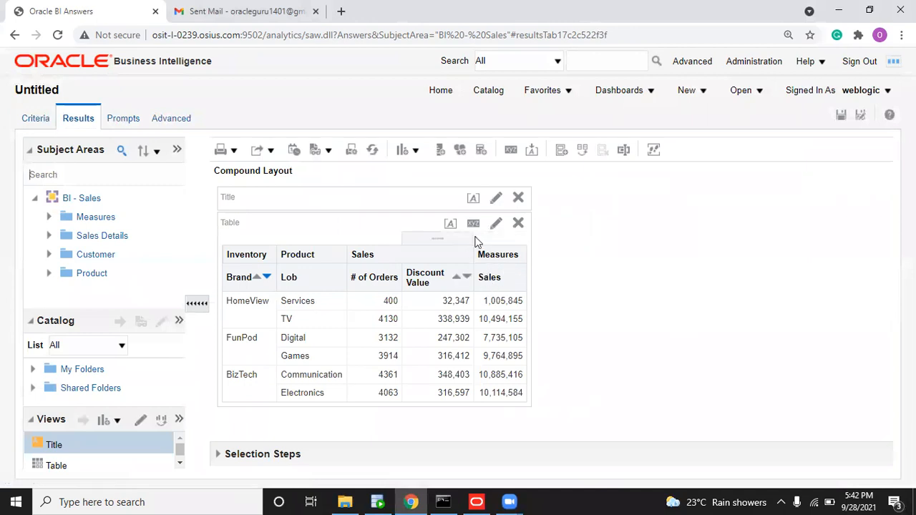
# Step: Change the Sales column's folder heading to "Sales" and its column heading to "Amount", and display the results
pyautogui.click(36, 120)
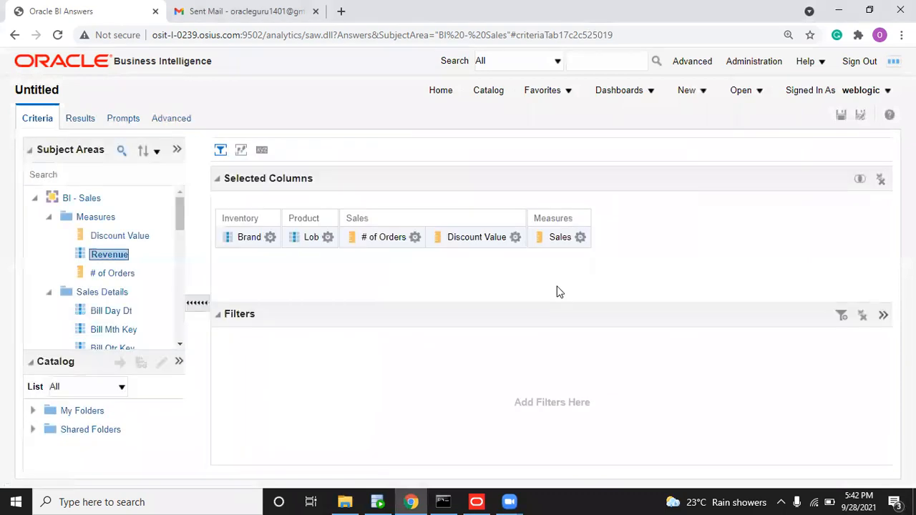
pyautogui.click(580, 238)
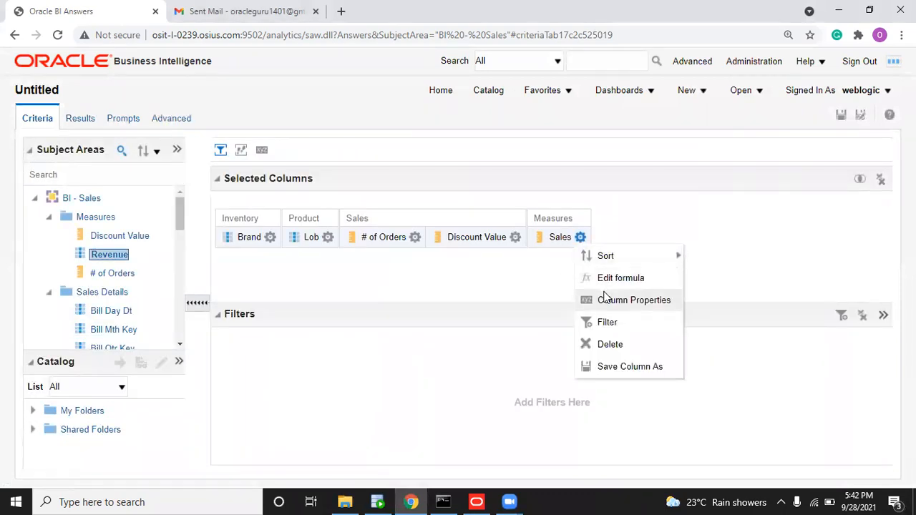
pyautogui.click(607, 300)
pyautogui.click(284, 88)
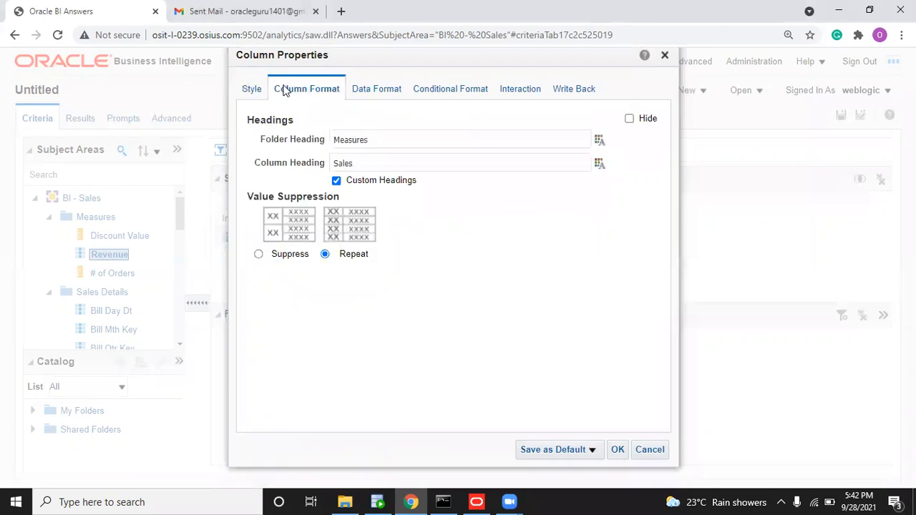
pyautogui.moveTo(375, 169); pyautogui.dragTo(317, 162)
pyautogui.press('BackSpace')
pyautogui.moveTo(381, 143); pyautogui.dragTo(290, 139)
pyautogui.write('Sales')
pyautogui.click(351, 168)
pyautogui.write('Amount')
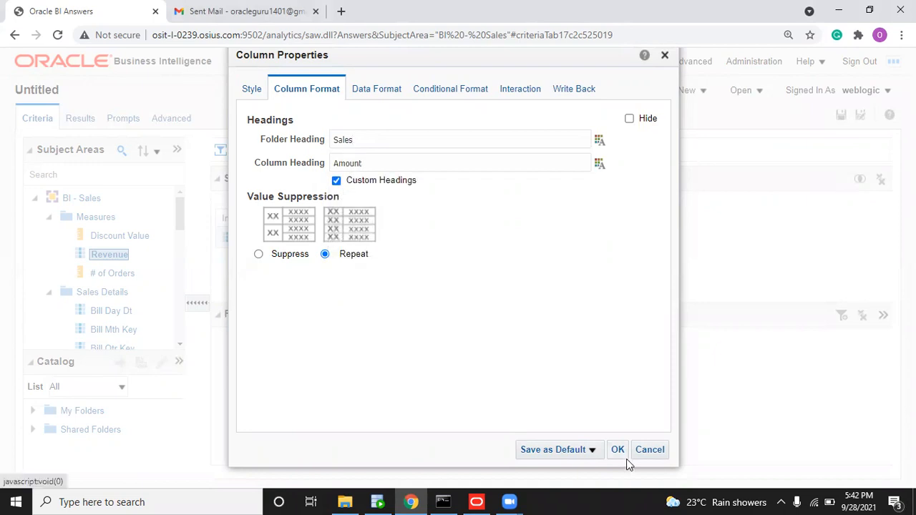
pyautogui.click(618, 452)
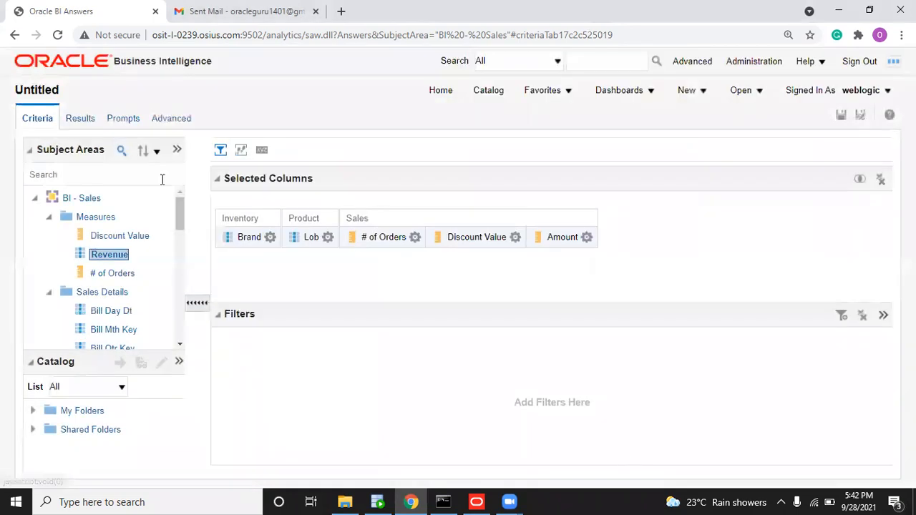
pyautogui.click(85, 123)
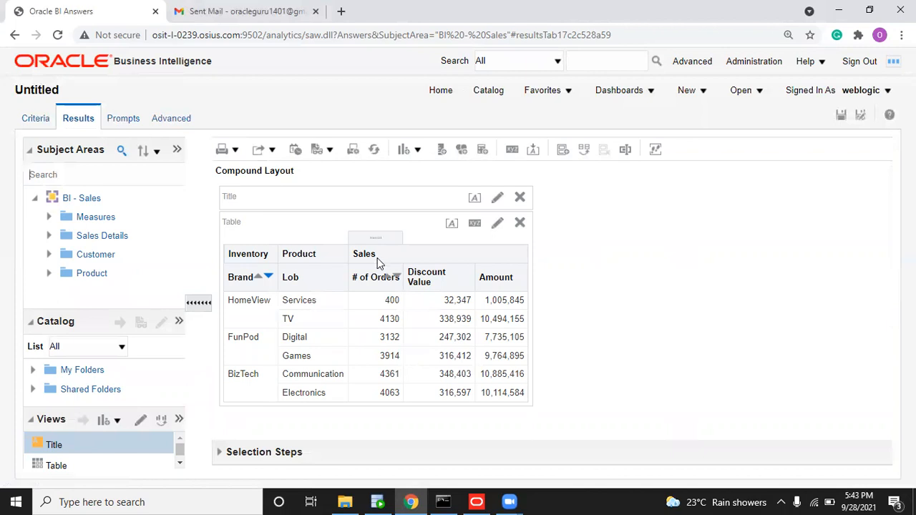
# Step: Set the horizontal alignment of the # of Orders column's folder heading to Center and display the results
pyautogui.click(42, 119)
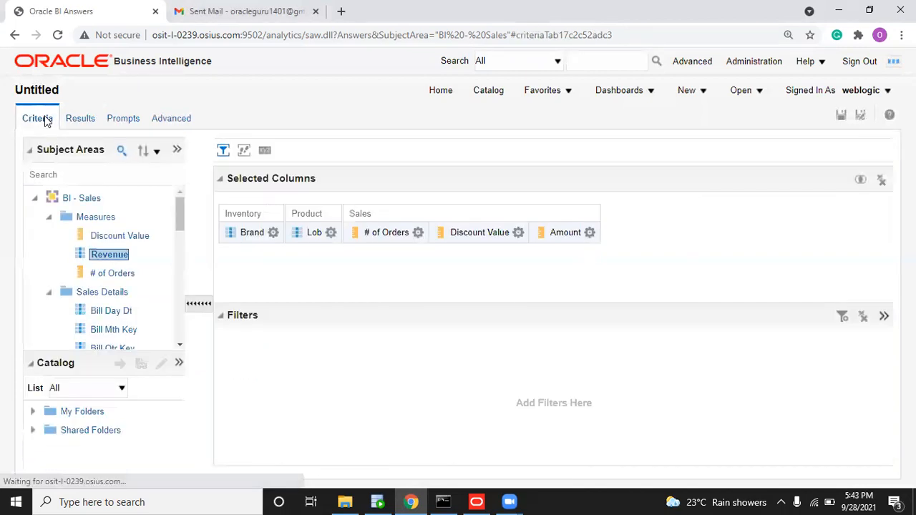
pyautogui.click(418, 232)
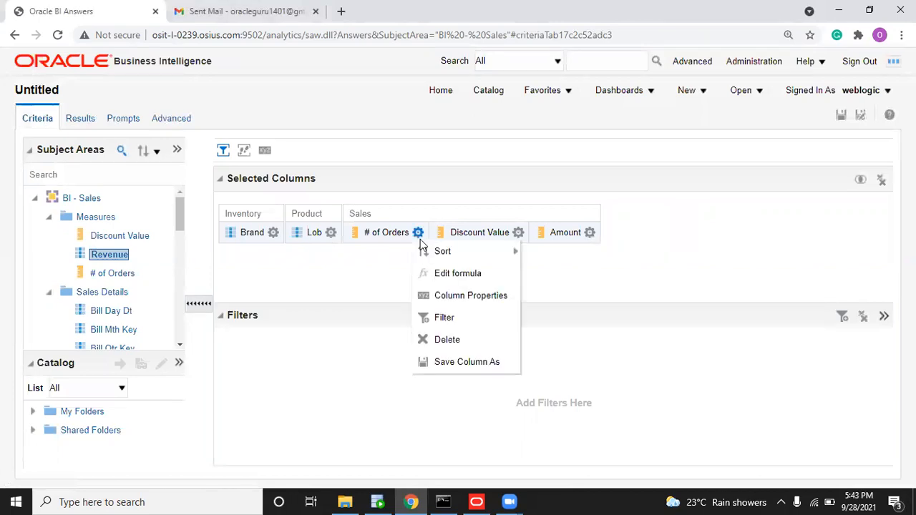
pyautogui.click(449, 296)
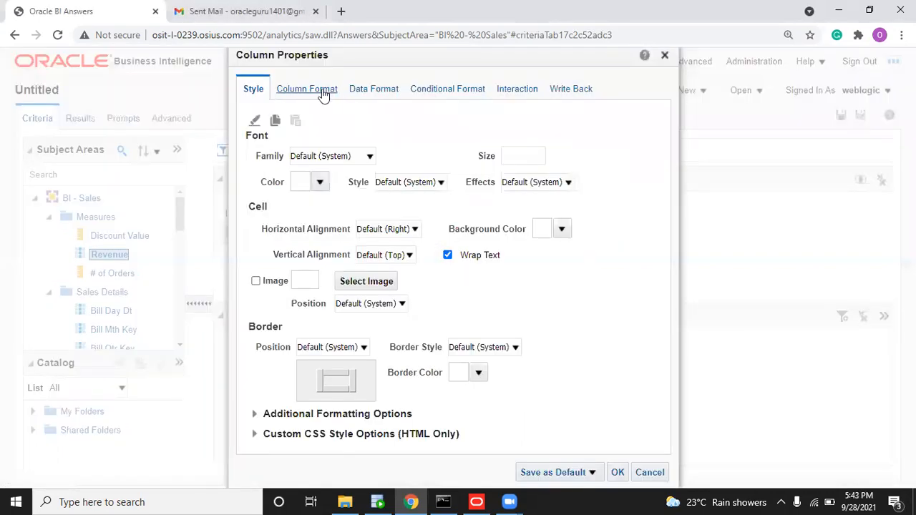
pyautogui.click(324, 93)
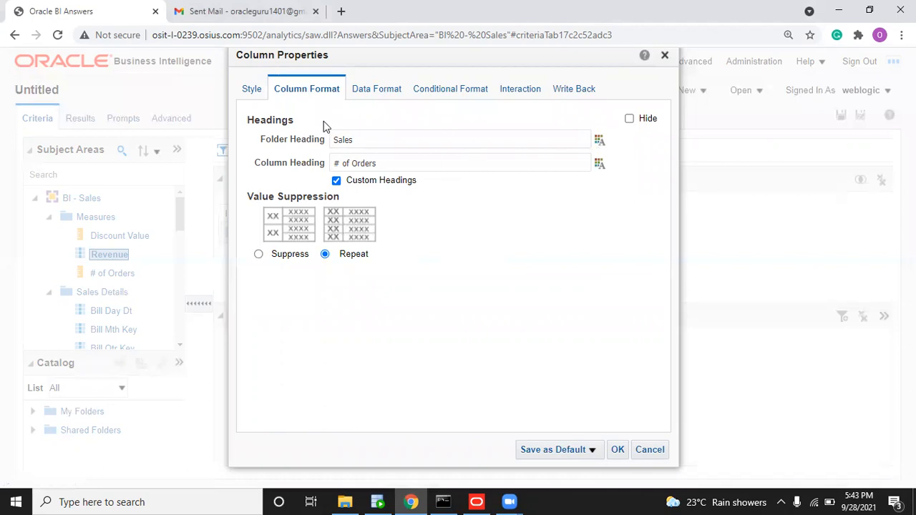
pyautogui.moveTo(370, 144); pyautogui.dragTo(322, 147)
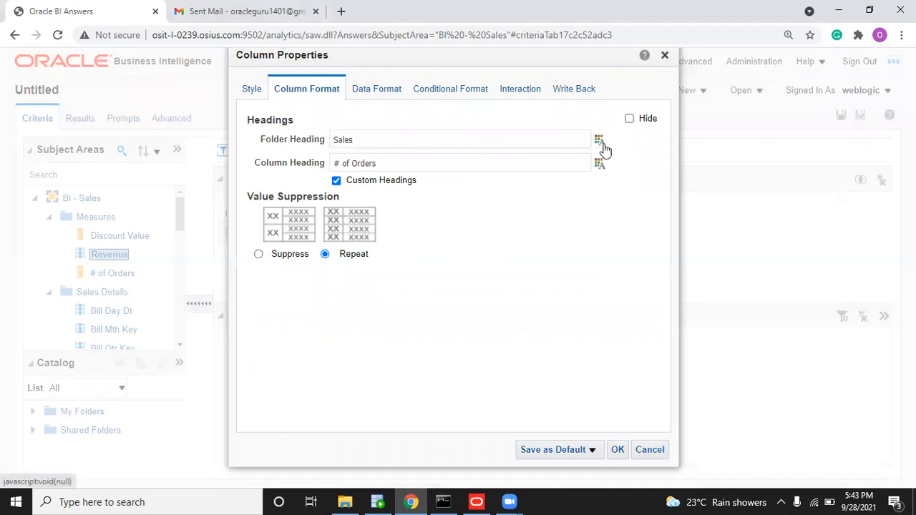
pyautogui.moveTo(383, 163); pyautogui.dragTo(333, 154)
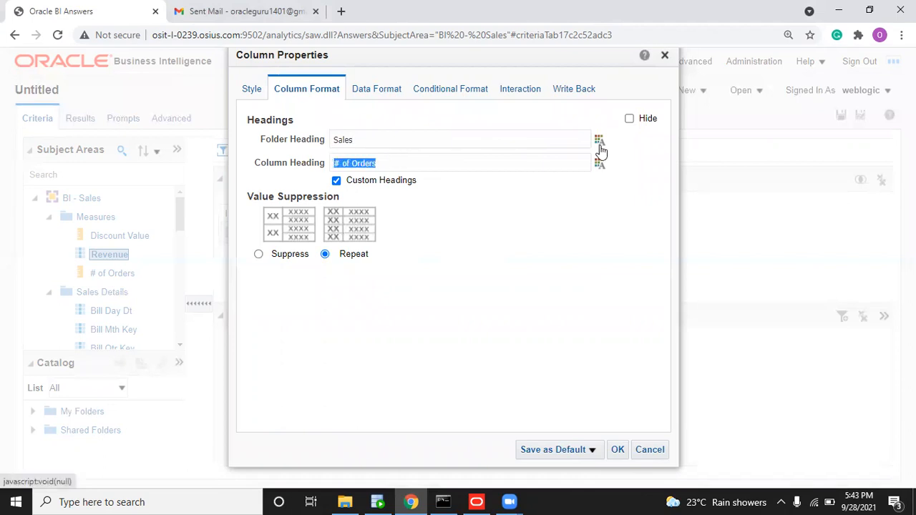
pyautogui.click(598, 143)
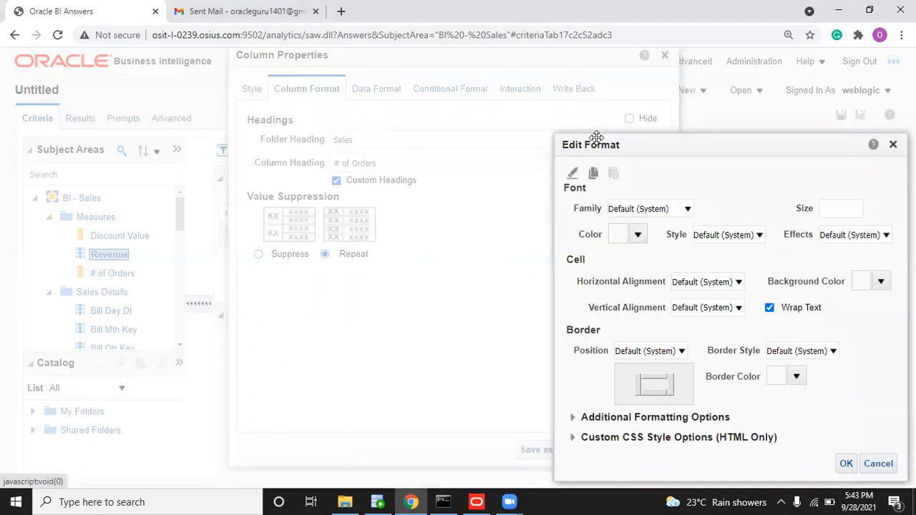
pyautogui.click(719, 235)
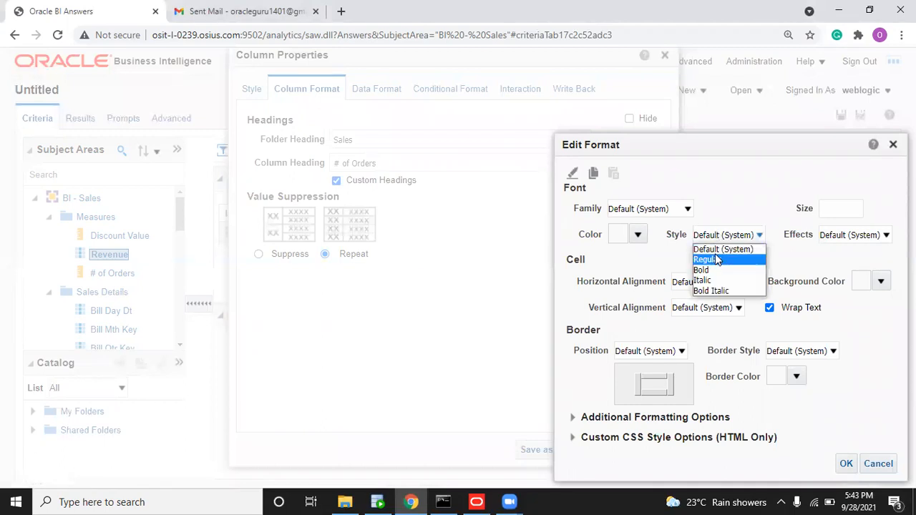
pyautogui.click(655, 259)
pyautogui.click(705, 285)
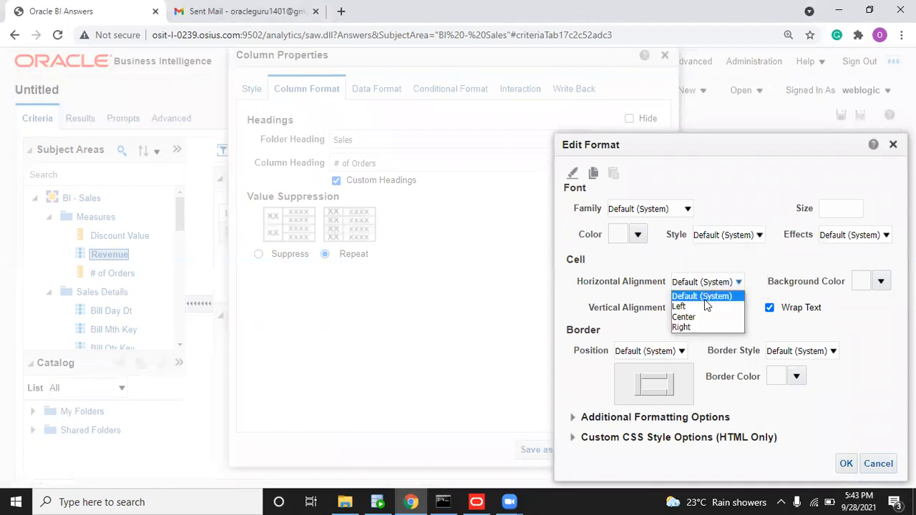
pyautogui.click(706, 318)
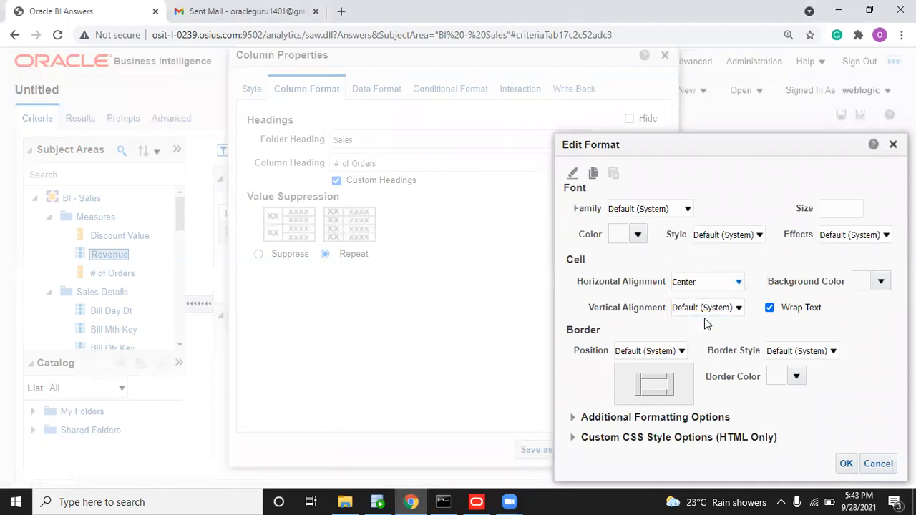
pyautogui.click(846, 463)
pyautogui.click(617, 449)
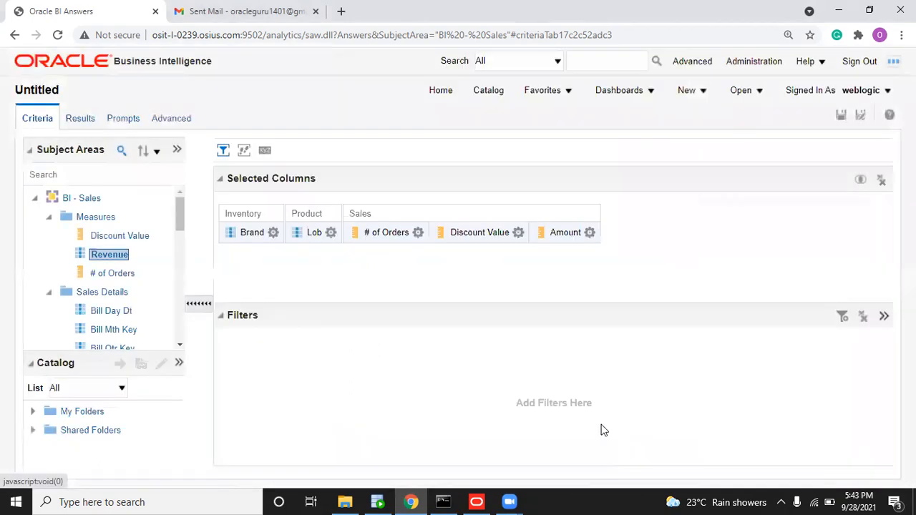
pyautogui.click(518, 233)
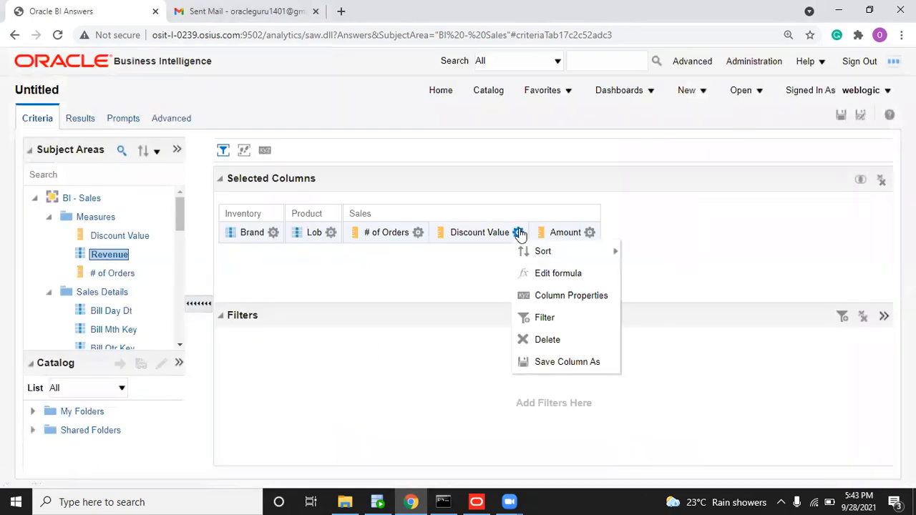
pyautogui.click(82, 118)
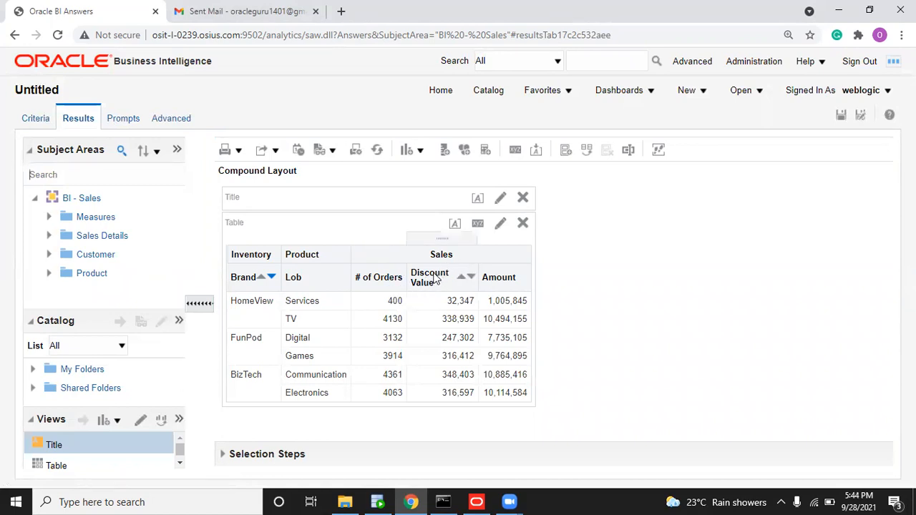
# Step: Set the horizontal alignment of the Discount Value column's folder heading to Center in its column properties
pyautogui.click(27, 118)
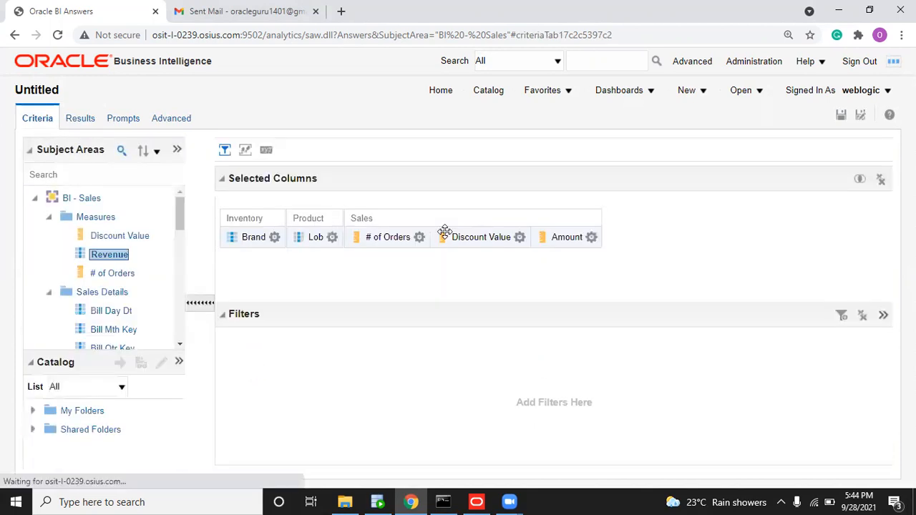
pyautogui.click(519, 236)
pyautogui.click(542, 299)
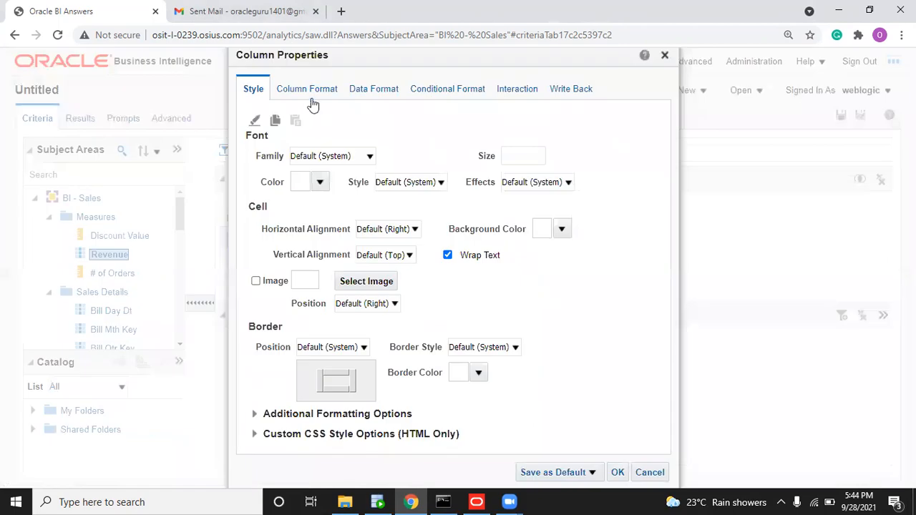
pyautogui.click(306, 92)
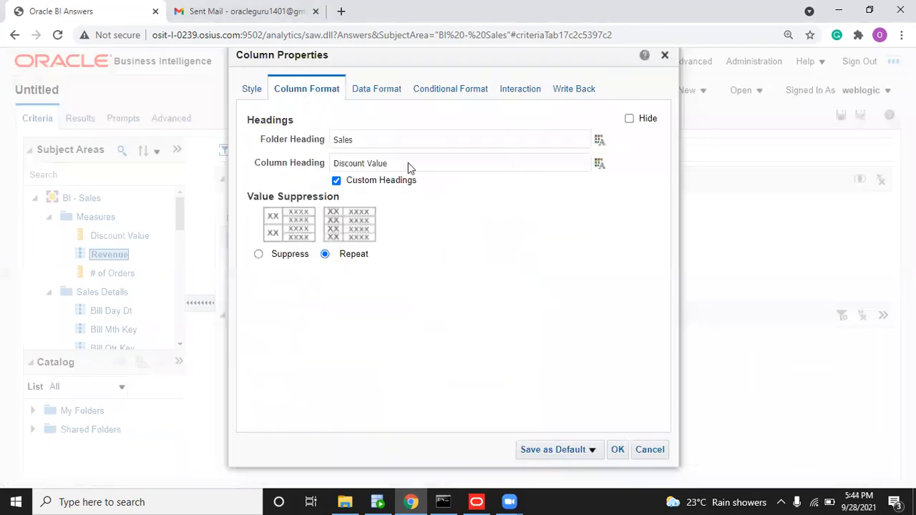
pyautogui.click(598, 144)
pyautogui.click(706, 283)
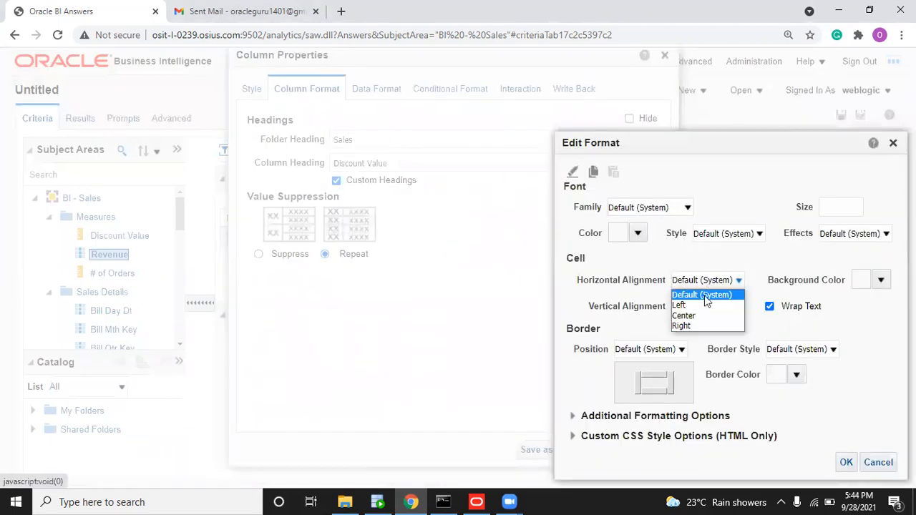
pyautogui.click(704, 314)
pyautogui.click(847, 462)
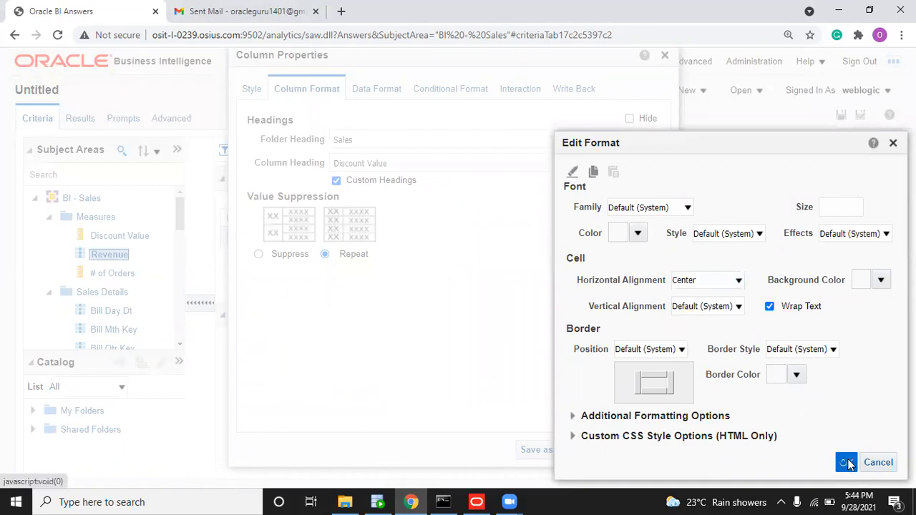
pyautogui.click(620, 450)
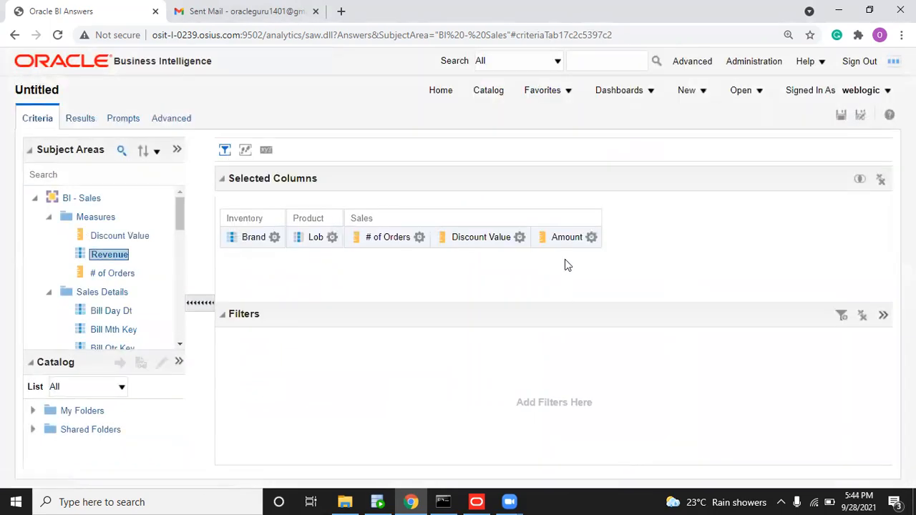
# Step: Set the horizontal alignment of the Amount column's folder heading to Center and display the results
pyautogui.click(592, 238)
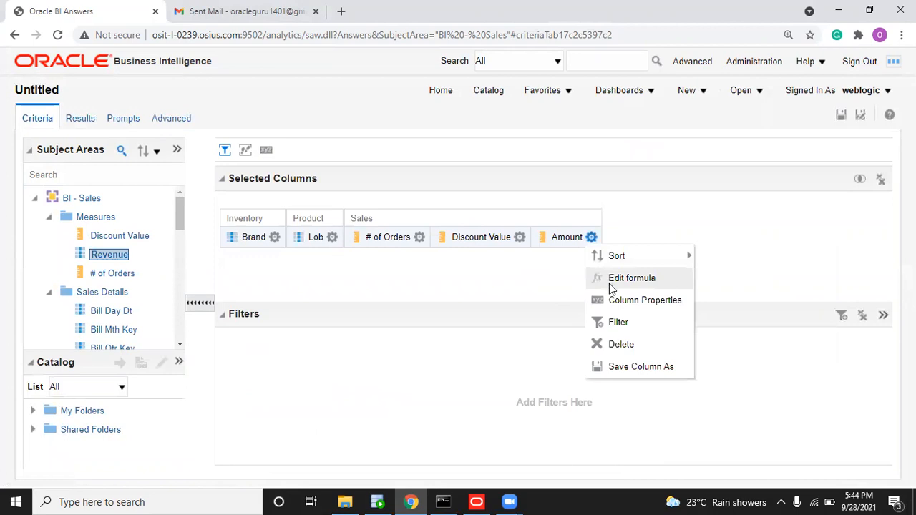
pyautogui.click(612, 299)
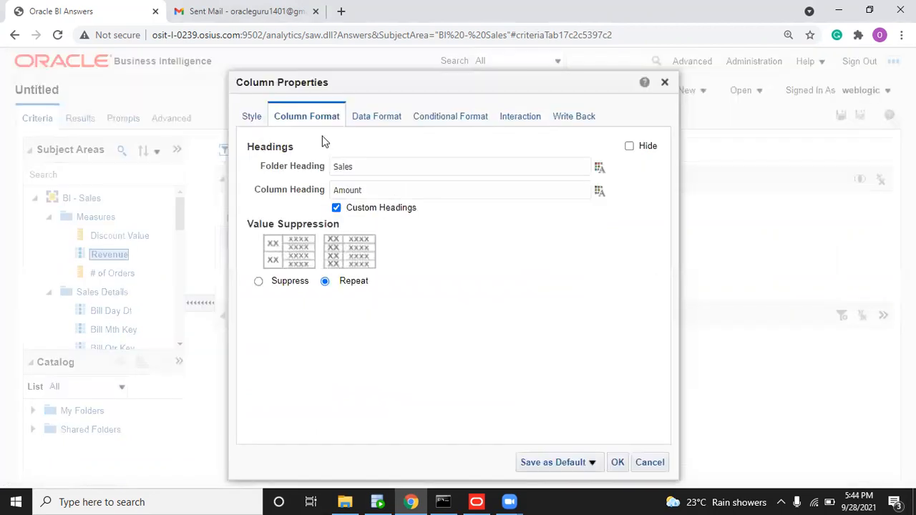
pyautogui.click(598, 168)
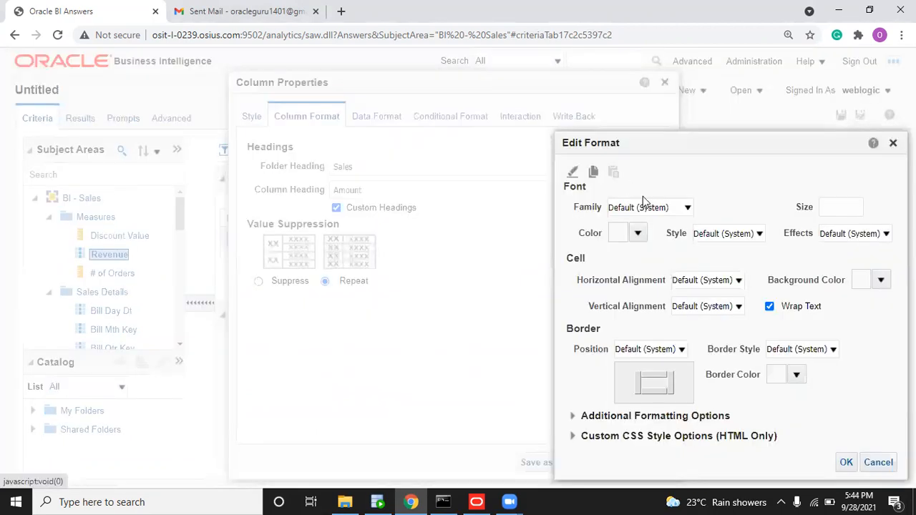
pyautogui.click(712, 281)
pyautogui.click(702, 313)
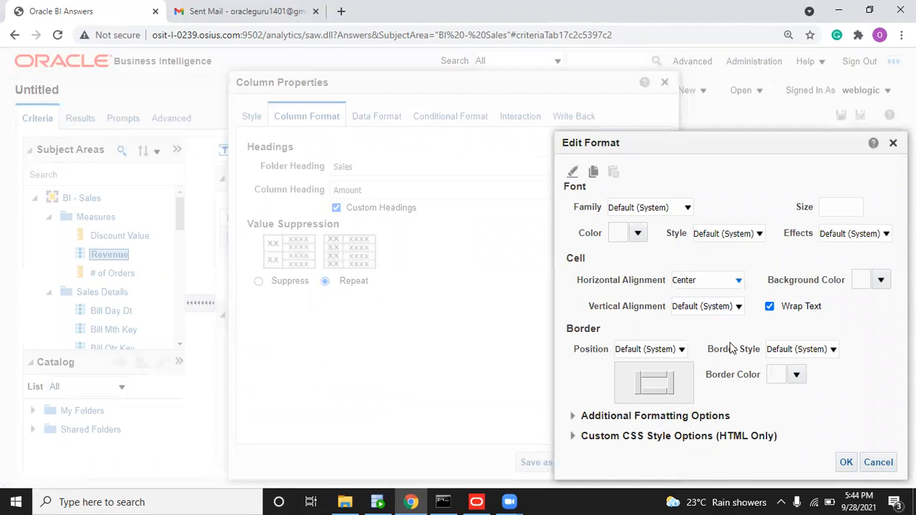
pyautogui.click(845, 463)
pyautogui.click(618, 463)
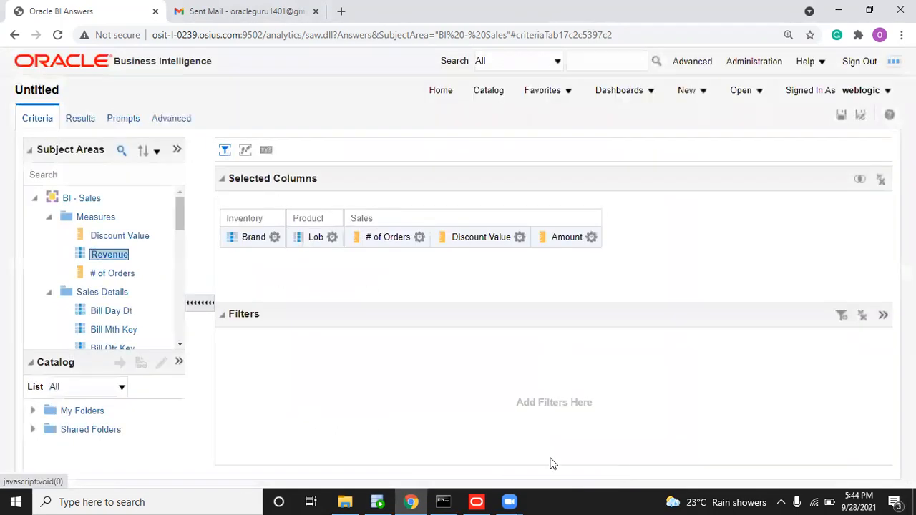
pyautogui.click(80, 128)
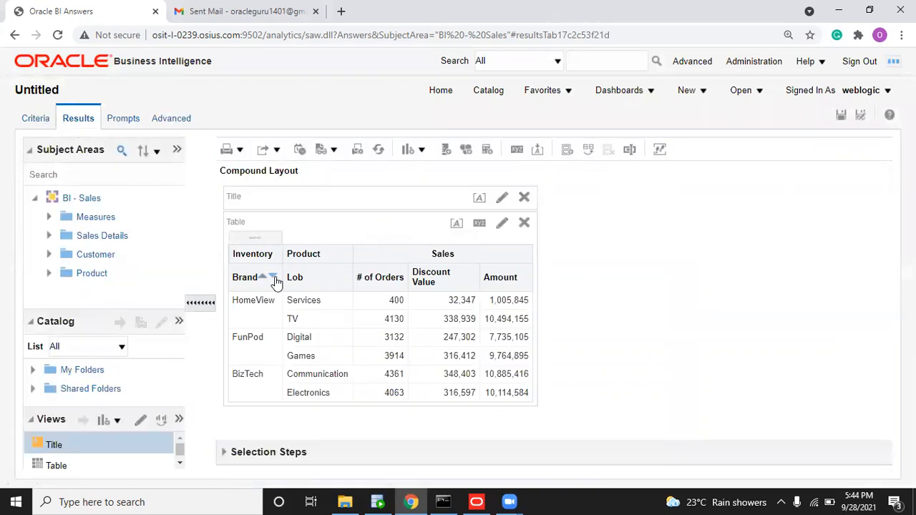
# Step: Set the Brand column heading's font size to 10 and its font color to #000000 in the column format
pyautogui.click(41, 123)
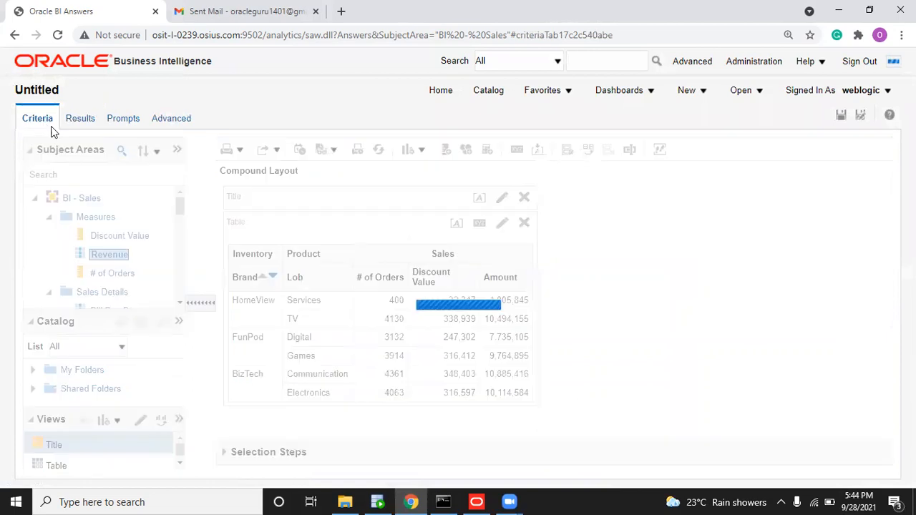
pyautogui.click(277, 234)
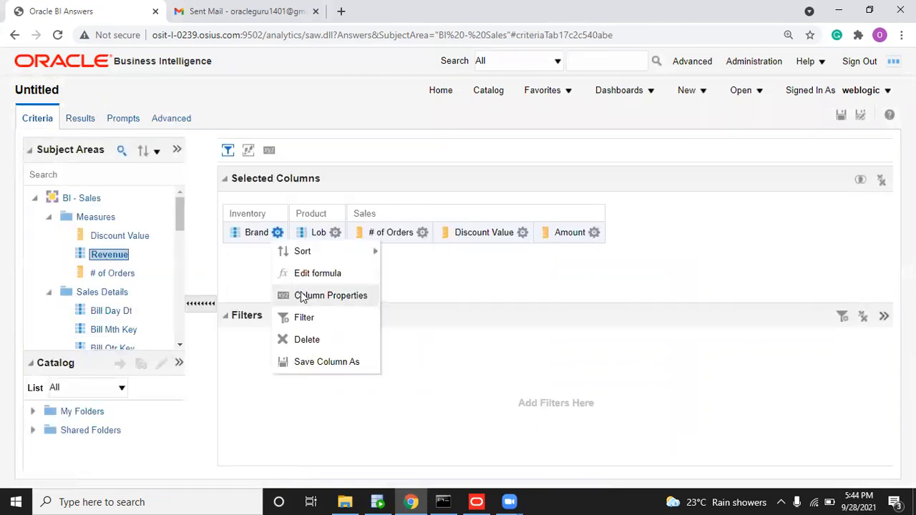
pyautogui.click(303, 297)
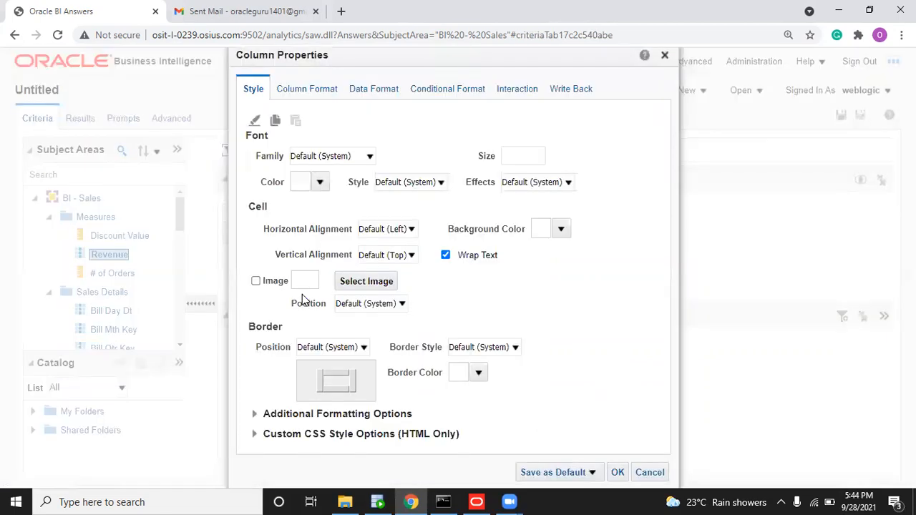
pyautogui.click(304, 91)
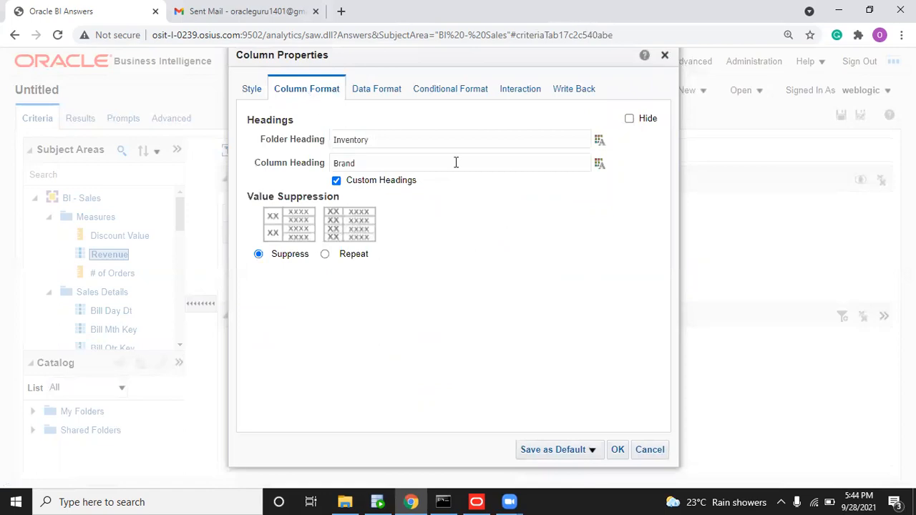
pyautogui.click(599, 165)
pyautogui.click(828, 206)
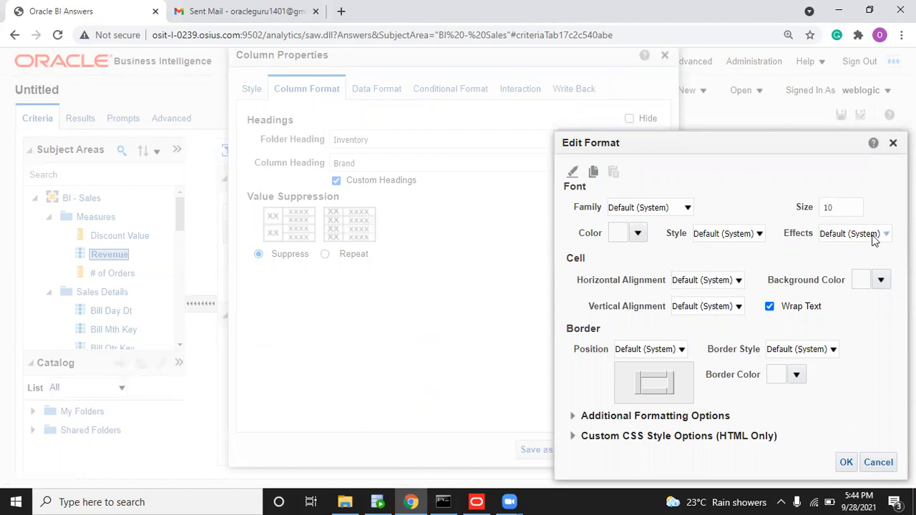
pyautogui.click(636, 233)
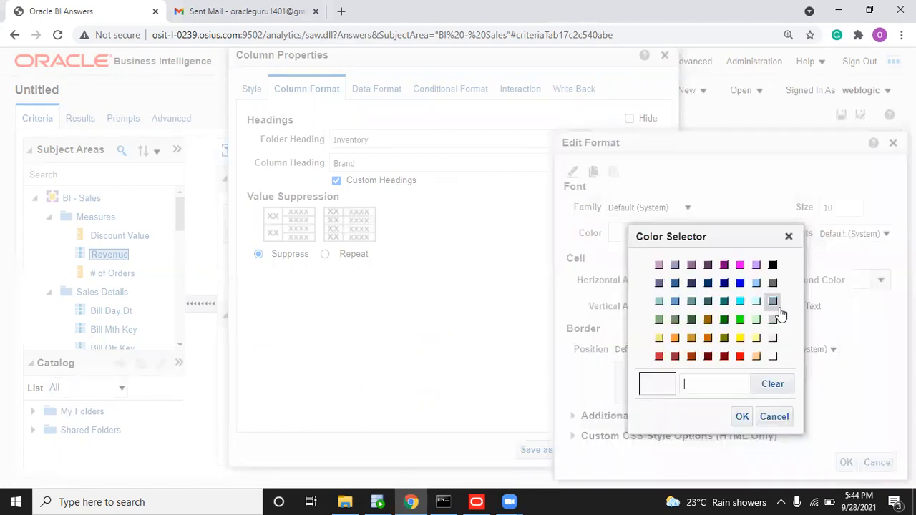
pyautogui.click(772, 266)
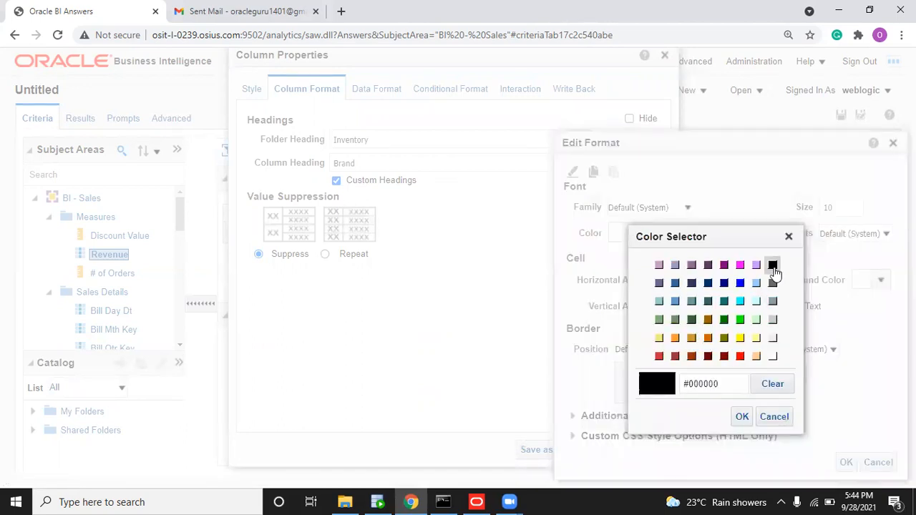
pyautogui.click(742, 417)
# Step: Set the Brand column heading's background color to #EEEEEE, accept the format, and display the results
pyautogui.click(881, 279)
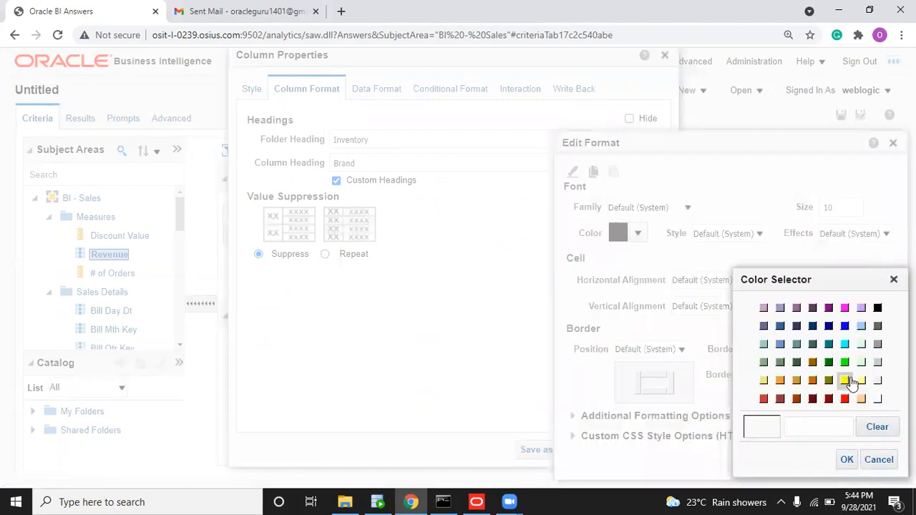
pyautogui.click(877, 380)
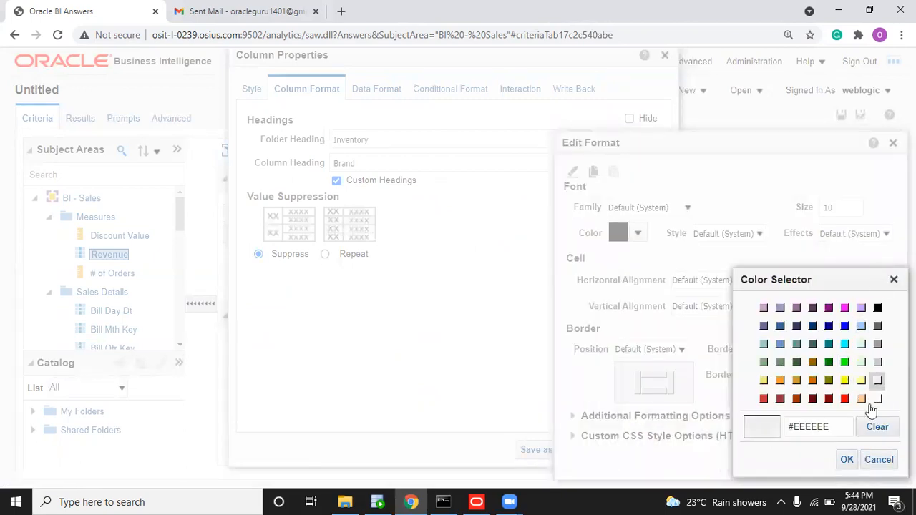
pyautogui.click(846, 460)
pyautogui.click(844, 463)
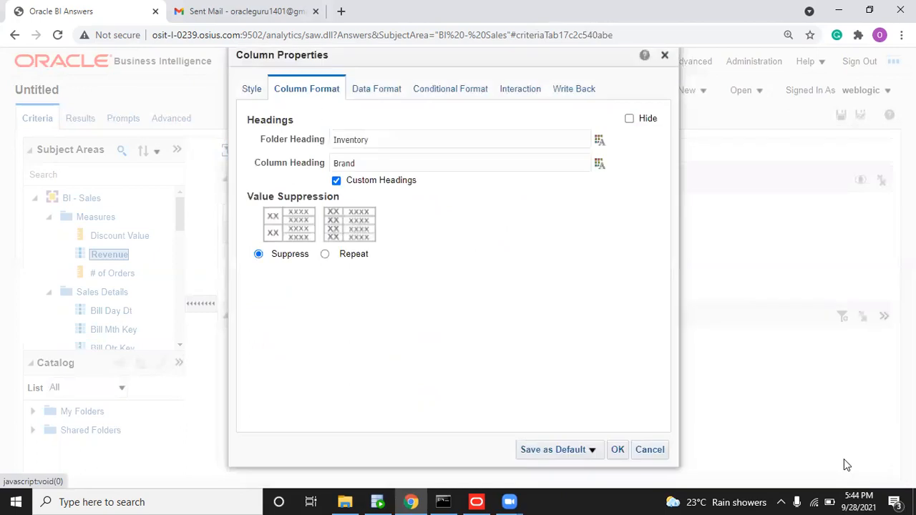
pyautogui.click(616, 449)
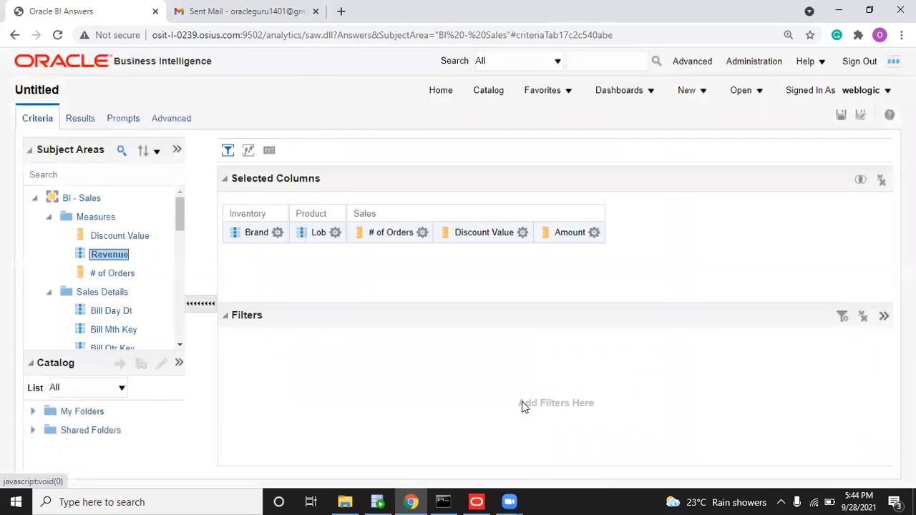
pyautogui.click(93, 118)
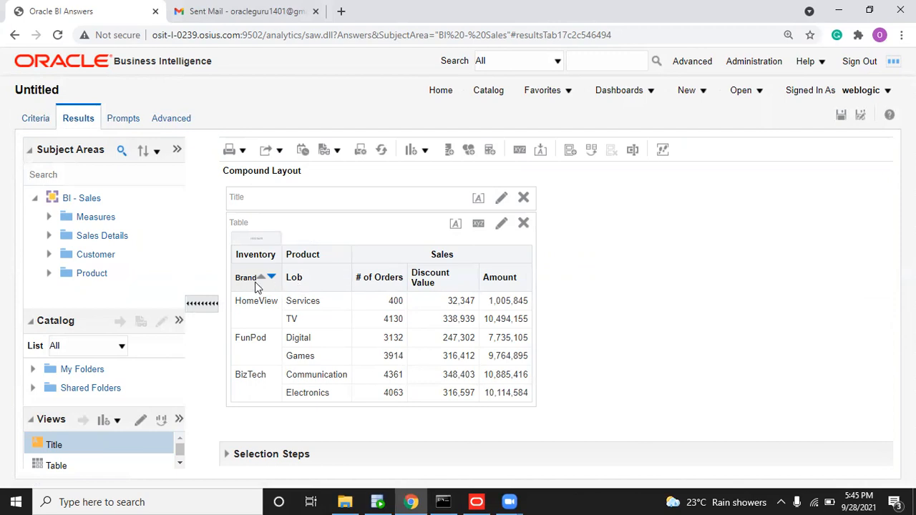
# Step: Set the Lob column heading's font color to #000000 and its font size to 10 in the column format
pyautogui.click(39, 120)
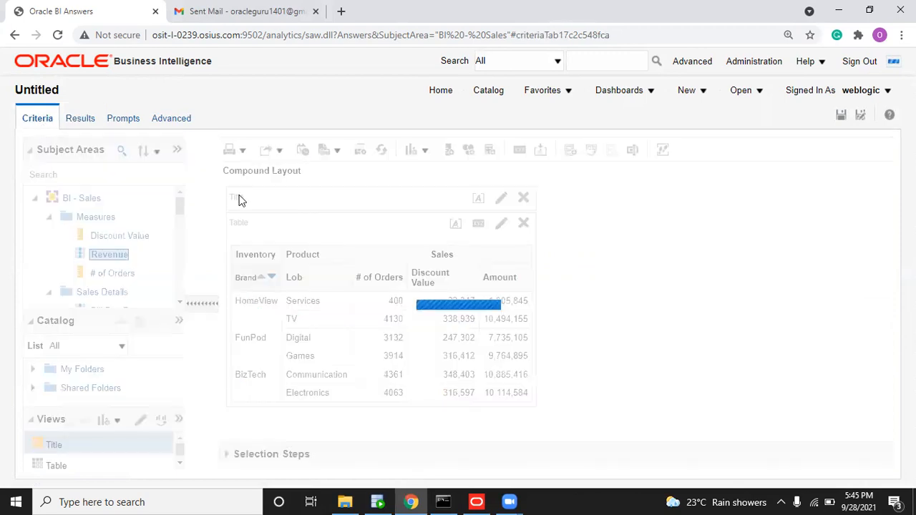
pyautogui.click(336, 236)
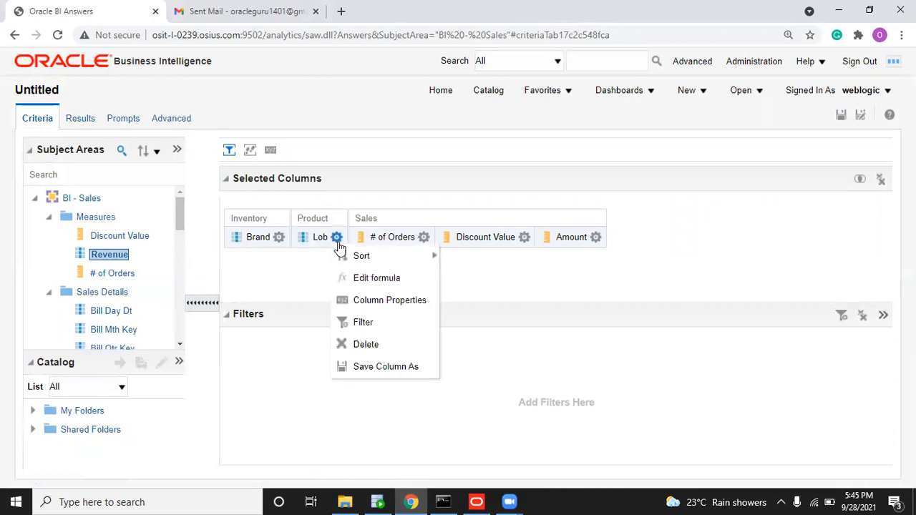
pyautogui.click(370, 301)
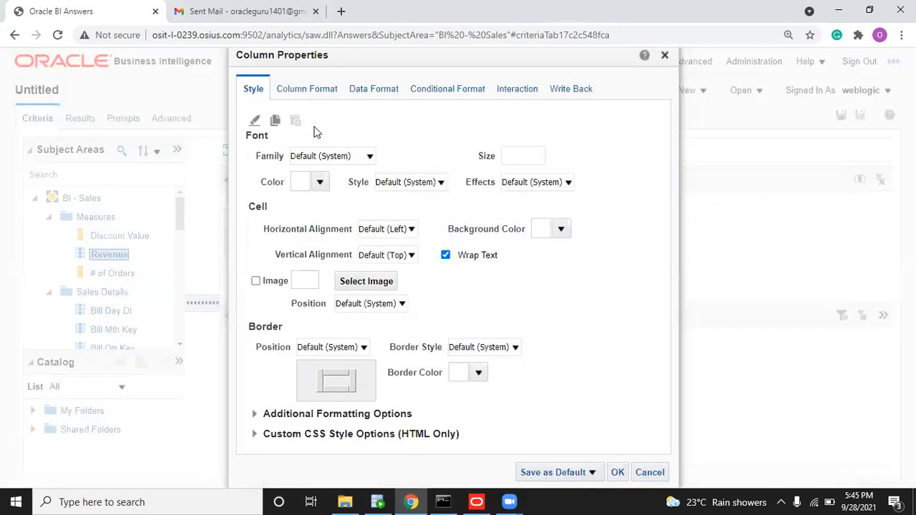
pyautogui.click(307, 91)
pyautogui.click(599, 164)
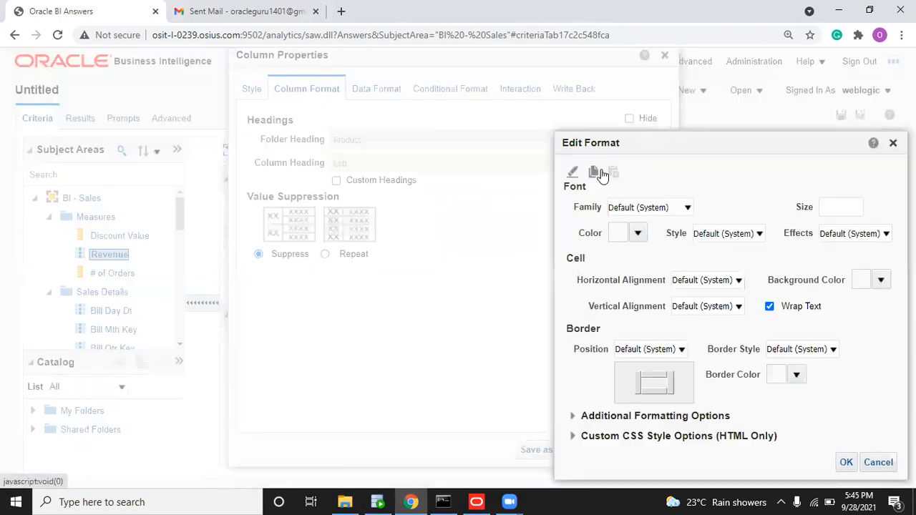
pyautogui.click(636, 235)
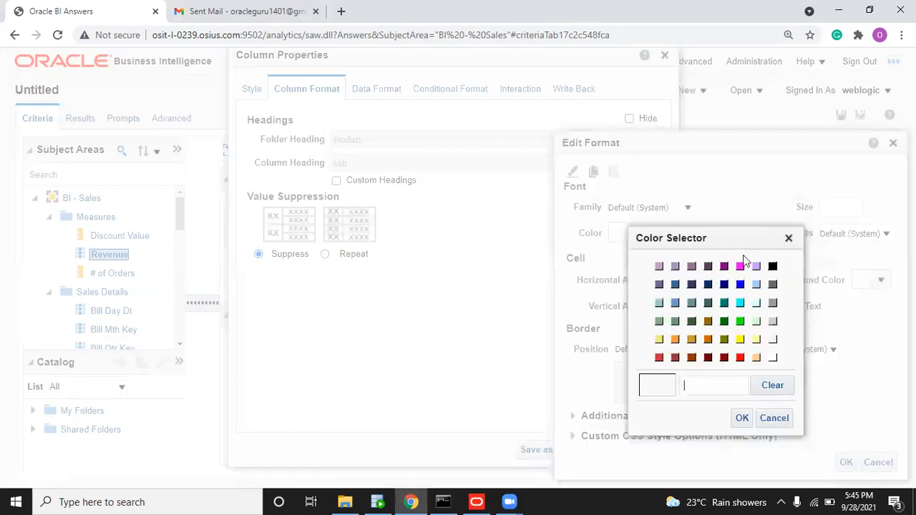
pyautogui.click(772, 266)
pyautogui.click(742, 418)
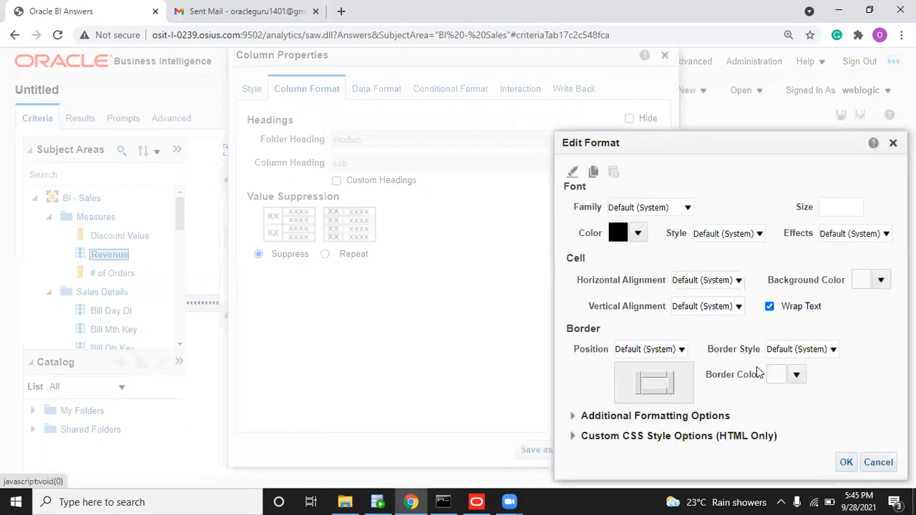
pyautogui.click(846, 210)
pyautogui.write('1')
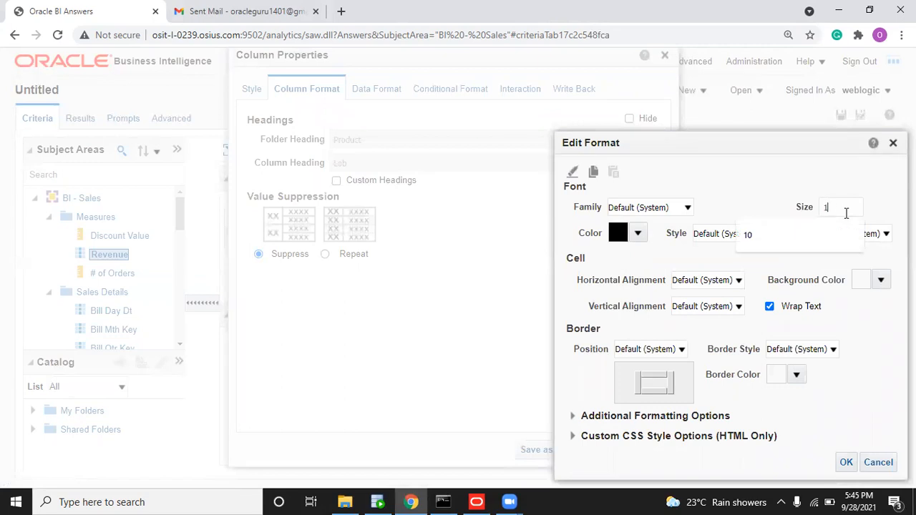
pyautogui.write('0')
# Step: Set the Lob column heading's background color to #EEEEEE, accept the format, and display the results
pyautogui.click(882, 281)
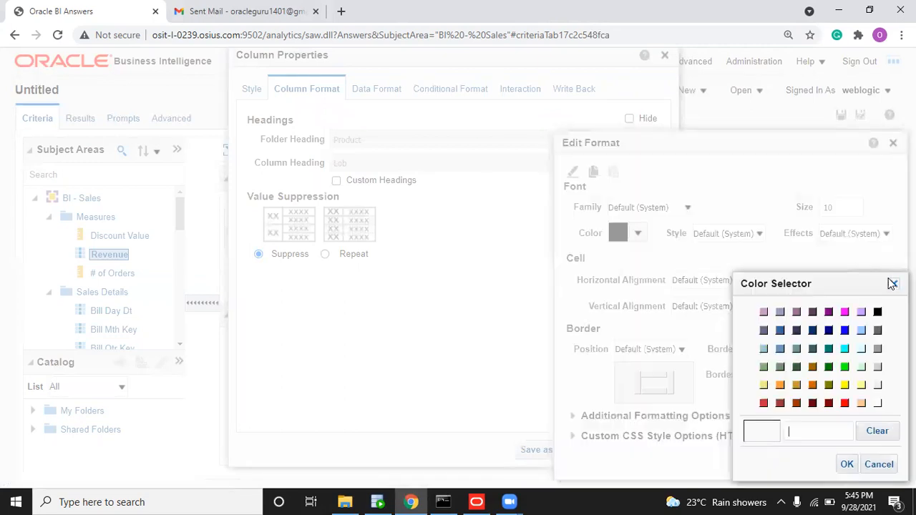
pyautogui.click(876, 403)
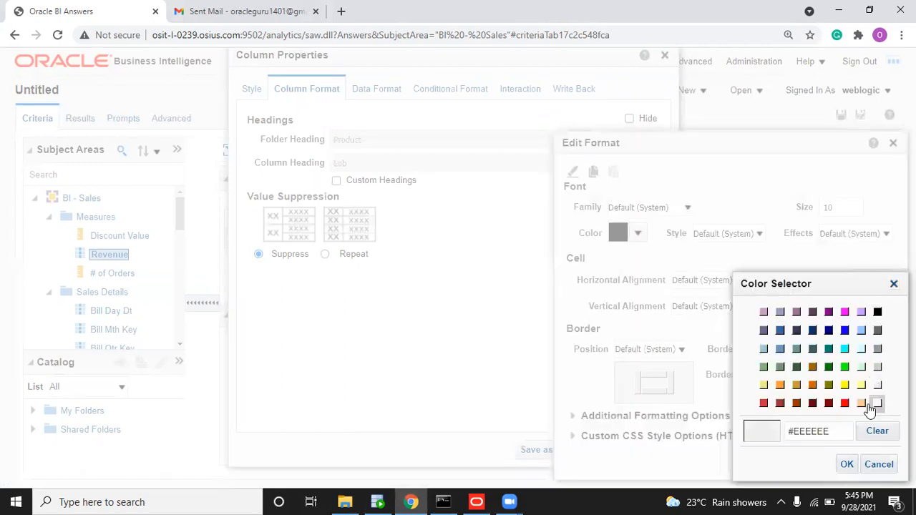
pyautogui.click(846, 464)
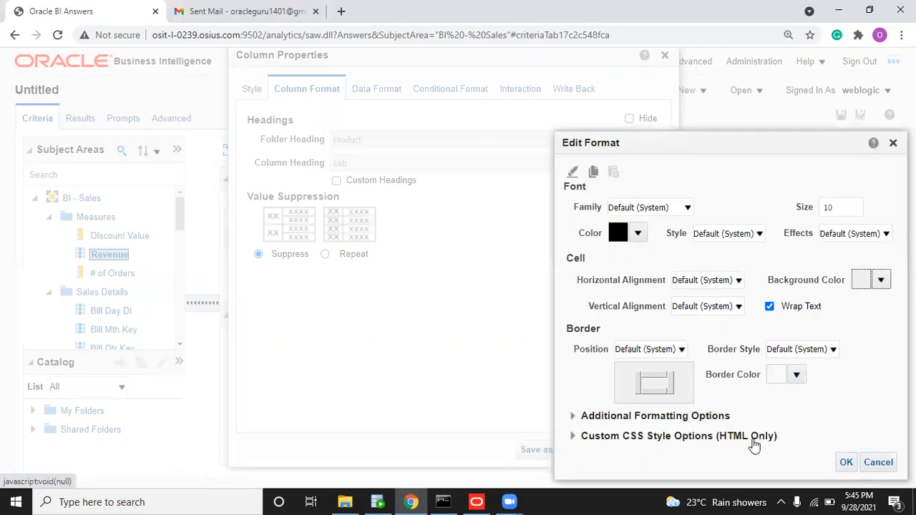
pyautogui.click(846, 465)
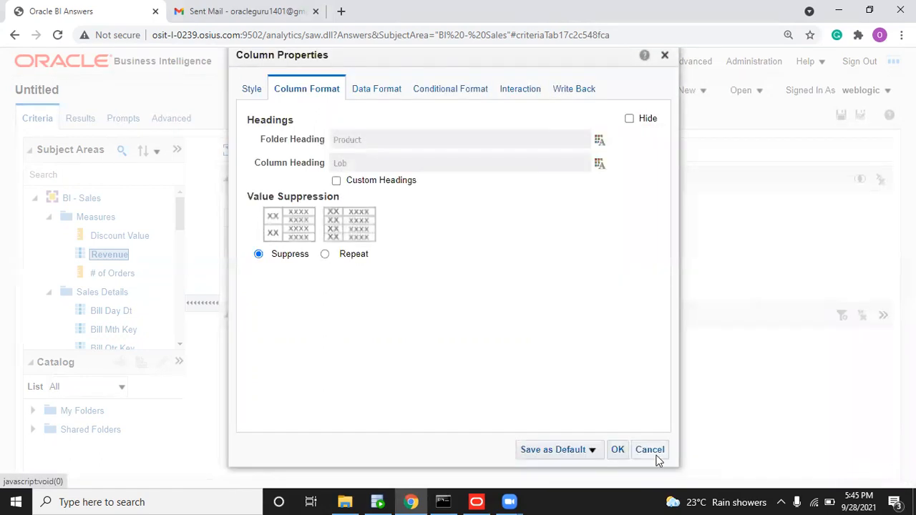
pyautogui.click(618, 449)
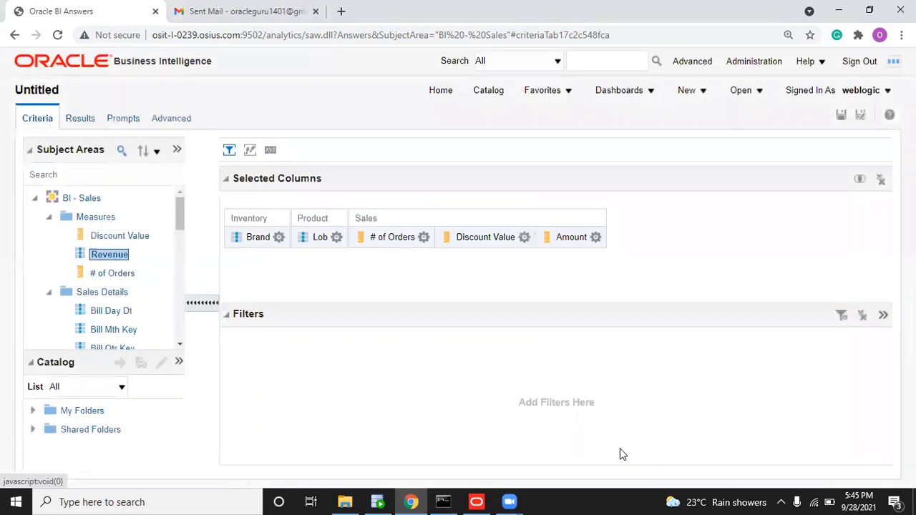
pyautogui.click(88, 127)
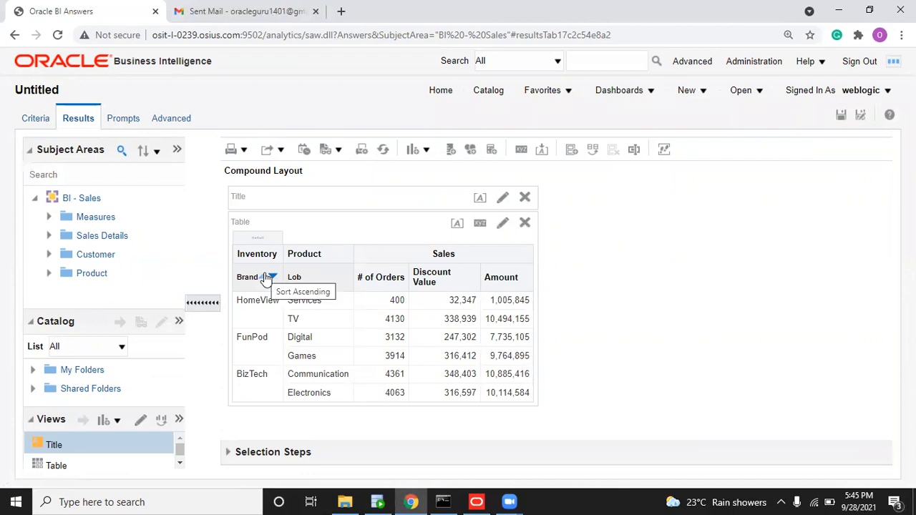
# Step: Copy the Brand column heading's cell format and leave its column properties without changing anything
pyautogui.click(28, 123)
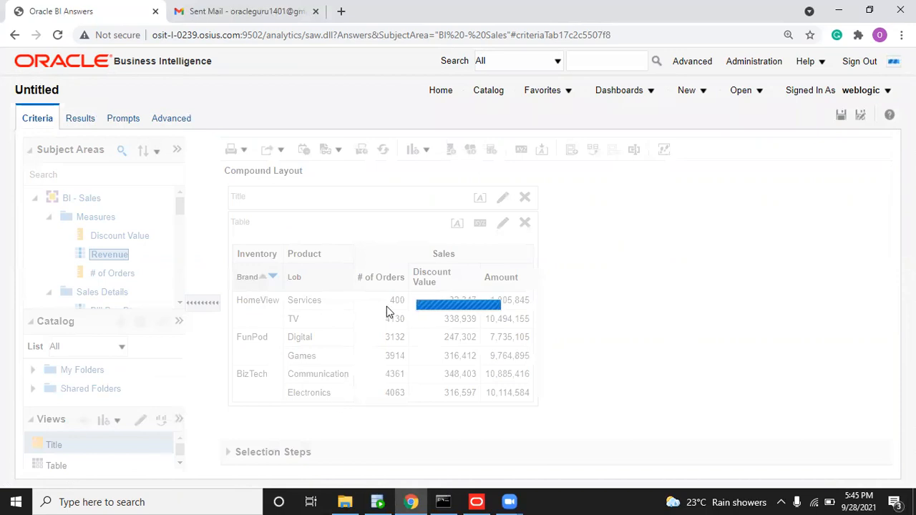
pyautogui.click(282, 233)
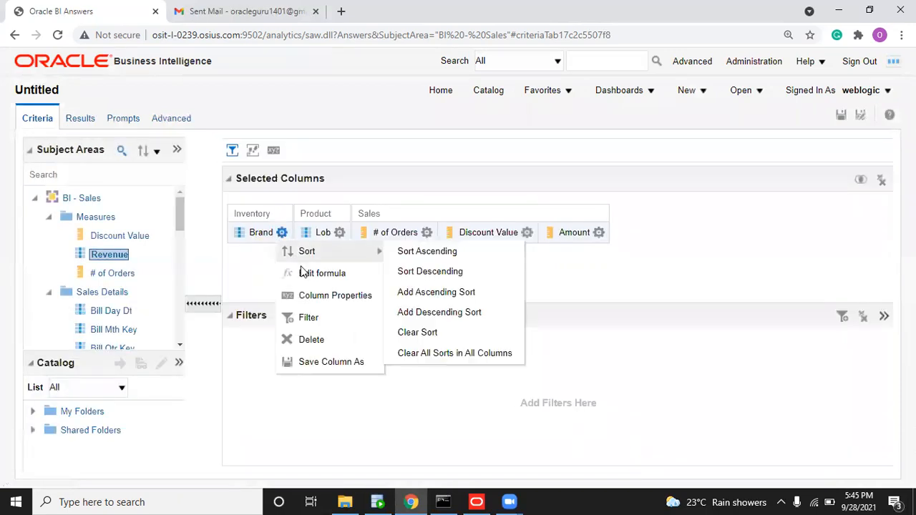
pyautogui.click(317, 296)
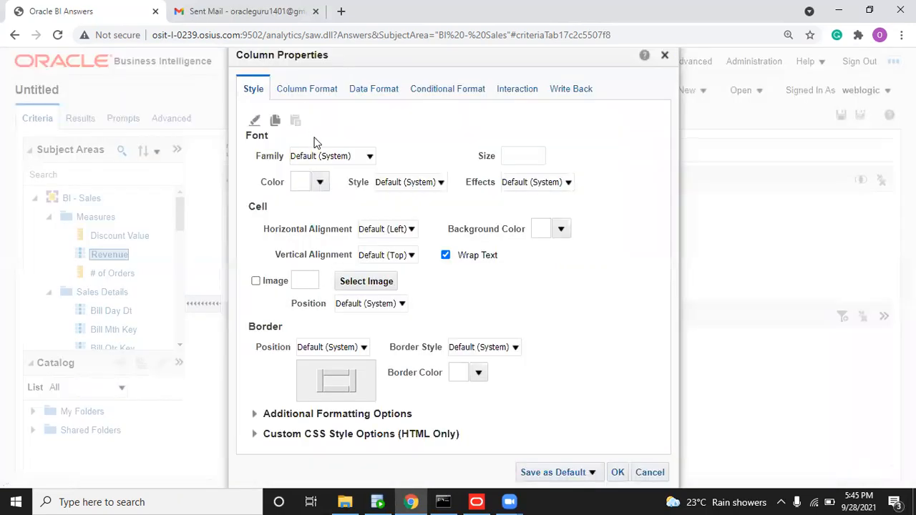
pyautogui.click(321, 95)
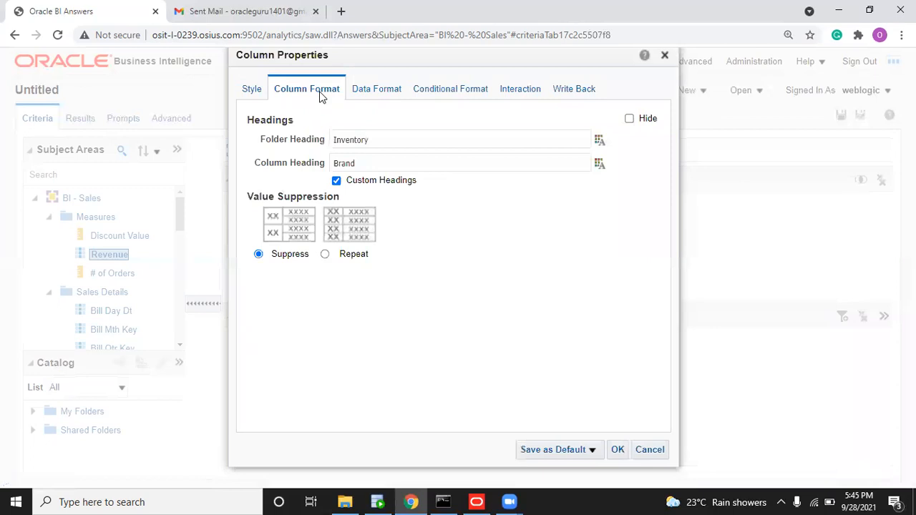
pyautogui.click(600, 167)
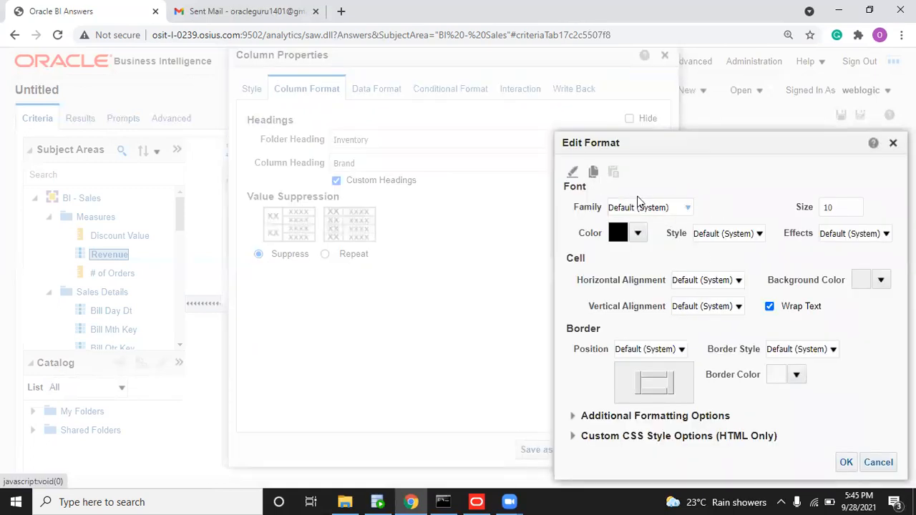
pyautogui.click(593, 174)
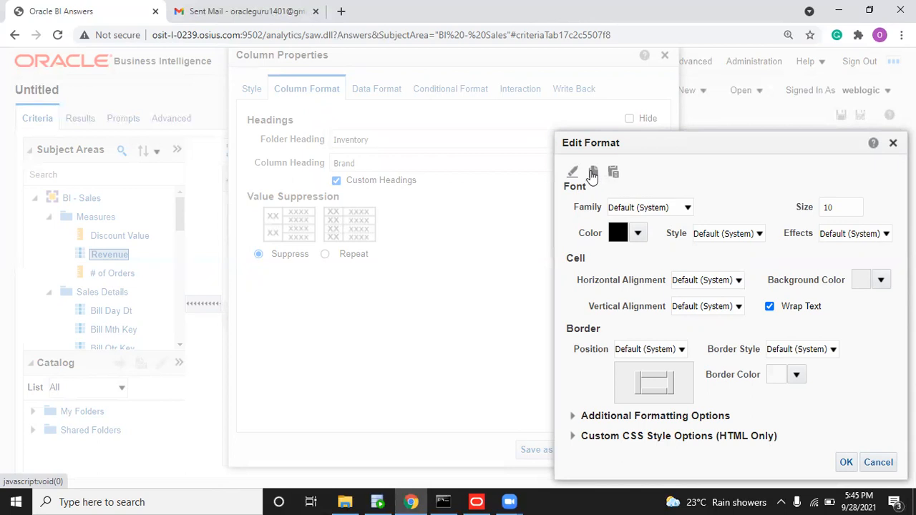
pyautogui.click(877, 462)
pyautogui.click(650, 449)
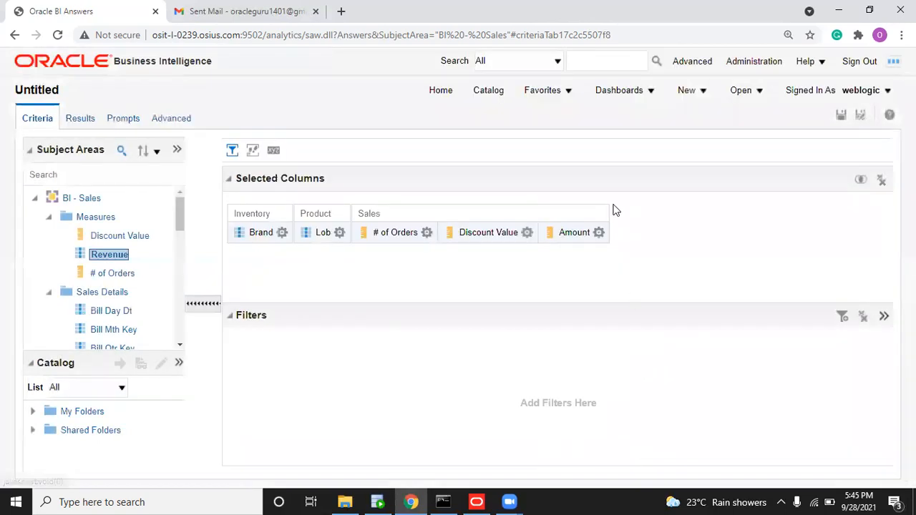
# Step: Paste the copied cell format onto the Amount column heading and accept the column properties
pyautogui.click(598, 232)
pyautogui.click(629, 293)
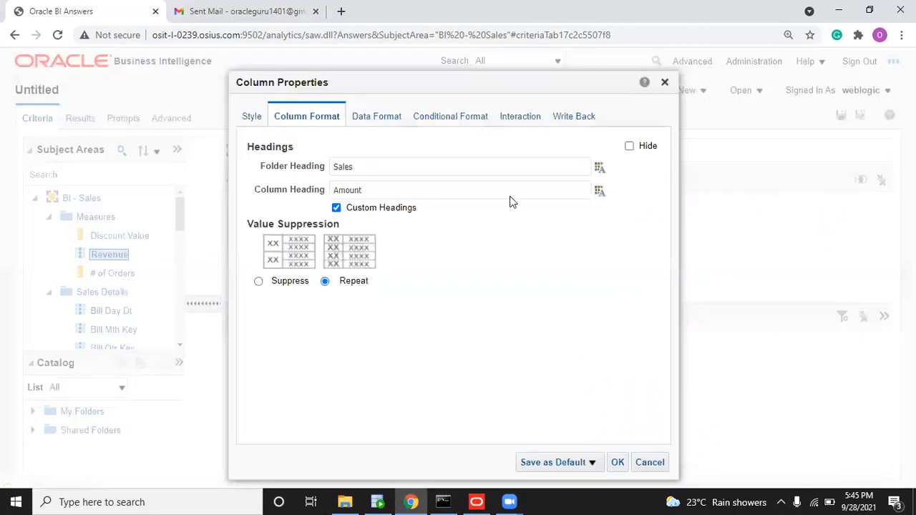
pyautogui.click(600, 192)
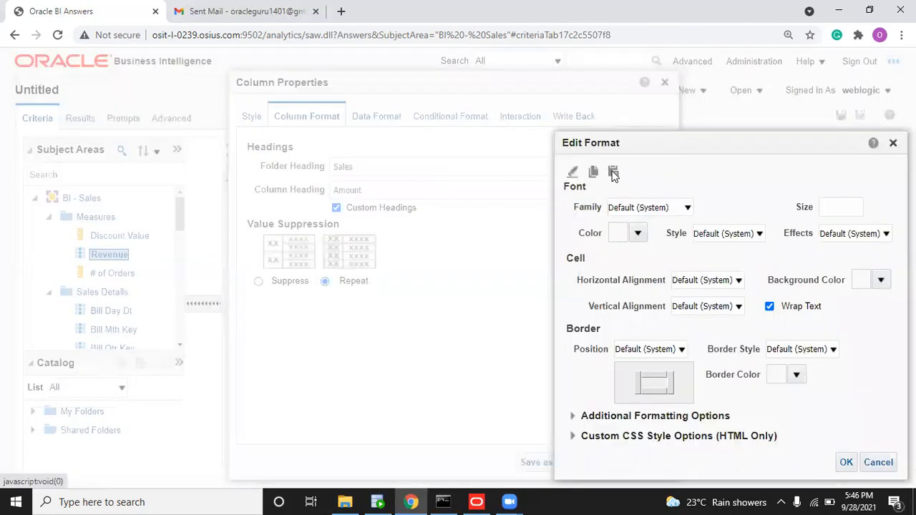
pyautogui.click(614, 173)
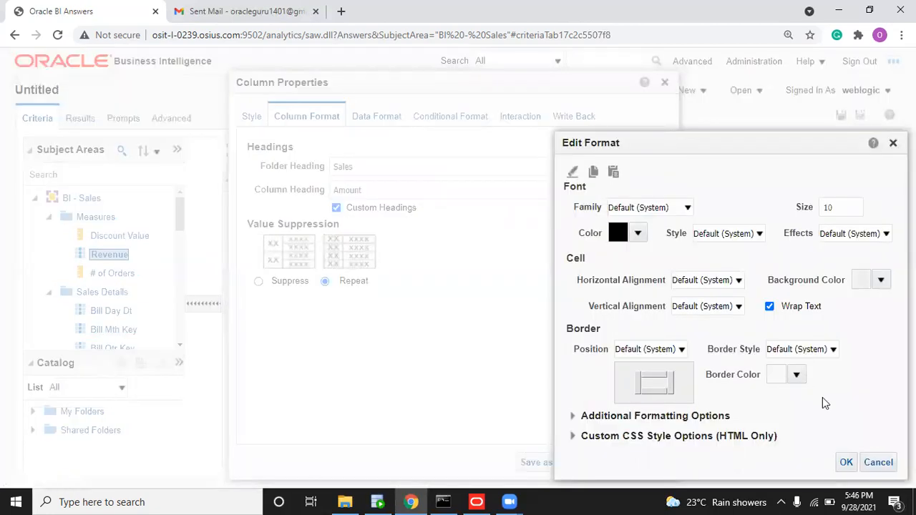
pyautogui.click(846, 463)
pyautogui.click(617, 462)
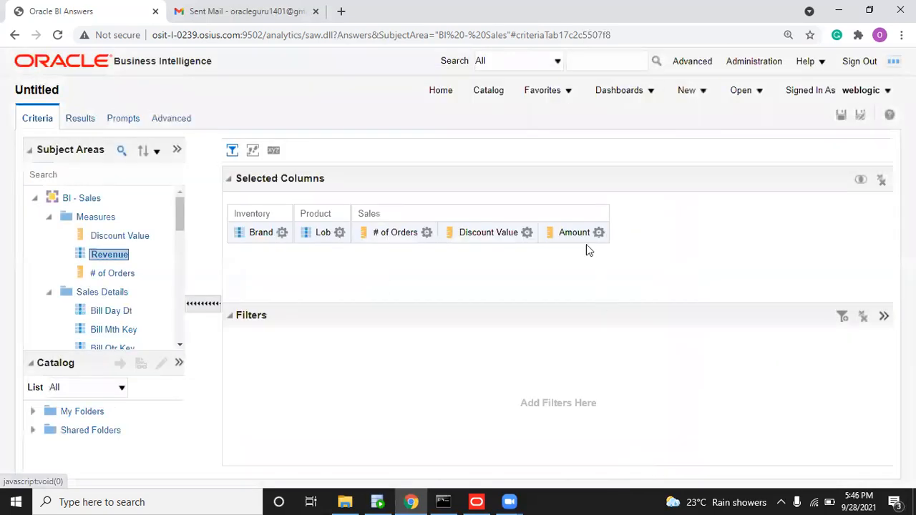
# Step: Paste the copied cell format onto the Discount Value column heading and accept the column properties
pyautogui.click(527, 233)
pyautogui.click(563, 296)
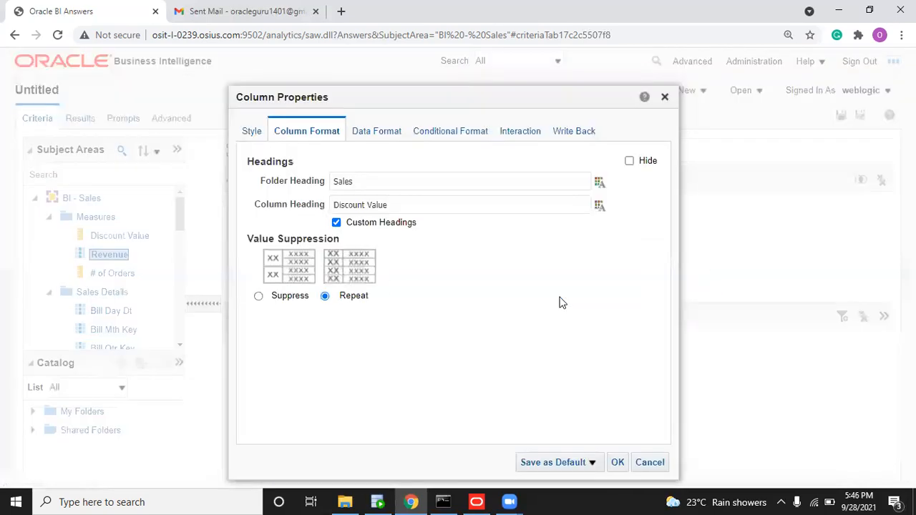
pyautogui.click(600, 203)
pyautogui.click(613, 172)
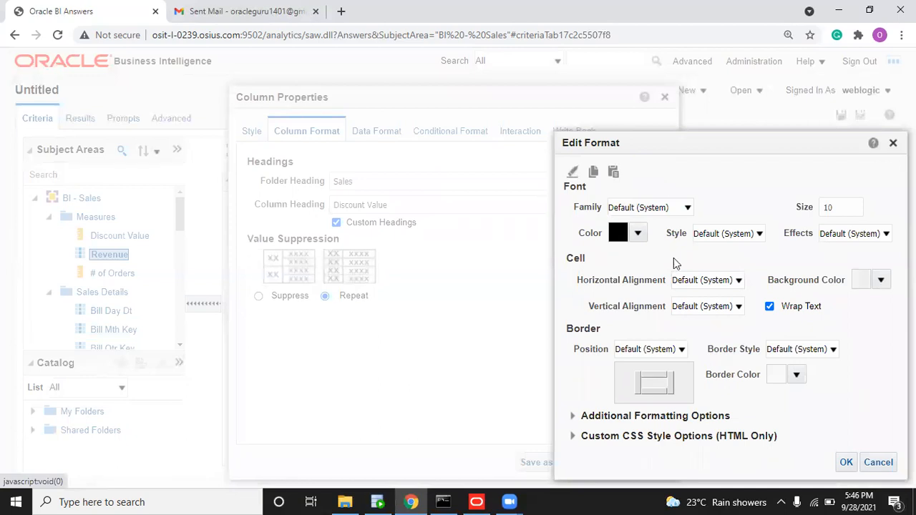
pyautogui.click(846, 462)
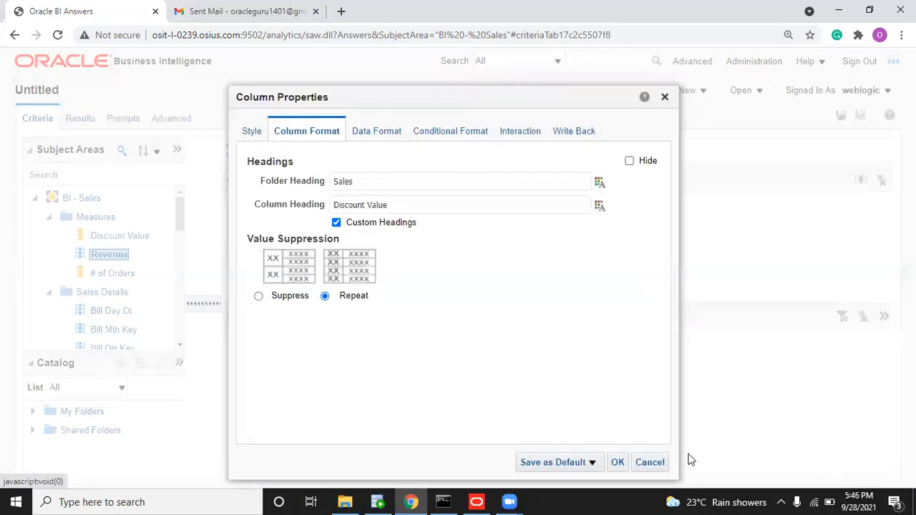
pyautogui.click(620, 463)
# Step: Paste the copied cell format onto the # of Orders column heading, accept it, and display the results
pyautogui.click(427, 233)
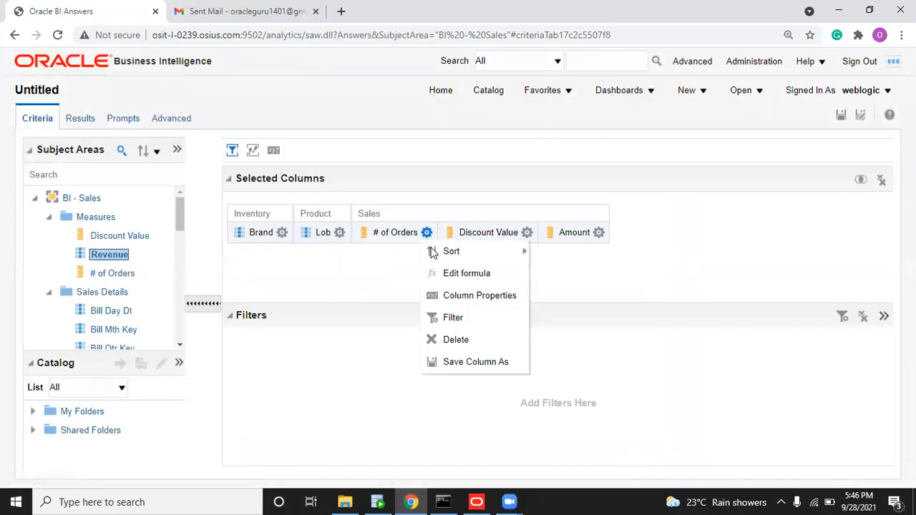
pyautogui.click(459, 296)
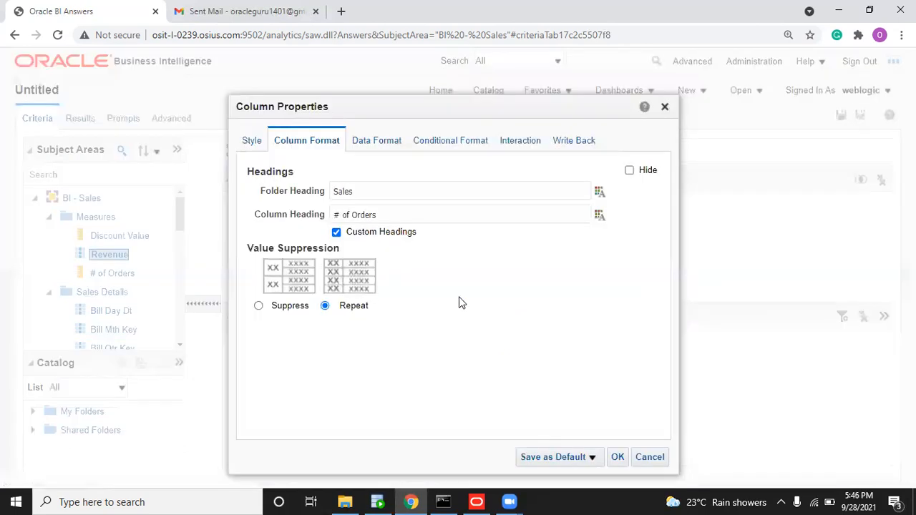
pyautogui.click(599, 214)
pyautogui.click(614, 174)
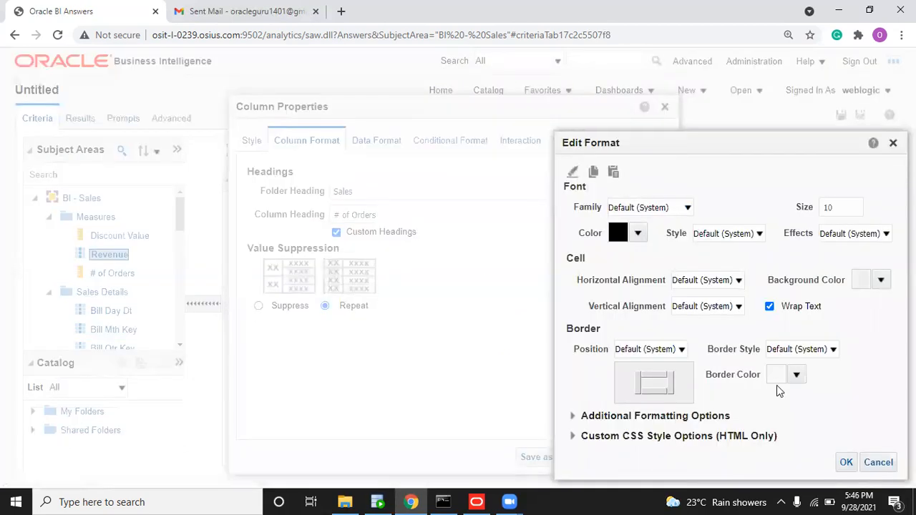
pyautogui.click(854, 464)
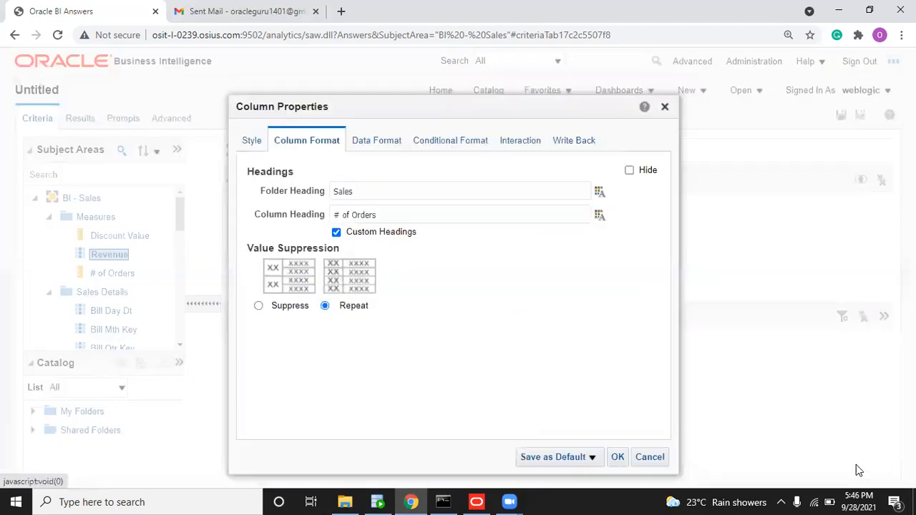
pyautogui.click(618, 458)
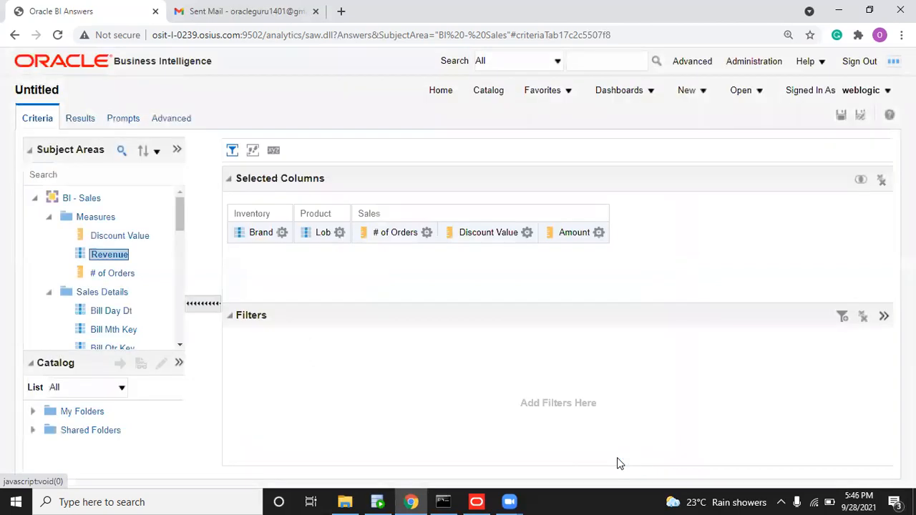
pyautogui.click(90, 128)
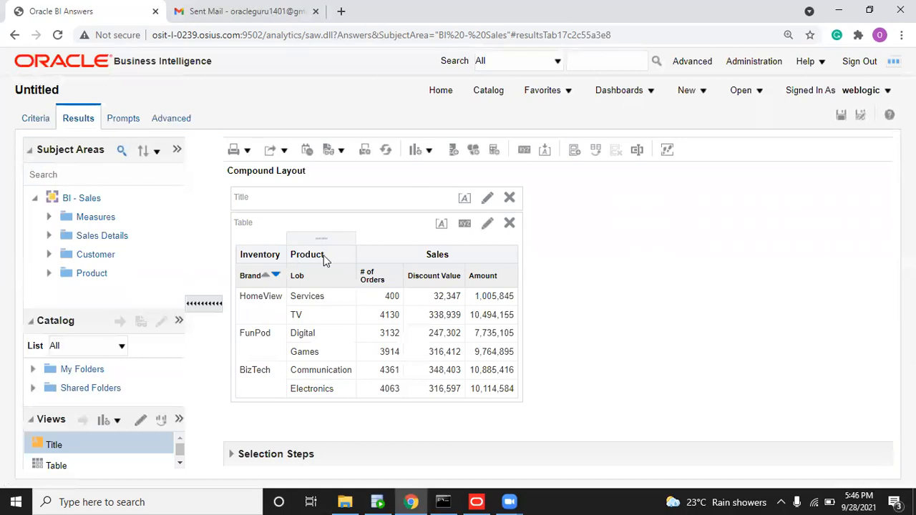
# Step: Return to the analysis criteria and clear the Brand column's folder heading in its column format
pyautogui.click(42, 119)
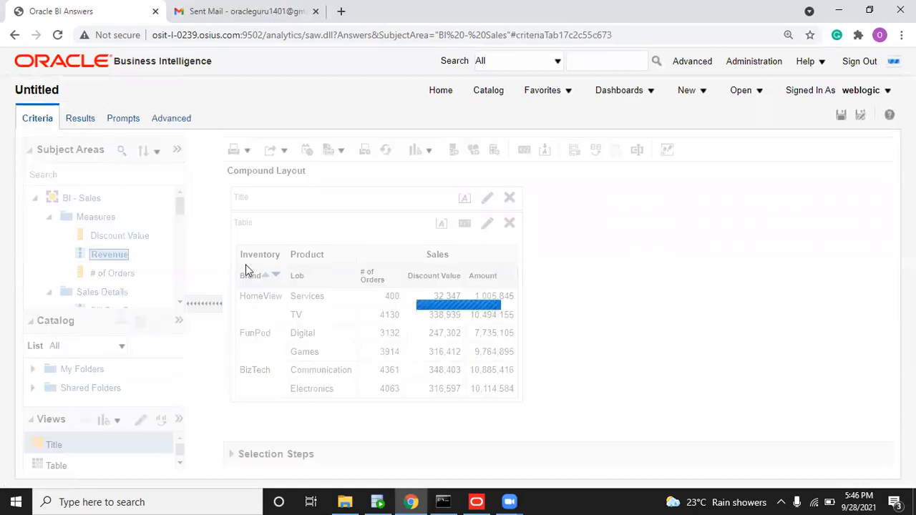
pyautogui.click(283, 238)
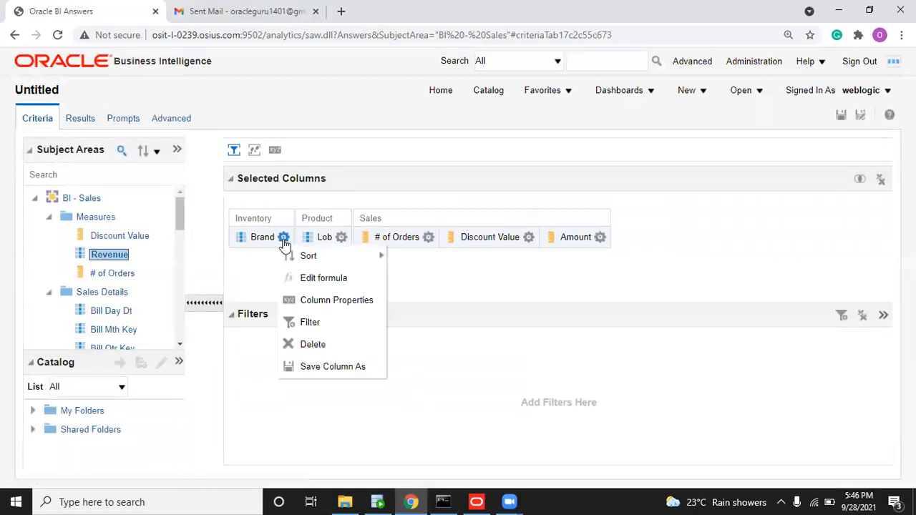
pyautogui.click(311, 303)
pyautogui.click(288, 95)
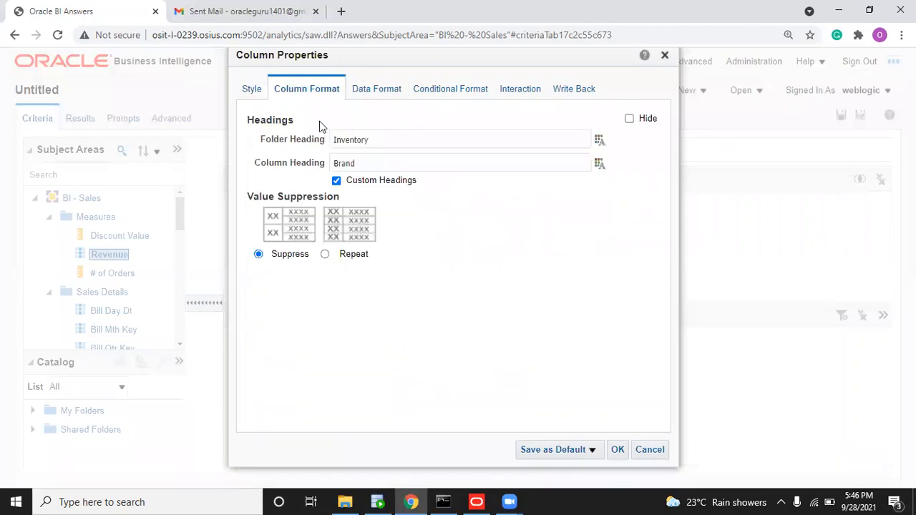
pyautogui.moveTo(378, 140); pyautogui.dragTo(266, 138)
pyautogui.press('BackSpace')
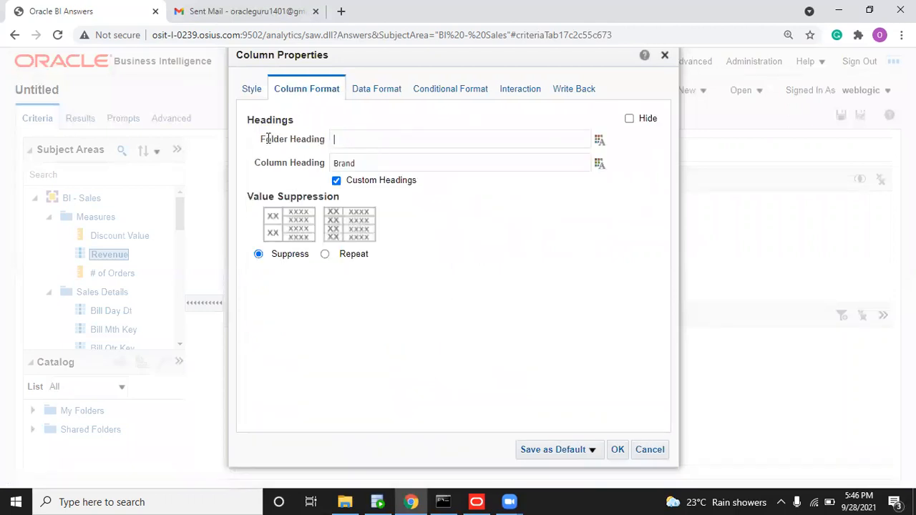
pyautogui.click(618, 450)
# Step: Enable custom headings for the Lob column, clear its folder heading, and check the results before returning to the criteria
pyautogui.click(339, 237)
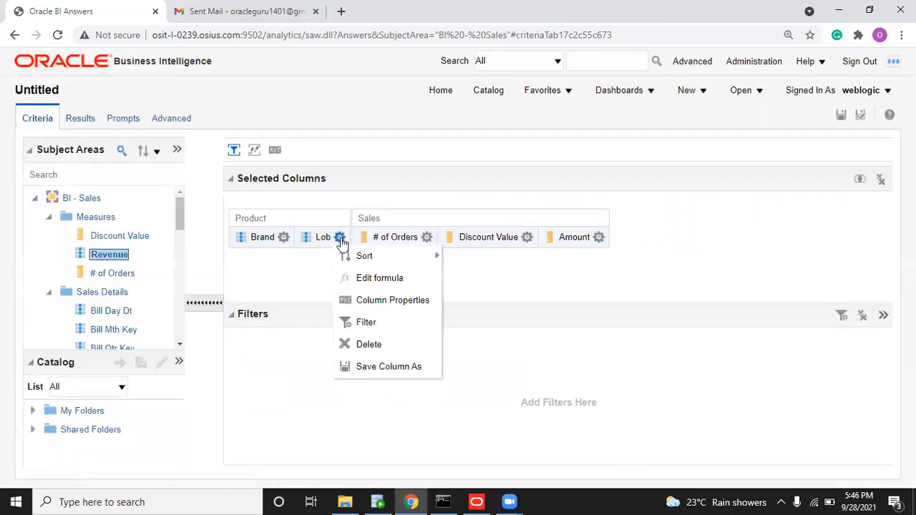
pyautogui.click(363, 299)
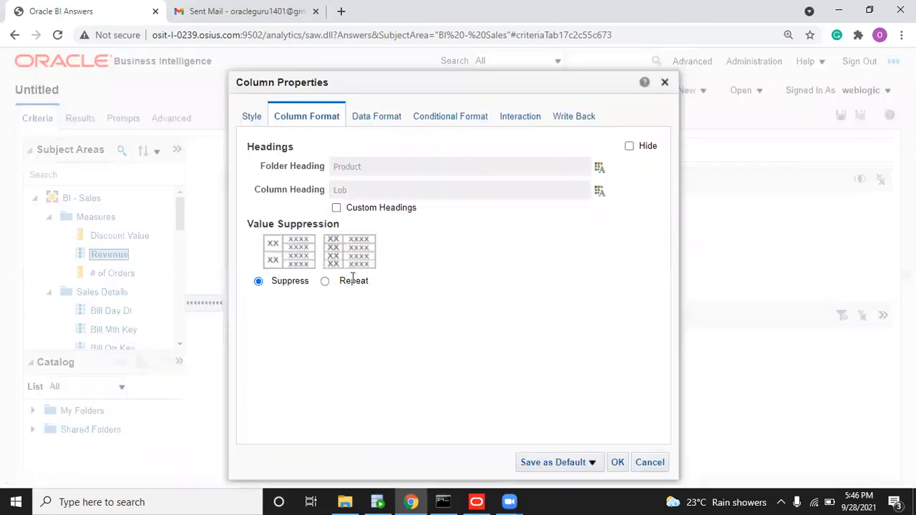
pyautogui.click(336, 208)
pyautogui.moveTo(372, 167); pyautogui.dragTo(284, 163)
pyautogui.press('BackSpace')
pyautogui.click(617, 462)
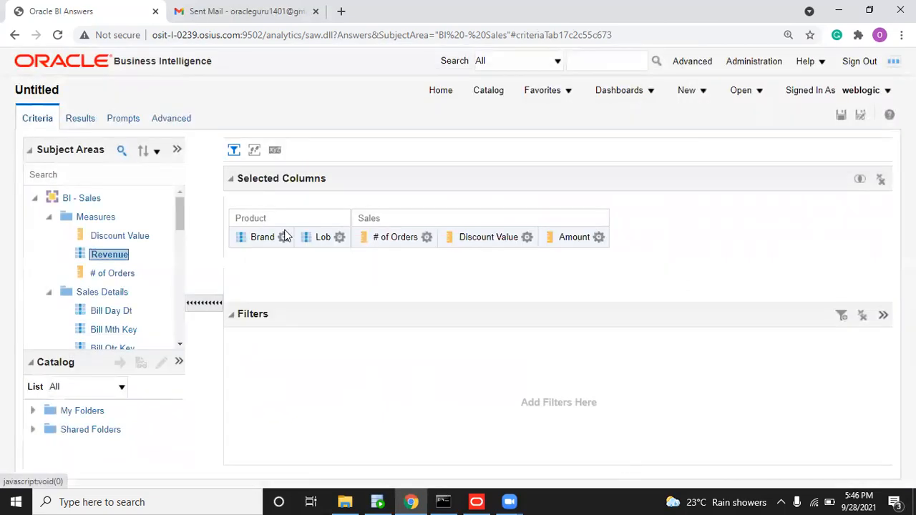
pyautogui.click(78, 120)
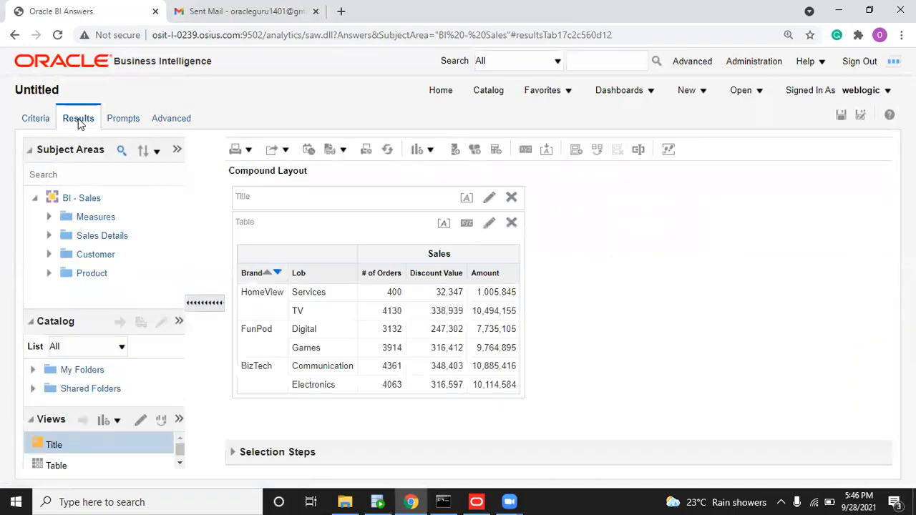
pyautogui.click(41, 123)
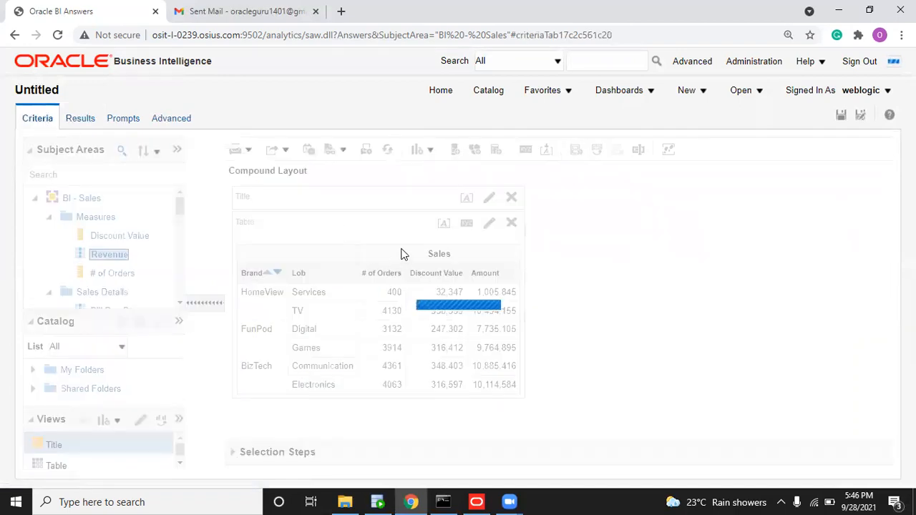
pyautogui.click(344, 233)
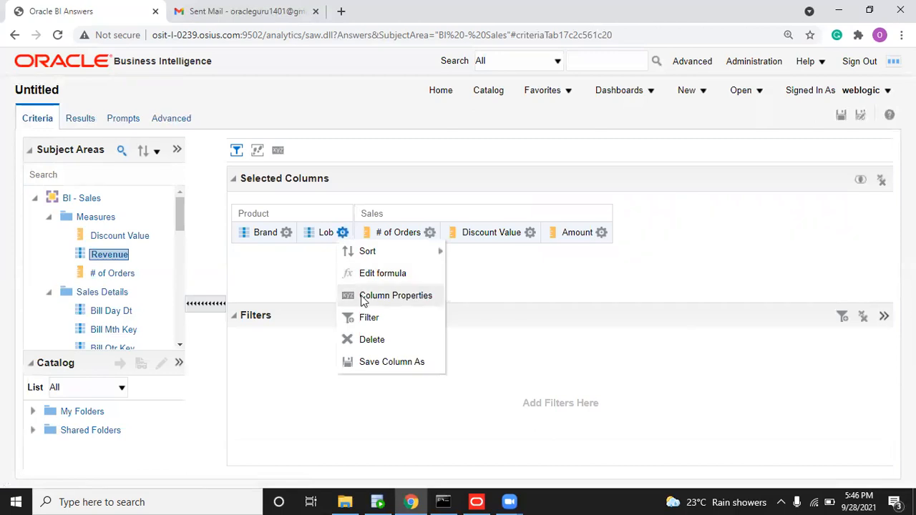
pyautogui.click(367, 295)
pyautogui.click(315, 89)
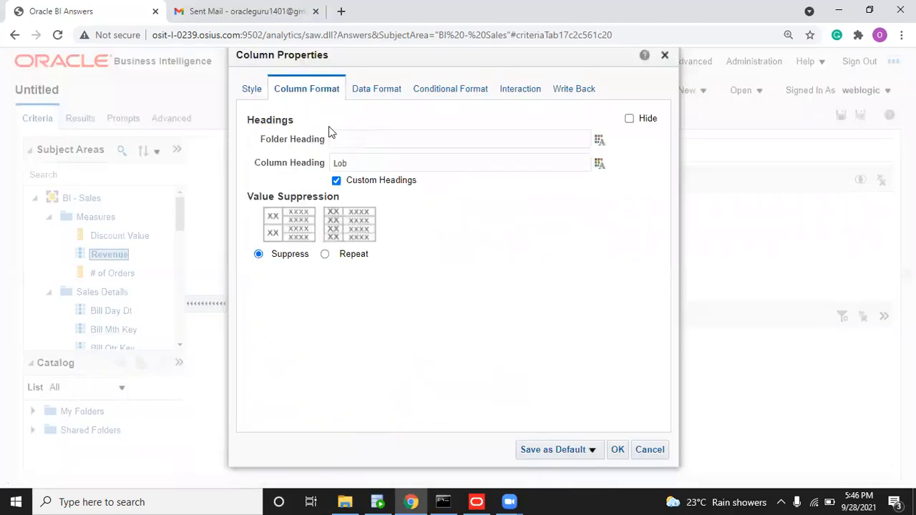
pyautogui.click(652, 451)
# Step: Rename the Lob column heading to Category and display the results
pyautogui.click(343, 232)
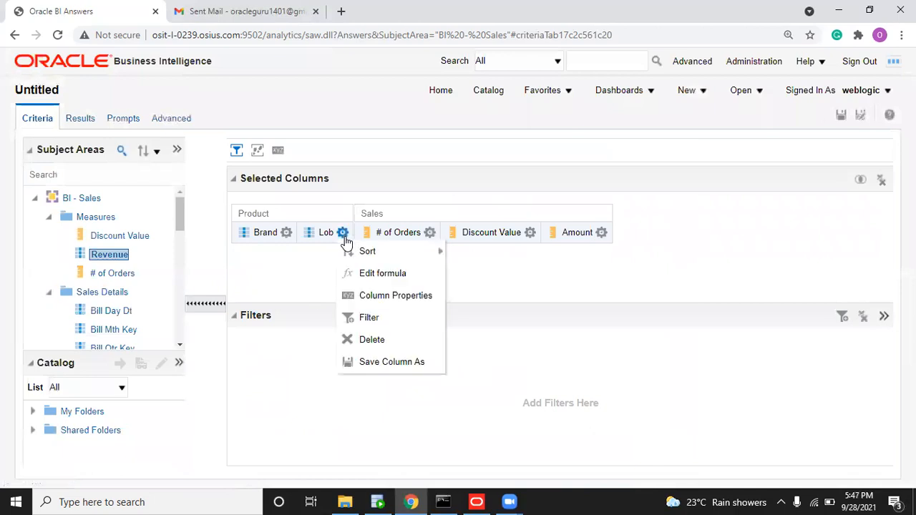
pyautogui.click(367, 296)
pyautogui.moveTo(354, 189); pyautogui.dragTo(302, 187)
pyautogui.write('Cate')
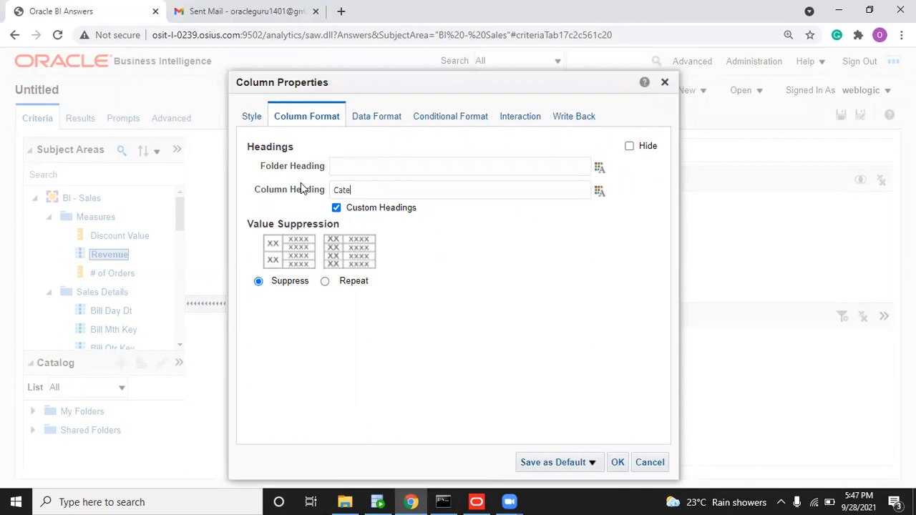
pyautogui.click(616, 461)
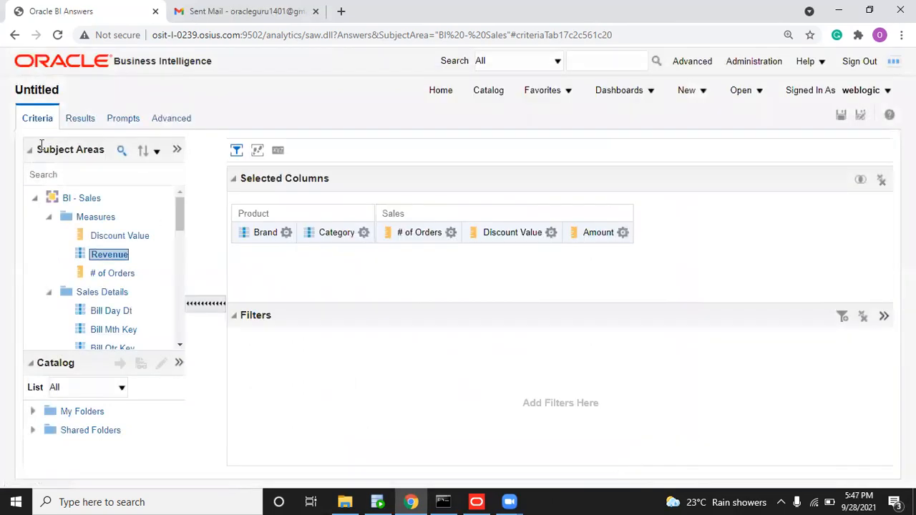
pyautogui.click(75, 123)
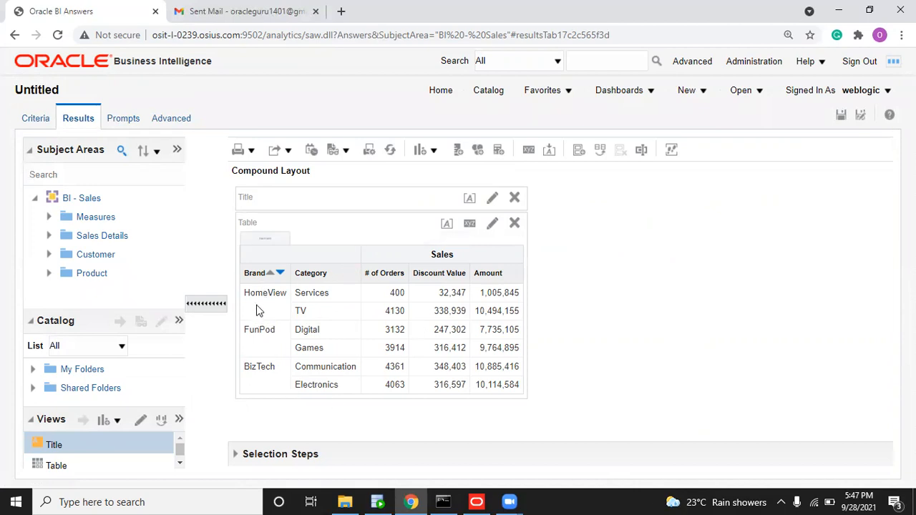
# Step: Set the Brand column's value suppression to Repeat, check the results, and return to the criteria
pyautogui.click(32, 121)
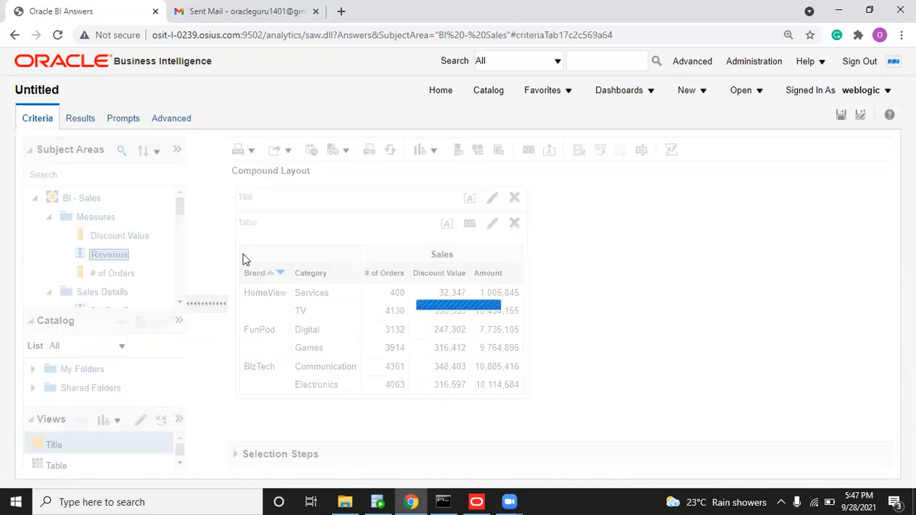
pyautogui.click(288, 236)
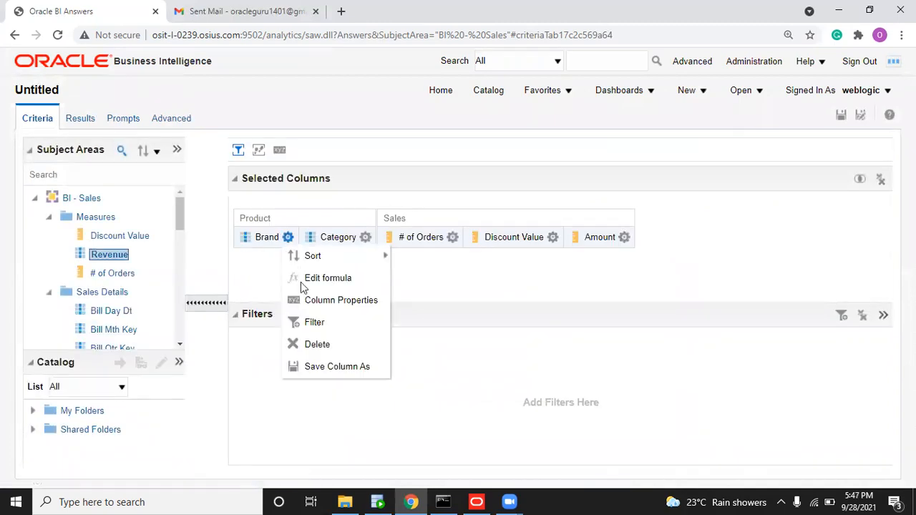
pyautogui.click(311, 304)
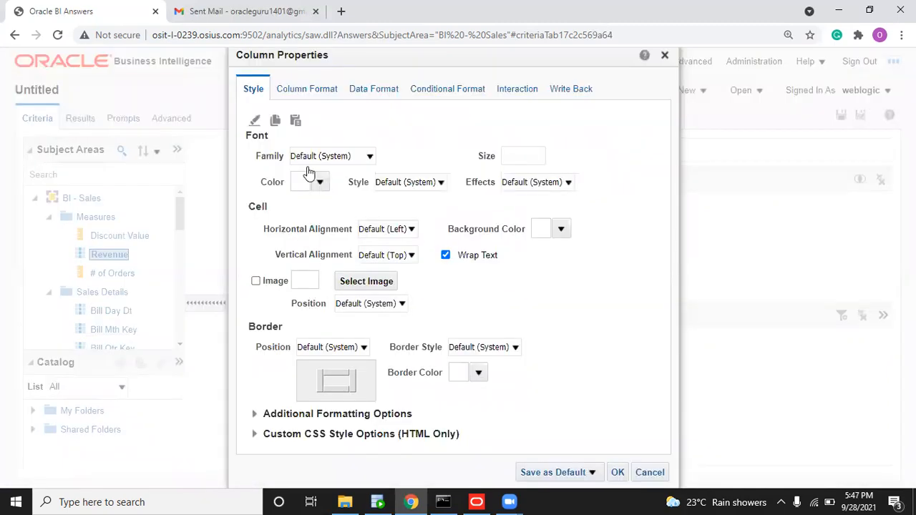
pyautogui.click(299, 93)
pyautogui.click(325, 257)
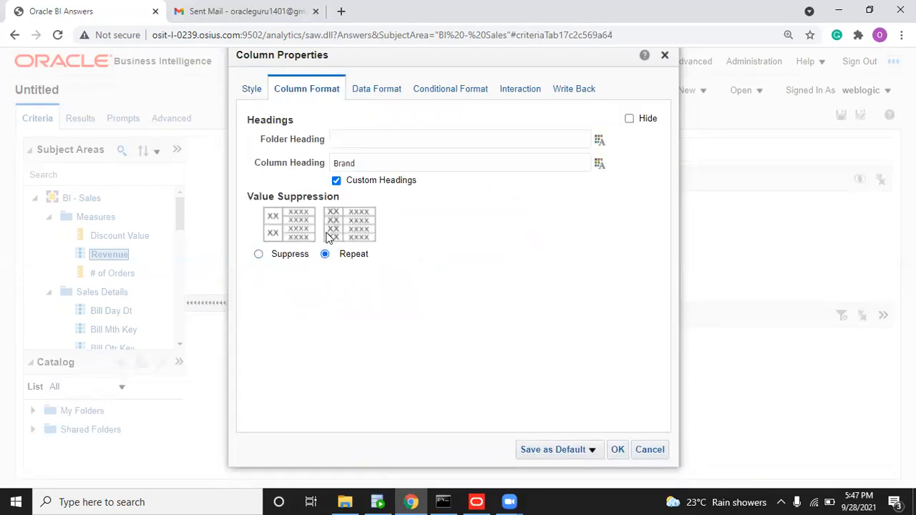
pyautogui.click(259, 255)
pyautogui.click(324, 256)
pyautogui.click(618, 450)
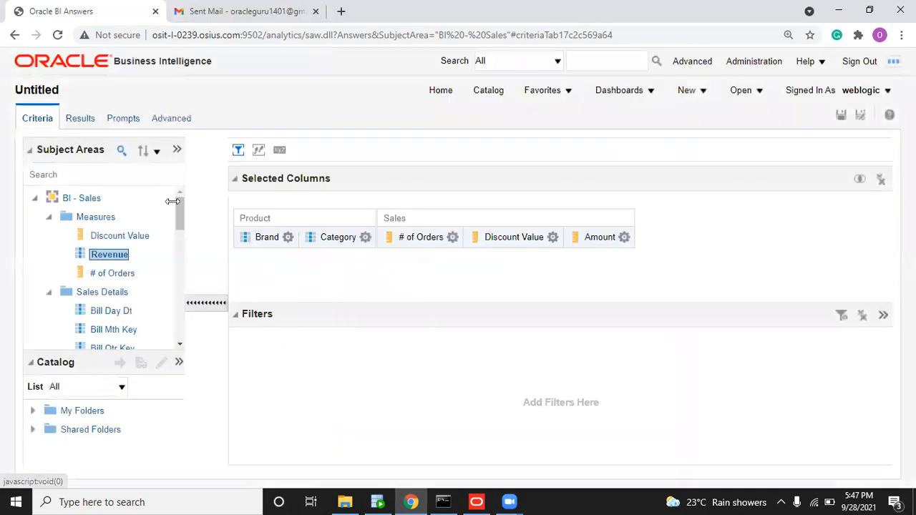
pyautogui.click(84, 122)
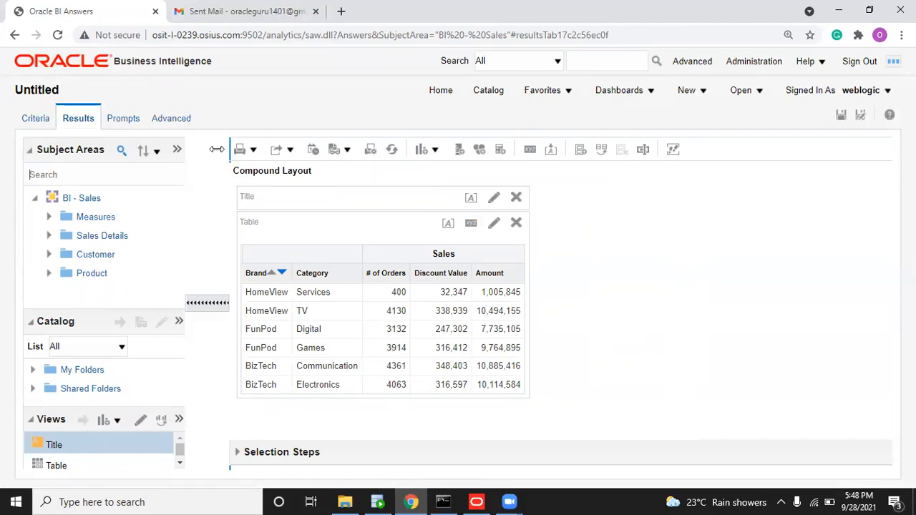
pyautogui.click(36, 116)
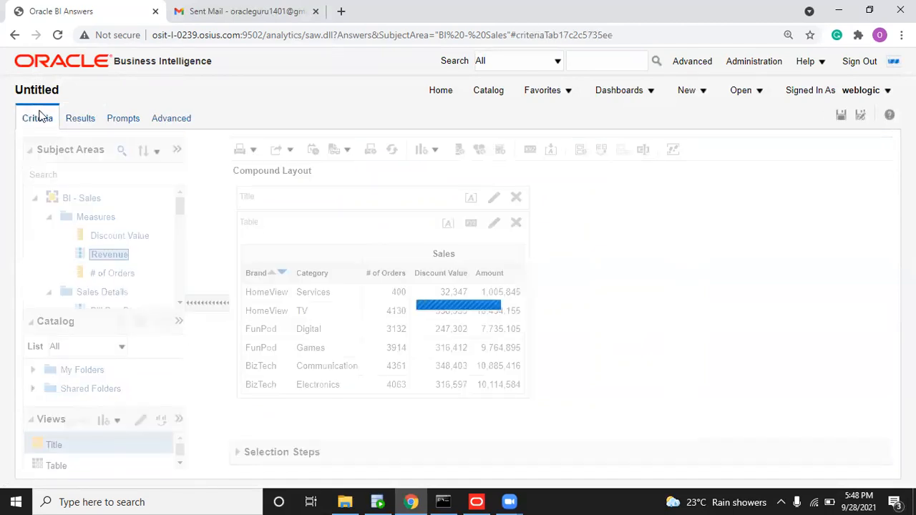
# Step: Review the results table, return to the criteria, and enable the default data format override for the # of Orders column
pyautogui.click(79, 119)
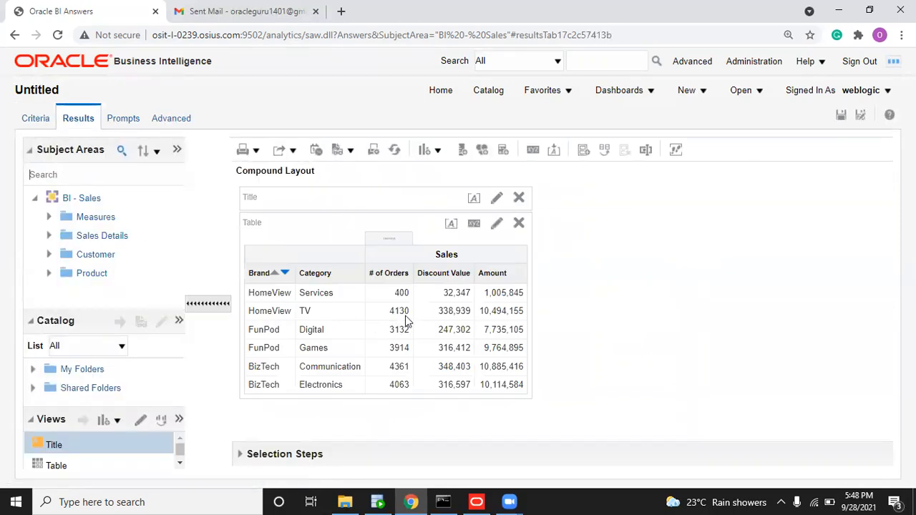
pyautogui.click(34, 125)
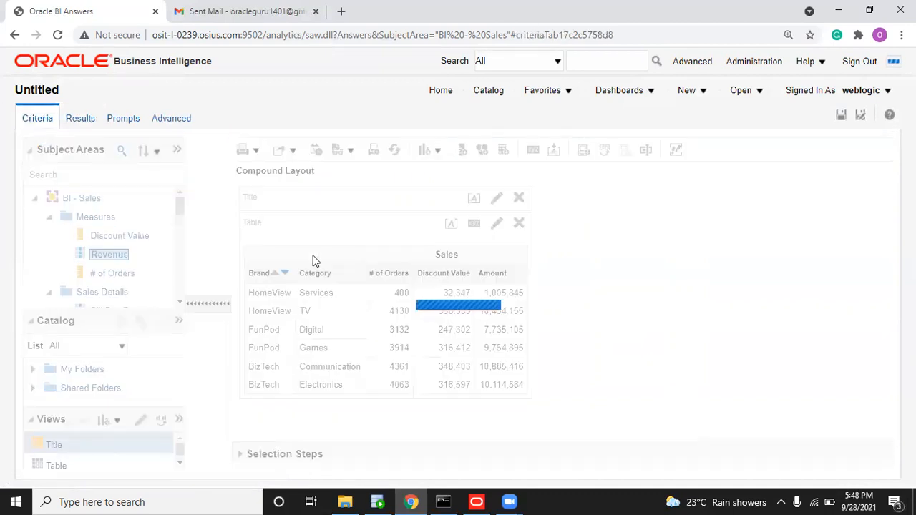
pyautogui.click(456, 237)
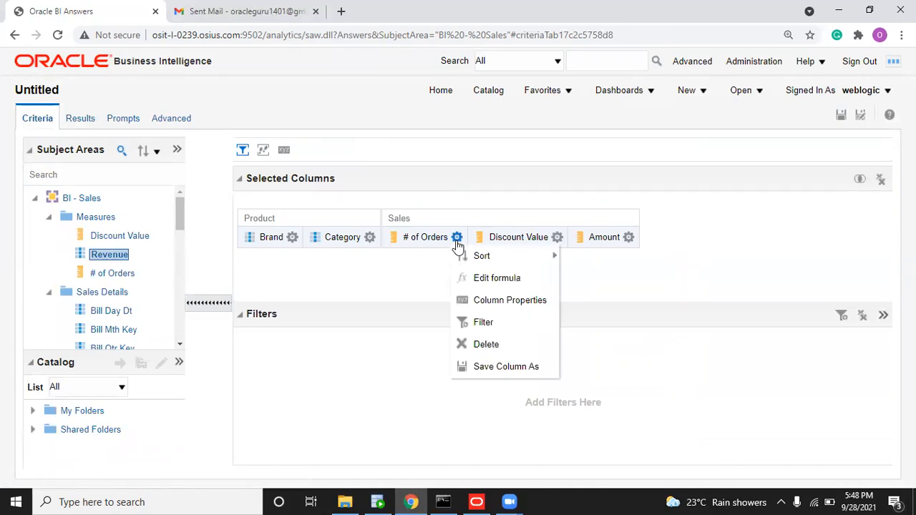
pyautogui.click(484, 304)
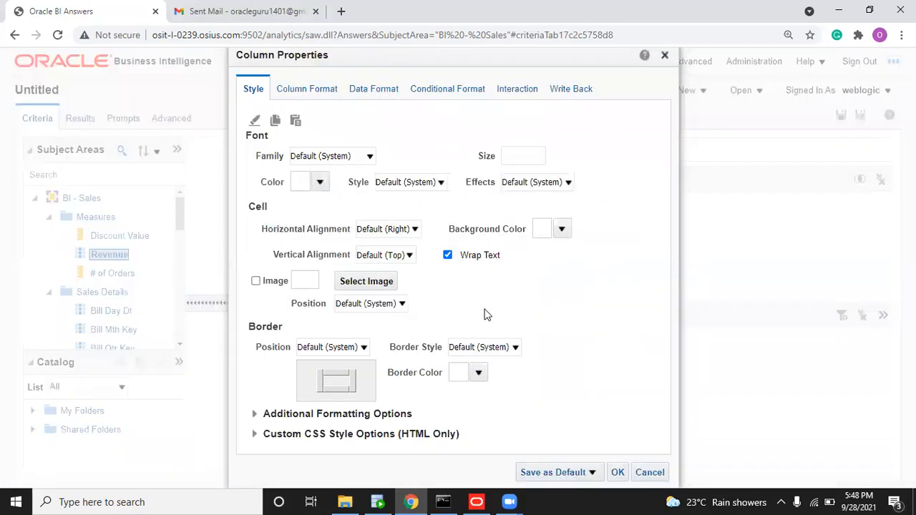
pyautogui.click(372, 93)
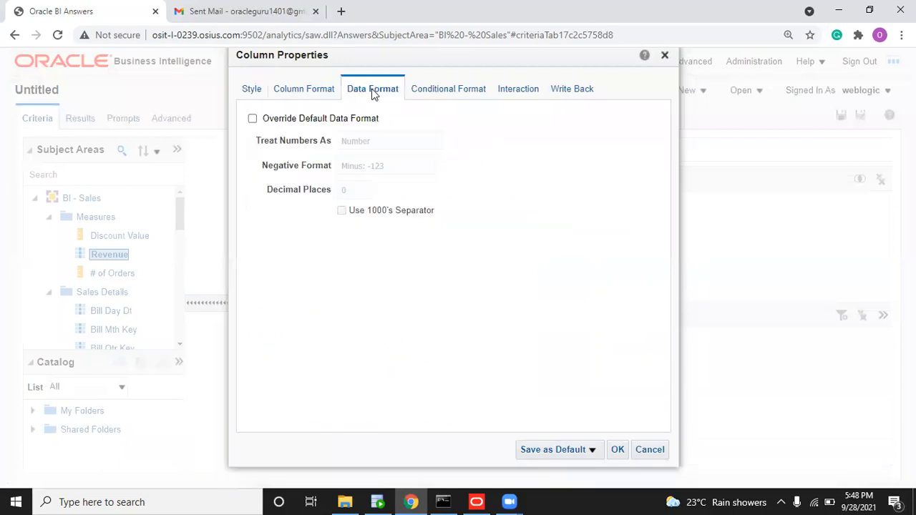
pyautogui.click(252, 119)
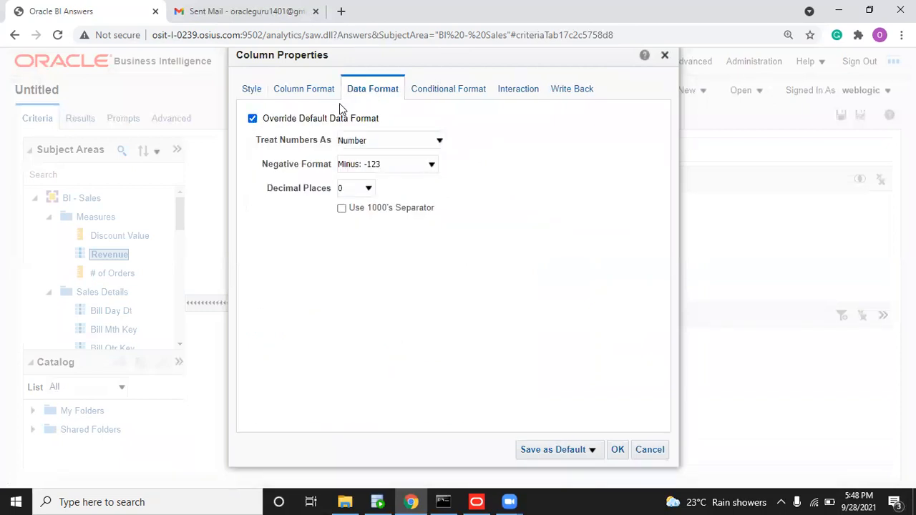
# Step: Set the # of Orders negative format to Parentheses (red): (123) and turn on the 1000's separator
pyautogui.click(304, 86)
pyautogui.click(357, 91)
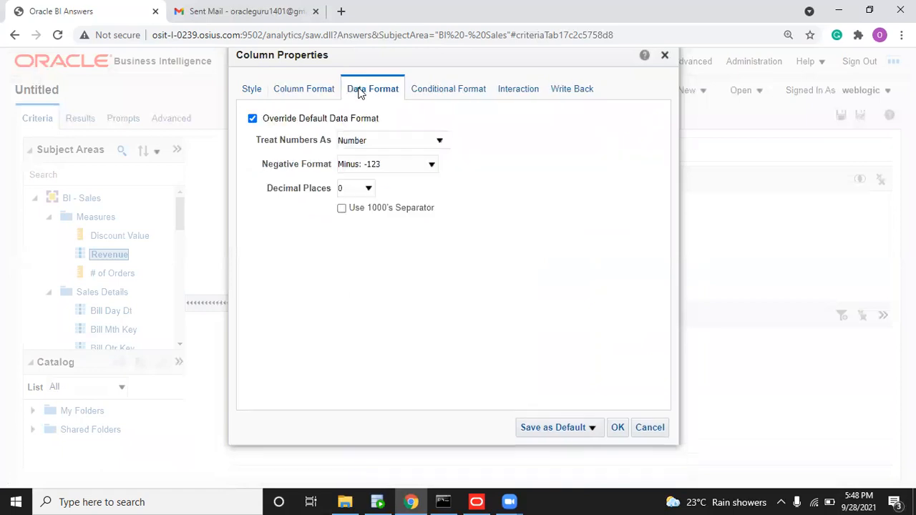
pyautogui.click(259, 88)
pyautogui.click(289, 89)
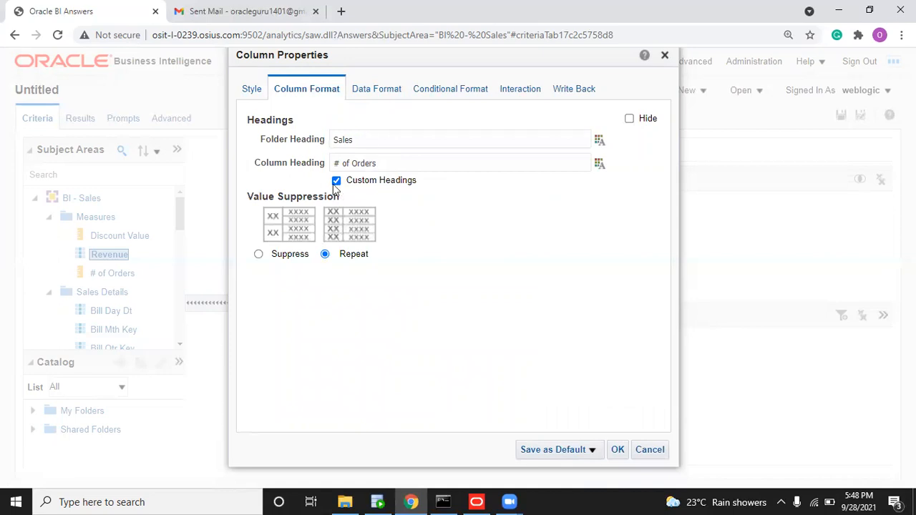
pyautogui.click(373, 88)
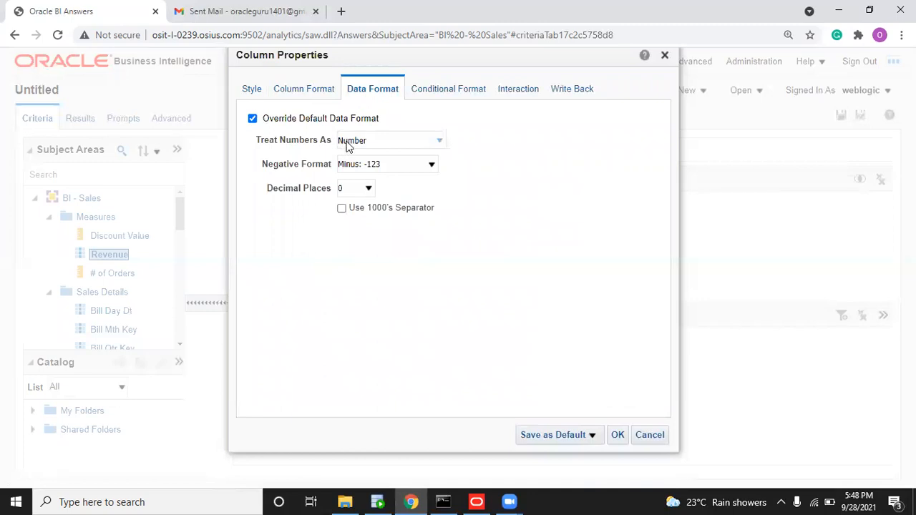
pyautogui.click(356, 164)
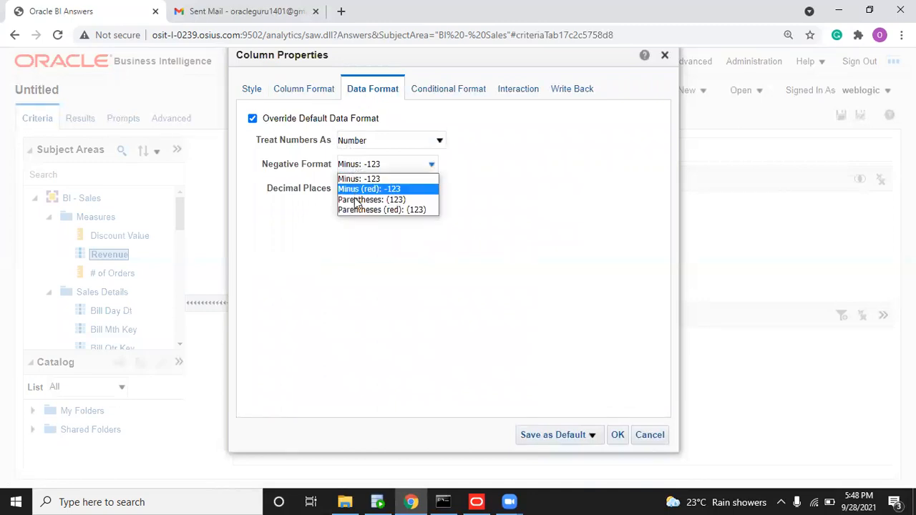
pyautogui.click(414, 211)
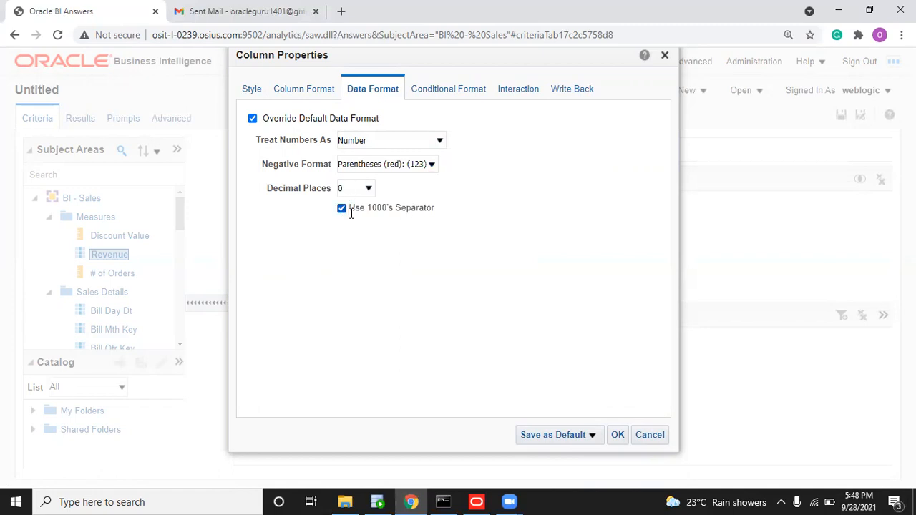
# Step: Set the # of Orders decimal places to 2, apply the column properties, and display the results
pyautogui.click(368, 191)
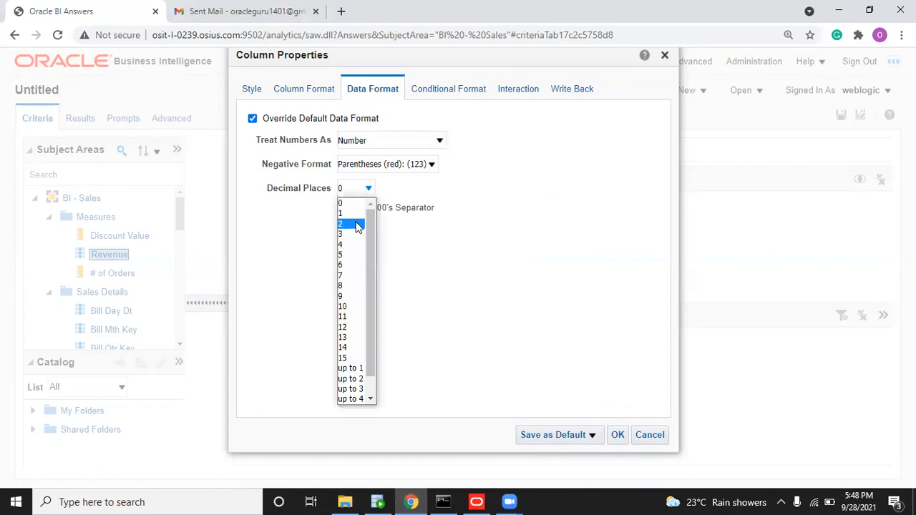
pyautogui.click(358, 224)
pyautogui.click(619, 438)
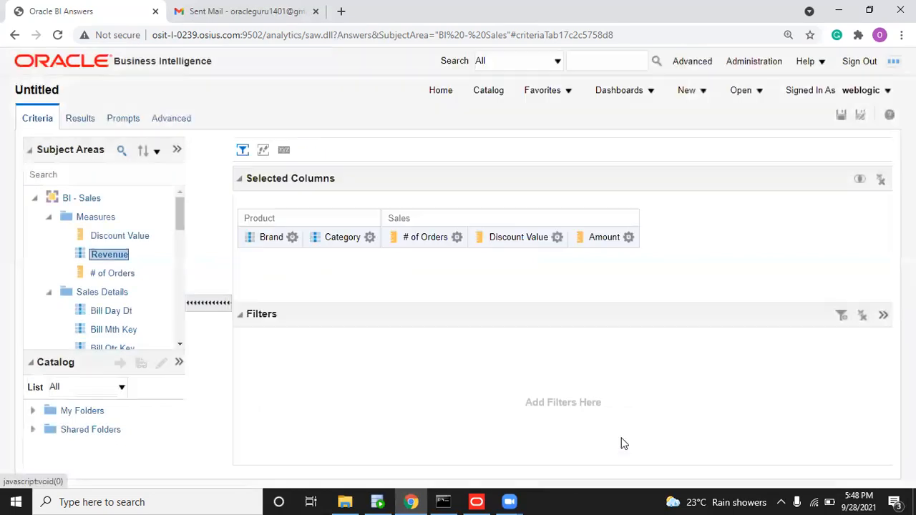
pyautogui.click(79, 118)
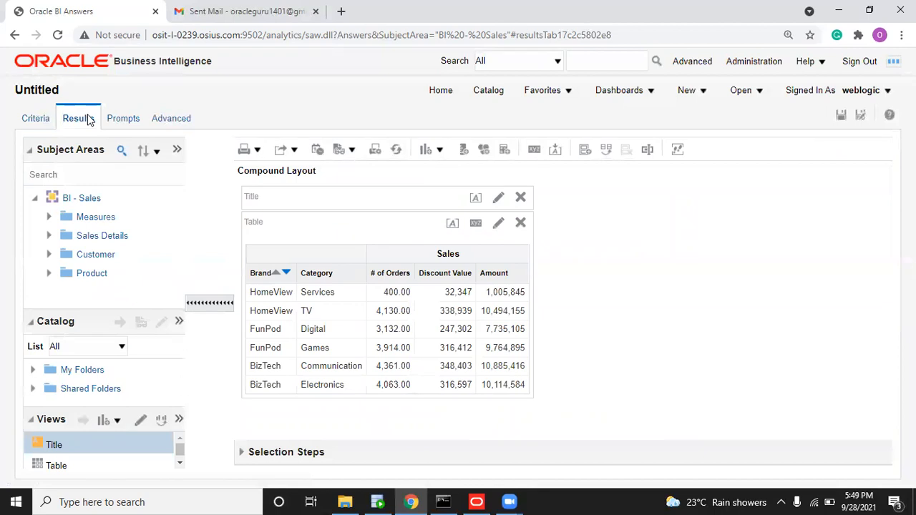
# Step: Turn off the 1000's separator in the # of Orders data format and display the results
pyautogui.click(35, 118)
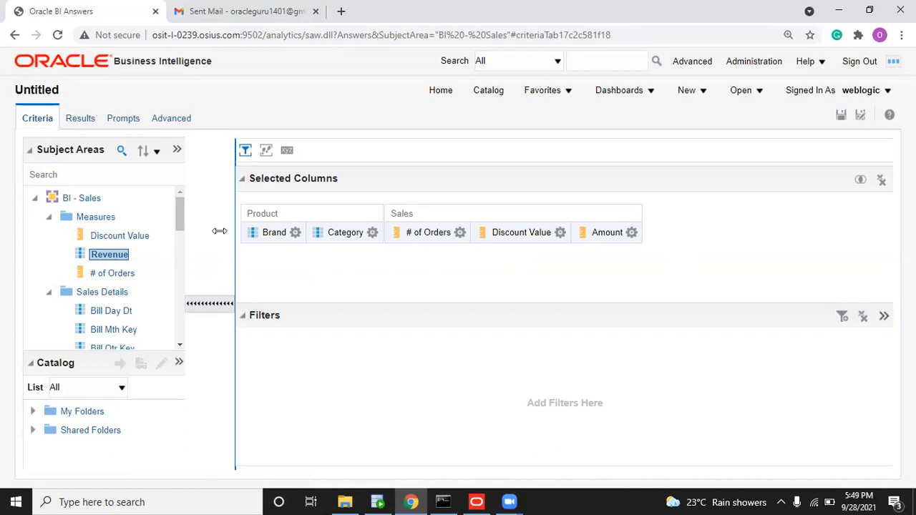
pyautogui.click(460, 234)
pyautogui.click(490, 296)
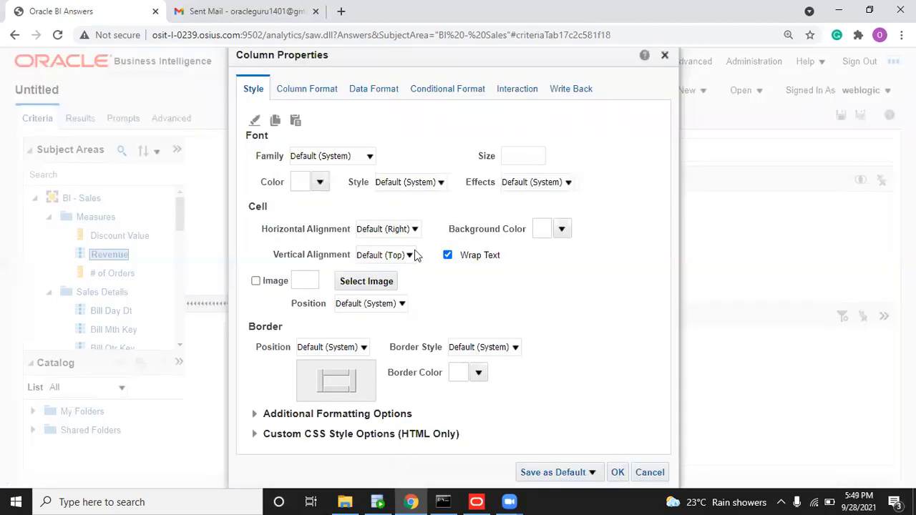
pyautogui.click(333, 91)
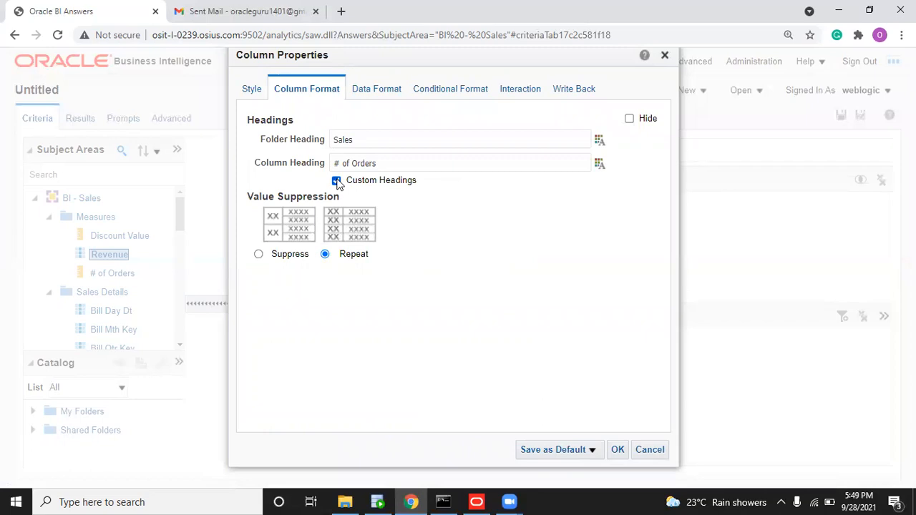
pyautogui.click(378, 89)
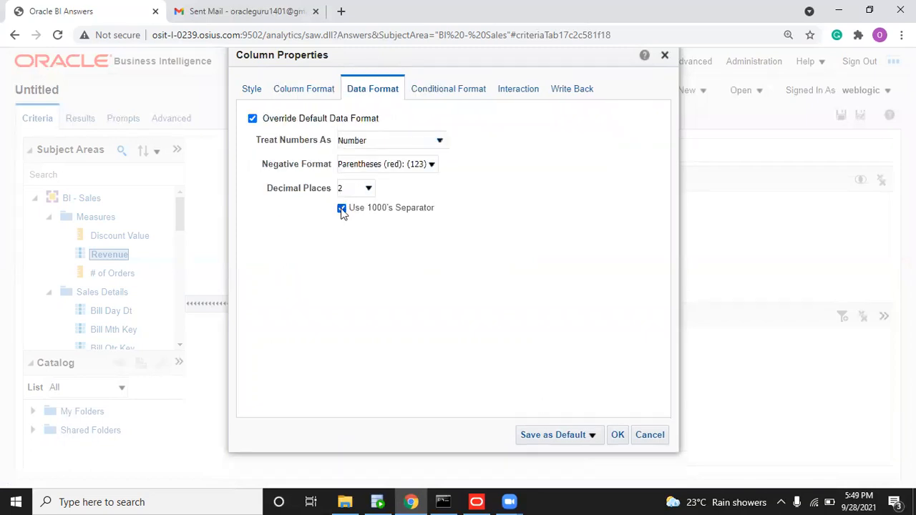
pyautogui.click(616, 435)
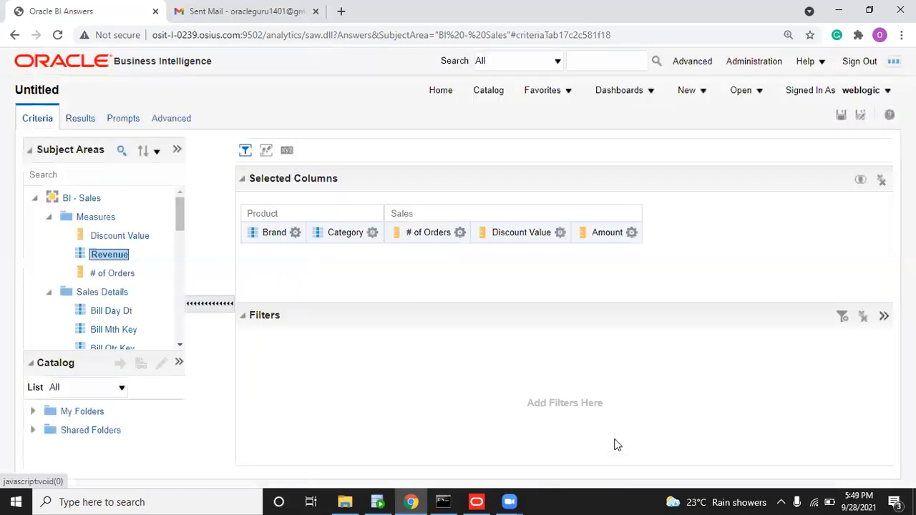
pyautogui.click(78, 120)
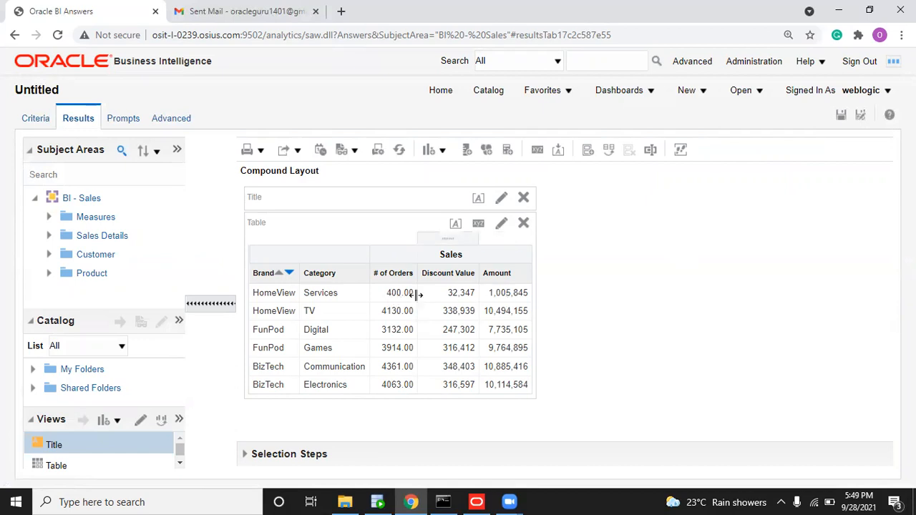
# Step: Set the # of Orders decimal places to 0, turn the 1000's separator on again, and display the results
pyautogui.click(37, 126)
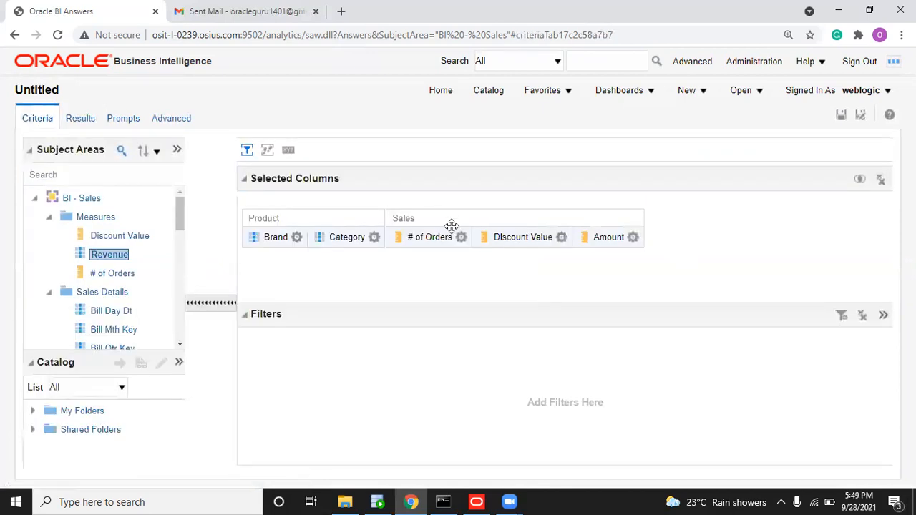
pyautogui.click(461, 237)
pyautogui.click(491, 299)
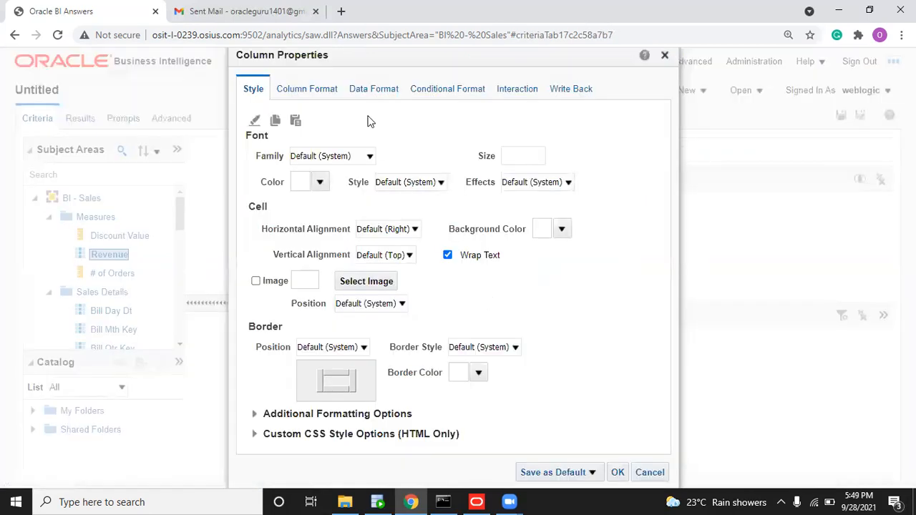
pyautogui.click(373, 93)
pyautogui.click(351, 191)
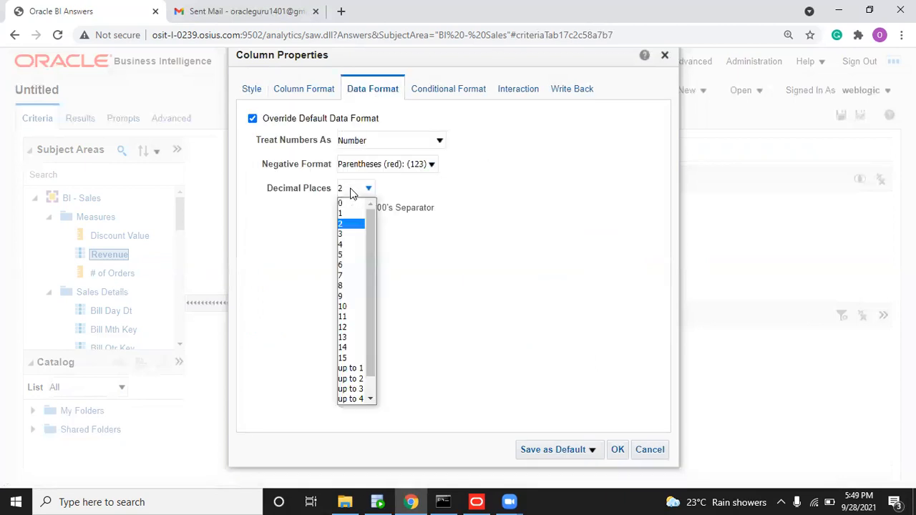
pyautogui.click(349, 211)
pyautogui.click(348, 192)
pyautogui.click(347, 203)
pyautogui.click(616, 449)
pyautogui.click(80, 119)
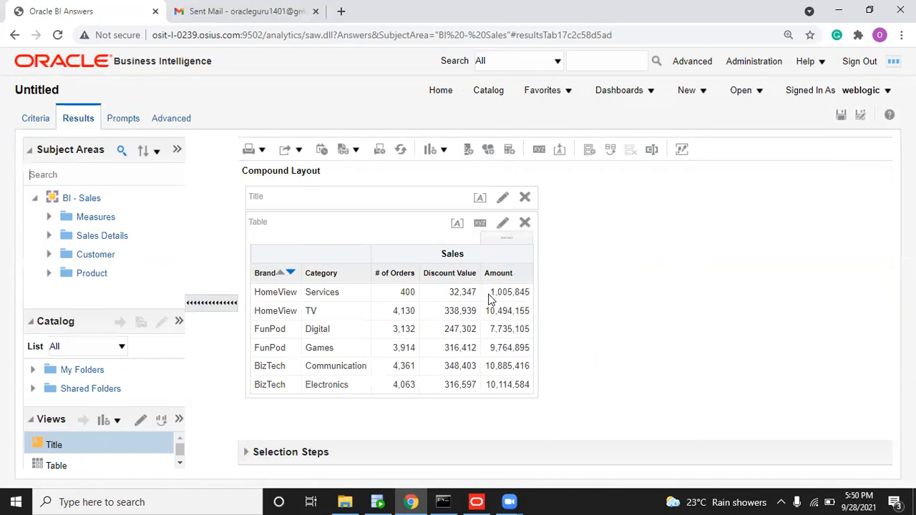
# Step: Override the Discount Value column's default data format, treating its numbers as Currency with the $ symbol
pyautogui.click(39, 121)
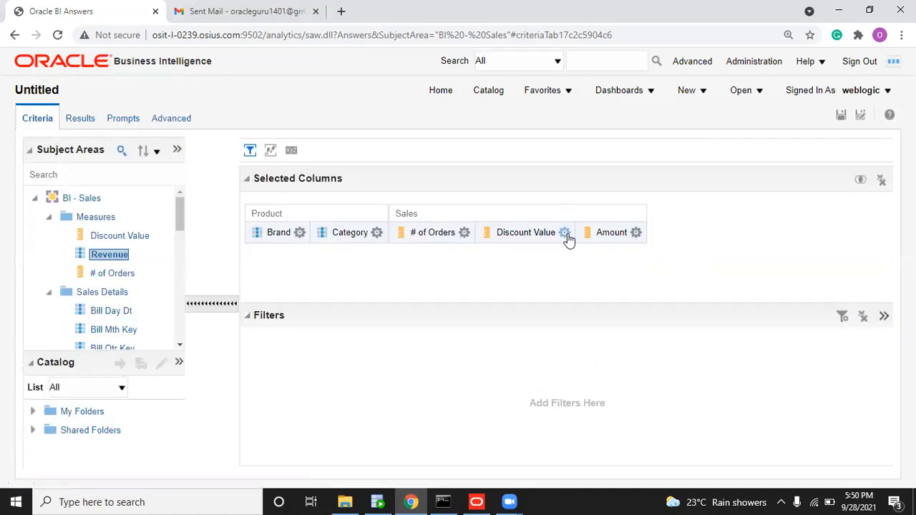
pyautogui.click(565, 234)
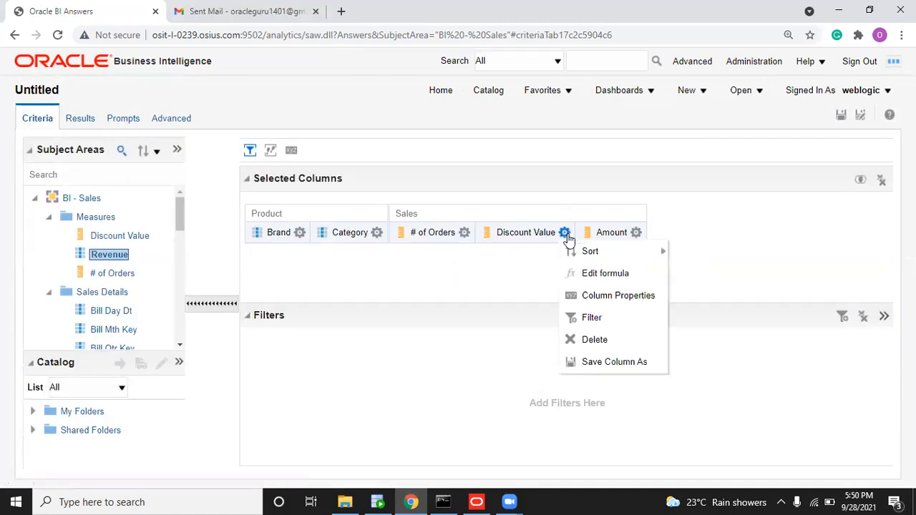
pyautogui.click(592, 298)
pyautogui.click(370, 97)
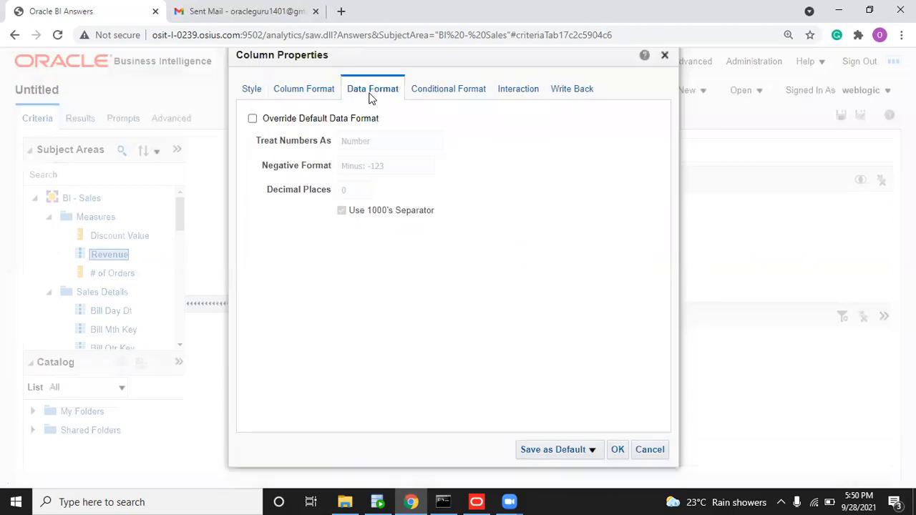
pyautogui.click(253, 119)
pyautogui.click(370, 141)
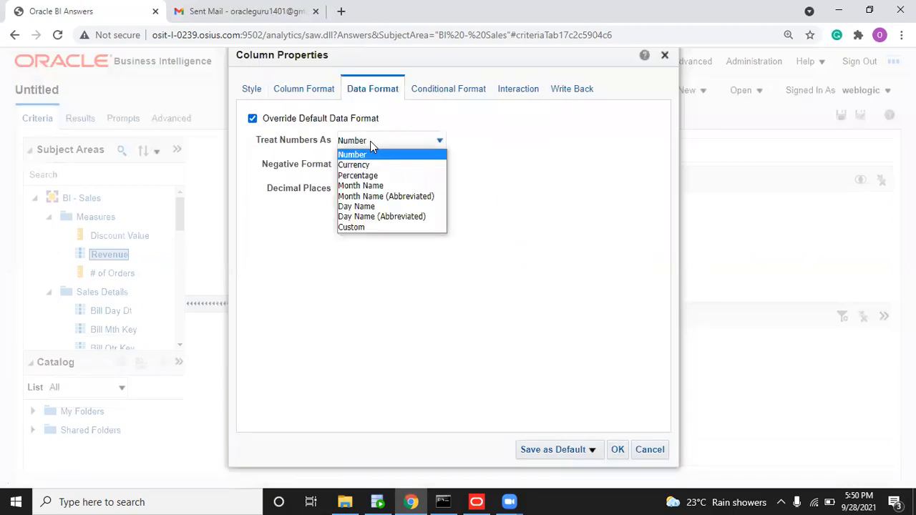
pyautogui.click(371, 164)
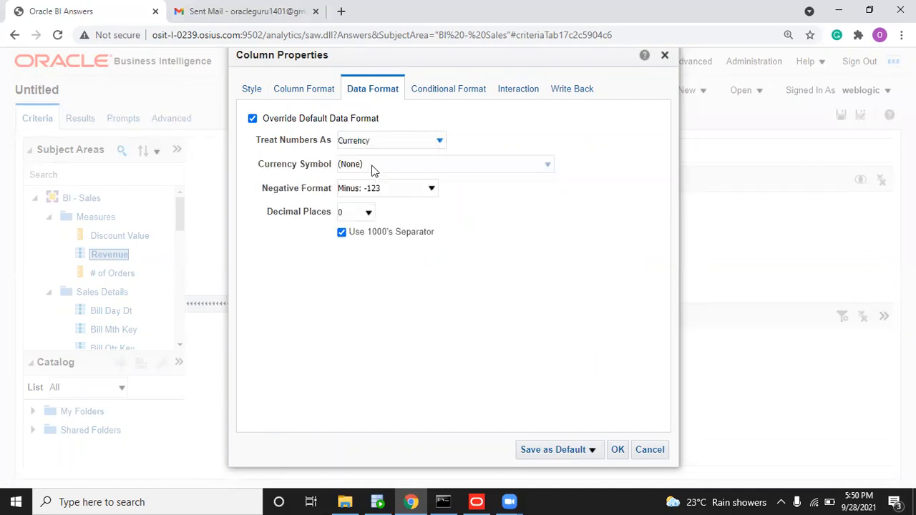
pyautogui.click(360, 167)
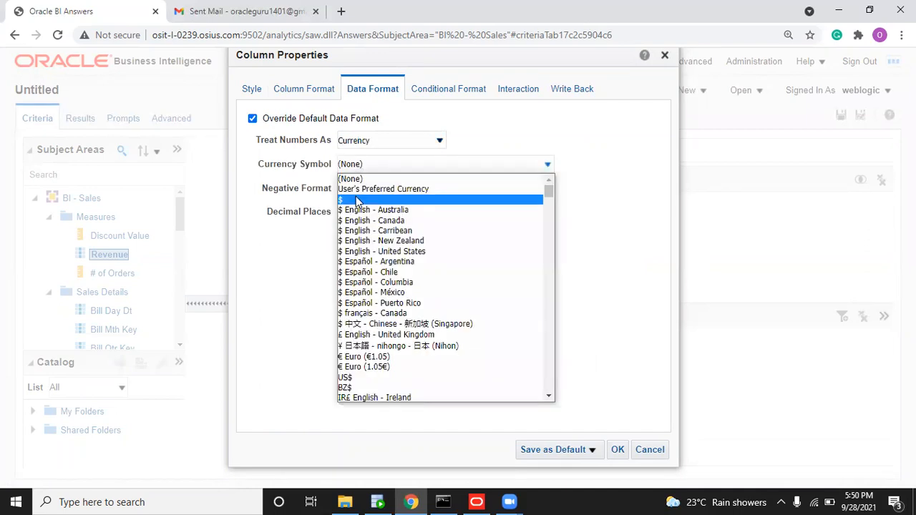
pyautogui.click(356, 199)
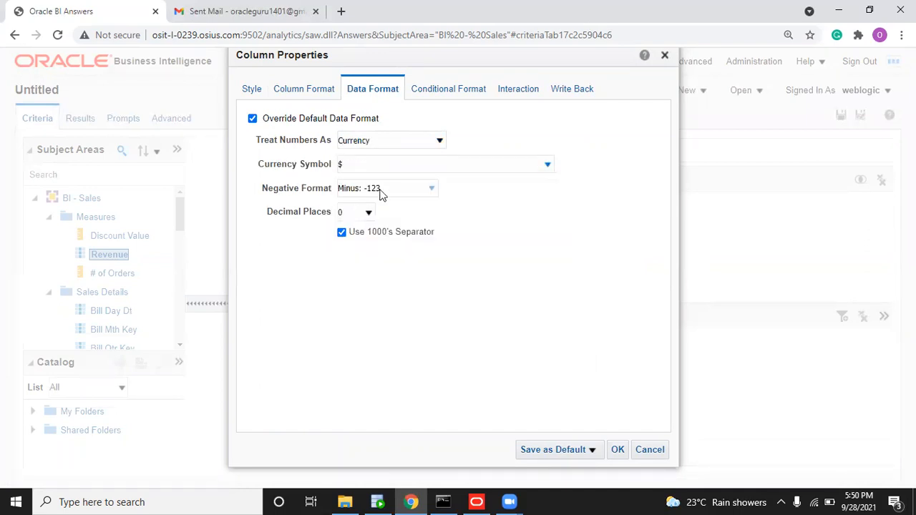
# Step: Set the Discount Value negative format to Parentheses (red): (123) and apply the column properties
pyautogui.click(384, 191)
pyautogui.click(389, 236)
pyautogui.click(618, 449)
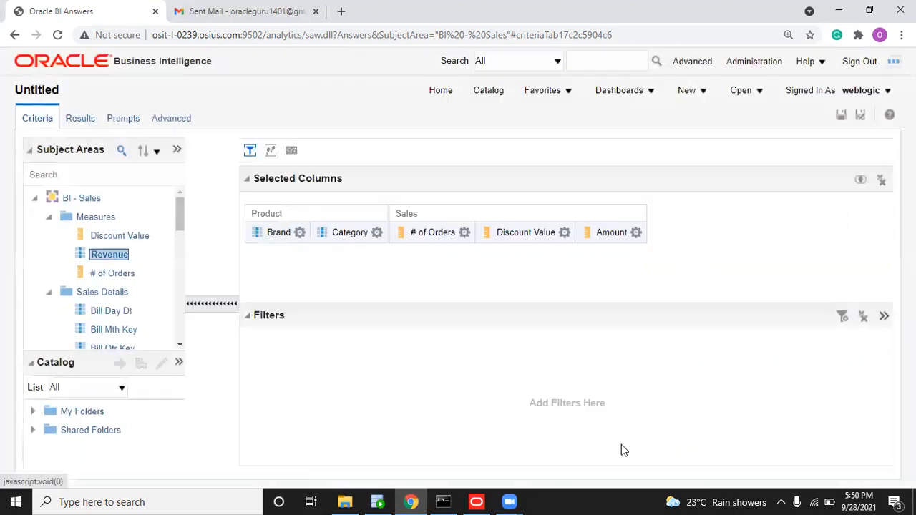
# Step: Override the Amount column's default data format, treating its numbers as Currency with the $ symbol
pyautogui.click(636, 234)
pyautogui.click(659, 295)
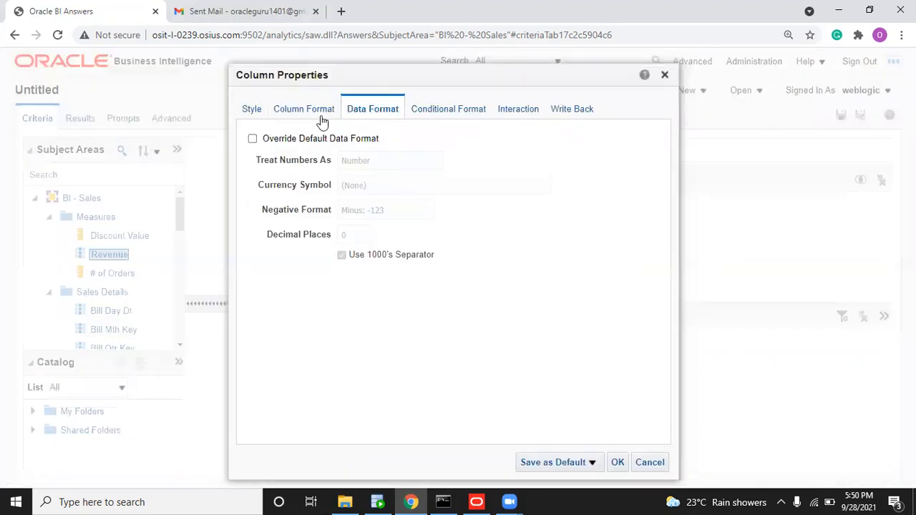
pyautogui.click(254, 140)
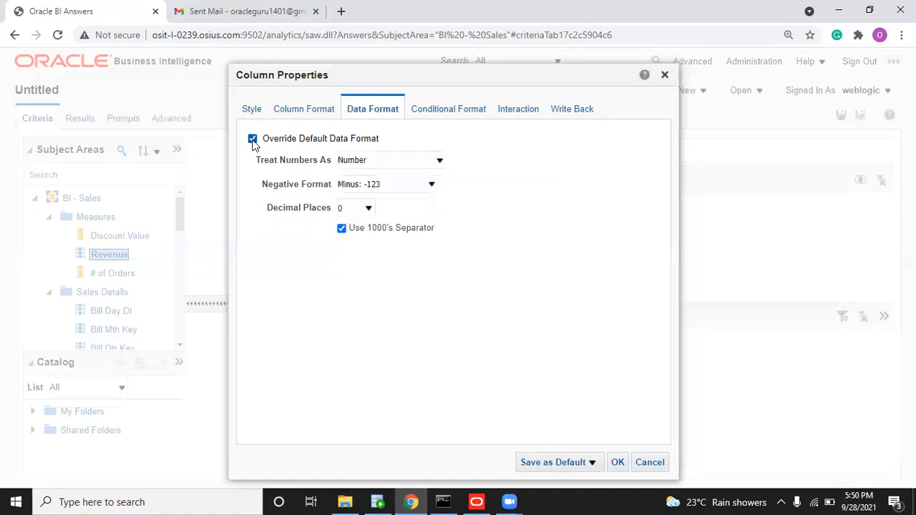
pyautogui.click(365, 159)
pyautogui.click(364, 185)
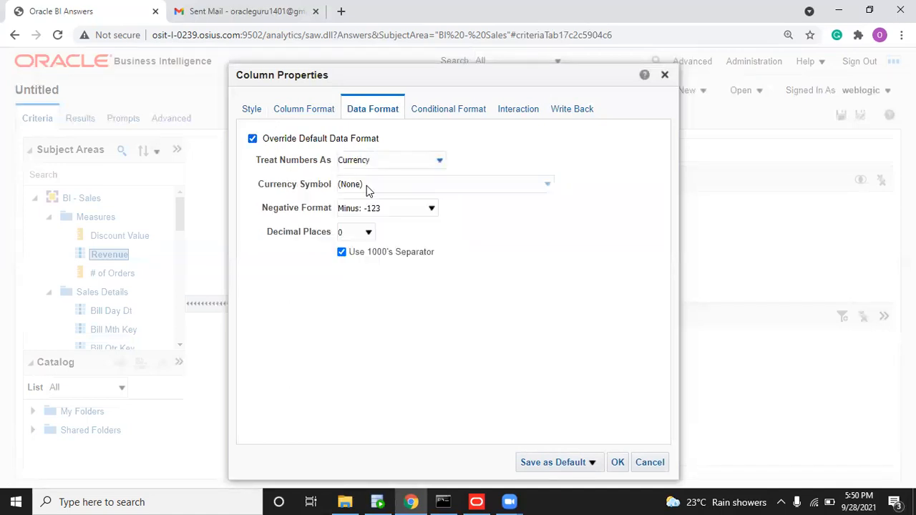
pyautogui.click(363, 187)
pyautogui.click(363, 219)
# Step: Set the Amount negative format to Parentheses (red): (123), apply the column properties, and display the results
pyautogui.click(351, 214)
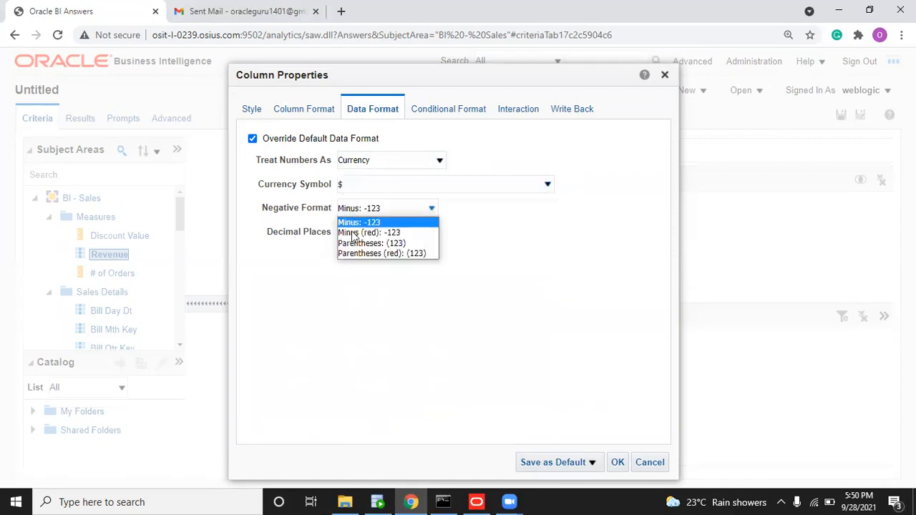
pyautogui.click(359, 253)
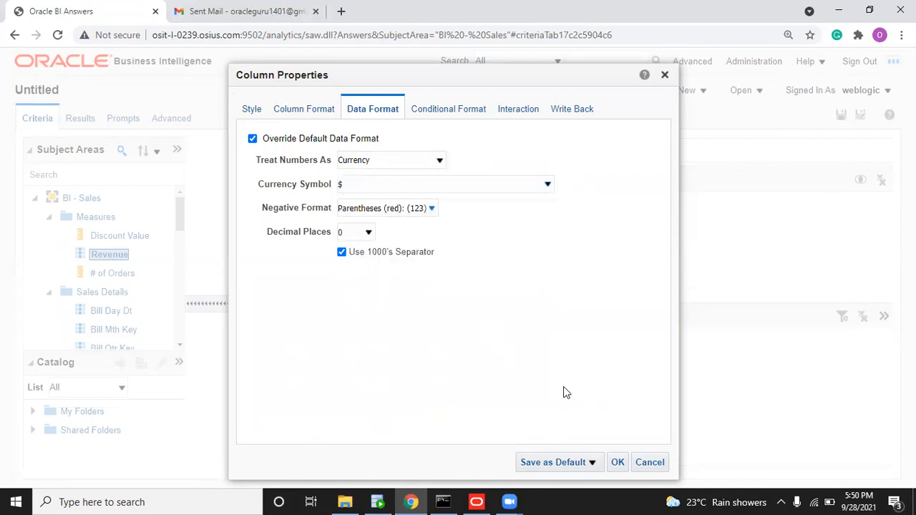
pyautogui.click(617, 462)
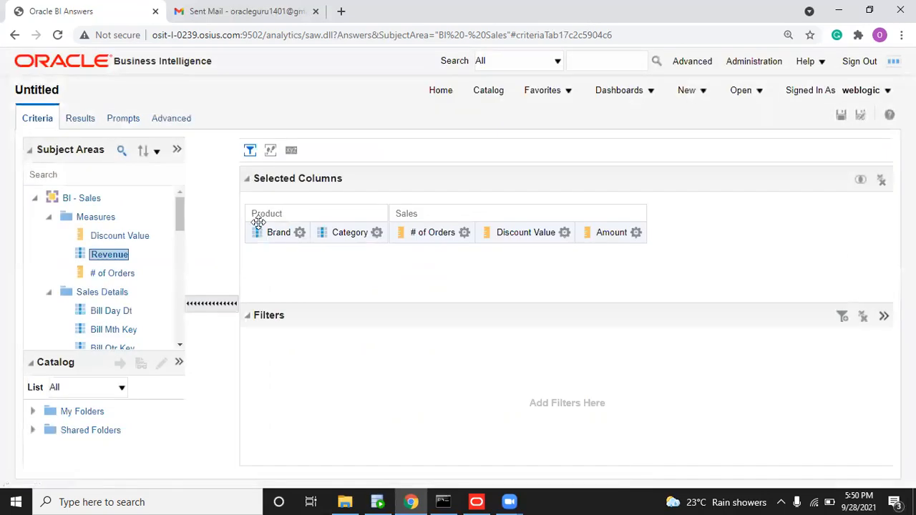
pyautogui.click(80, 119)
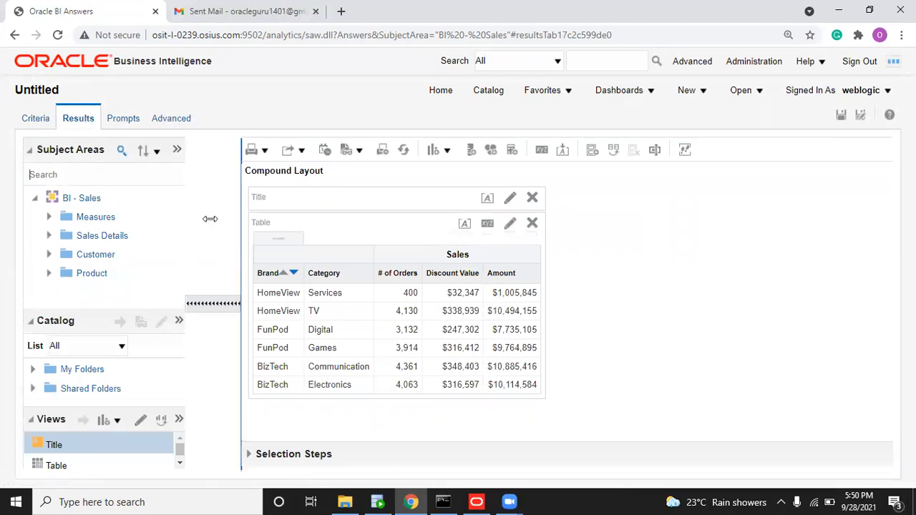
# Step: Change the Discount Value column heading to Discount Amount and display the results
pyautogui.click(21, 119)
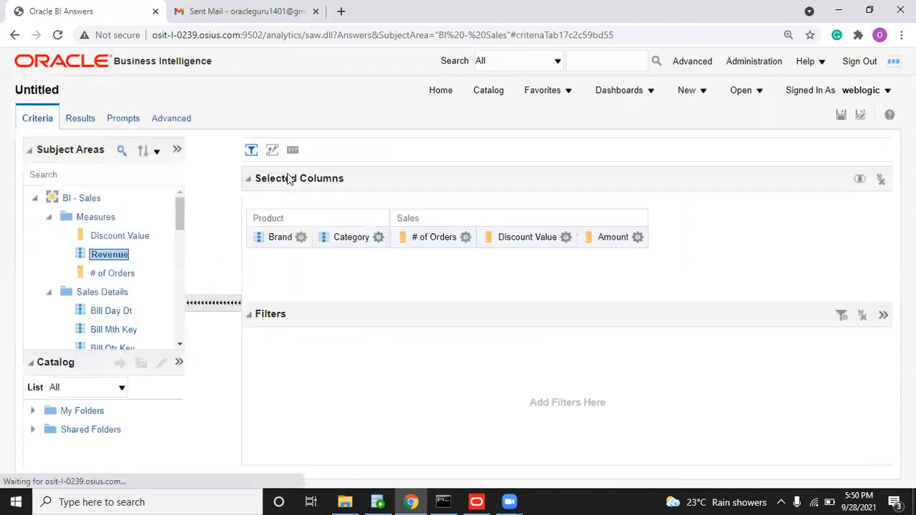
pyautogui.click(566, 237)
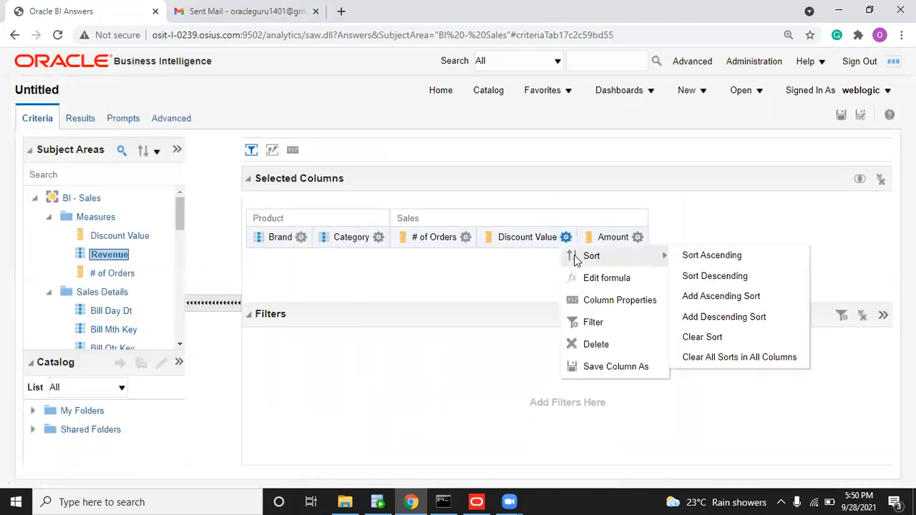
pyautogui.click(597, 301)
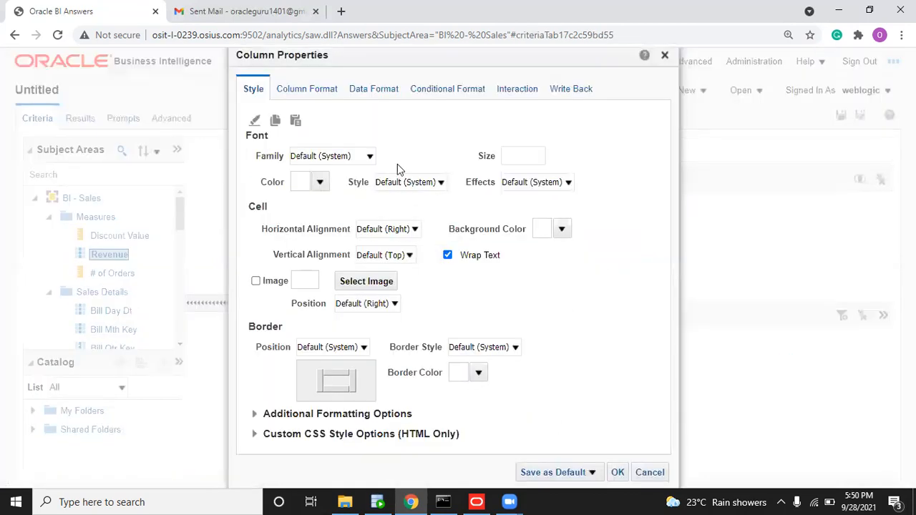
pyautogui.click(326, 91)
pyautogui.moveTo(367, 165); pyautogui.dragTo(423, 163)
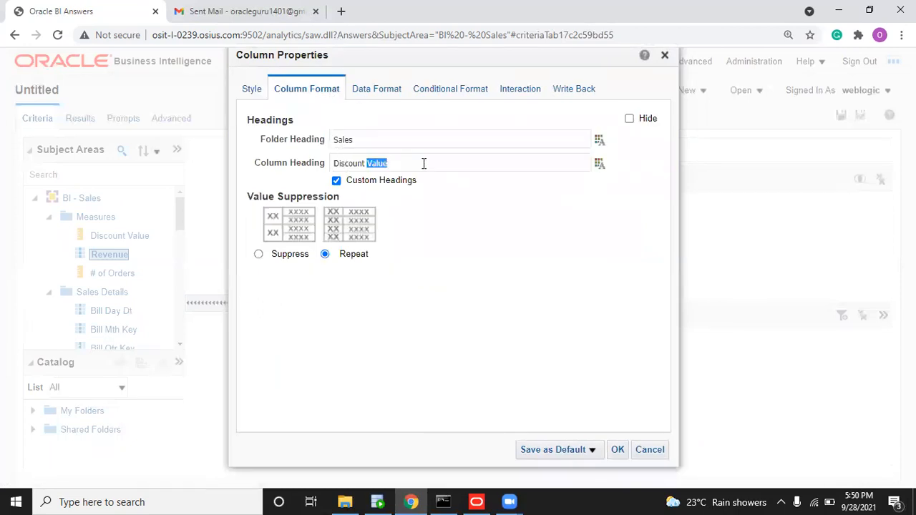
pyautogui.write('Amount')
pyautogui.click(618, 451)
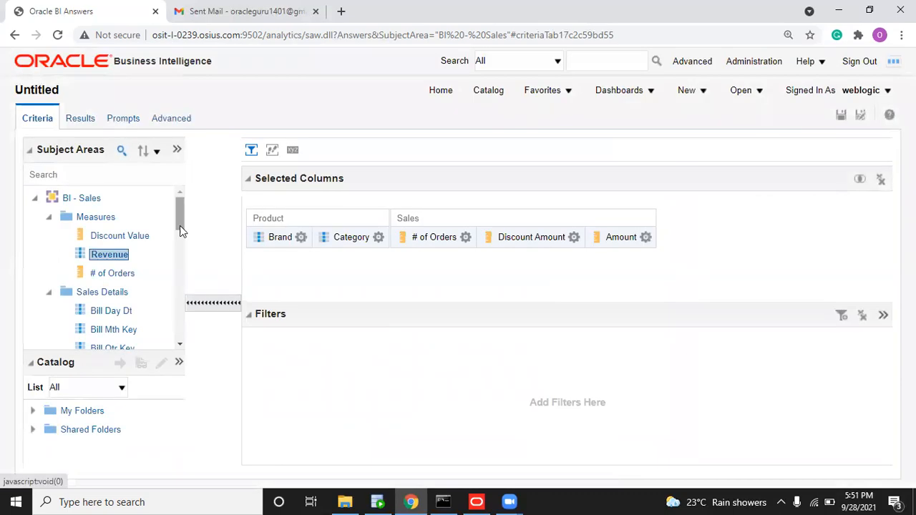
pyautogui.click(79, 119)
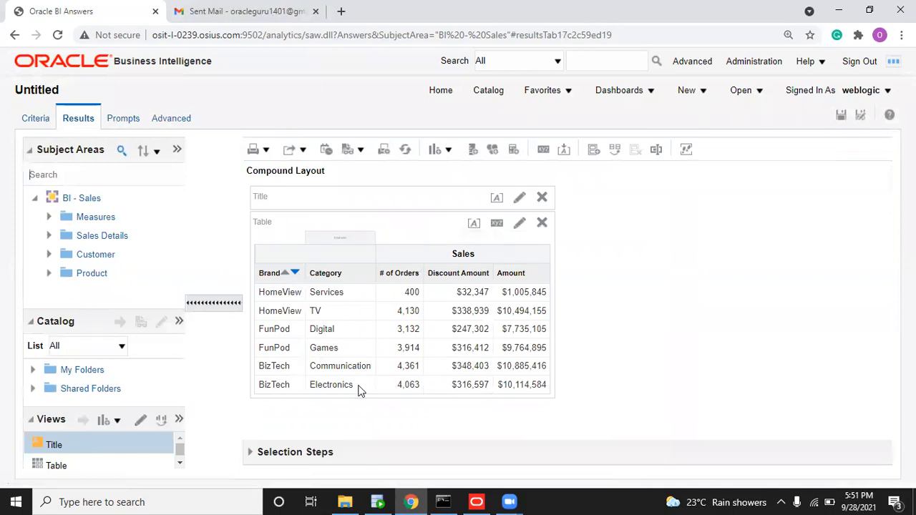
pyautogui.click(36, 121)
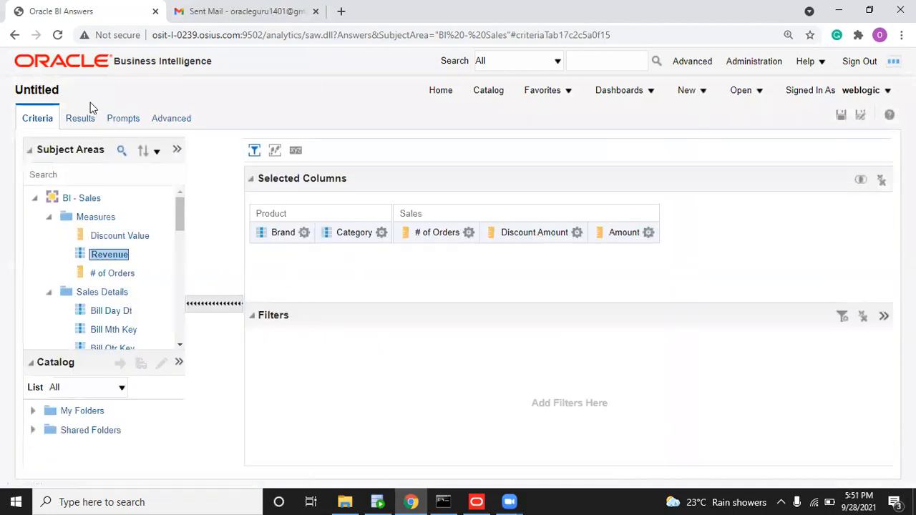
pyautogui.click(78, 120)
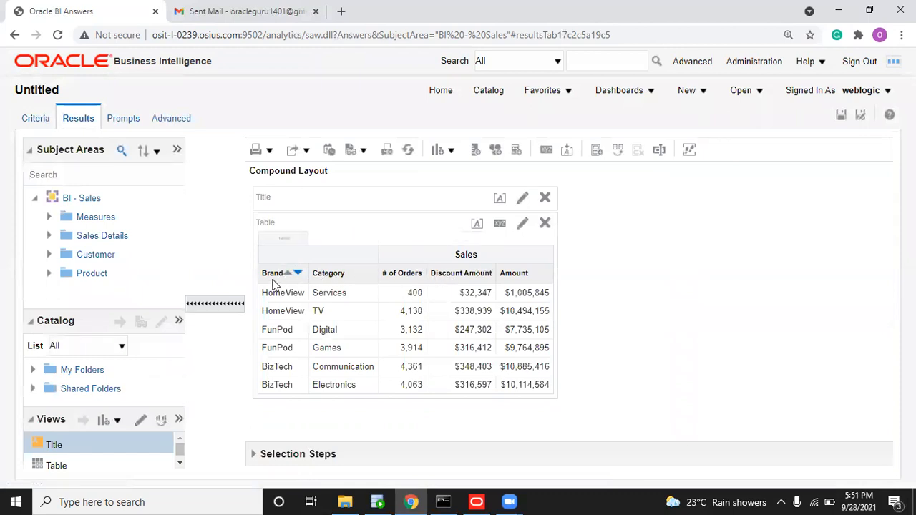
# Step: Set the Brand column's cell background color to green (#00FF00) and display the results
pyautogui.click(41, 119)
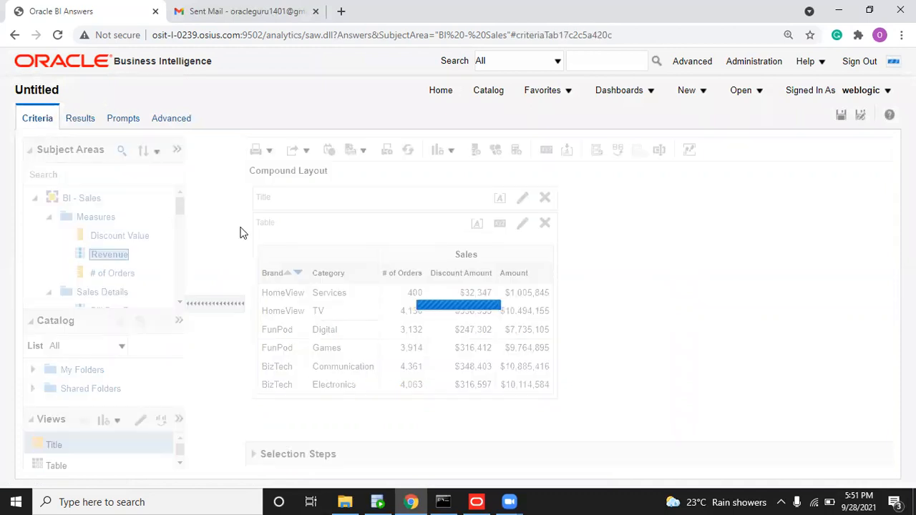
pyautogui.click(305, 237)
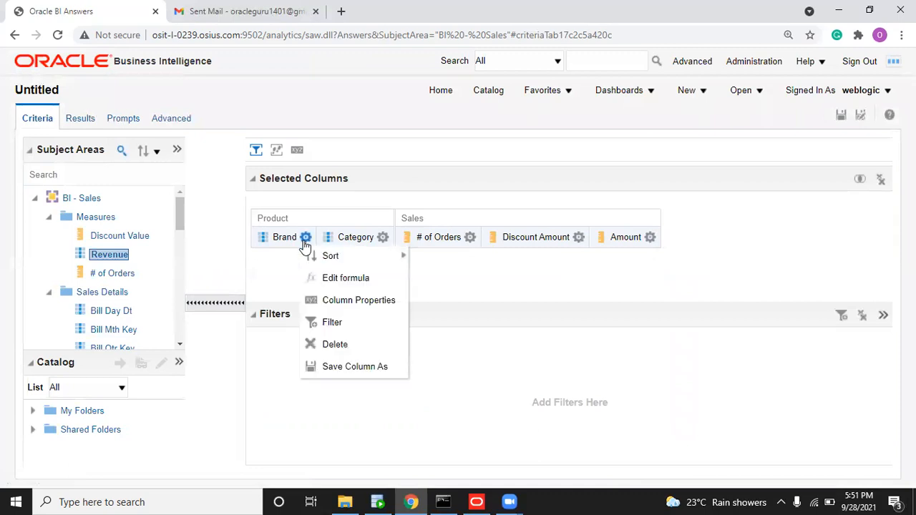
pyautogui.click(334, 301)
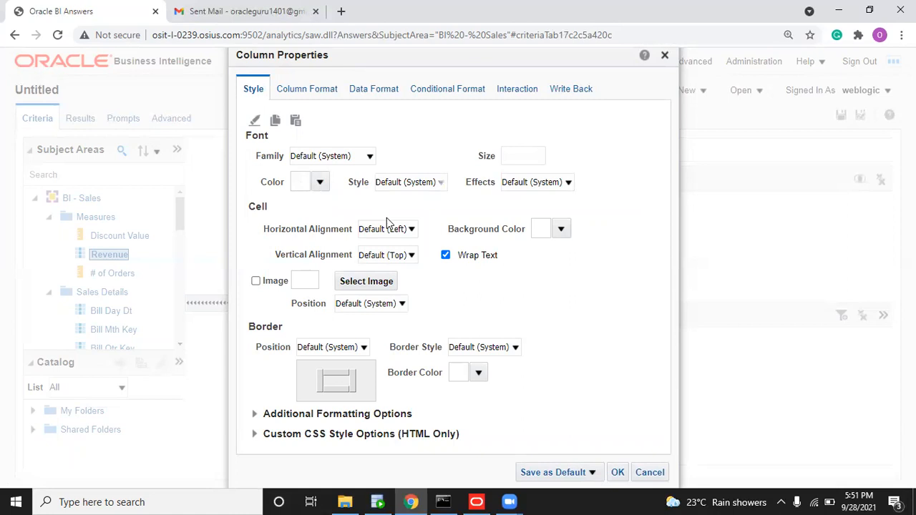
pyautogui.click(302, 96)
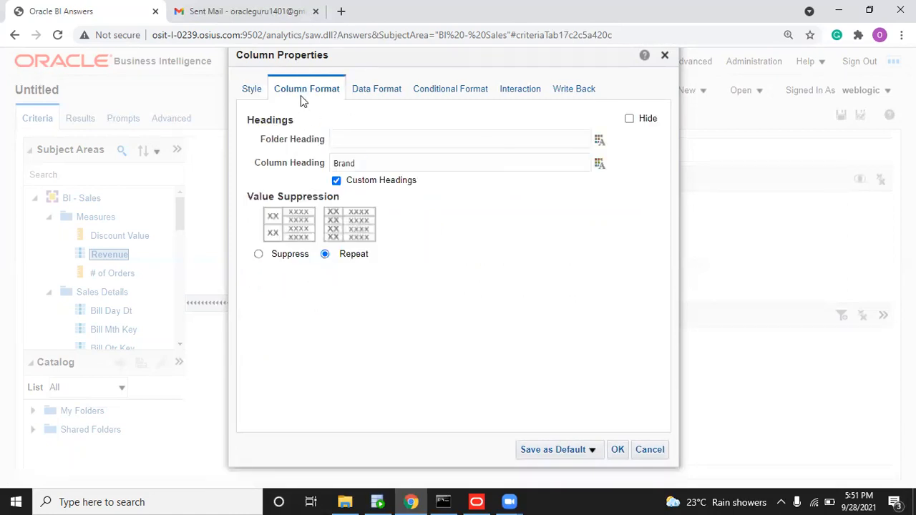
pyautogui.click(254, 88)
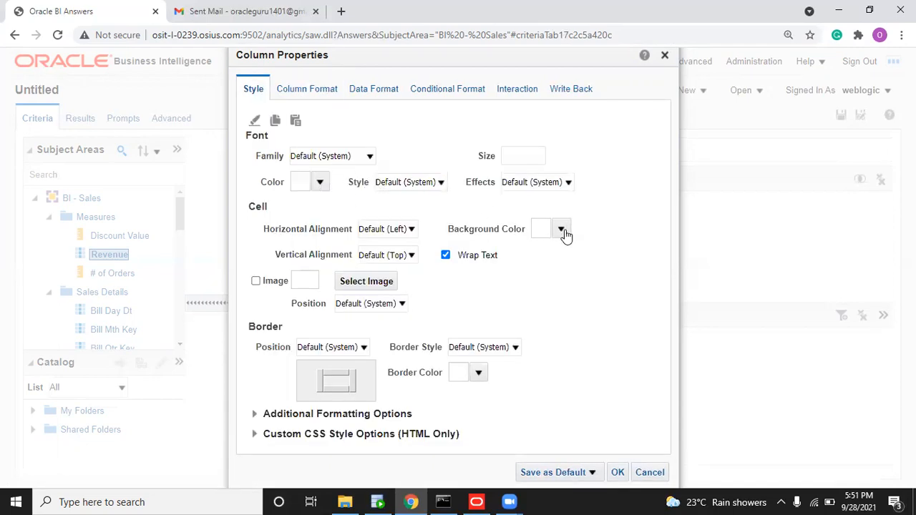
pyautogui.click(562, 229)
pyautogui.click(671, 319)
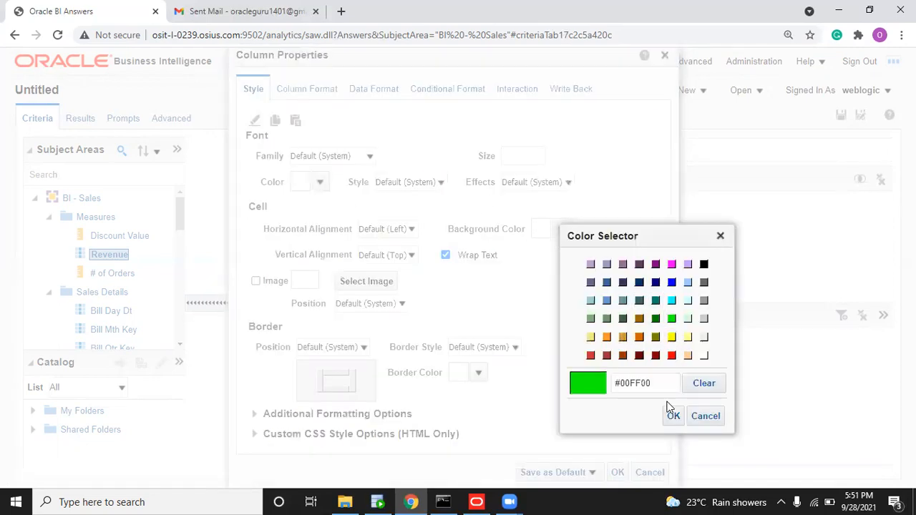
pyautogui.click(672, 415)
pyautogui.click(617, 472)
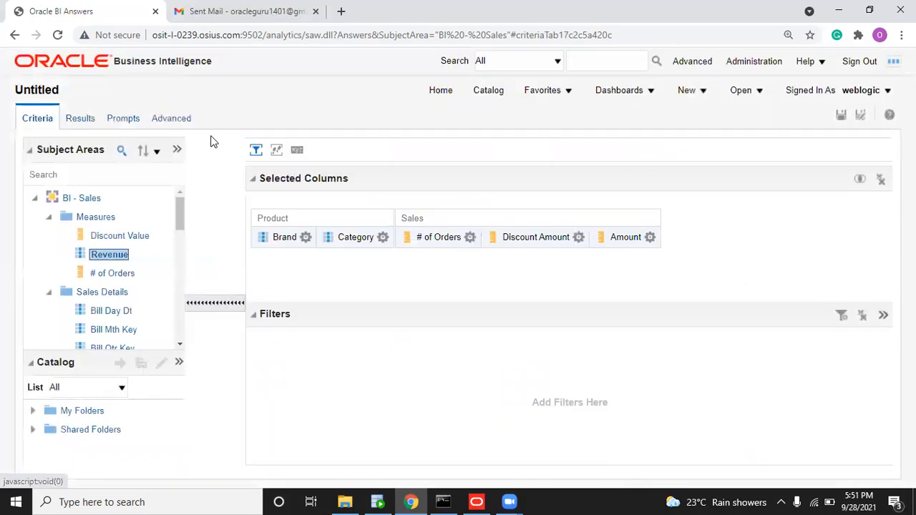
pyautogui.click(87, 120)
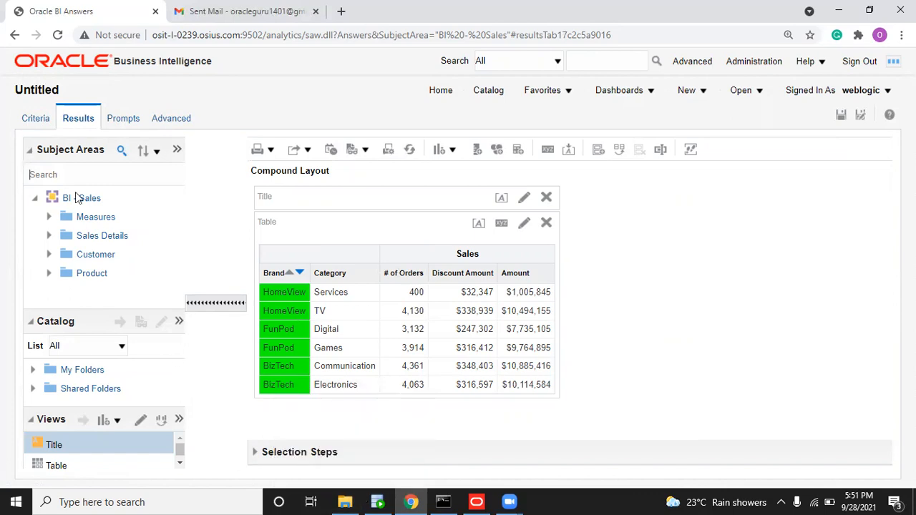
# Step: Set the Brand column's font size to 10 and its font color to black
pyautogui.click(34, 118)
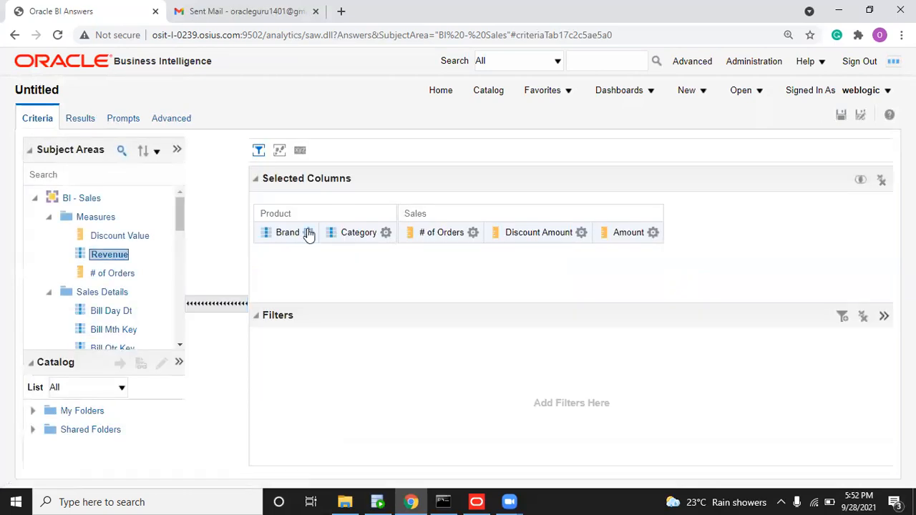
pyautogui.click(309, 234)
pyautogui.click(342, 293)
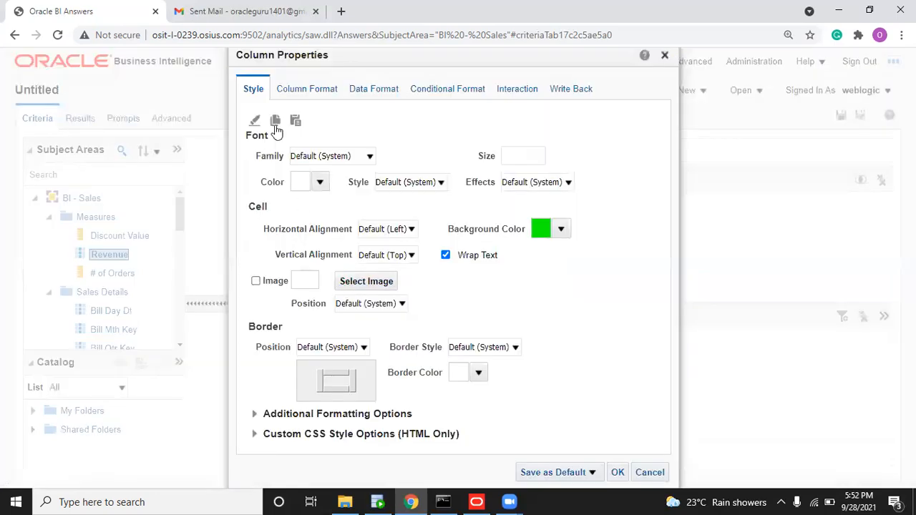
pyautogui.click(521, 162)
pyautogui.write('1')
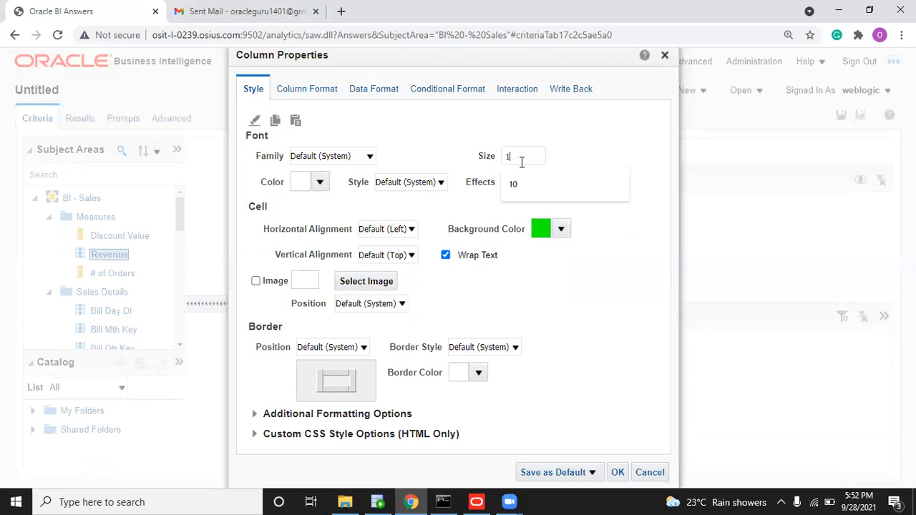
pyautogui.write('0')
pyautogui.click(319, 183)
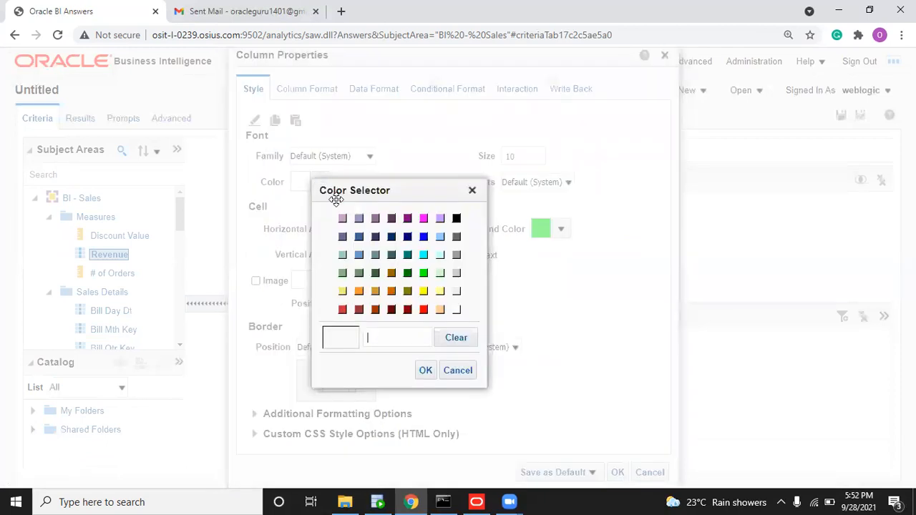
pyautogui.click(456, 218)
pyautogui.click(425, 370)
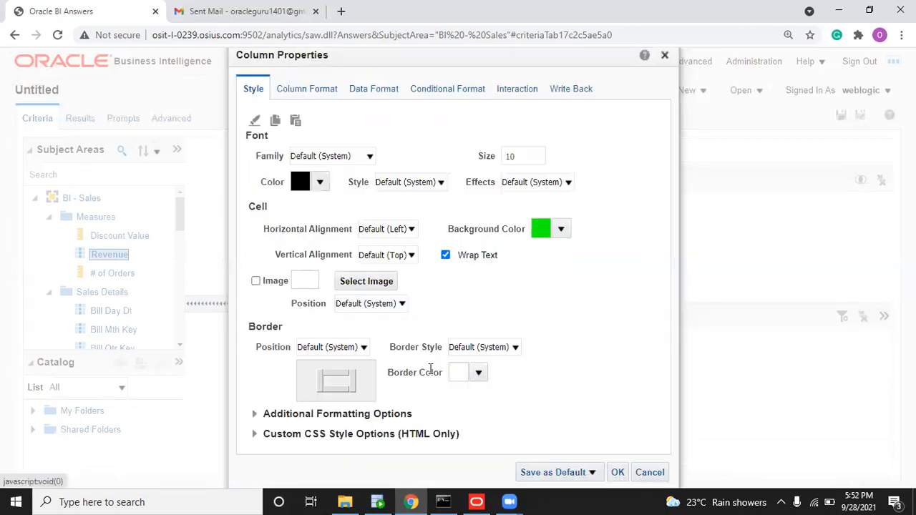
# Step: Clear the Brand column's cell background color, apply the column properties, and display the results
pyautogui.click(561, 232)
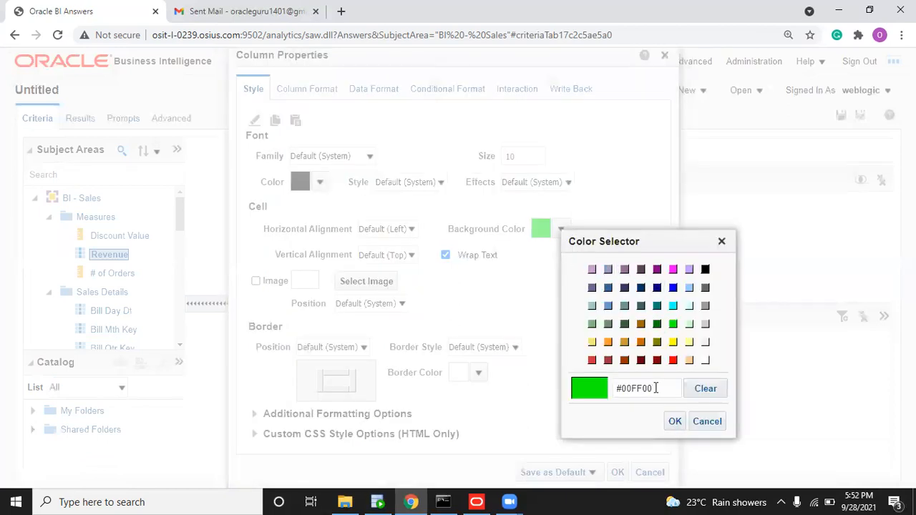
pyautogui.click(704, 388)
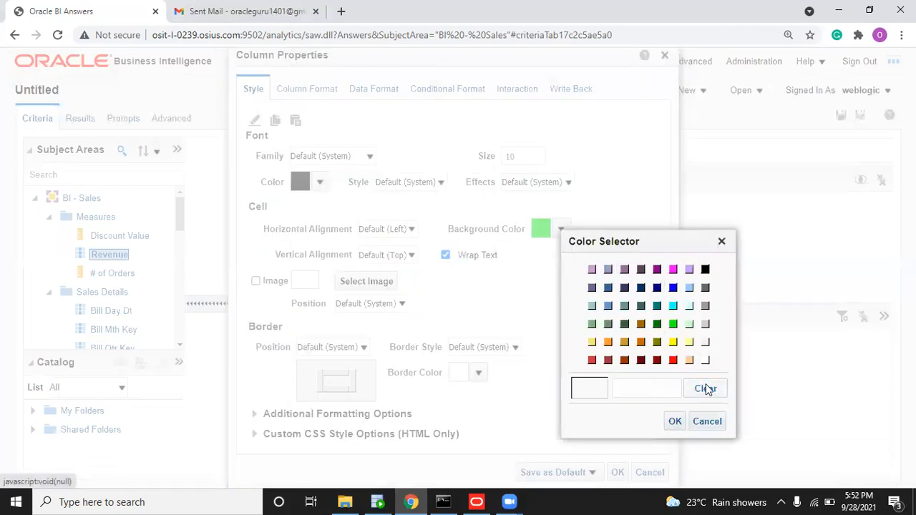
pyautogui.click(676, 421)
pyautogui.click(621, 475)
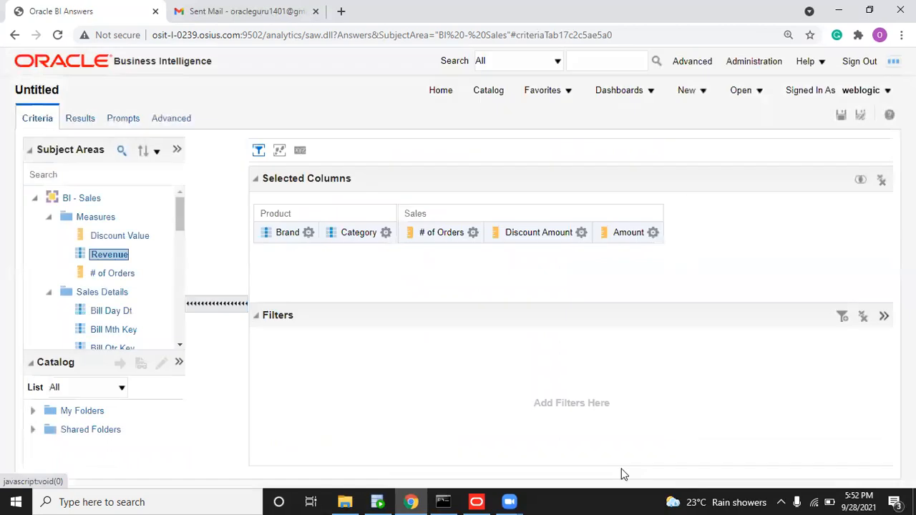
pyautogui.click(91, 121)
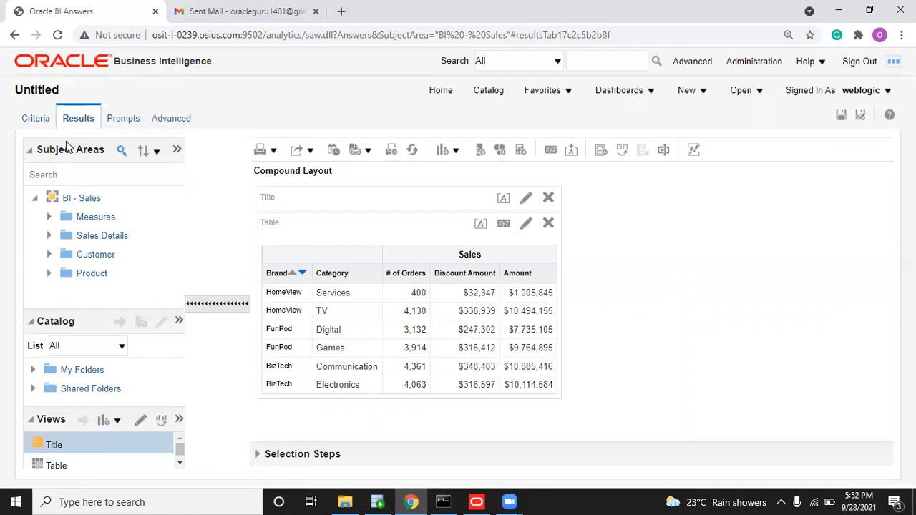
# Step: Set the Brand column heading's font size to 11, apply the column properties, and display the results
pyautogui.click(31, 128)
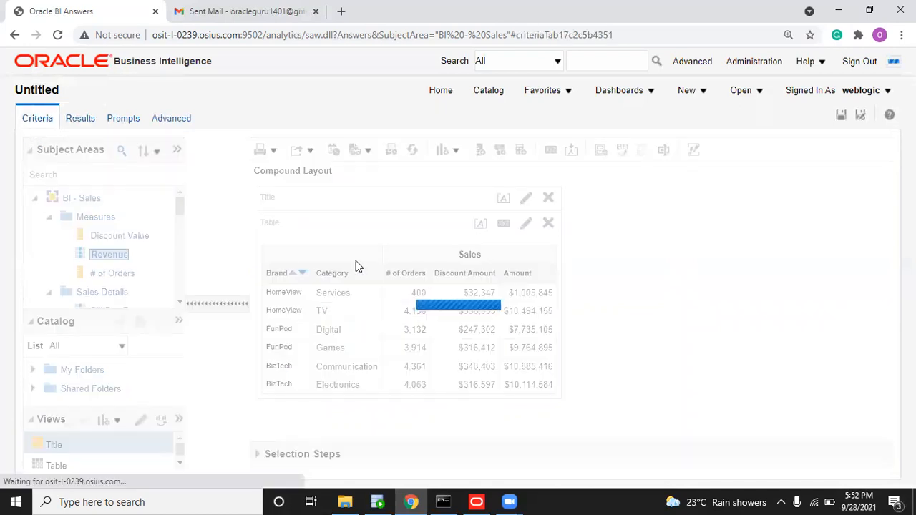
pyautogui.click(309, 238)
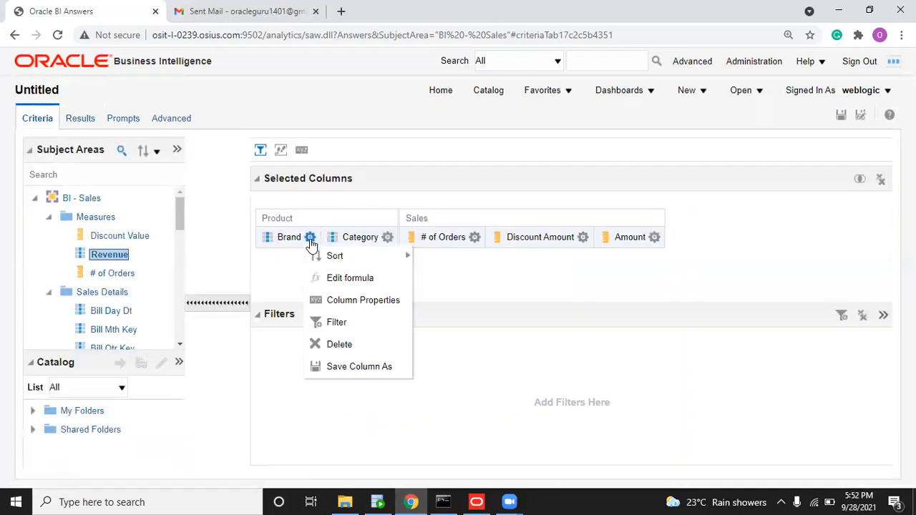
pyautogui.click(346, 300)
pyautogui.click(322, 90)
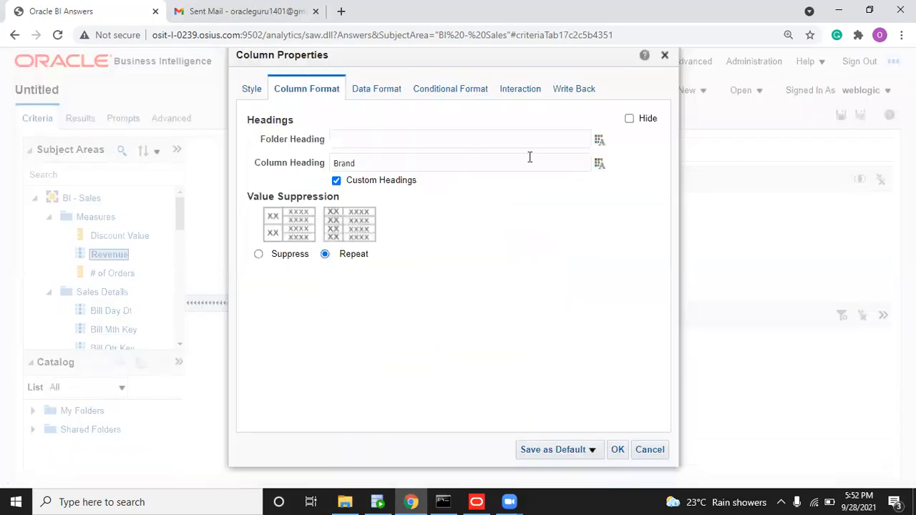
pyautogui.click(603, 165)
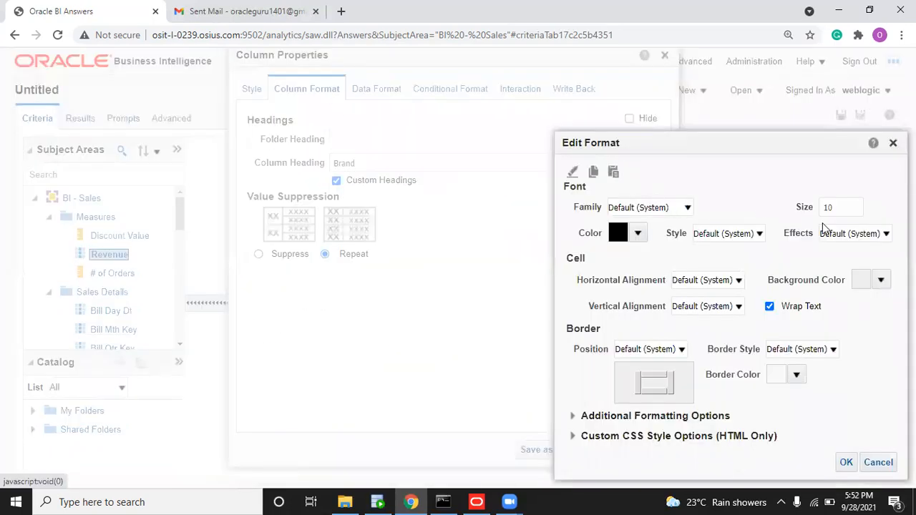
pyautogui.write('0')
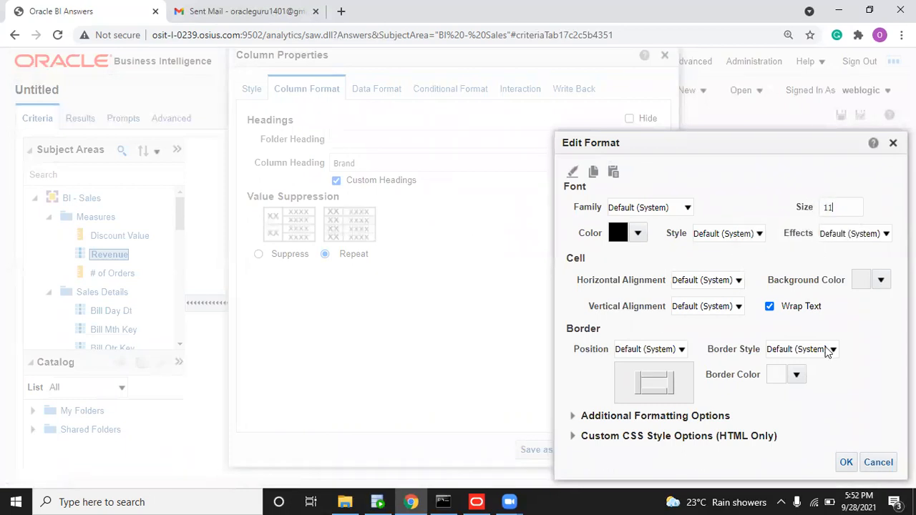
pyautogui.click(844, 462)
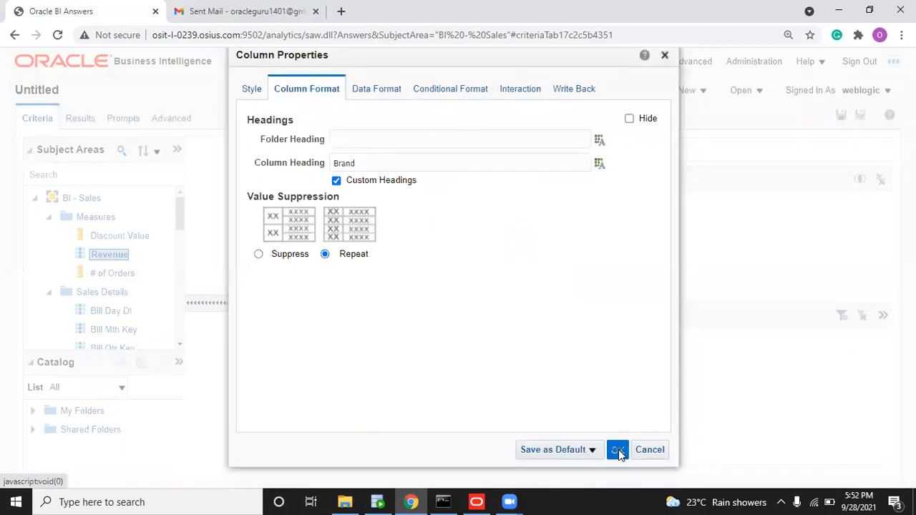
pyautogui.click(617, 451)
pyautogui.click(76, 118)
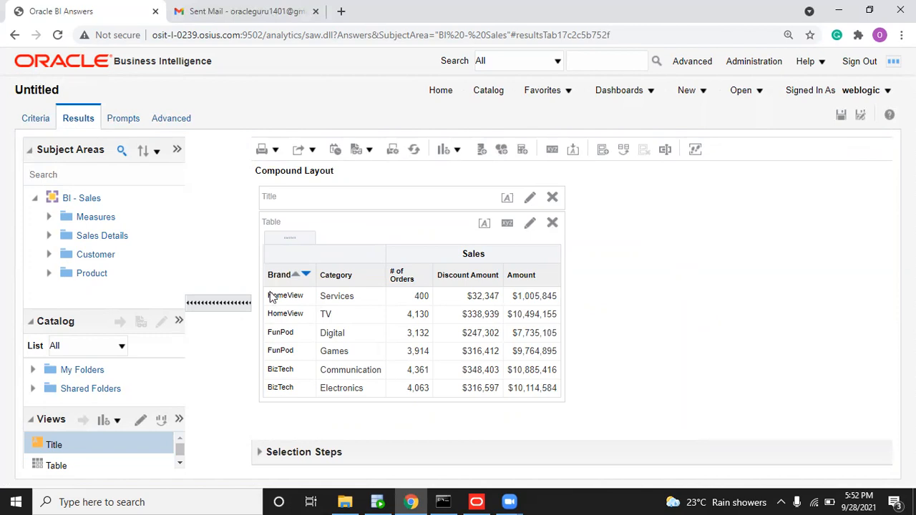
# Step: Set the font size of the Category column's values to 10 and their font color to black (#000000)
pyautogui.click(31, 119)
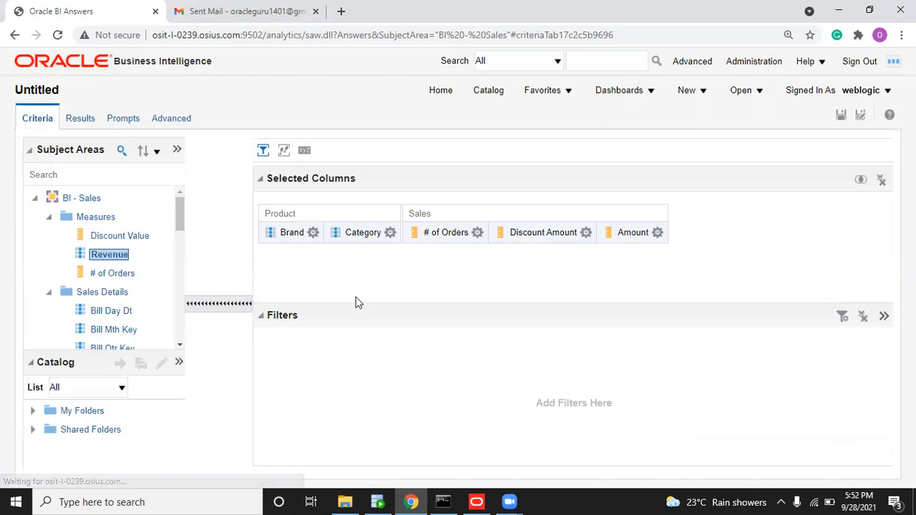
pyautogui.click(390, 232)
pyautogui.click(423, 302)
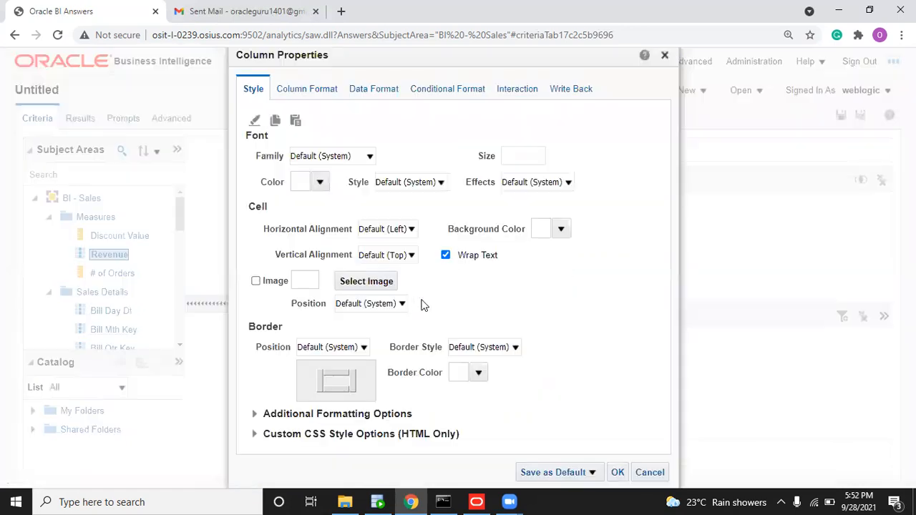
pyautogui.click(511, 155)
pyautogui.write('10')
pyautogui.click(321, 183)
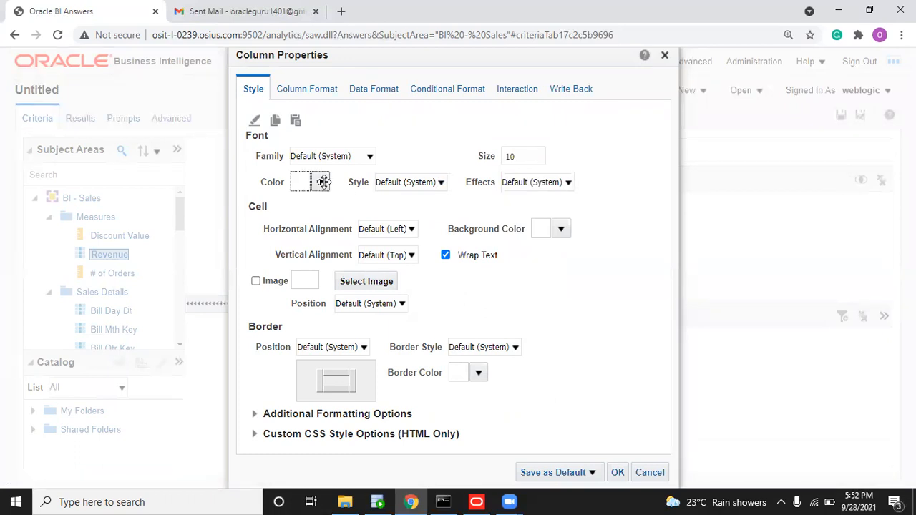
pyautogui.click(464, 217)
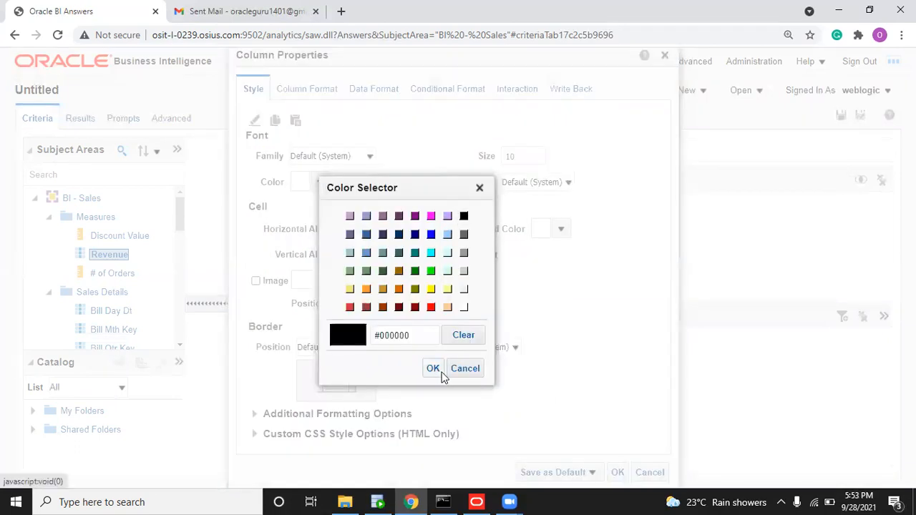
pyautogui.click(433, 369)
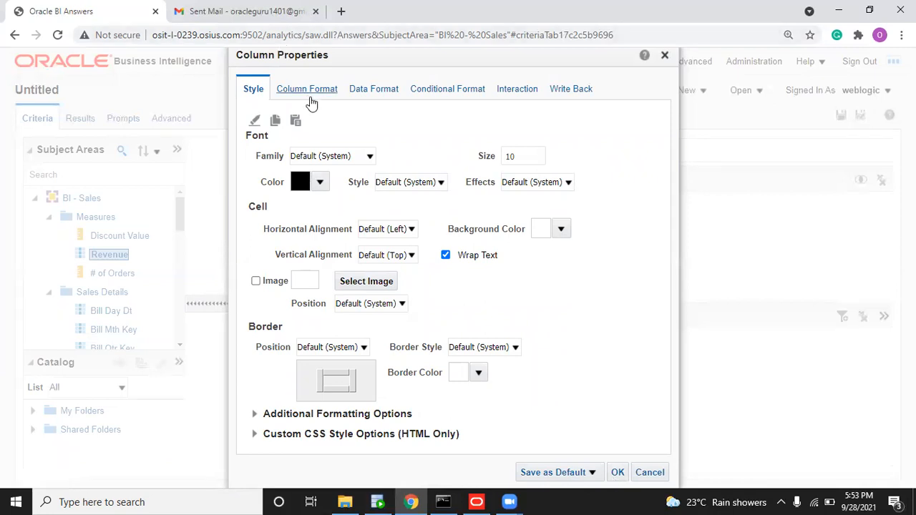
# Step: Set the Category column heading's font size to 11 and apply the column properties
pyautogui.click(311, 100)
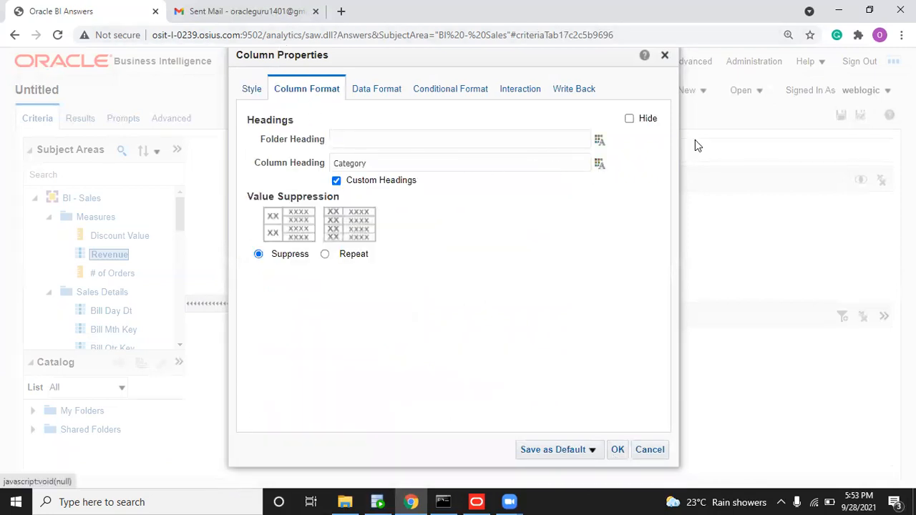
pyautogui.click(598, 165)
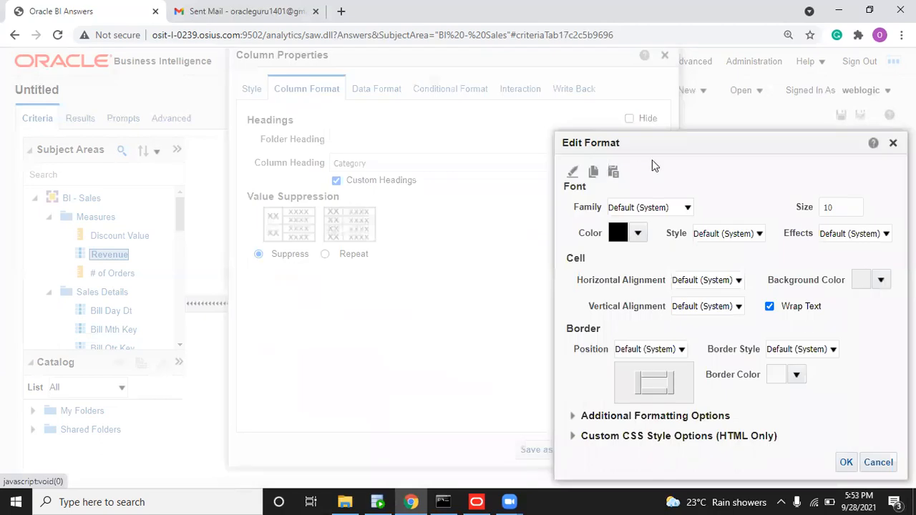
pyautogui.doubleClick(846, 207)
pyautogui.write('11')
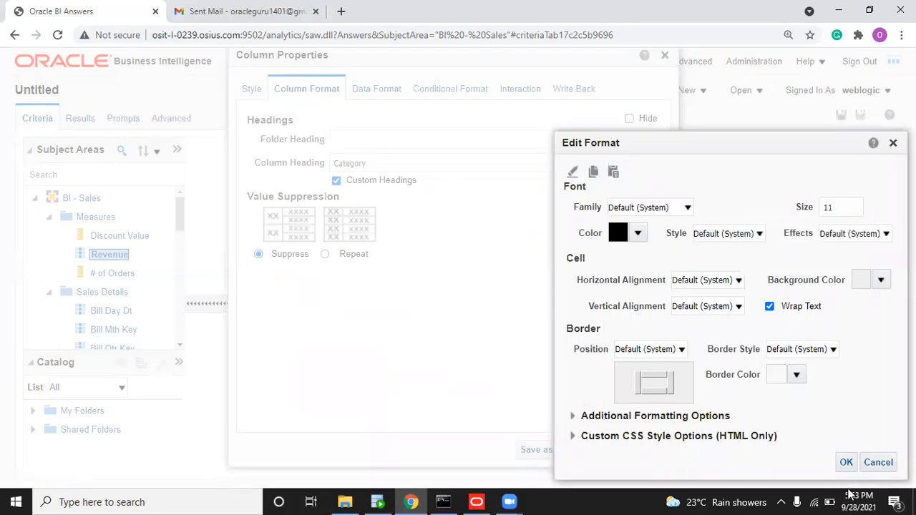
pyautogui.click(846, 462)
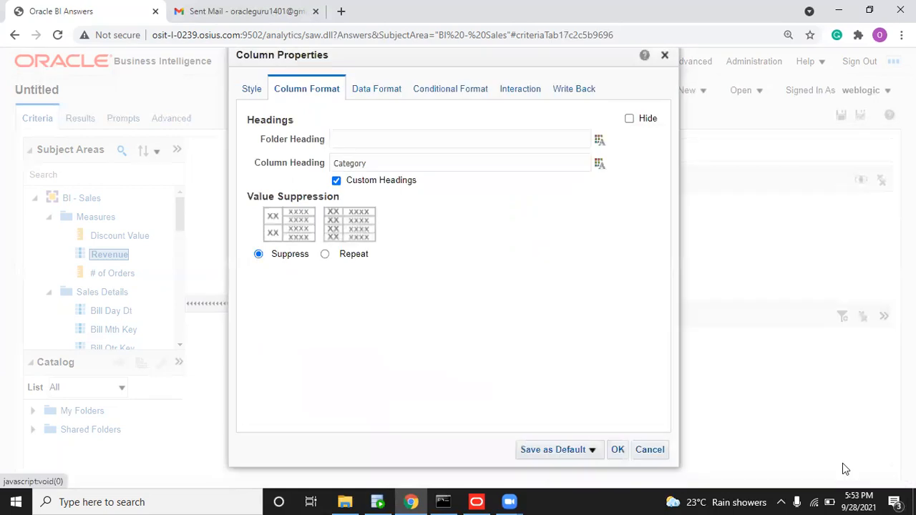
pyautogui.click(618, 450)
# Step: Set the # of Orders column heading's font size to 11
pyautogui.click(477, 232)
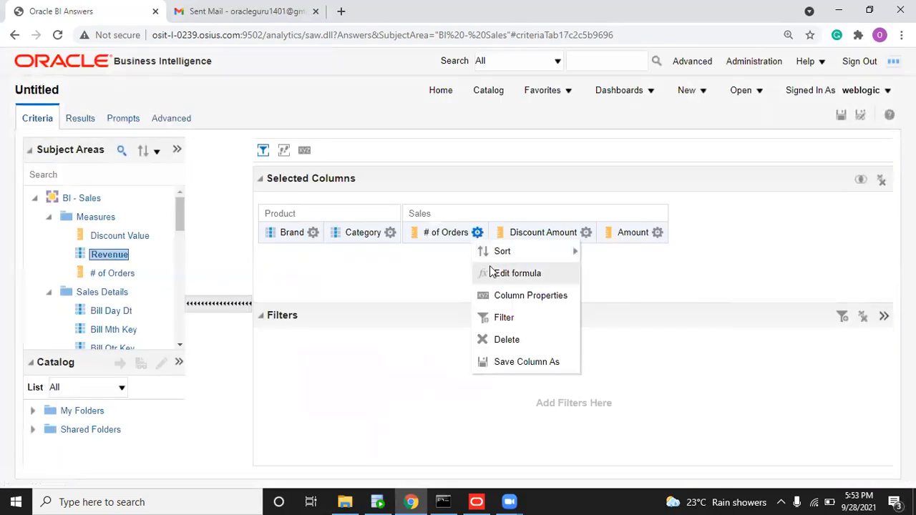
pyautogui.click(504, 295)
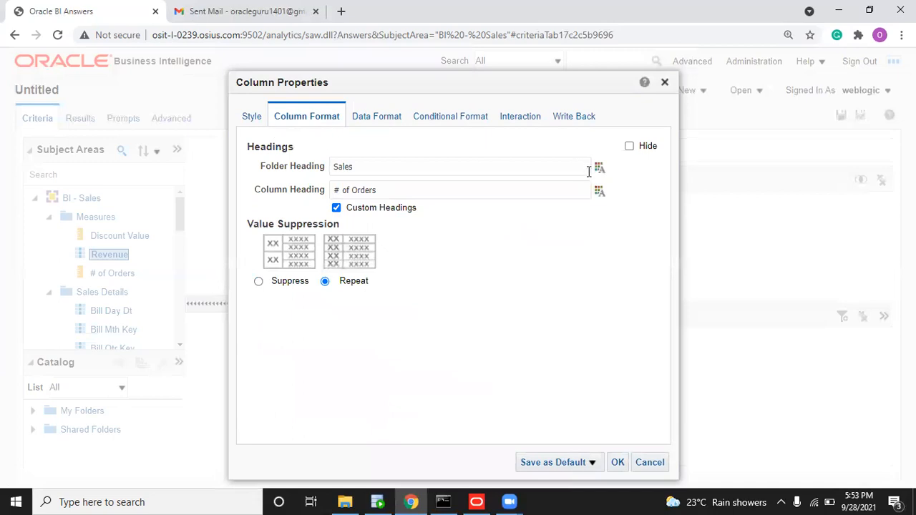
pyautogui.click(601, 193)
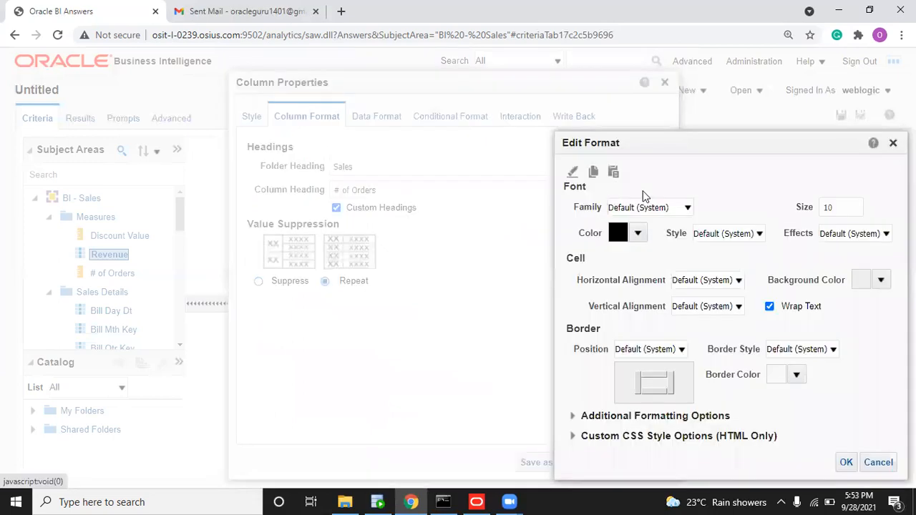
pyautogui.click(845, 210)
pyautogui.press('BackSpace')
pyautogui.write('1')
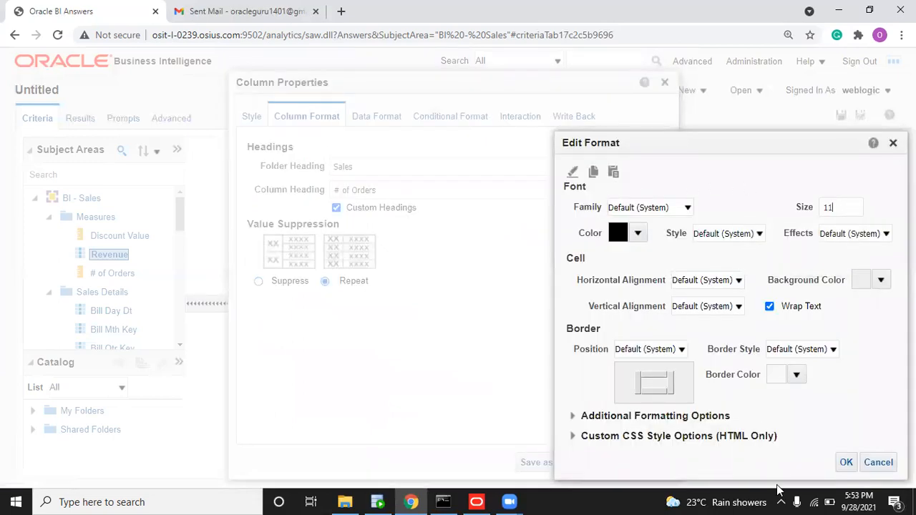
pyautogui.click(844, 467)
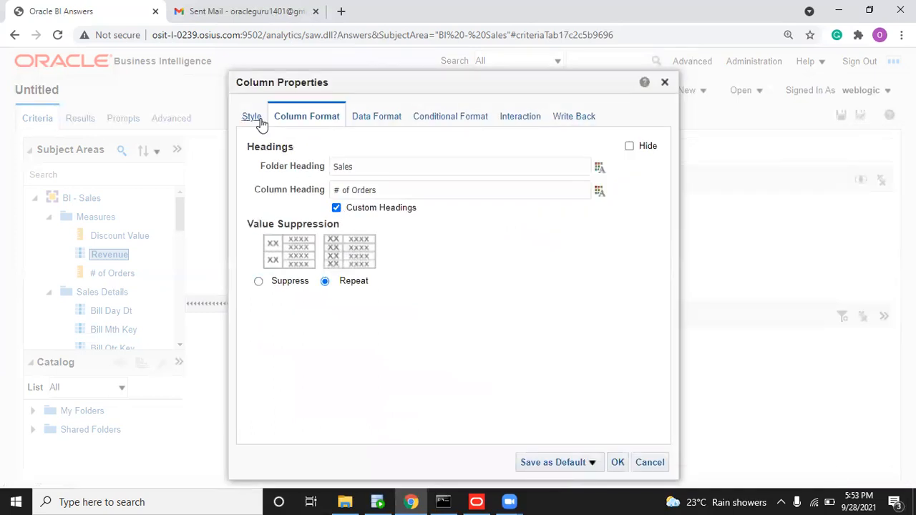
# Step: Set the # of Orders values to black (#000000) with font size 10, apply the properties, and display the results
pyautogui.click(252, 117)
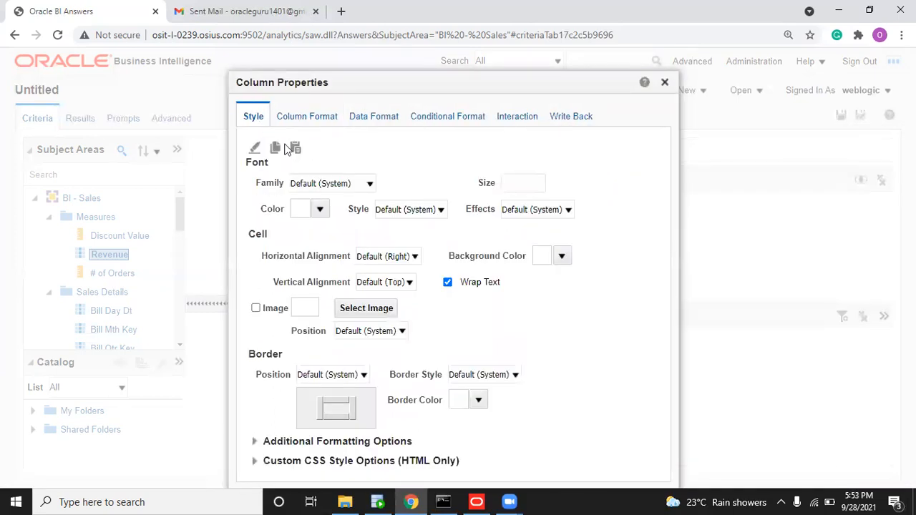
pyautogui.click(319, 209)
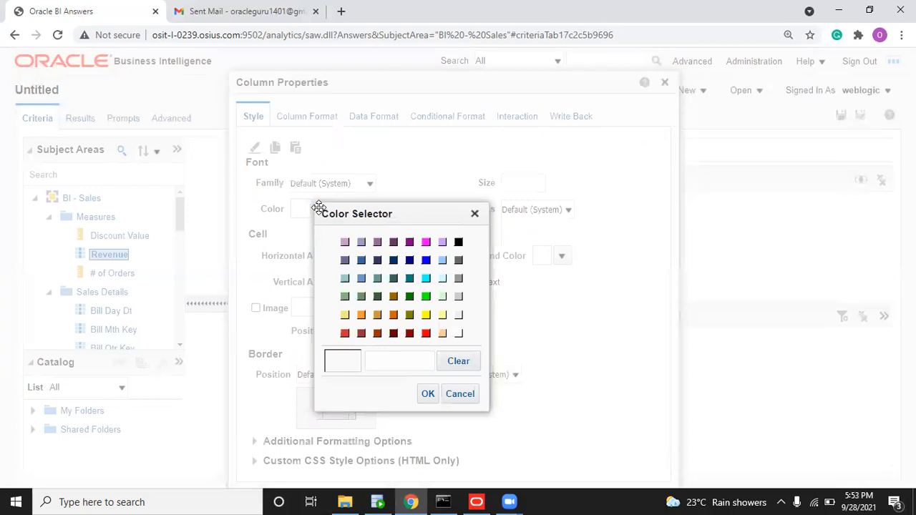
pyautogui.click(458, 242)
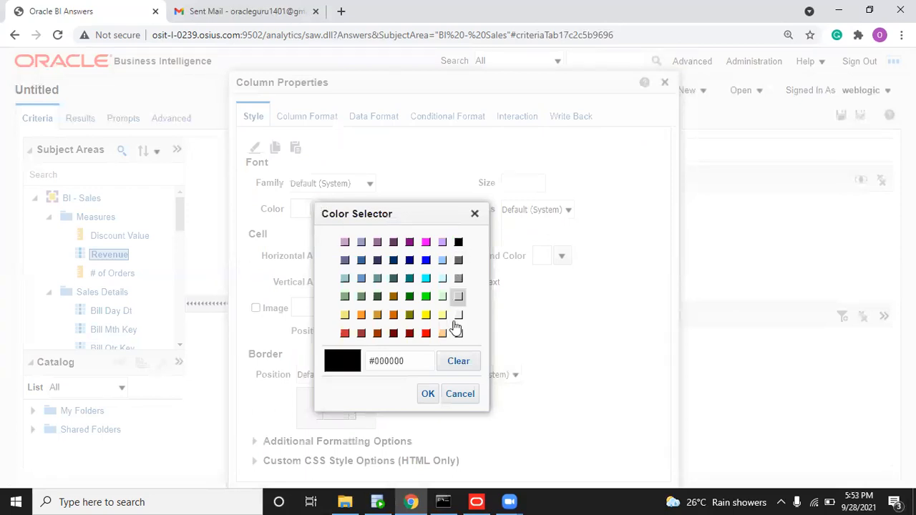
pyautogui.click(429, 393)
pyautogui.click(524, 146)
pyautogui.write('10')
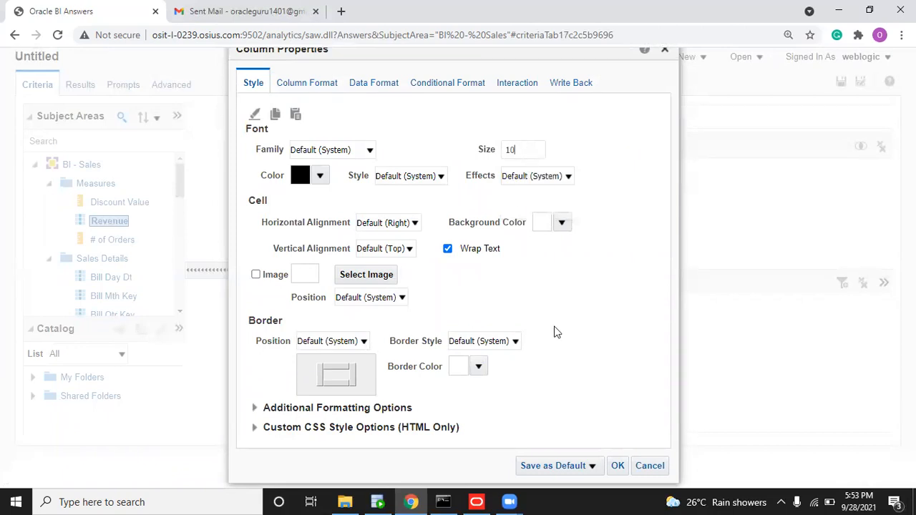
pyautogui.click(617, 466)
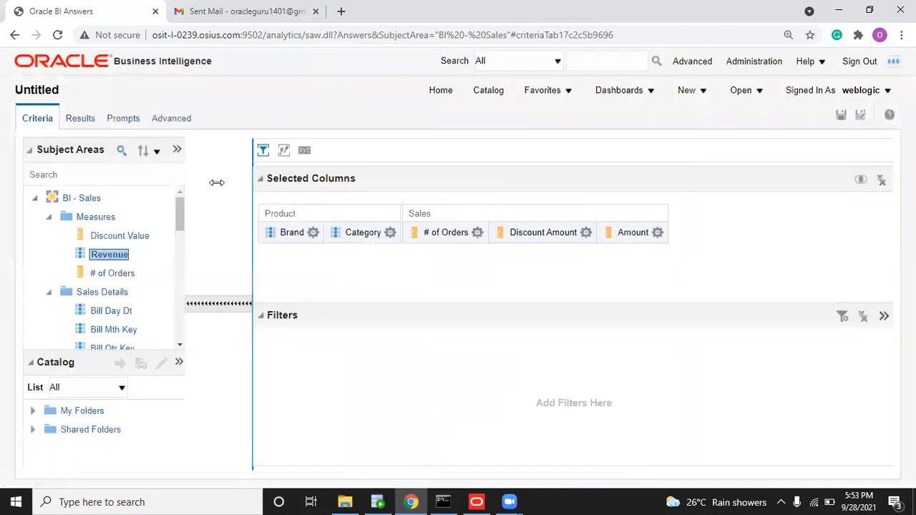
pyautogui.click(477, 232)
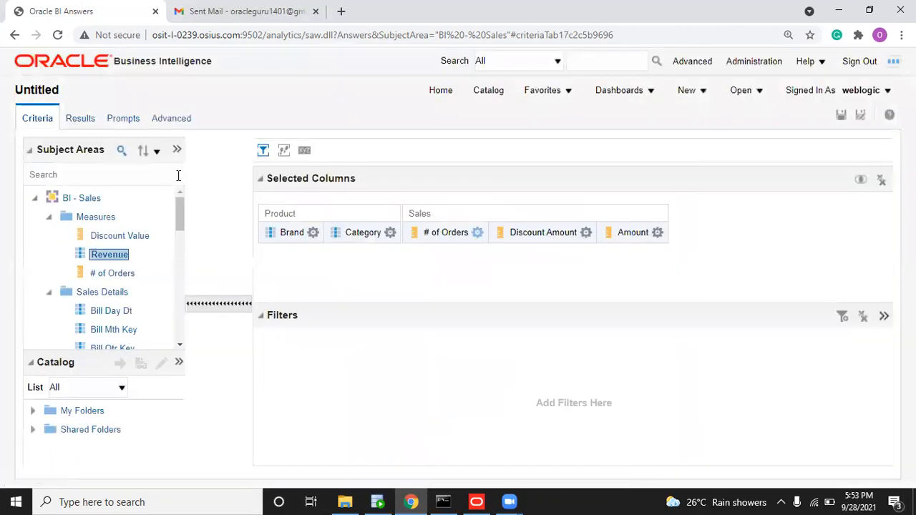
pyautogui.click(80, 121)
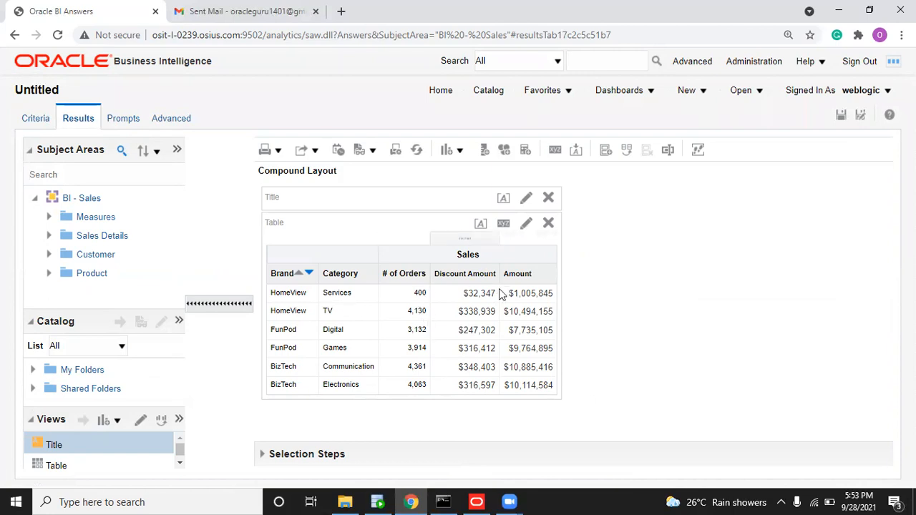
# Step: Copy the Brand column's style formatting and close its column properties without changes
pyautogui.click(33, 123)
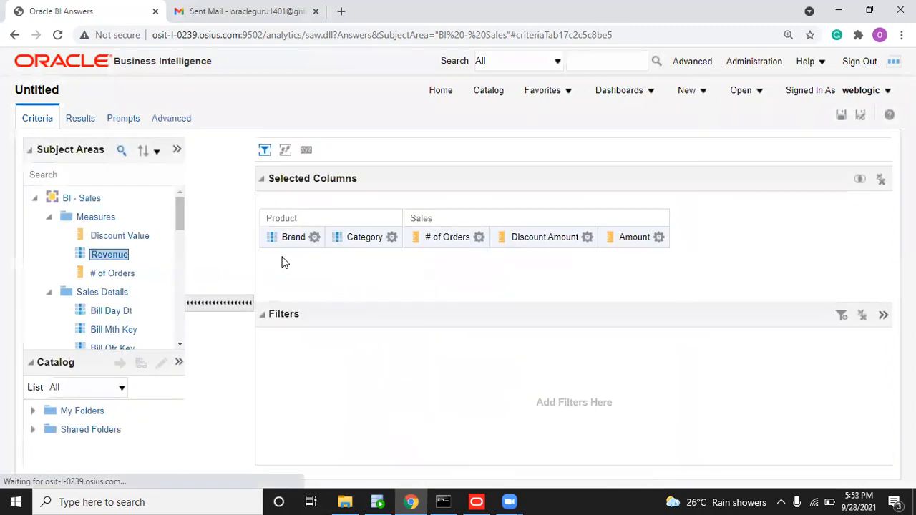
pyautogui.click(314, 236)
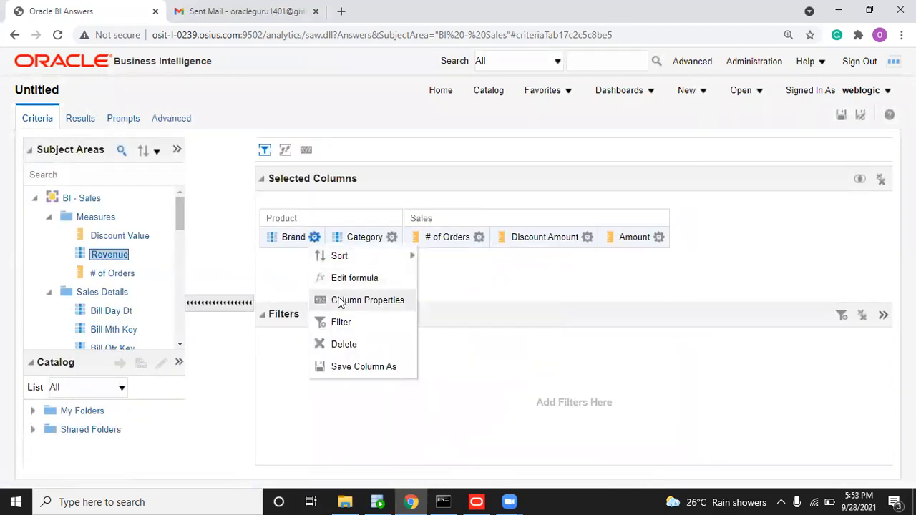
pyautogui.click(340, 302)
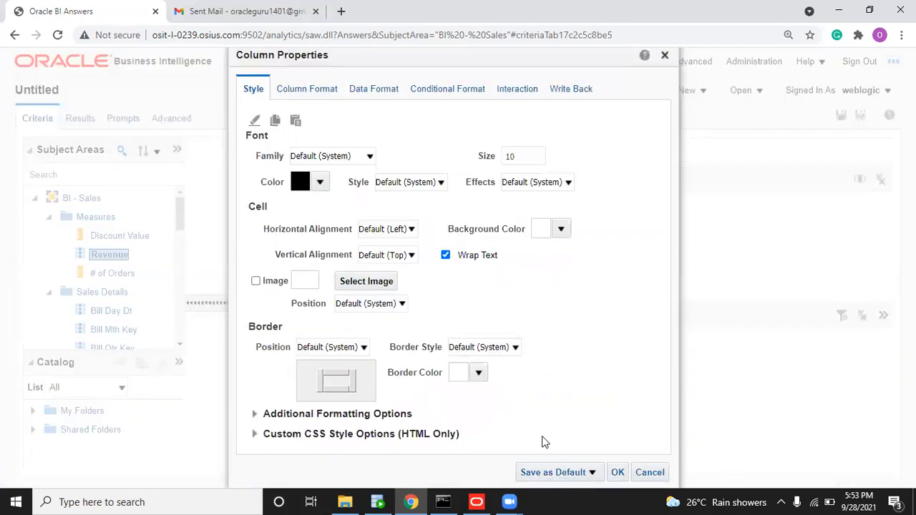
pyautogui.click(648, 472)
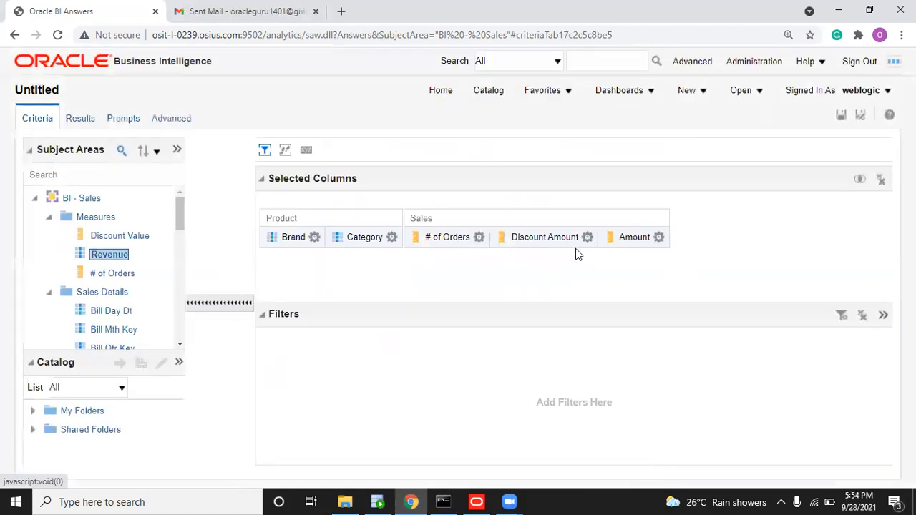
# Step: Paste the copied Brand style formatting into the Amount column's properties and apply it
pyautogui.click(659, 238)
pyautogui.click(676, 300)
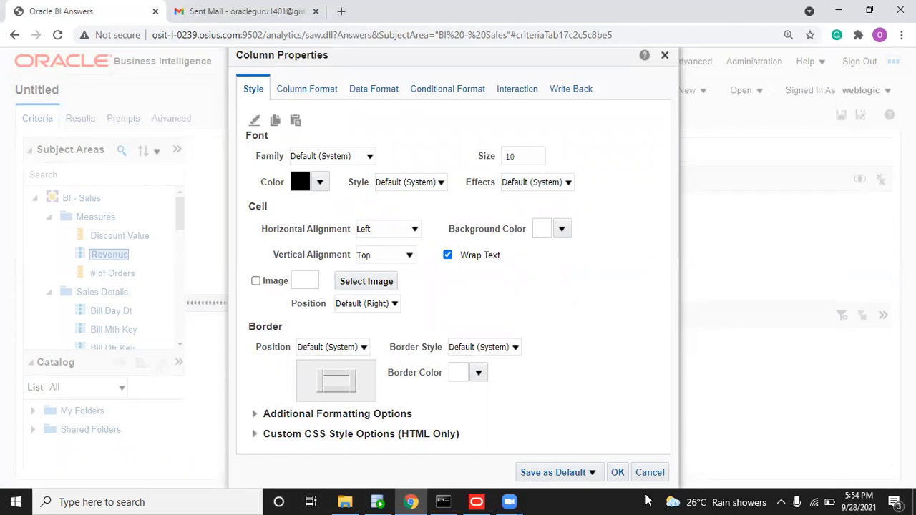
pyautogui.click(617, 473)
# Step: Paste the copied Brand style formatting into the Discount Amount column's properties and apply it
pyautogui.click(586, 238)
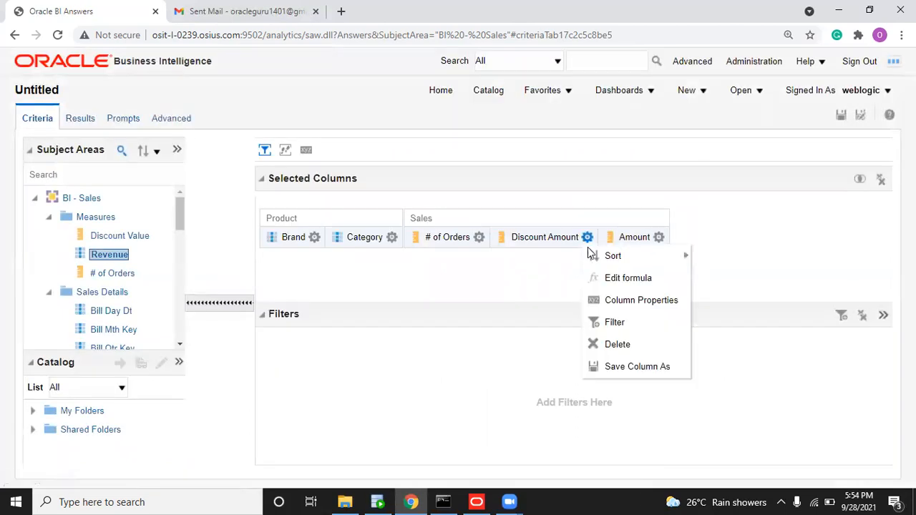
pyautogui.click(615, 300)
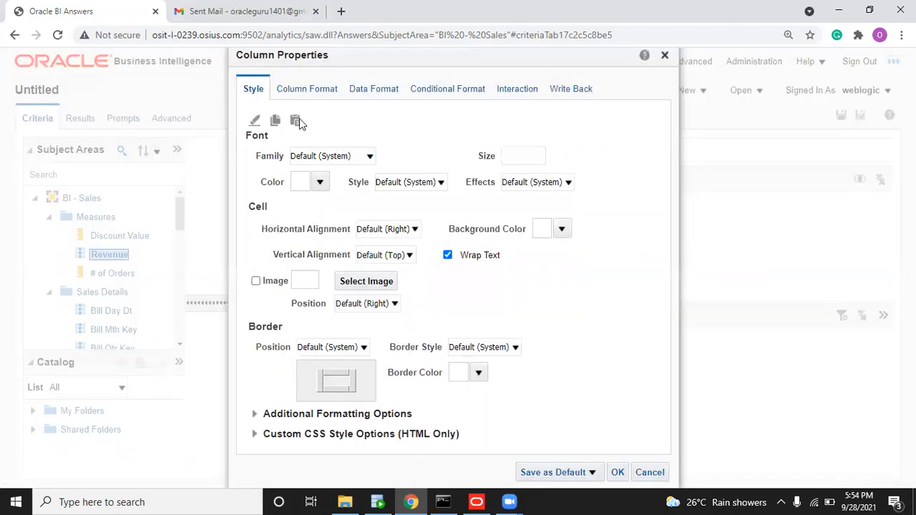
pyautogui.click(617, 473)
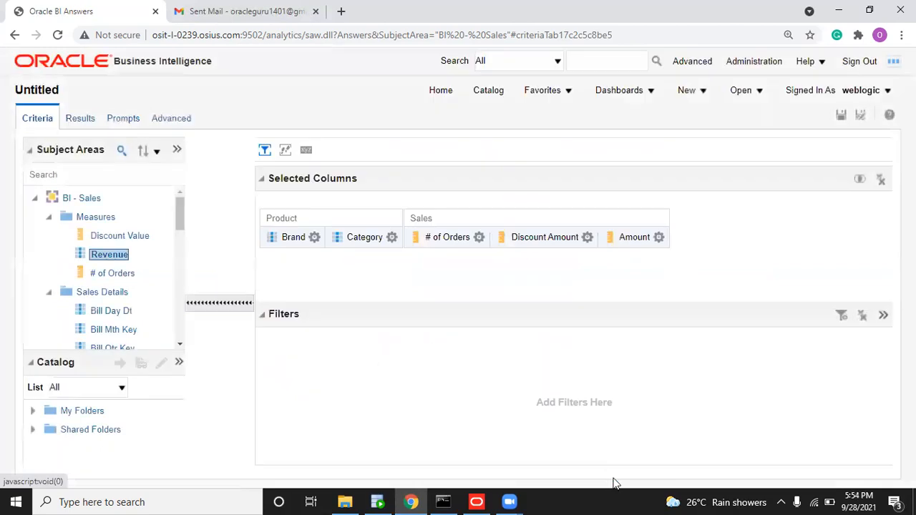
# Step: Paste the copied Brand style formatting into the # of Orders column's properties, apply it, and display the results
pyautogui.click(478, 237)
pyautogui.click(503, 301)
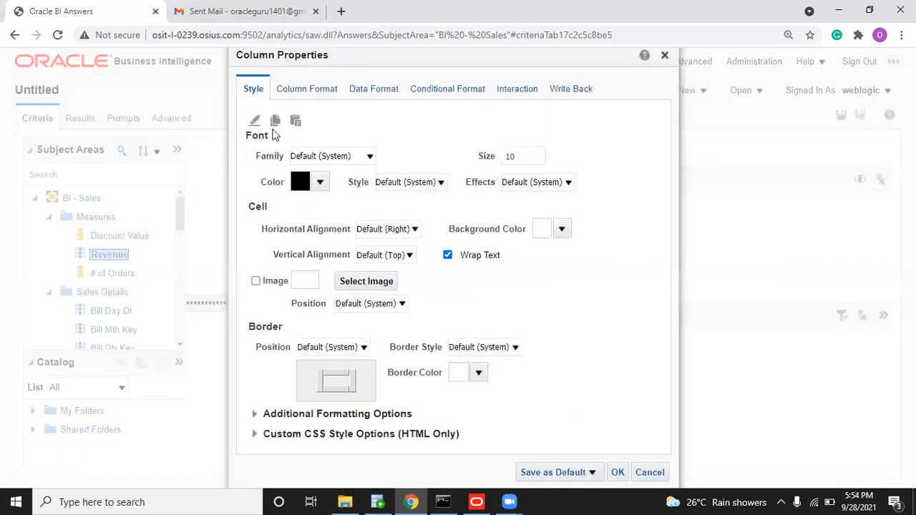
pyautogui.click(617, 473)
pyautogui.click(78, 119)
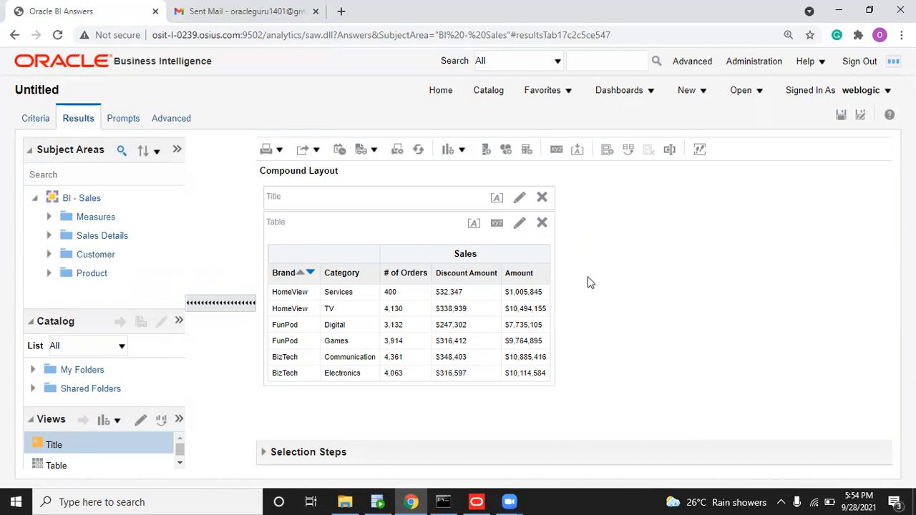
# Step: Add the Revenue measure to the analysis and wrap its column formula in sum(), followed by a minus sign
pyautogui.click(36, 119)
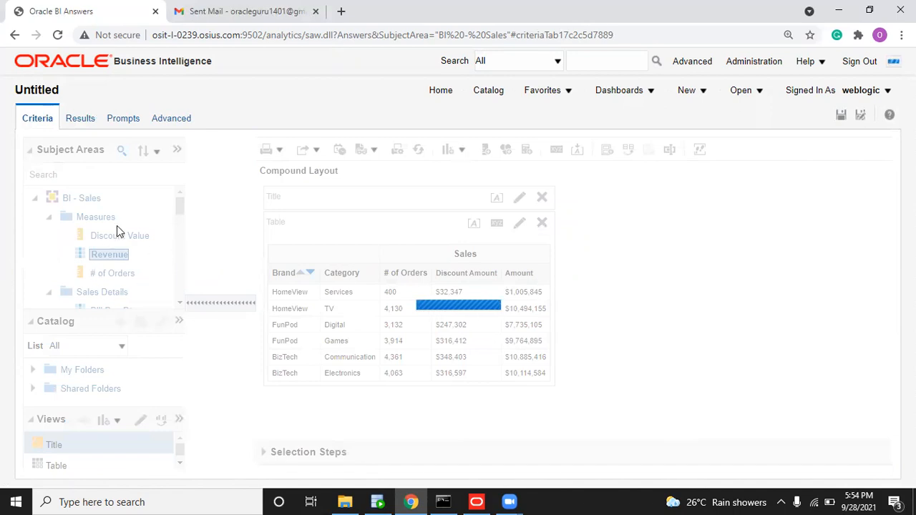
pyautogui.doubleClick(118, 257)
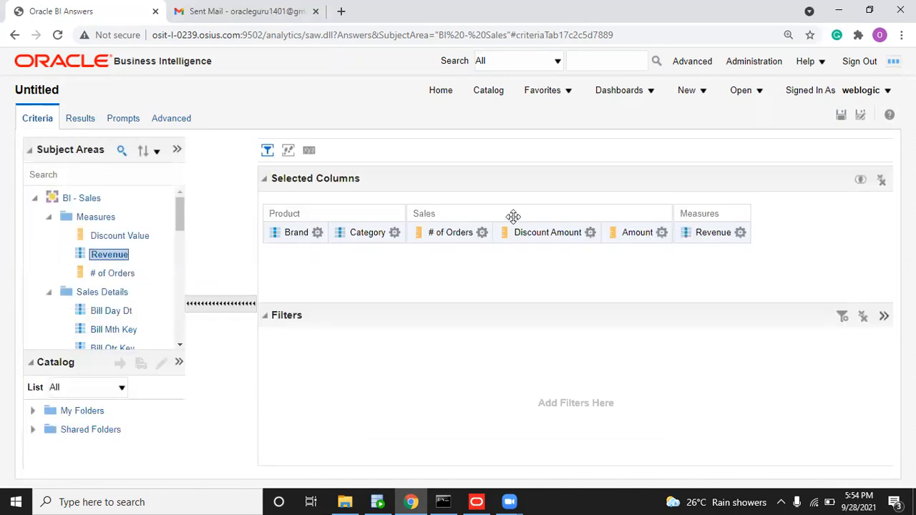
pyautogui.click(742, 235)
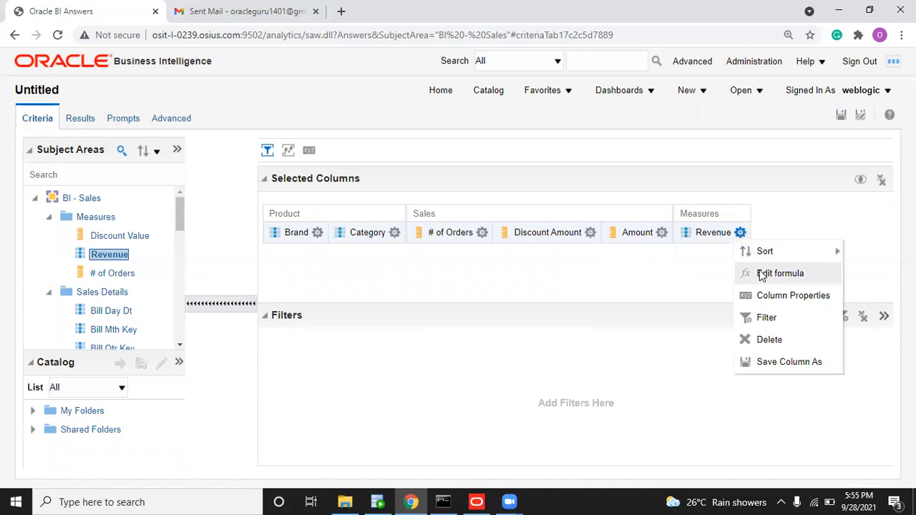
pyautogui.click(759, 272)
pyautogui.press('Home')
pyautogui.write('sum(')
pyautogui.press('End')
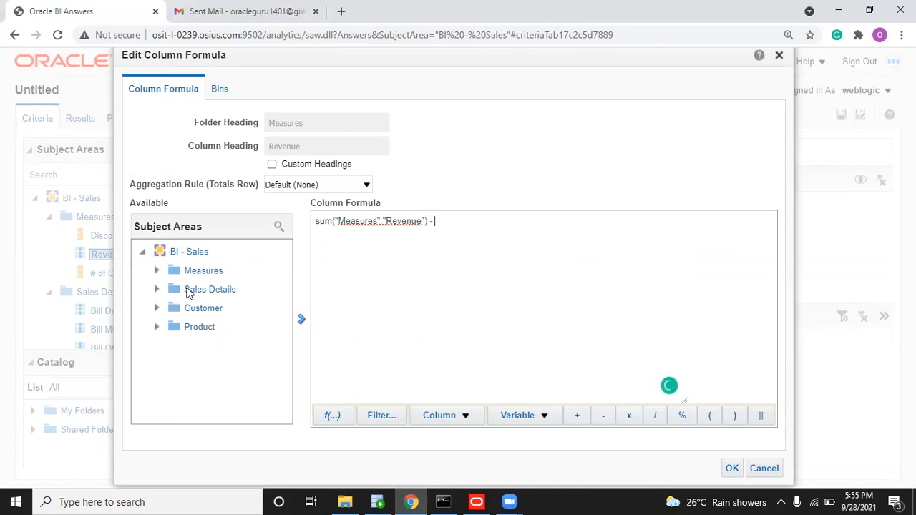
# Step: Insert the Discount Amount column after the minus sign so the formula subtracts "Measures"."Discount Value" from the summed revenue
pyautogui.click(157, 272)
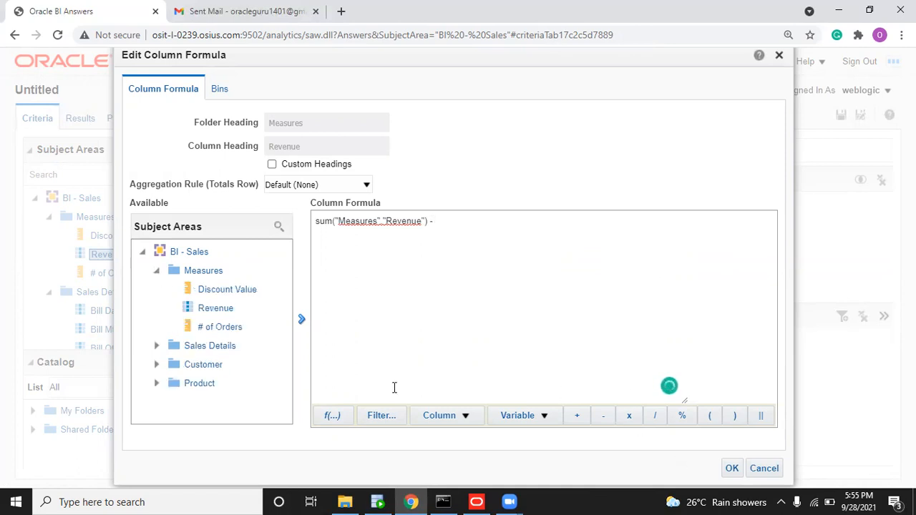
pyautogui.click(436, 419)
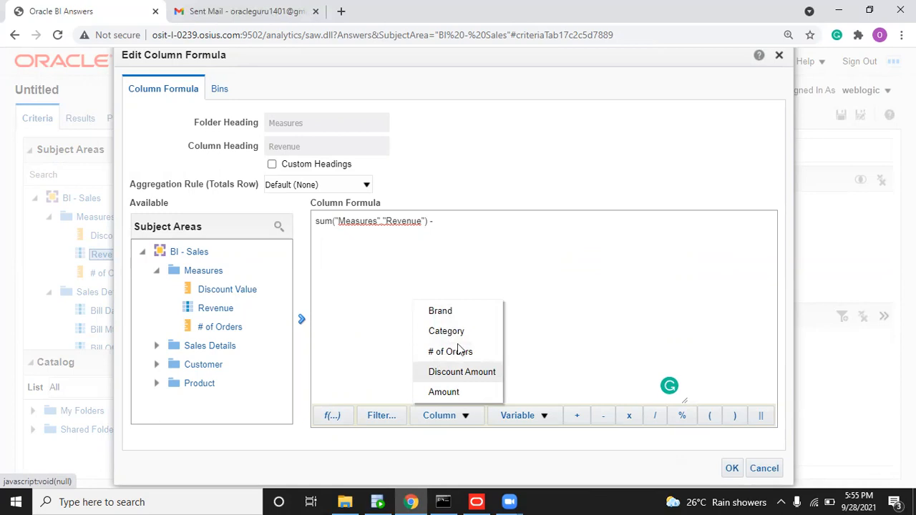
pyautogui.click(472, 223)
pyautogui.click(440, 416)
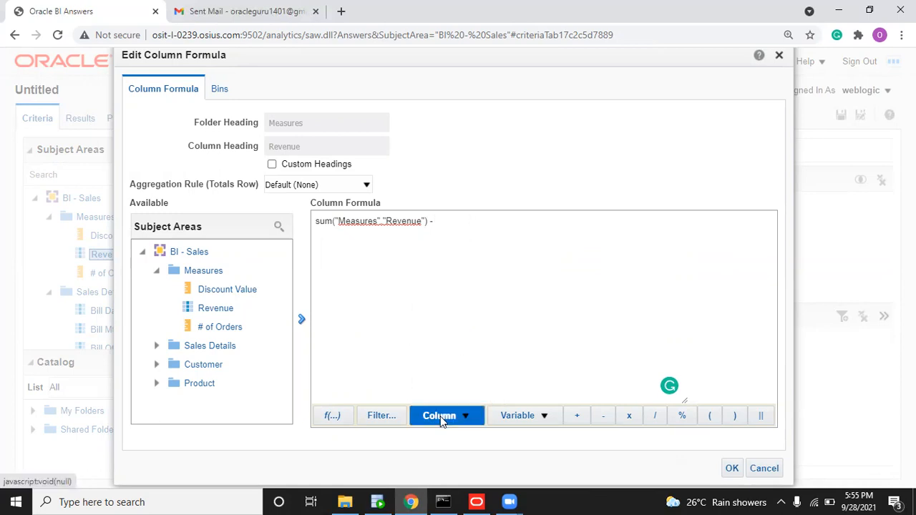
pyautogui.click(462, 373)
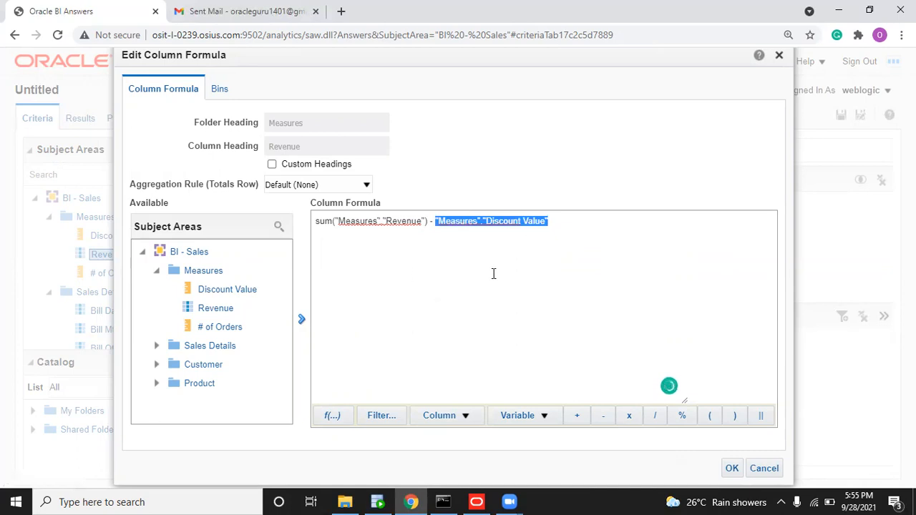
pyautogui.click(229, 290)
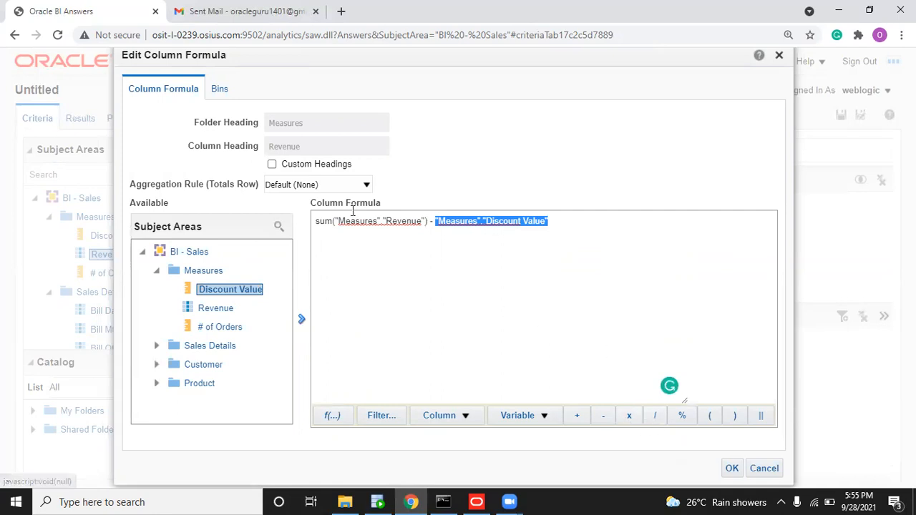
# Step: Give the calculated column the custom heading Net Sales Amount and apply the formula
pyautogui.click(272, 163)
pyautogui.moveTo(323, 142); pyautogui.dragTo(210, 147)
pyautogui.write('Ne')
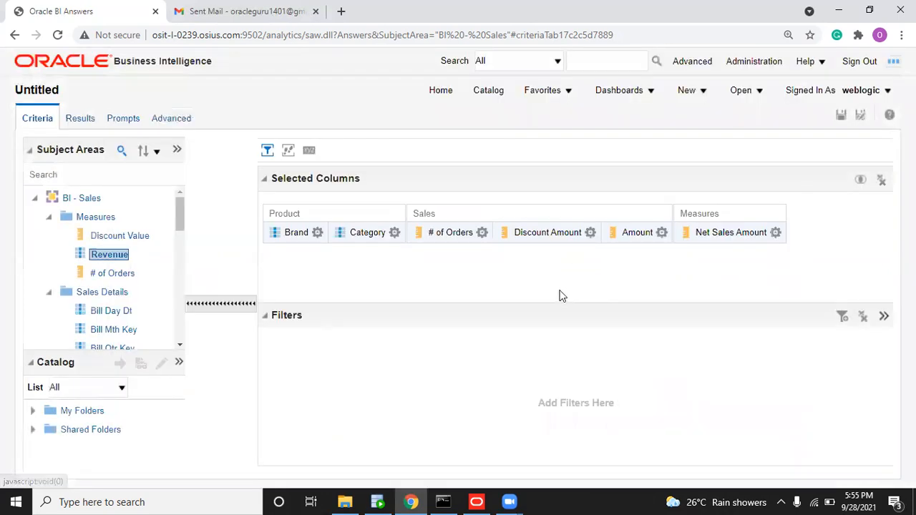
# Step: Paste the copied Brand style formatting into the Net Sales Amount column's properties
pyautogui.click(775, 233)
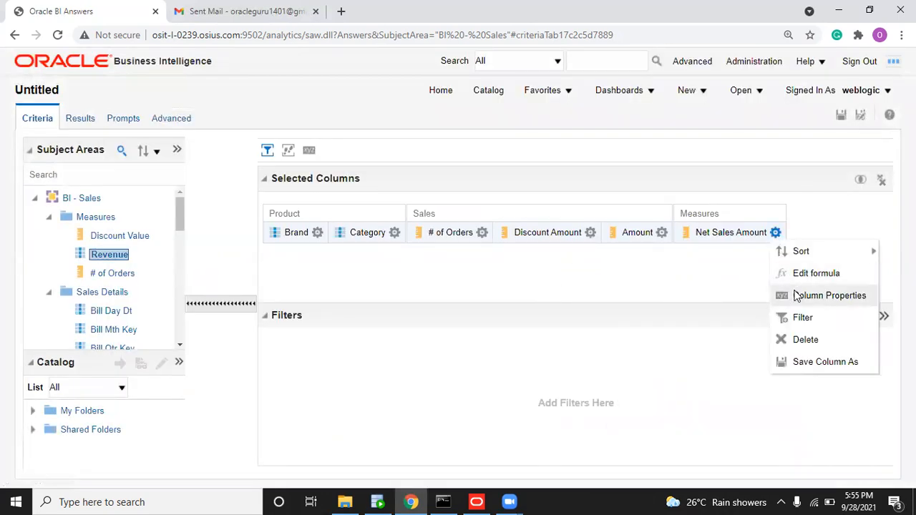
pyautogui.click(792, 294)
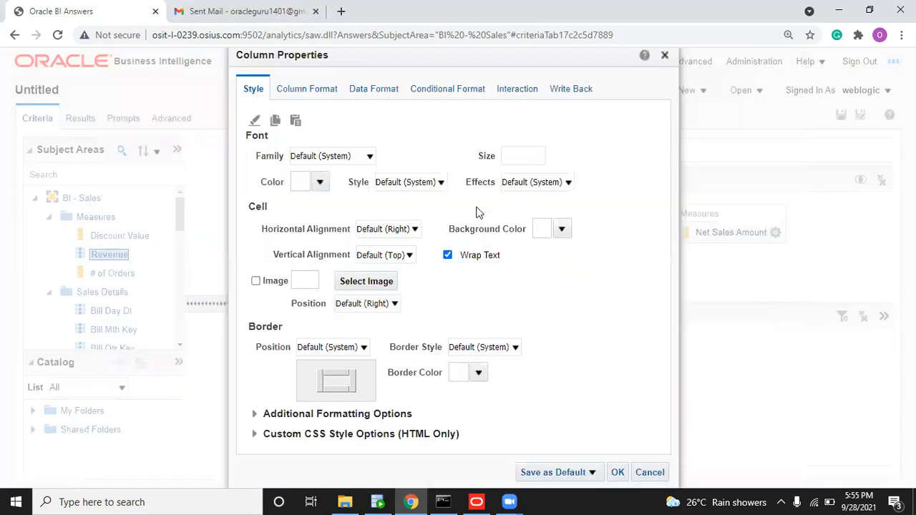
pyautogui.click(296, 122)
# Step: Set the Net Sales Amount column heading's font size to 11 and its font color to black (#000000)
pyautogui.click(306, 89)
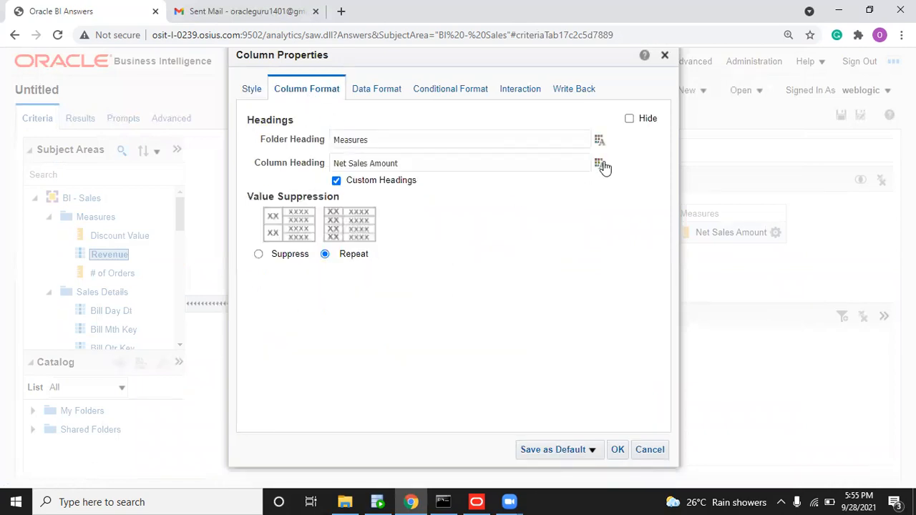
pyautogui.click(604, 164)
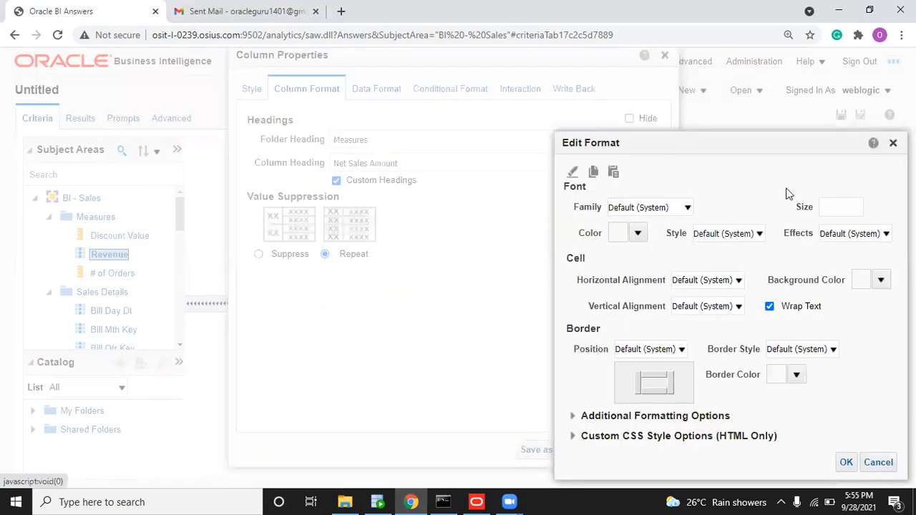
pyautogui.click(837, 210)
pyautogui.write('11')
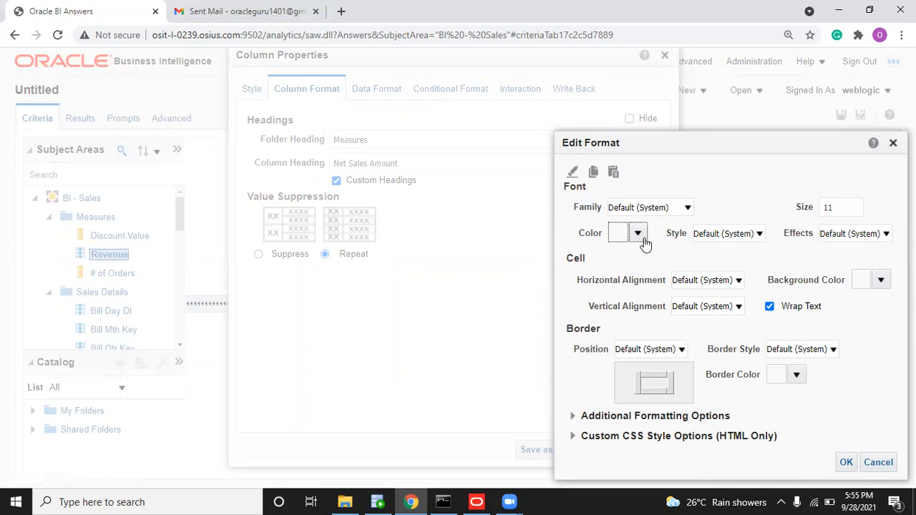
pyautogui.click(638, 233)
pyautogui.click(784, 272)
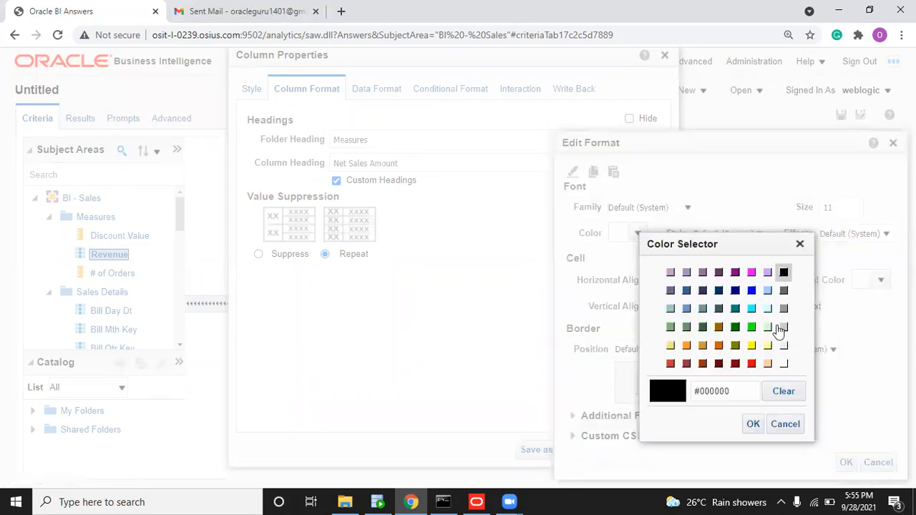
pyautogui.click(753, 424)
# Step: Choose a very light gray background for the Net Sales Amount column heading and apply the heading format
pyautogui.click(881, 280)
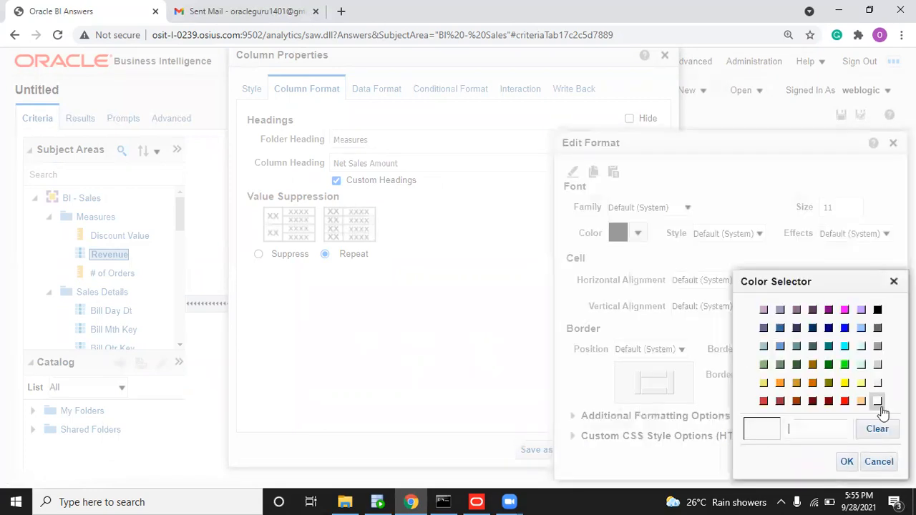
pyautogui.click(878, 384)
pyautogui.click(847, 462)
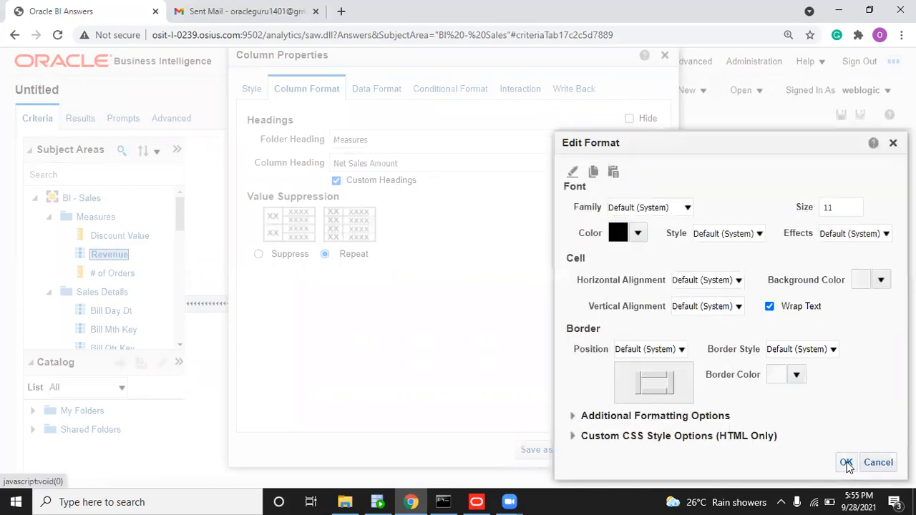
pyautogui.click(845, 462)
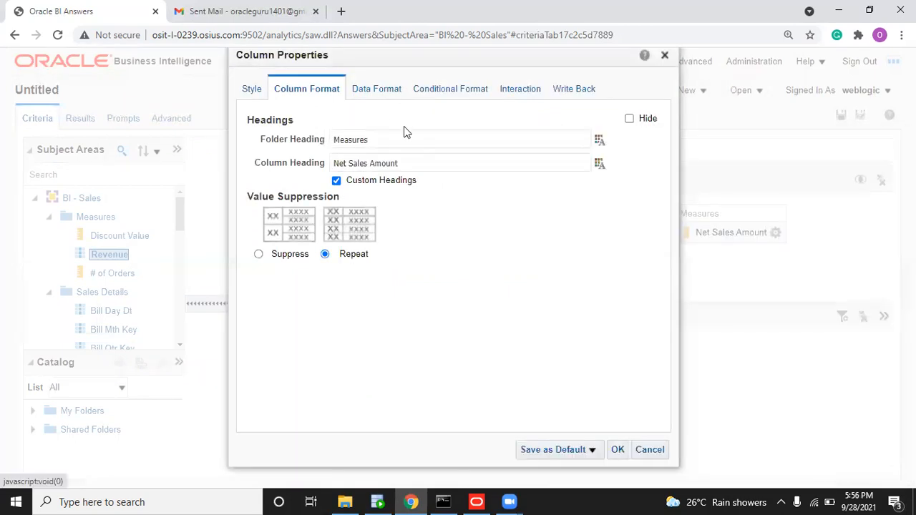
# Step: Override the Net Sales Amount data format as Currency with the $ symbol, apply the properties, and display the results
pyautogui.click(387, 92)
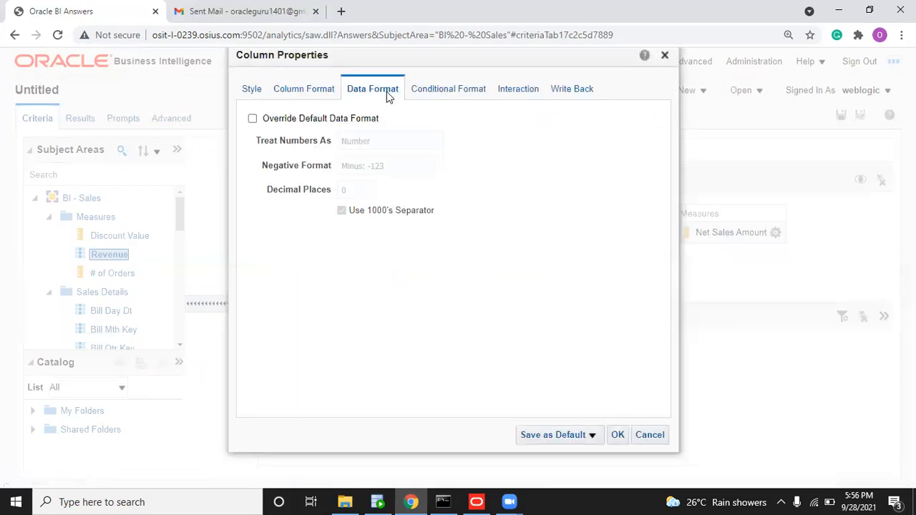
pyautogui.click(251, 119)
pyautogui.click(357, 141)
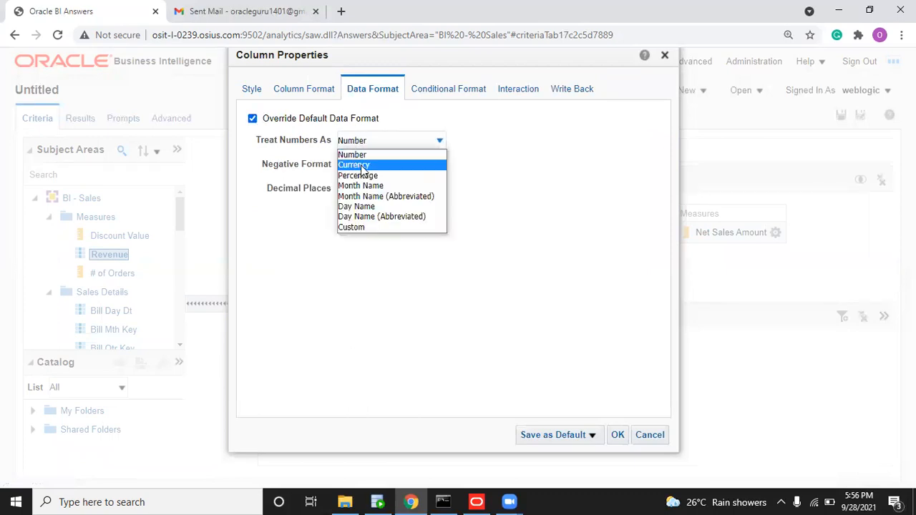
pyautogui.click(357, 164)
pyautogui.click(362, 166)
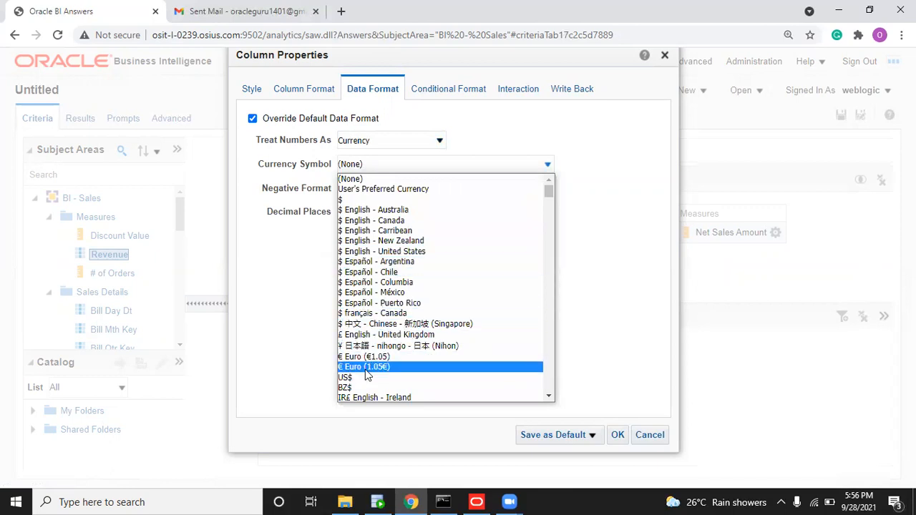
pyautogui.scroll(-1, 429, 321)
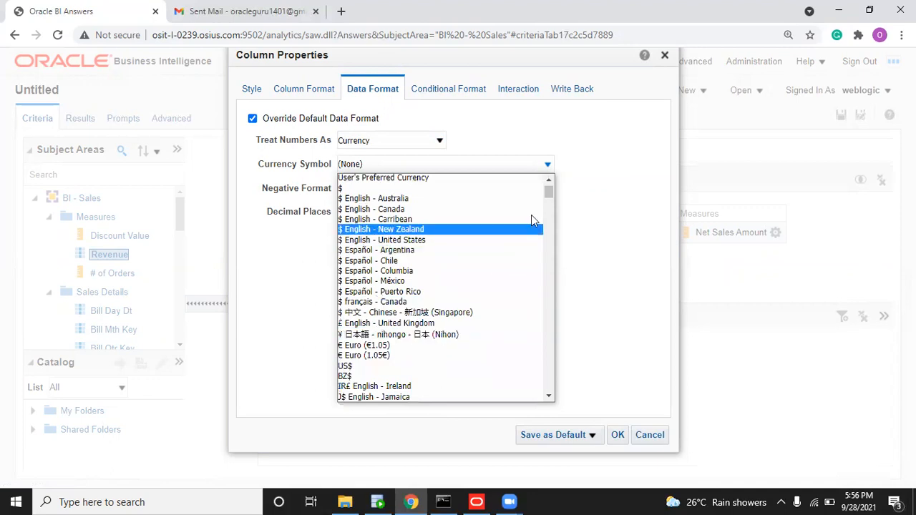
pyautogui.moveTo(549, 191)
pyautogui.mouseDown()
pyautogui.moveTo(551, 211)
pyautogui.moveTo(548, 184)
pyautogui.mouseUp()
pyautogui.click(549, 193)
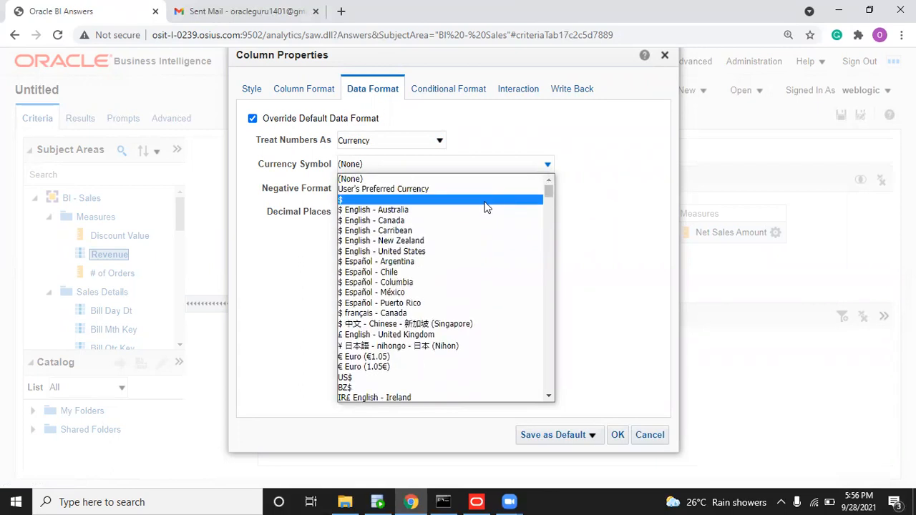
pyautogui.click(485, 207)
pyautogui.click(619, 436)
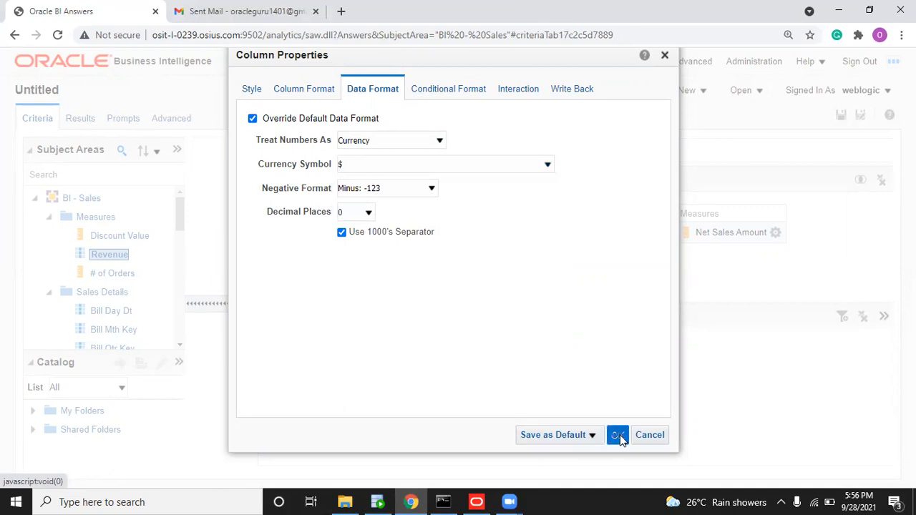
pyautogui.click(71, 118)
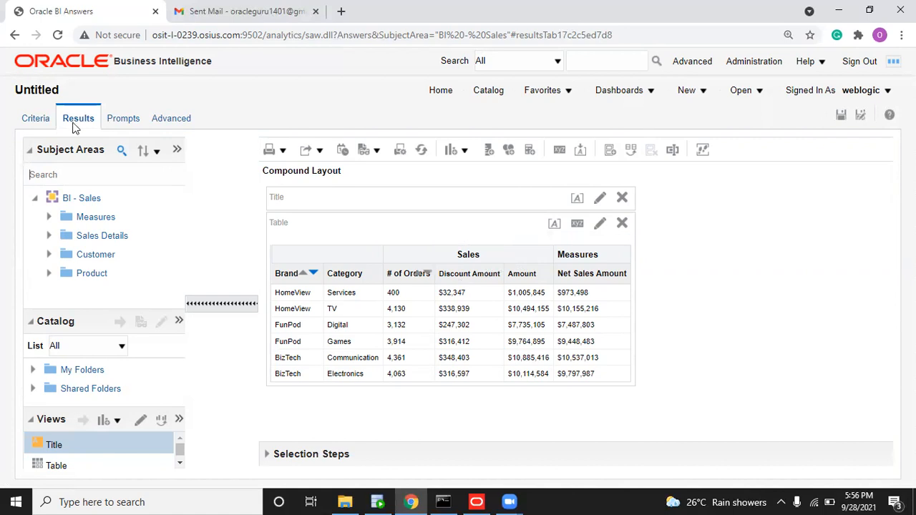
# Step: Move the Amount column ahead of Discount Amount in the criteria, check the results, and return to the criteria
pyautogui.click(37, 119)
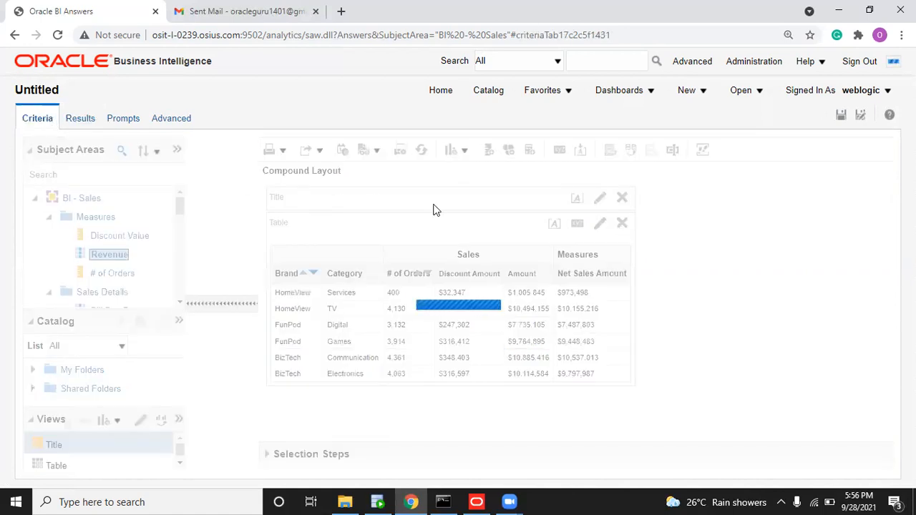
pyautogui.moveTo(649, 237); pyautogui.dragTo(504, 237)
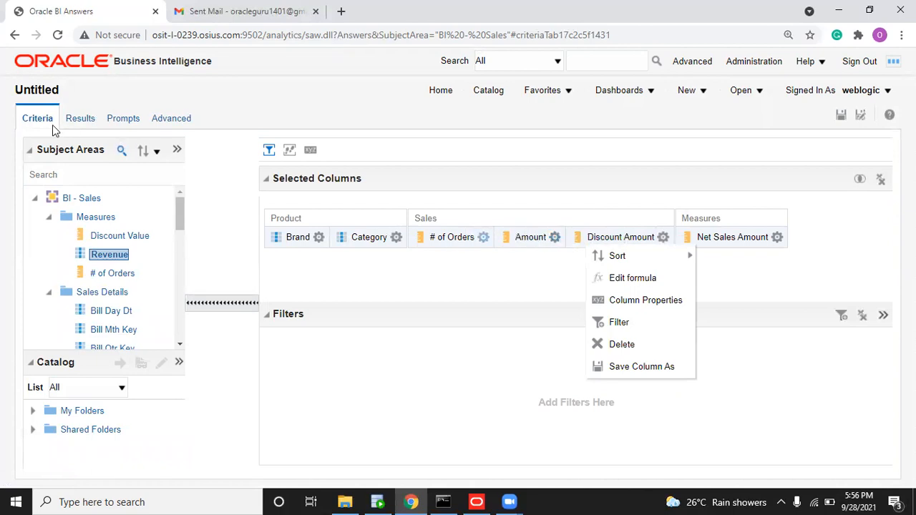
pyautogui.click(79, 120)
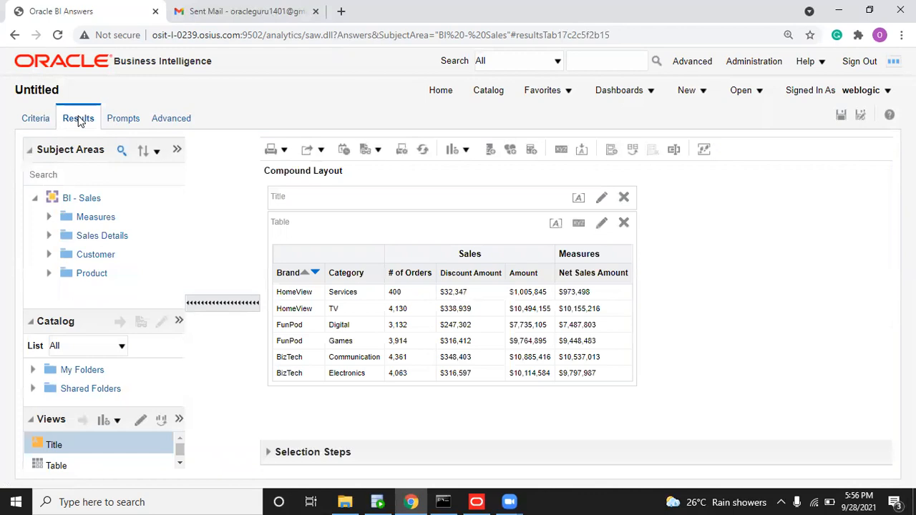
pyautogui.click(35, 119)
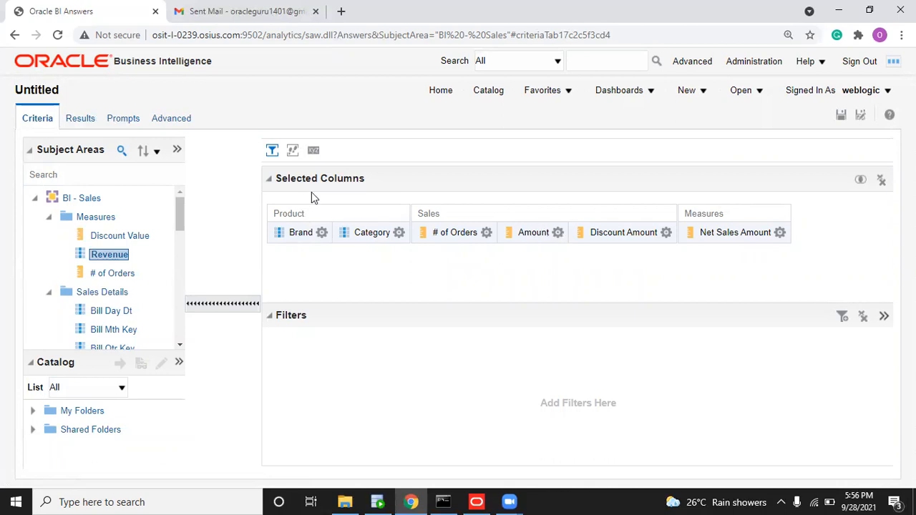
# Step: Compare the column order in the criteria with the results, and inspect the table view's layout
pyautogui.click(78, 122)
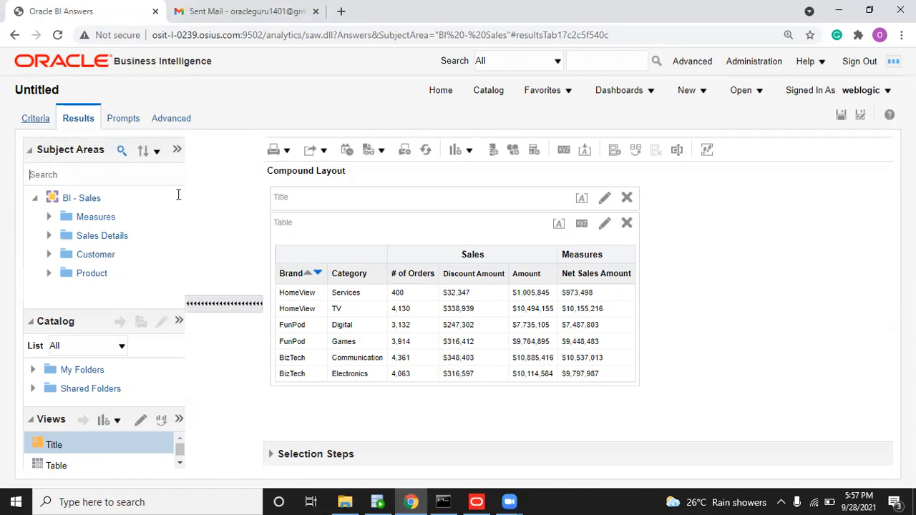
pyautogui.click(40, 117)
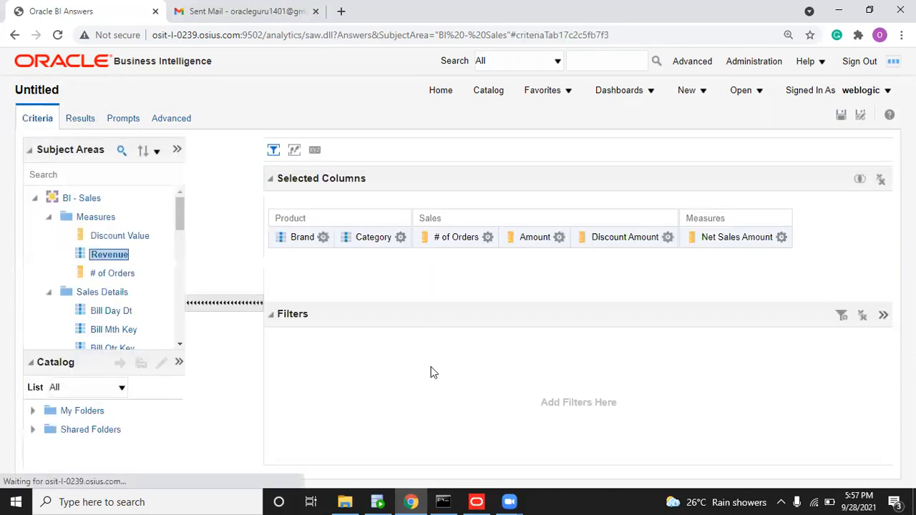
pyautogui.click(90, 121)
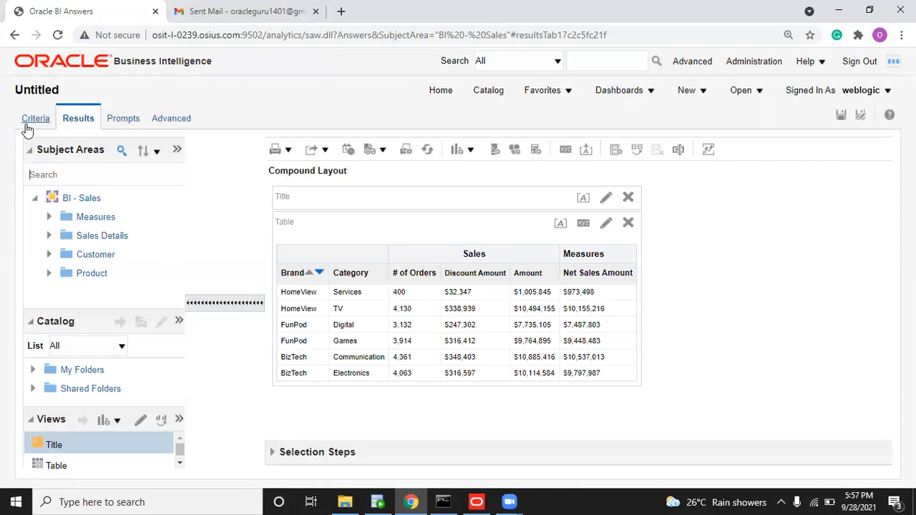
pyautogui.click(606, 224)
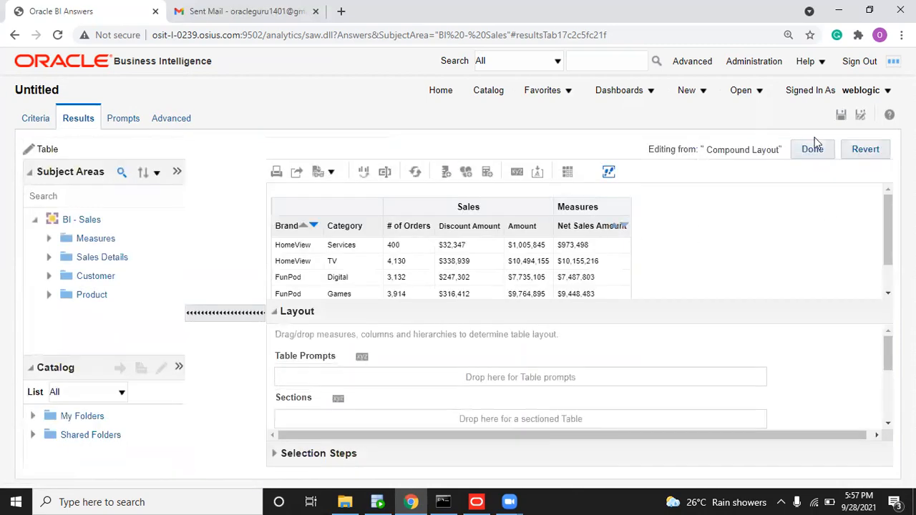
pyautogui.click(811, 151)
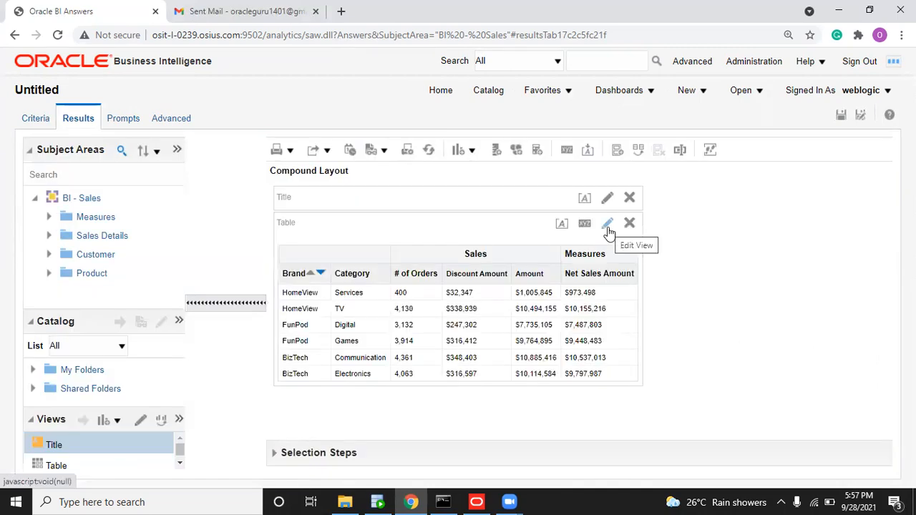
# Step: Move the Amount column ahead of Discount Amount in the table view's layout and finish editing the view
pyautogui.click(608, 224)
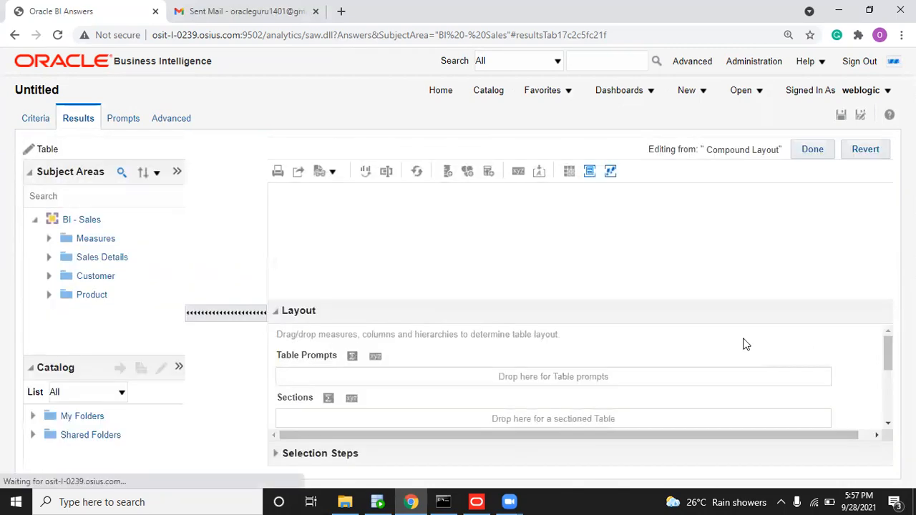
pyautogui.moveTo(887, 361); pyautogui.dragTo(887, 402)
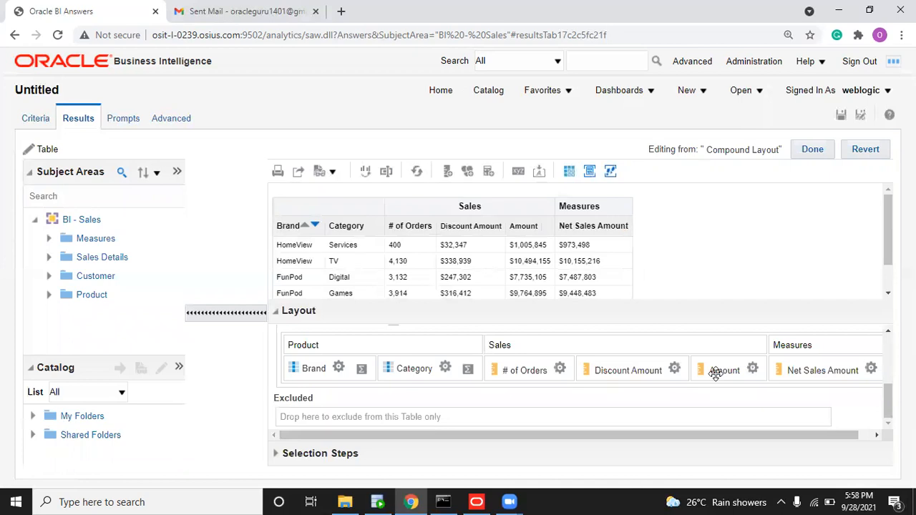
pyautogui.moveTo(715, 373); pyautogui.dragTo(583, 364)
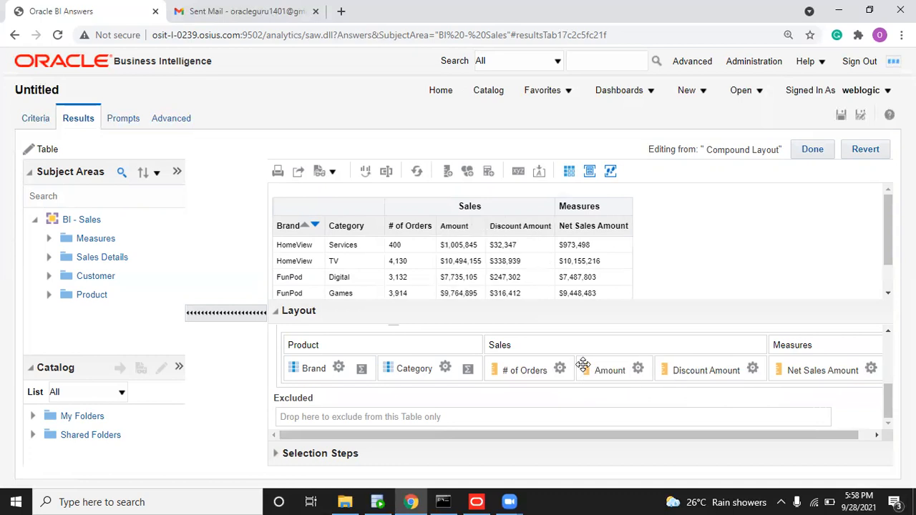
pyautogui.moveTo(682, 367); pyautogui.dragTo(603, 364)
pyautogui.moveTo(695, 367); pyautogui.dragTo(620, 360)
pyautogui.click(812, 150)
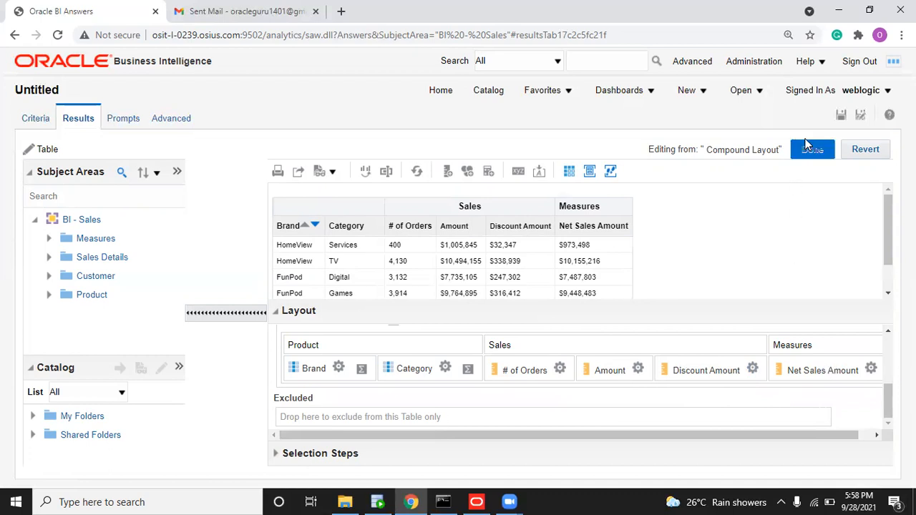
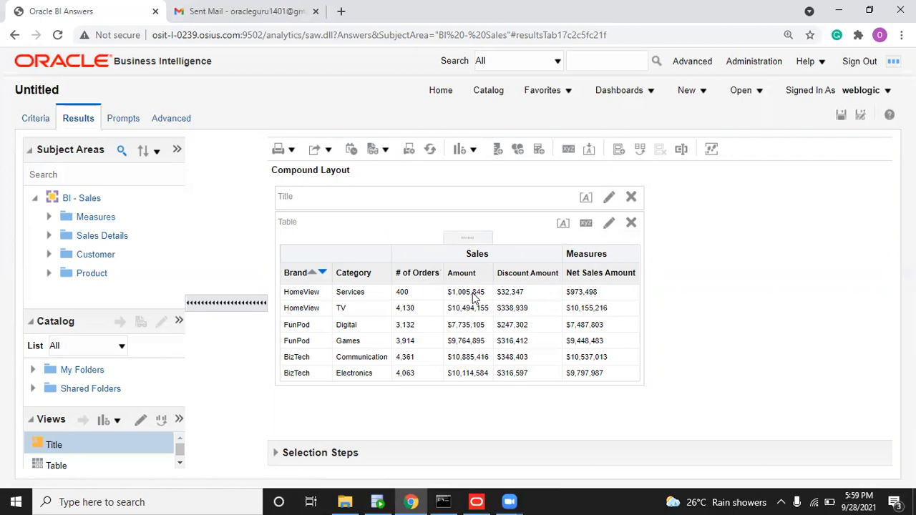
# Step: Return to the criteria, add the Revenue measure to the selected columns, and place it after Net Sales Amount
pyautogui.click(49, 122)
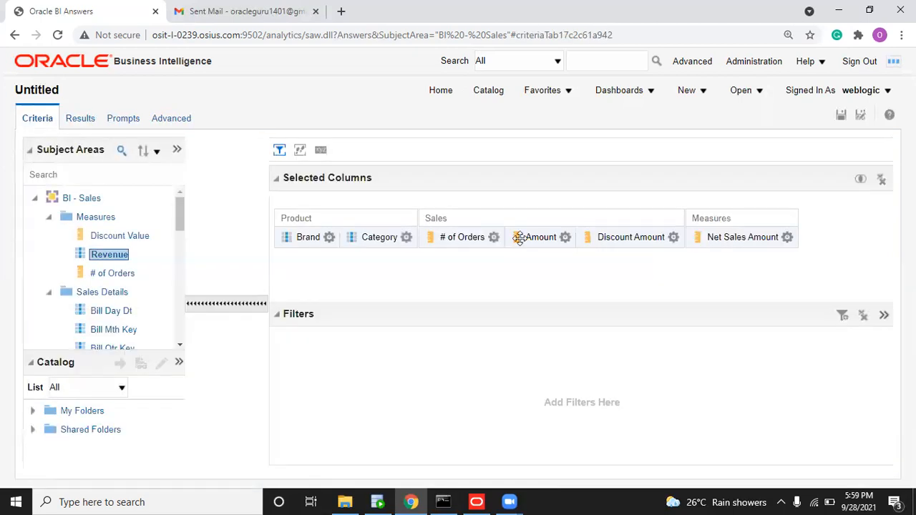
pyautogui.click(674, 237)
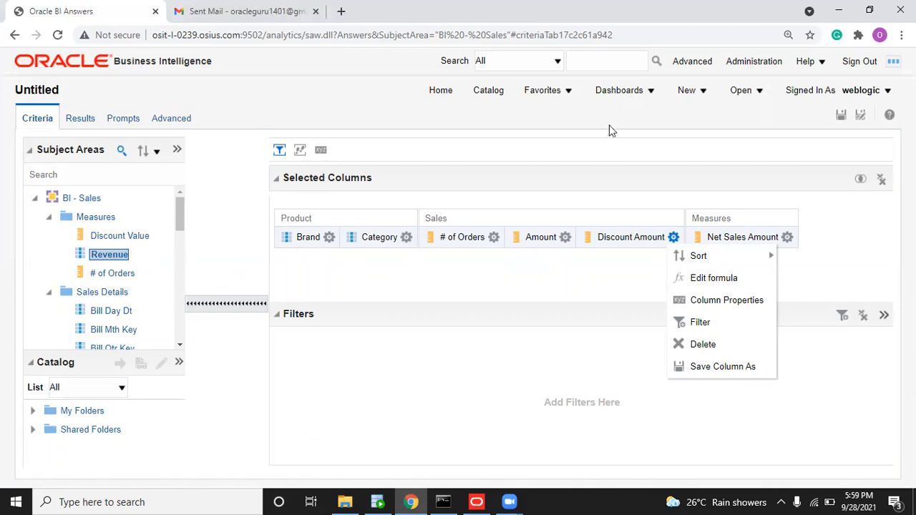
pyautogui.click(382, 278)
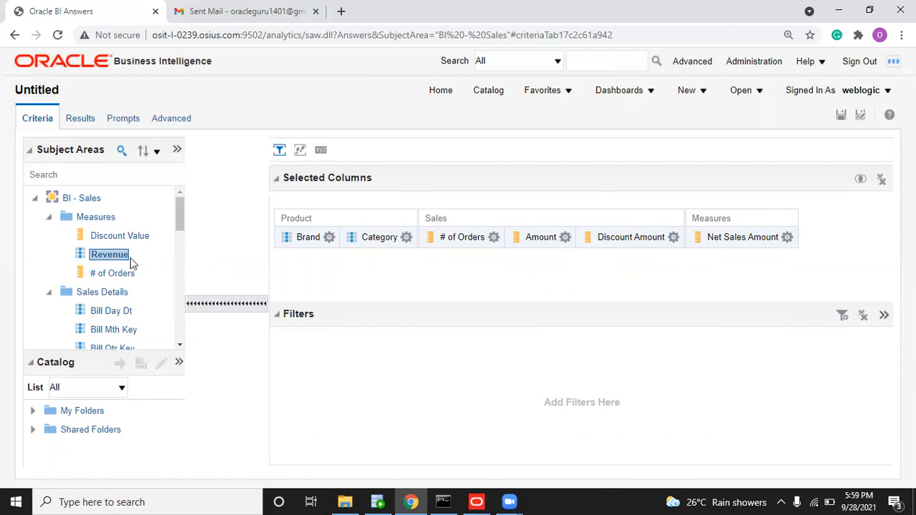
pyautogui.moveTo(113, 254); pyautogui.dragTo(640, 260)
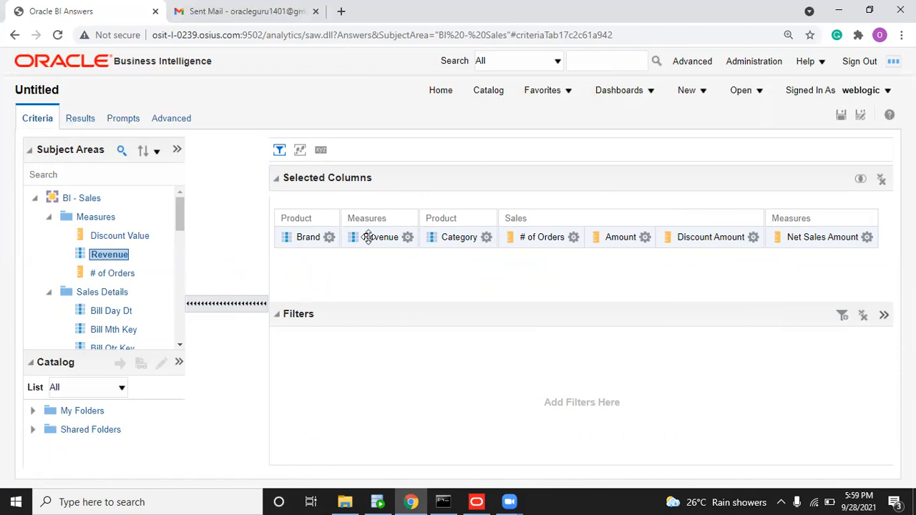
pyautogui.click(407, 237)
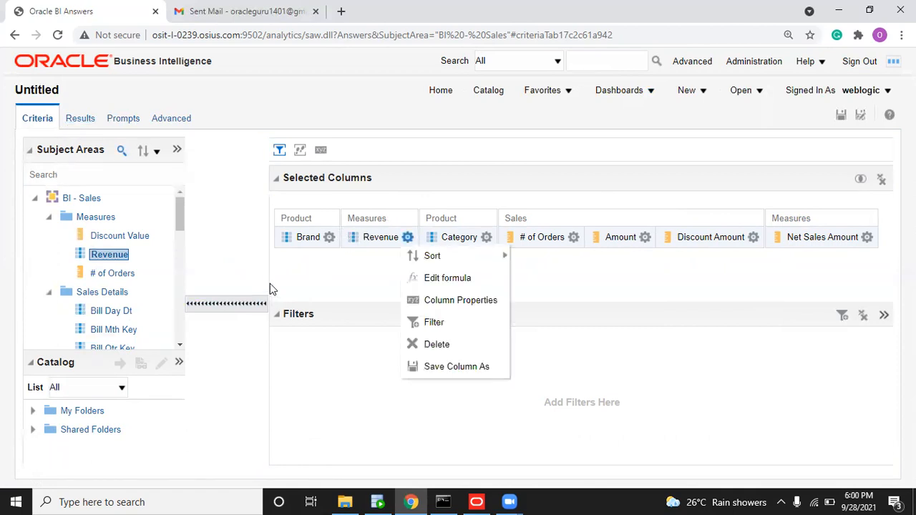
pyautogui.moveTo(378, 237); pyautogui.dragTo(832, 236)
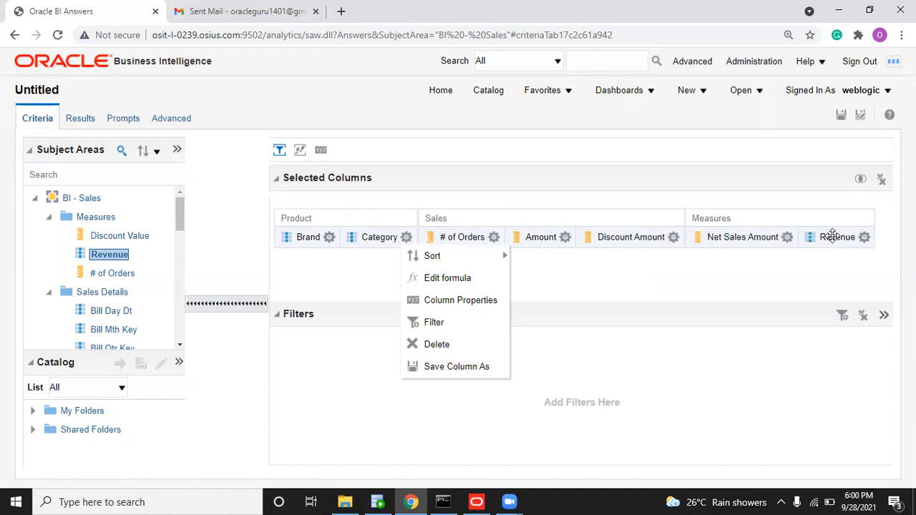
# Step: Edit the added Revenue column's formula, replacing it with the formula of the Net Sales Amount column
pyautogui.click(863, 237)
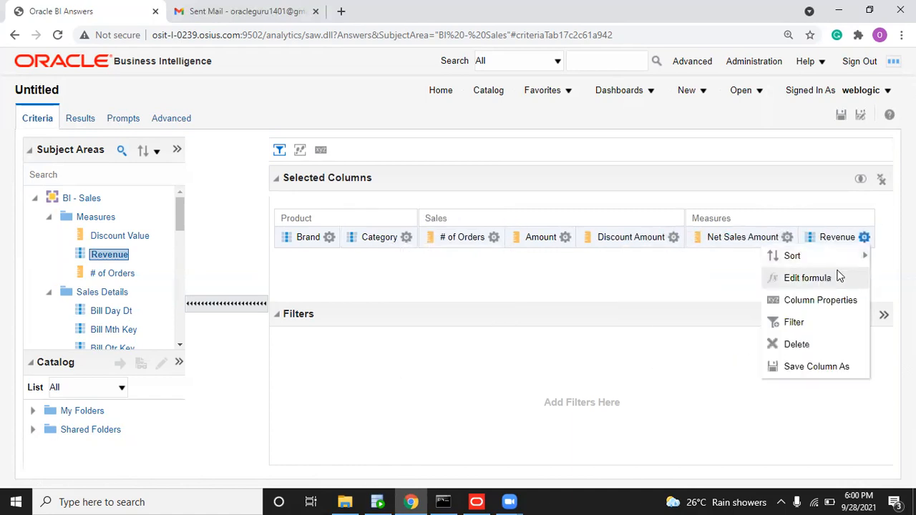
pyautogui.click(807, 278)
pyautogui.press('Delete')
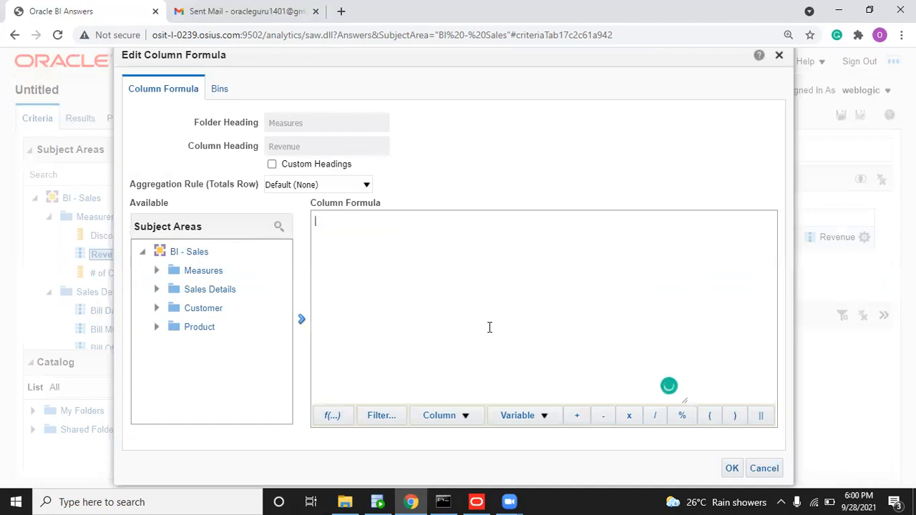
pyautogui.click(156, 271)
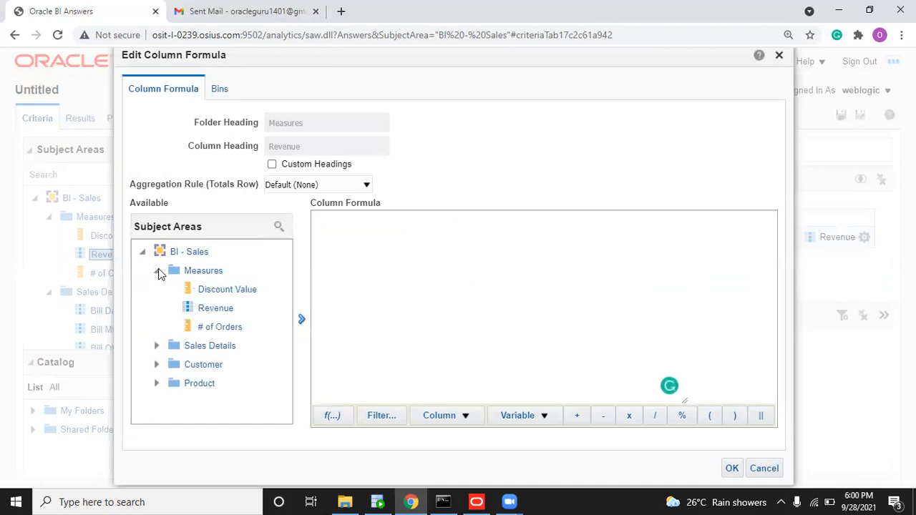
pyautogui.click(218, 309)
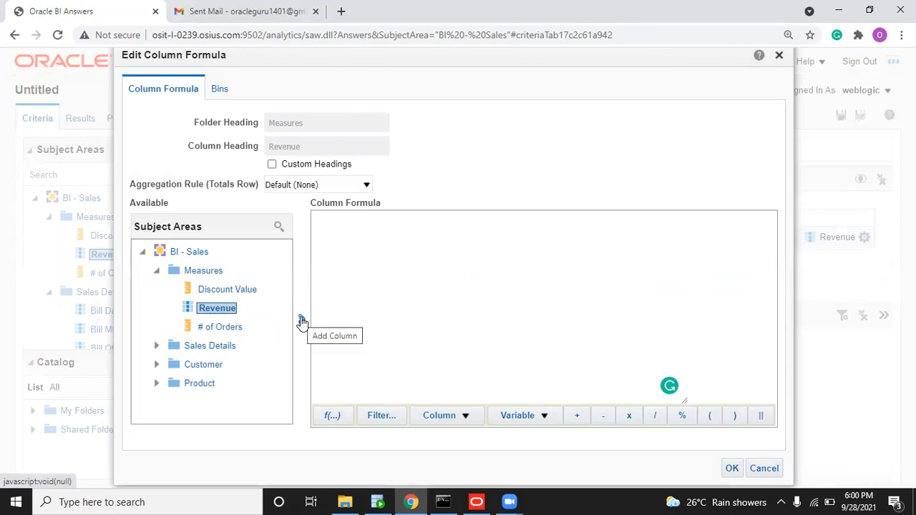
pyautogui.click(466, 421)
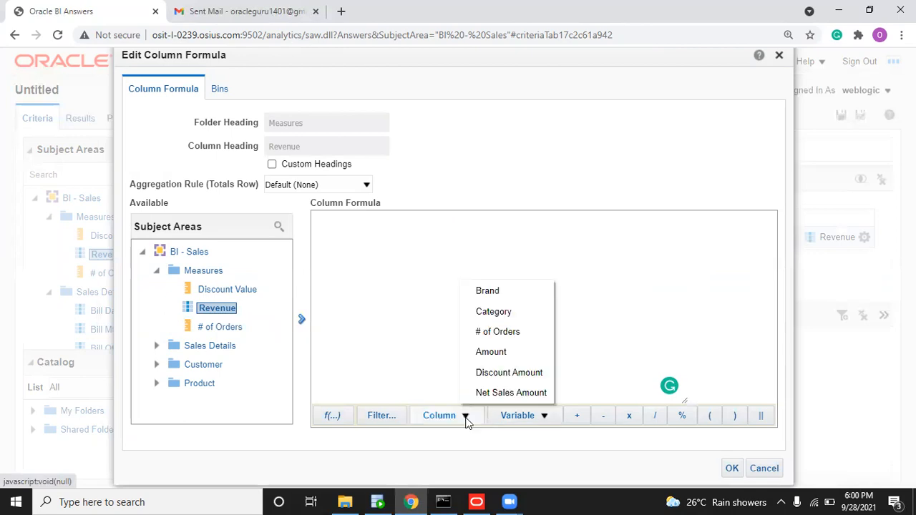
pyautogui.click(510, 393)
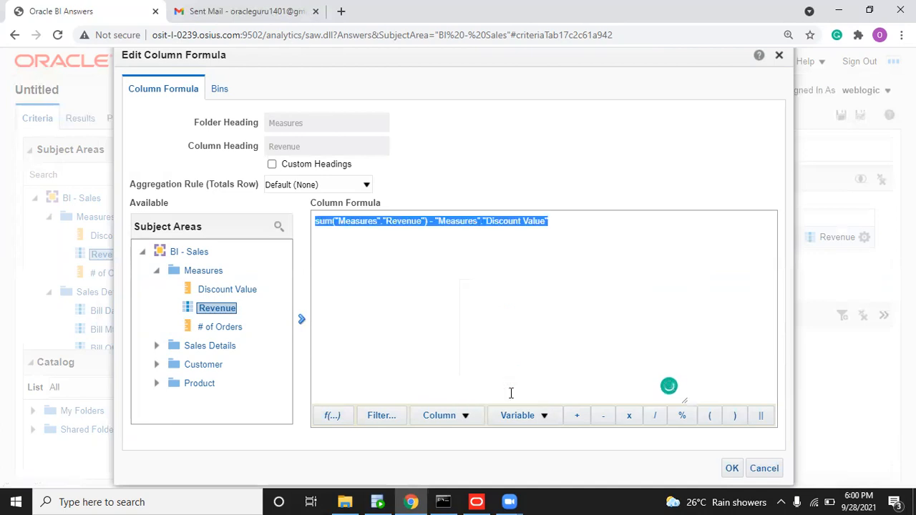
# Step: Enclose the revenue-minus-discount expression in parentheses and divide it by the # of Orders column
pyautogui.click(466, 417)
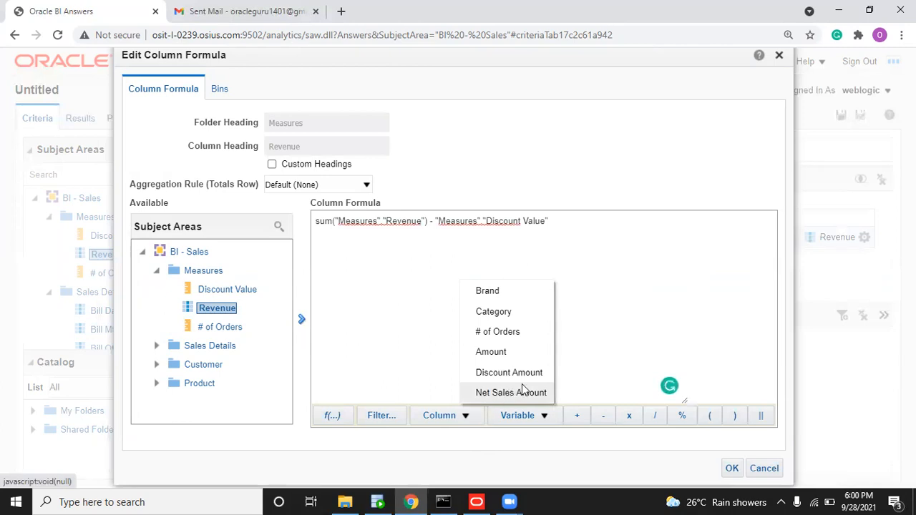
pyautogui.click(594, 220)
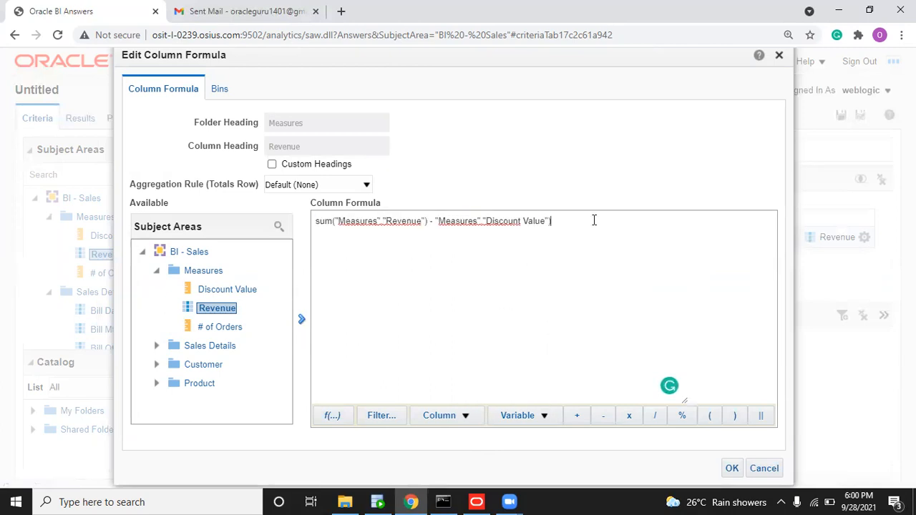
pyautogui.write('(')
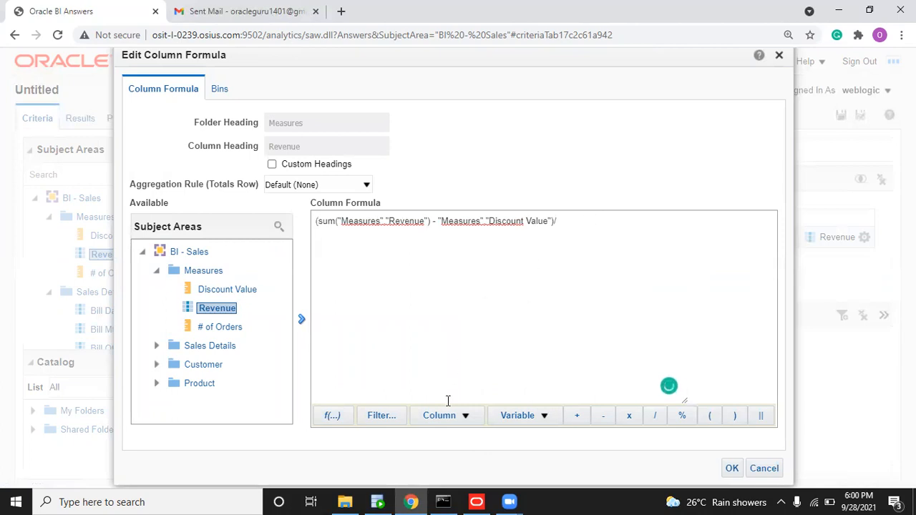
pyautogui.click(463, 418)
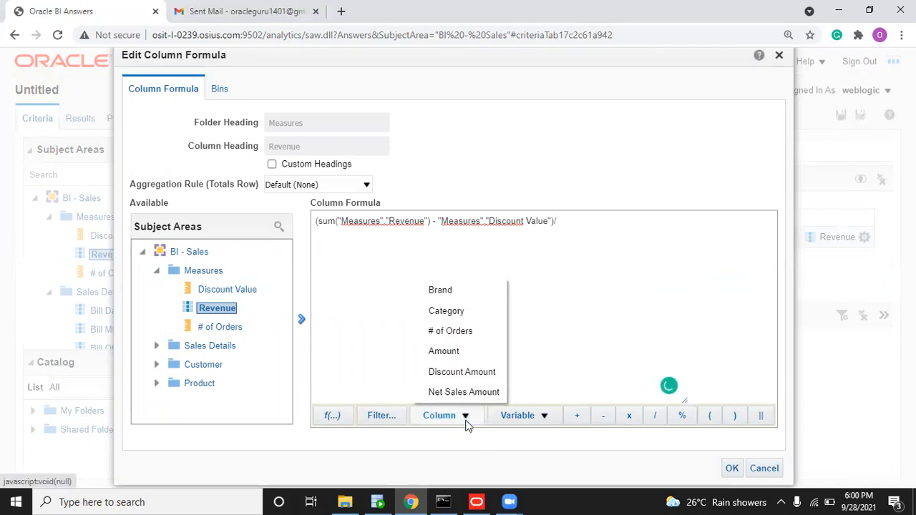
pyautogui.click(451, 332)
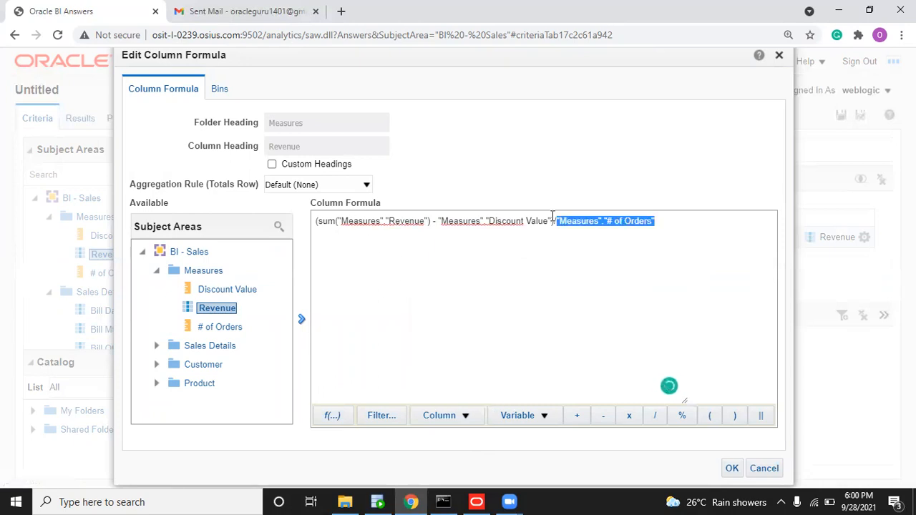
# Step: Enable custom headings for the new calculated column, set its column heading to %, and apply the formula
pyautogui.click(266, 169)
pyautogui.click(272, 165)
pyautogui.doubleClick(300, 147)
pyautogui.write('Avg Orde')
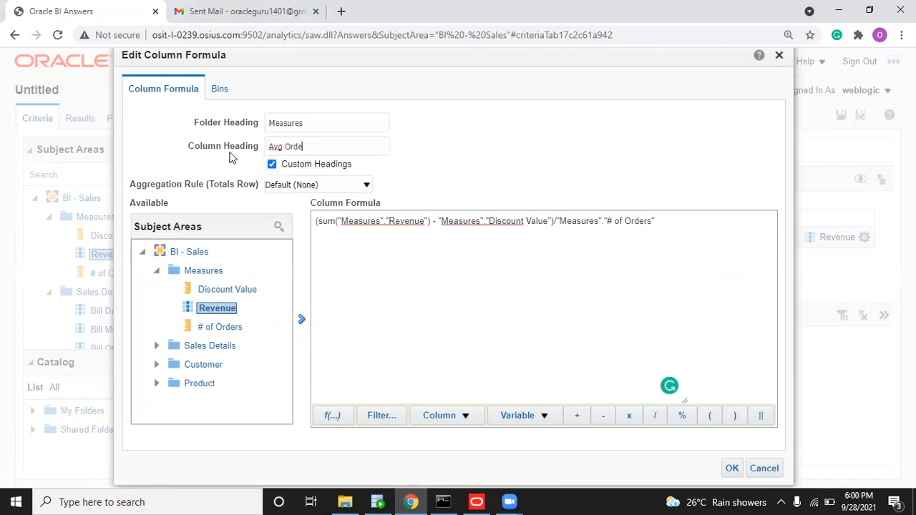
pyautogui.press('BackSpace')
pyautogui.press('BackSpace')
pyautogui.press('BackSpace')
pyautogui.press('BackSpace')
pyautogui.press('BackSpace')
pyautogui.press('BackSpace')
pyautogui.click(731, 469)
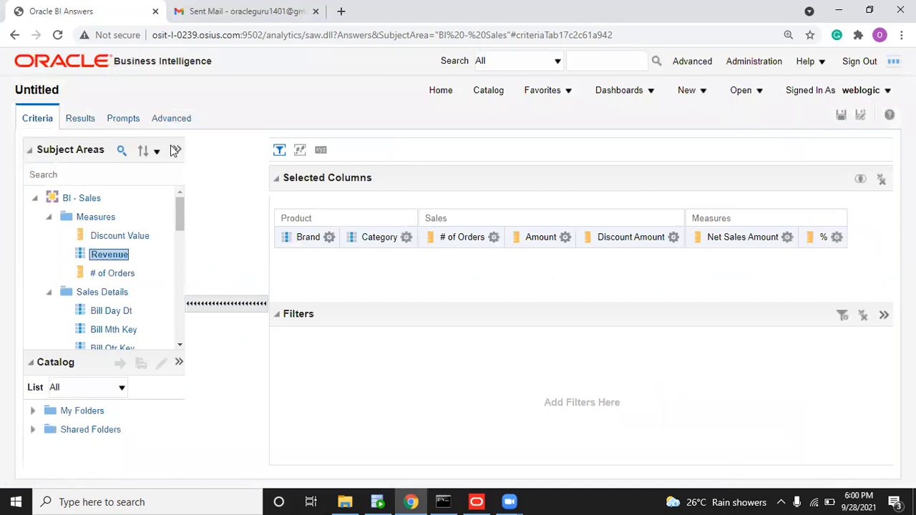
pyautogui.click(836, 238)
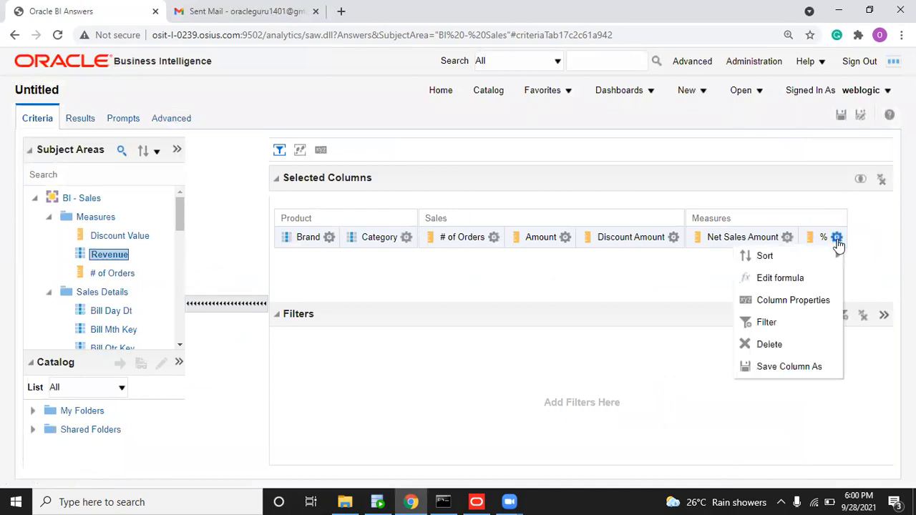
pyautogui.click(822, 301)
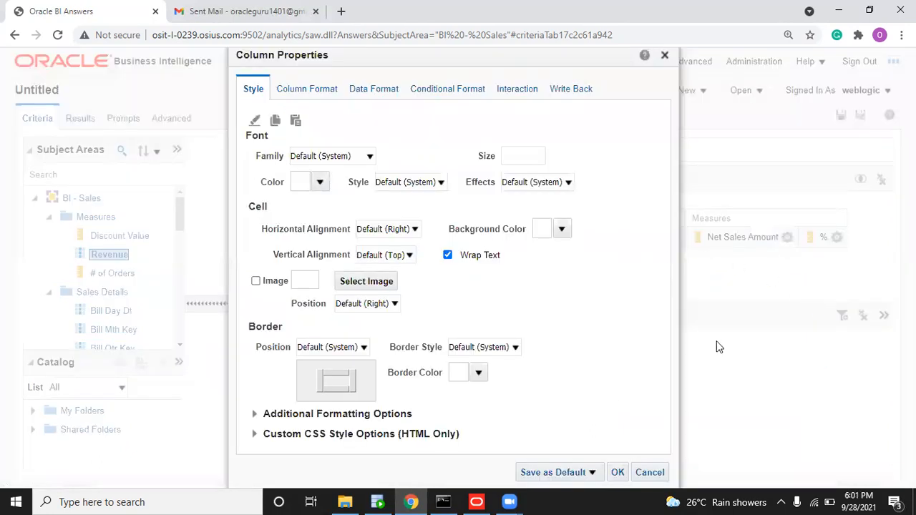
pyautogui.click(649, 472)
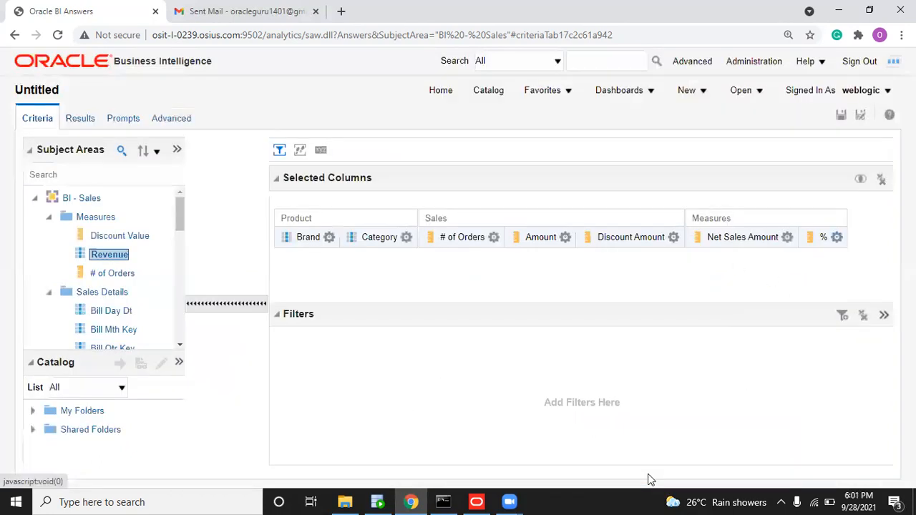
# Step: Copy the column heading format of the Net Sales Amount column and leave its properties without making changes
pyautogui.click(787, 238)
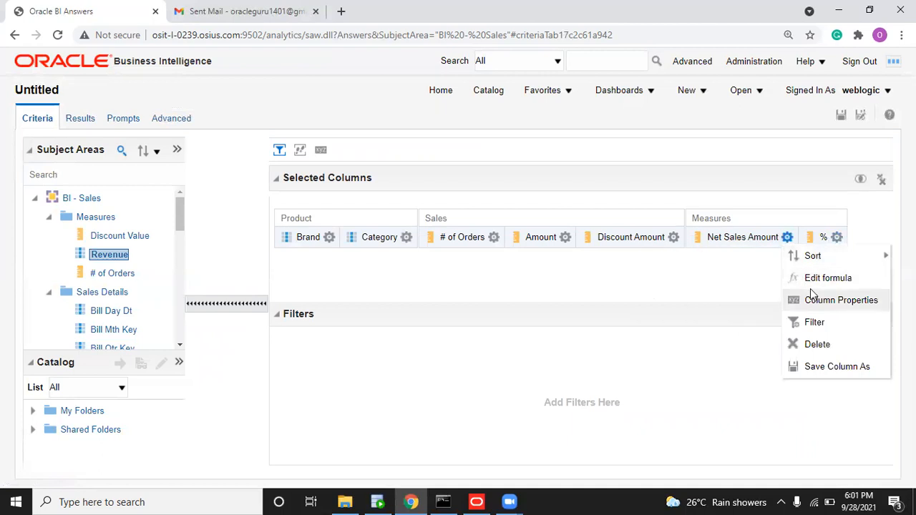
pyautogui.click(813, 298)
pyautogui.click(319, 90)
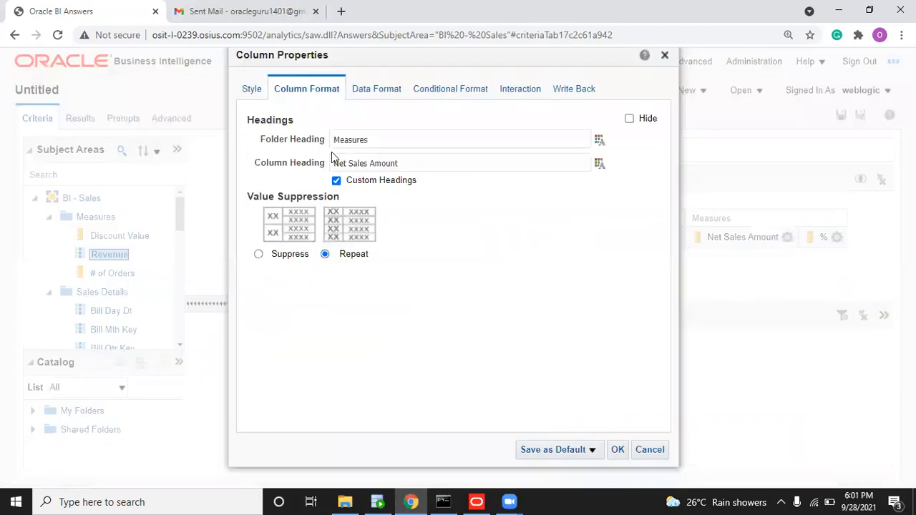
pyautogui.click(597, 168)
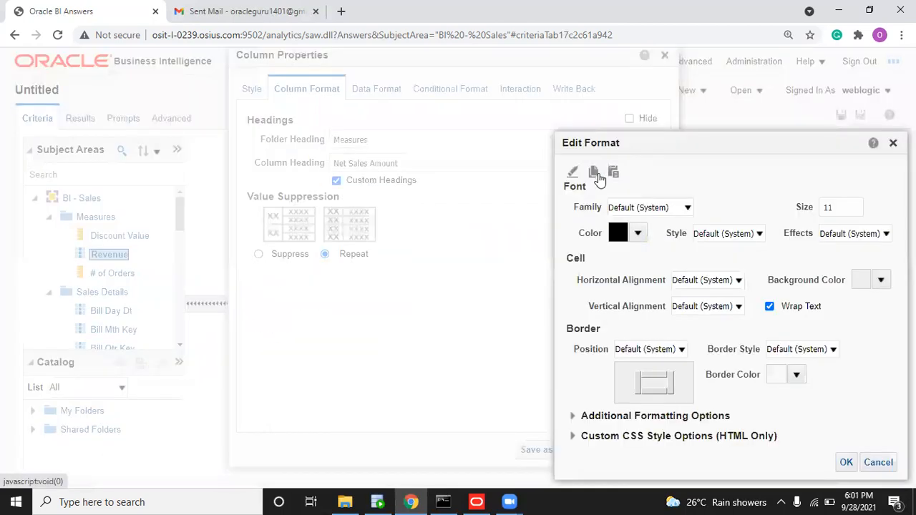
pyautogui.click(874, 460)
pyautogui.click(644, 453)
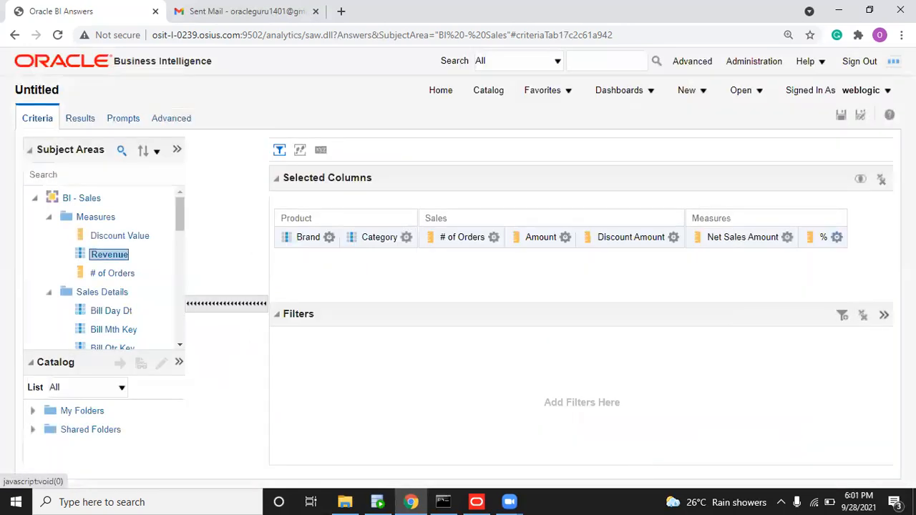
# Step: Paste the copied heading format onto the % column's heading and accept the format
pyautogui.click(835, 238)
pyautogui.click(793, 300)
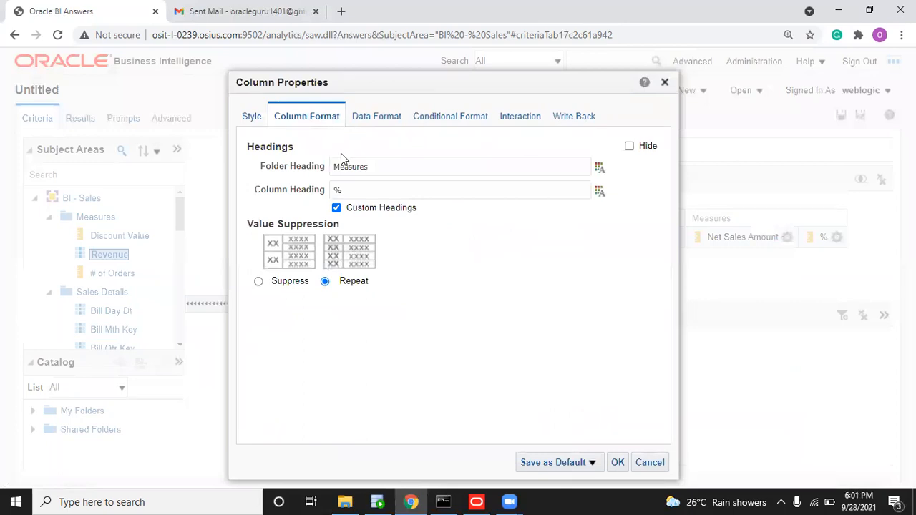
pyautogui.click(599, 191)
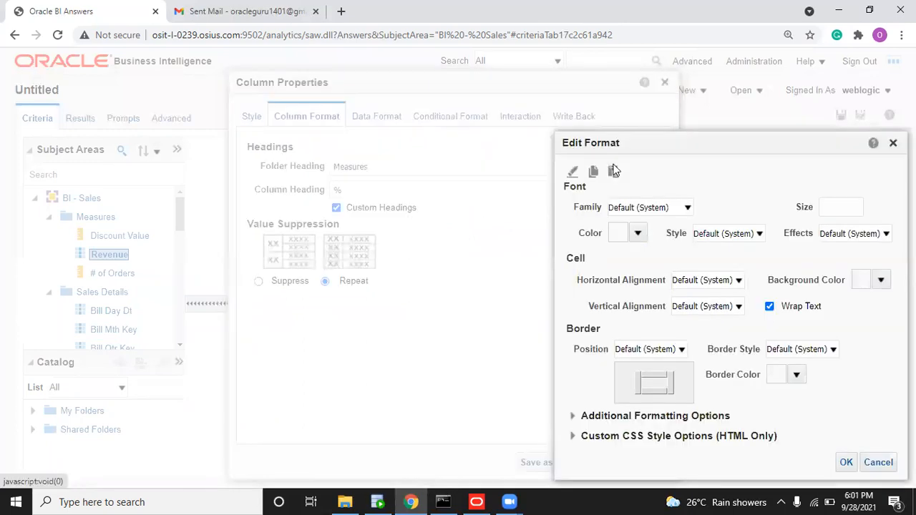
pyautogui.click(613, 172)
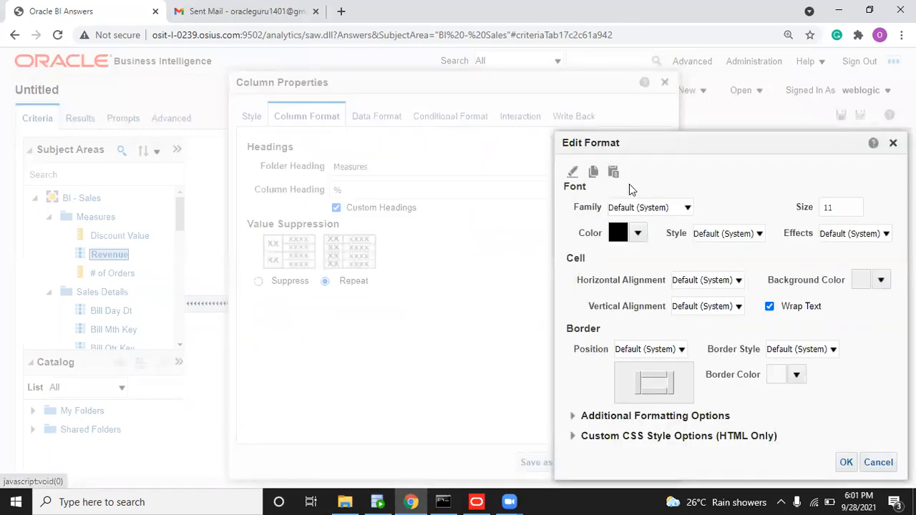
pyautogui.click(847, 463)
# Step: Set the % column's value font to black at size 10 and apply its column properties
pyautogui.click(244, 116)
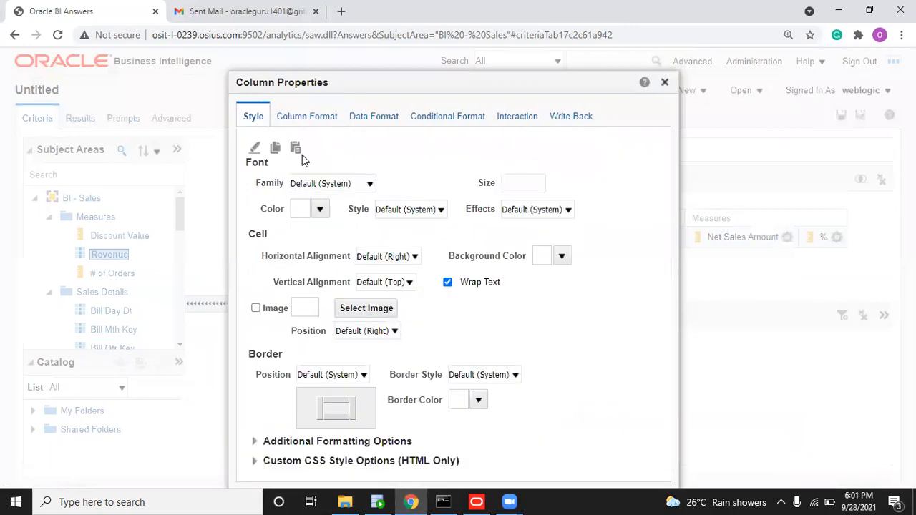
pyautogui.click(319, 208)
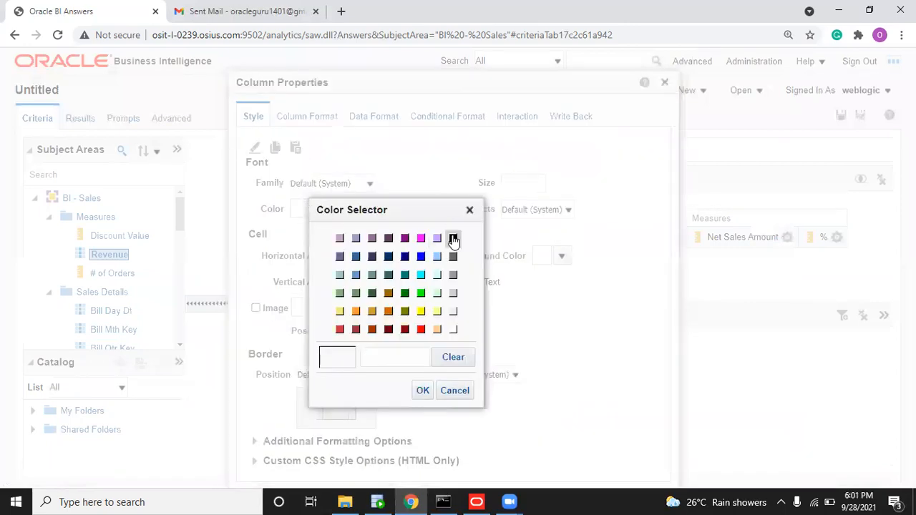
pyautogui.click(453, 239)
pyautogui.click(422, 391)
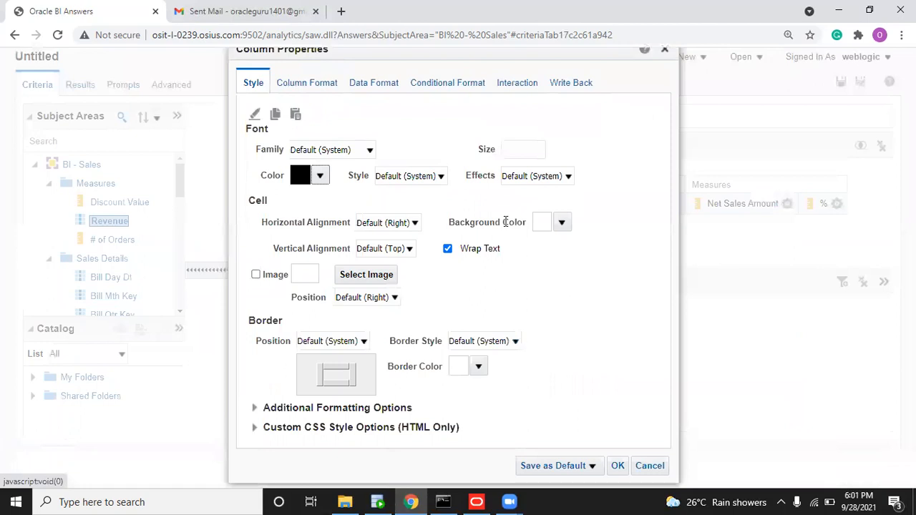
pyautogui.click(518, 151)
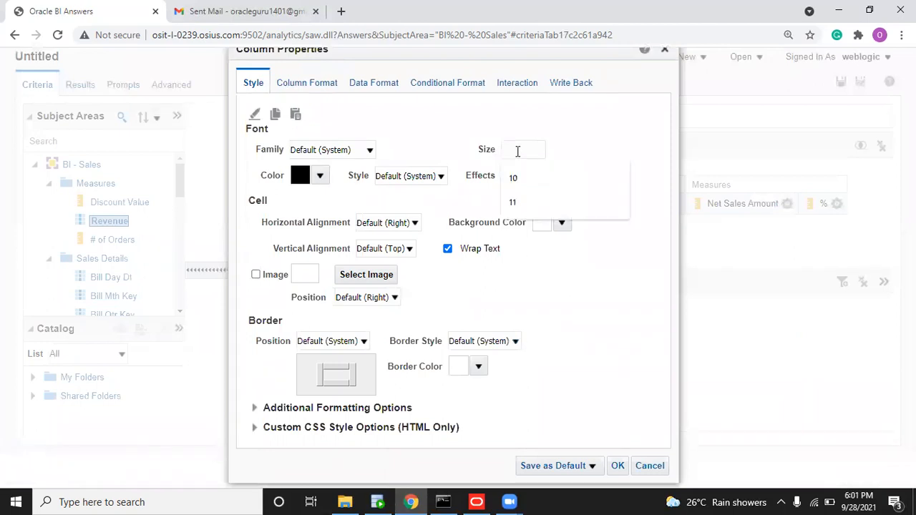
pyautogui.write('10')
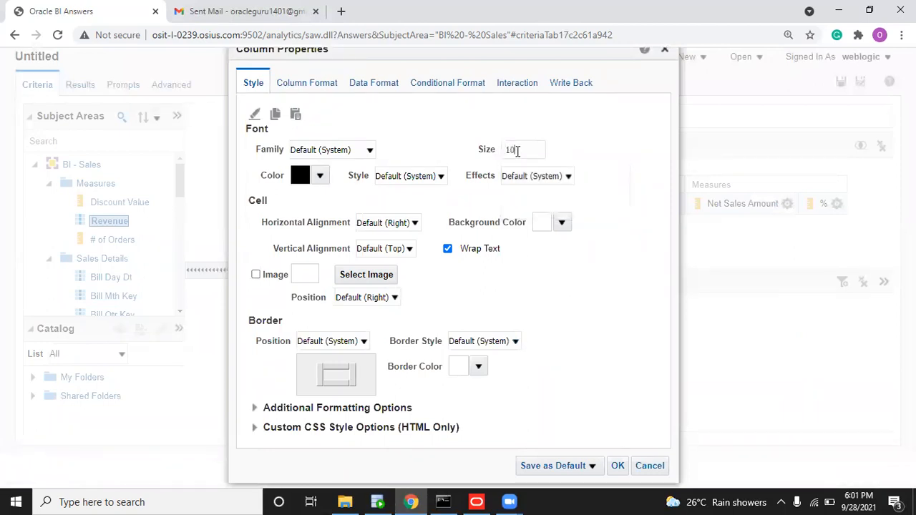
pyautogui.click(618, 466)
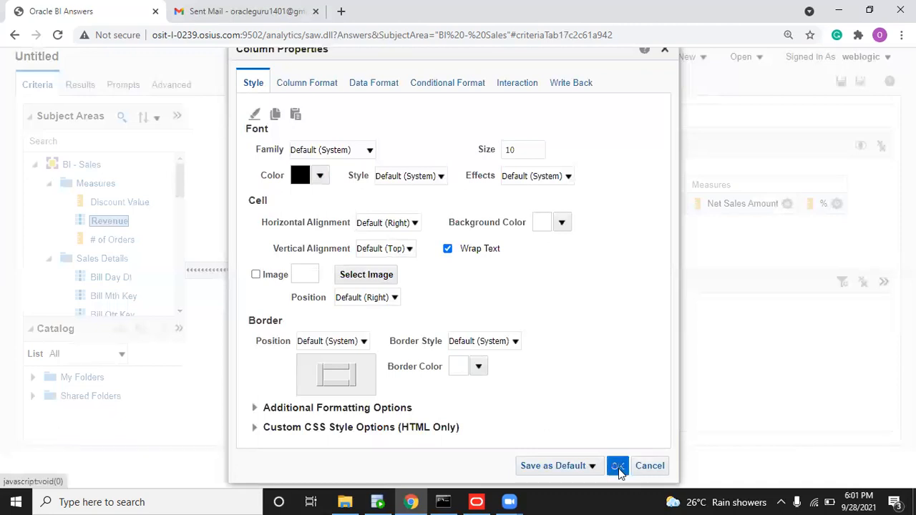
# Step: Display the analysis results and open the Windows Calculator beside them
pyautogui.click(88, 126)
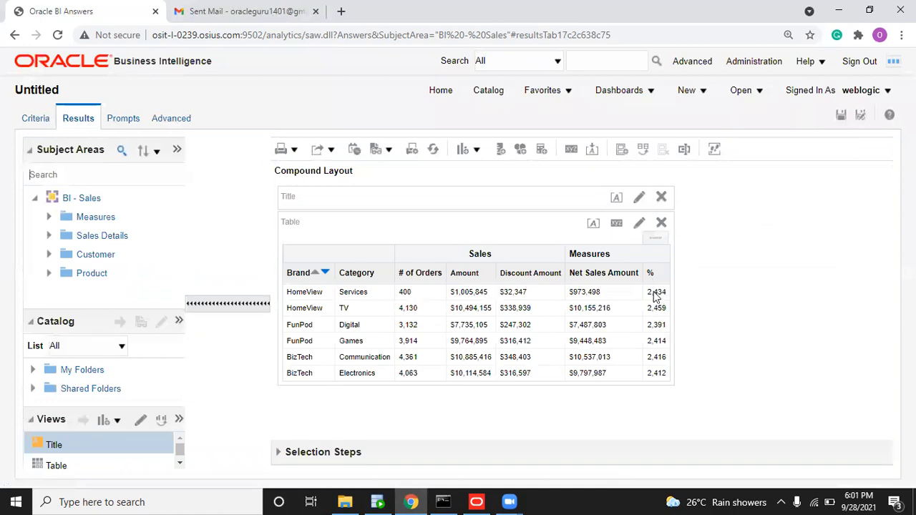
pyautogui.click(186, 500)
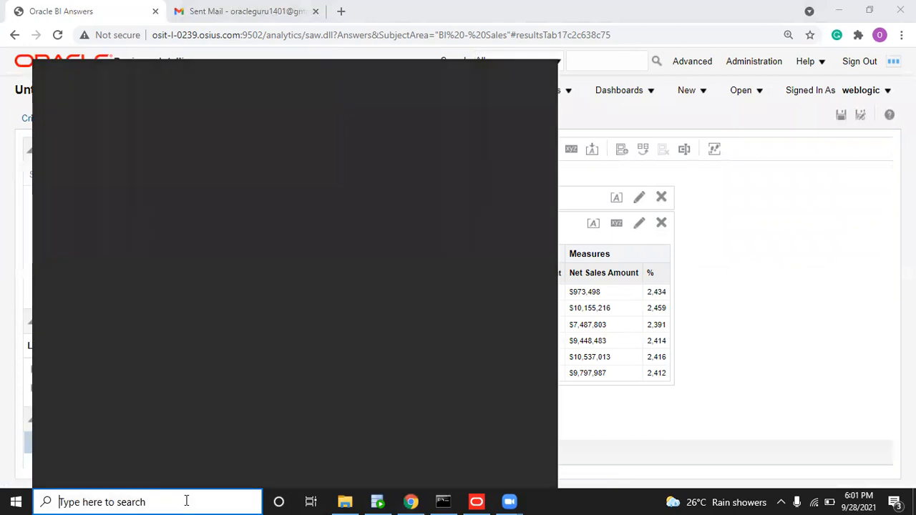
pyautogui.write('CAL')
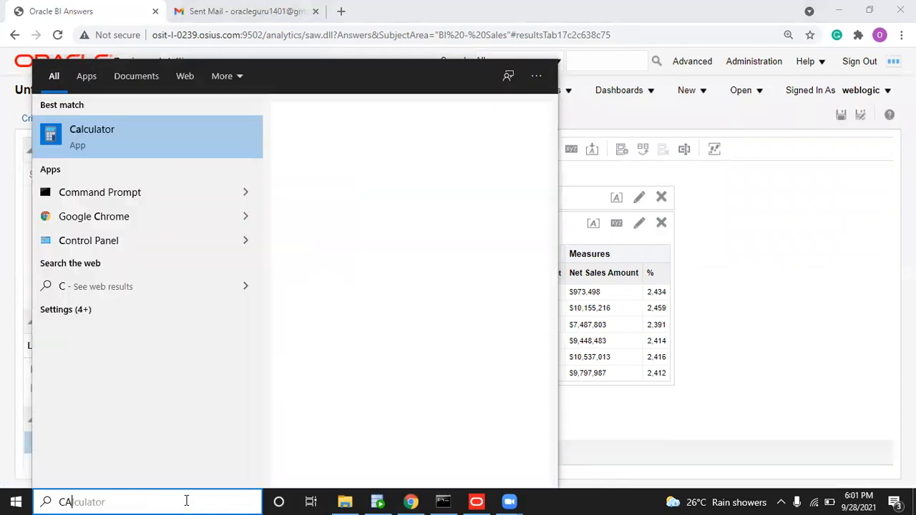
pyautogui.click(117, 130)
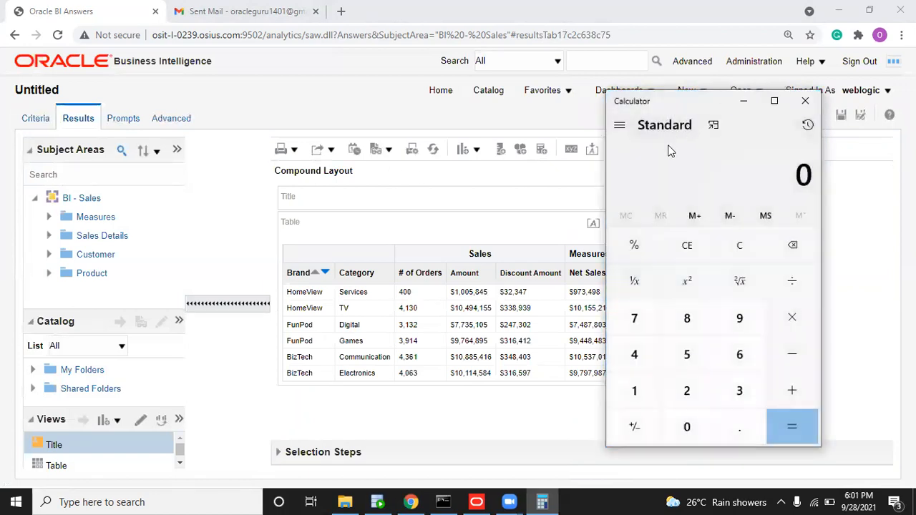
# Step: Divide 973498 by 400 in Calculator and compare the quotient with the HomeView Services row's % value in the results
pyautogui.write('973')
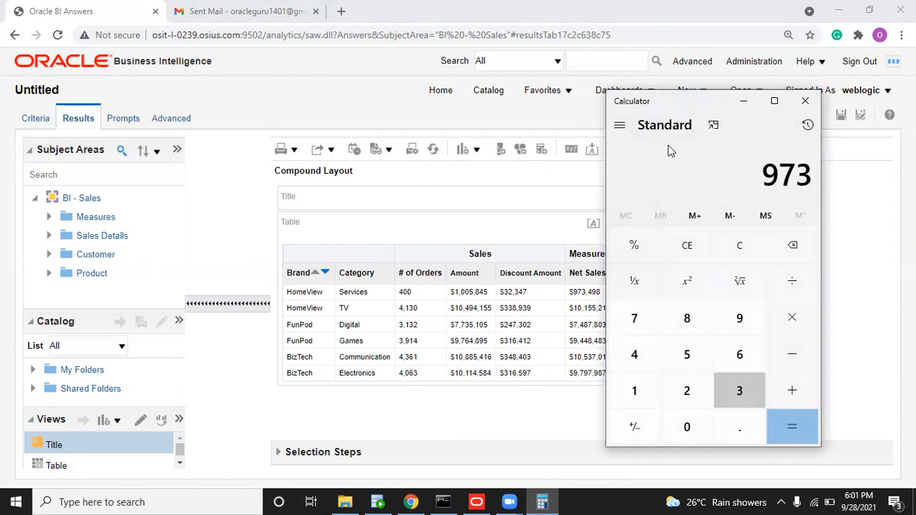
pyautogui.write(',498')
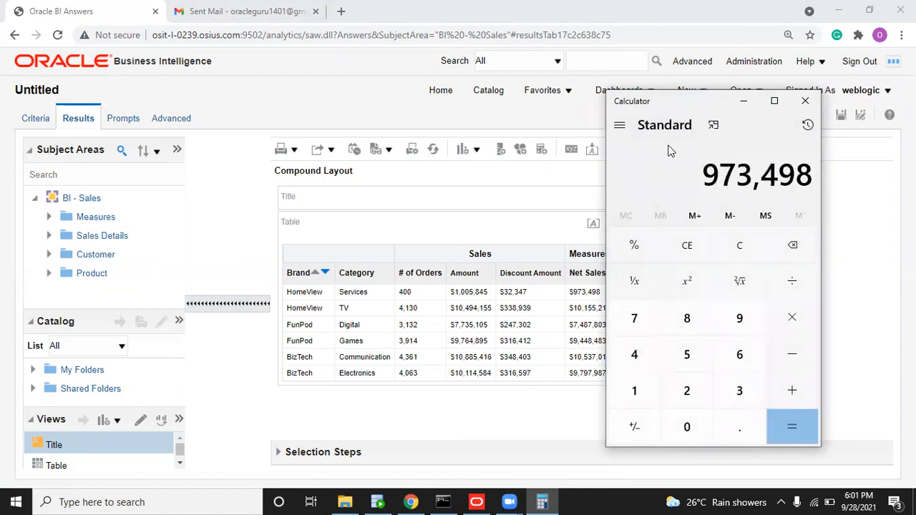
pyautogui.click(796, 281)
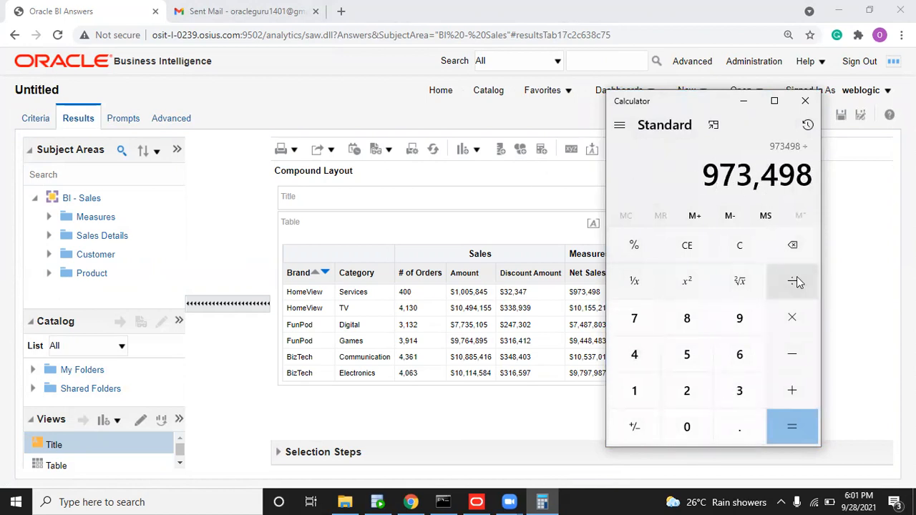
pyautogui.write('400')
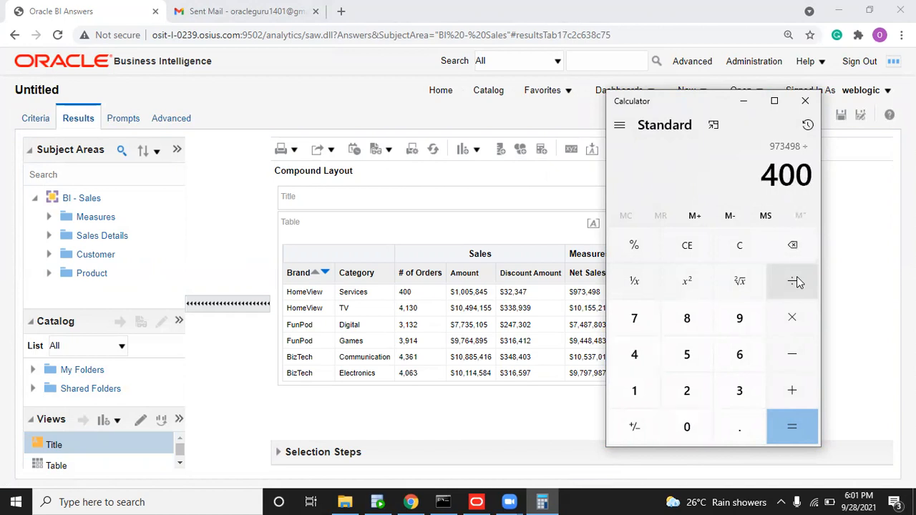
pyautogui.press('Return')
pyautogui.click(743, 101)
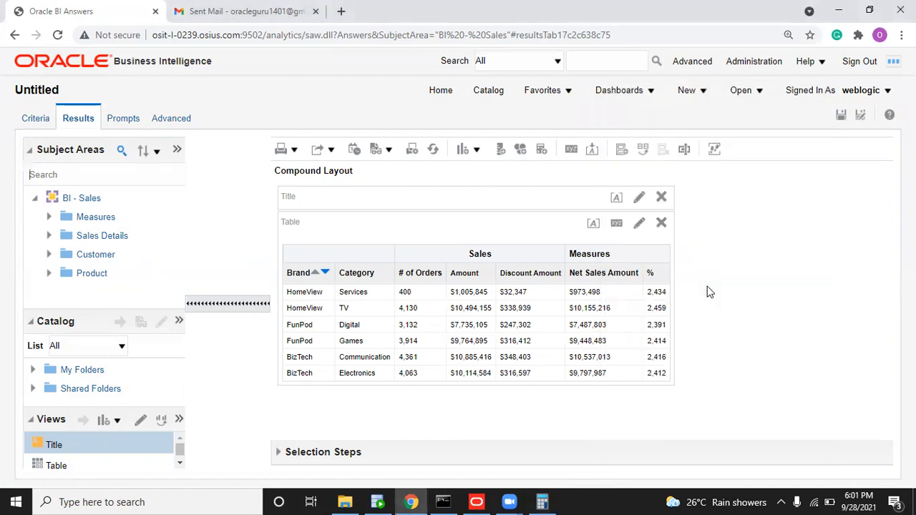
pyautogui.hotkey('alt', 'Tab')
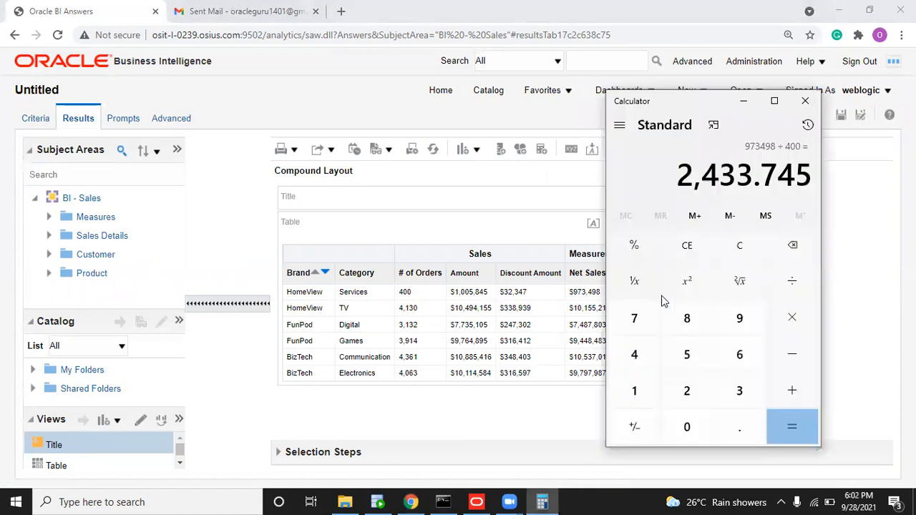
pyautogui.hotkey('alt', 'Tab')
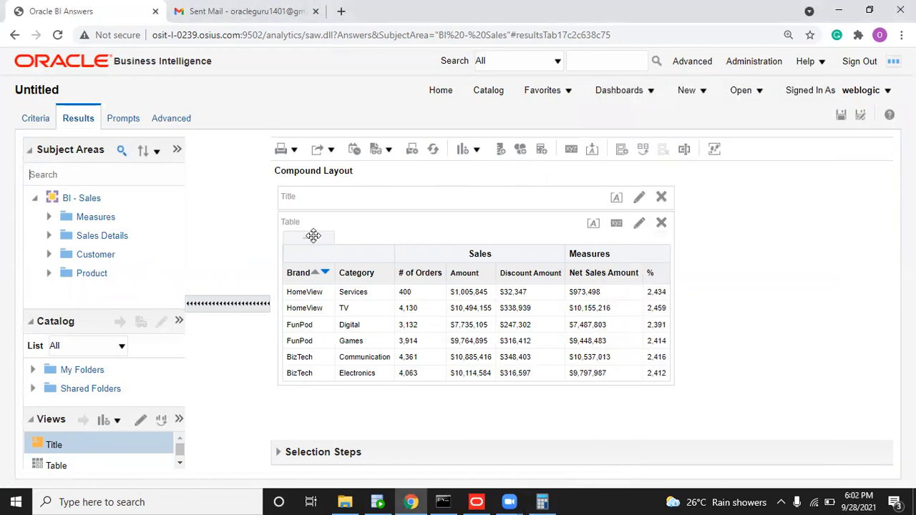
pyautogui.click(33, 123)
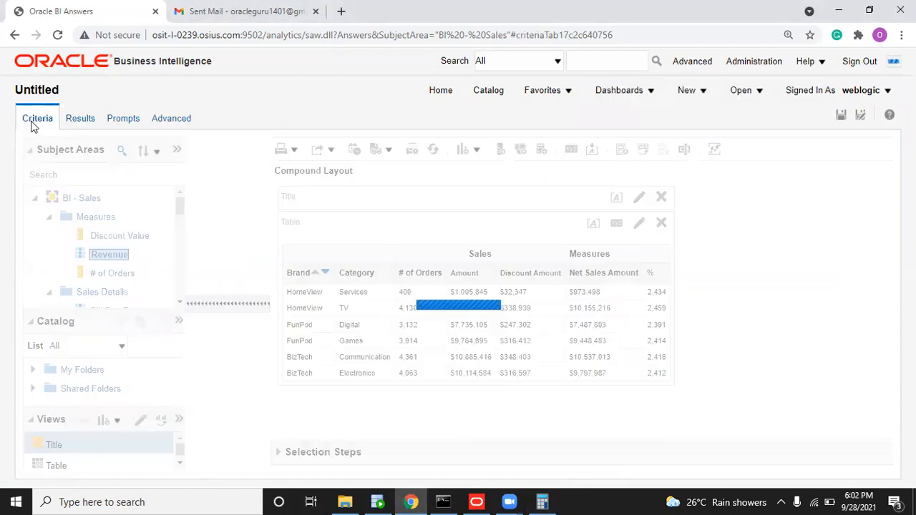
pyautogui.click(87, 119)
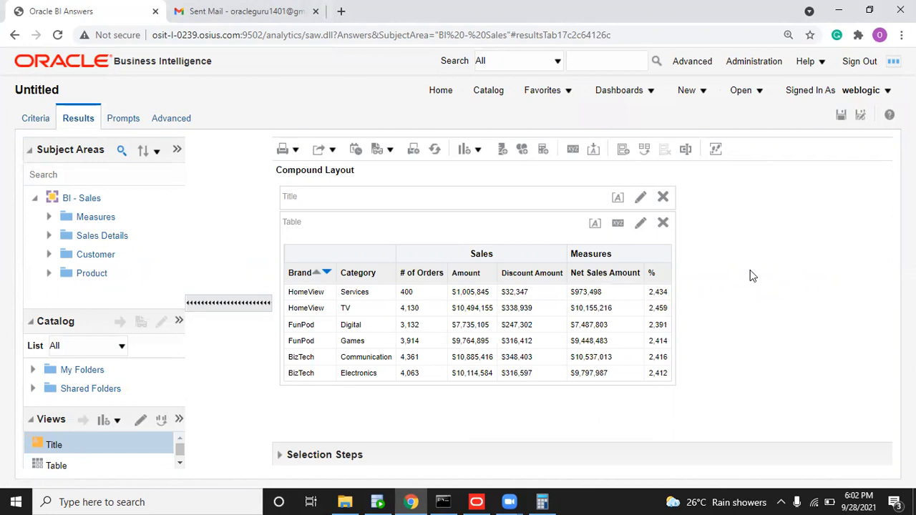
# Step: Return to the criteria and override the % column's default data format with 2 decimal places
pyautogui.click(44, 121)
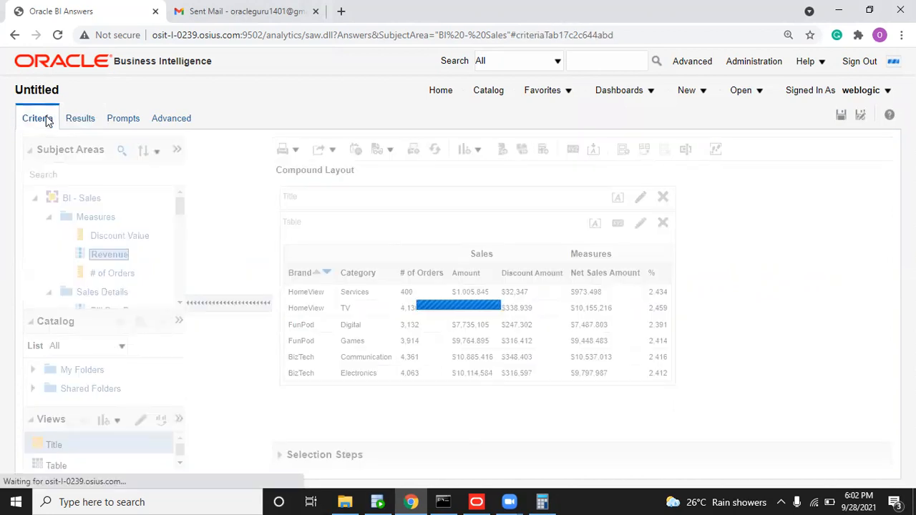
pyautogui.click(840, 236)
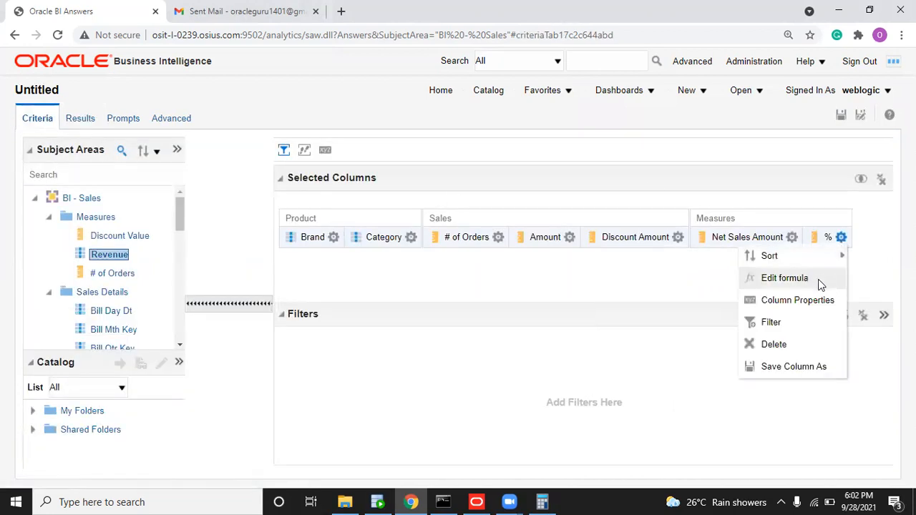
pyautogui.click(810, 300)
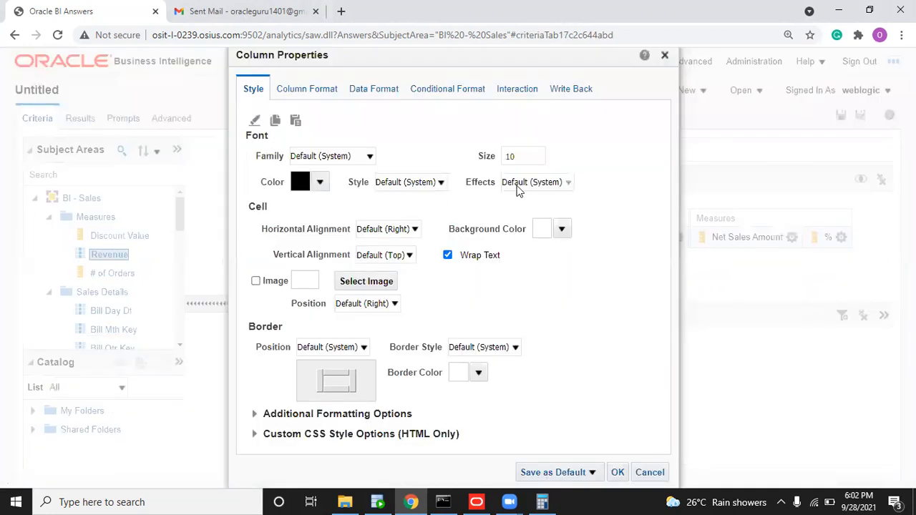
pyautogui.click(392, 90)
pyautogui.click(252, 118)
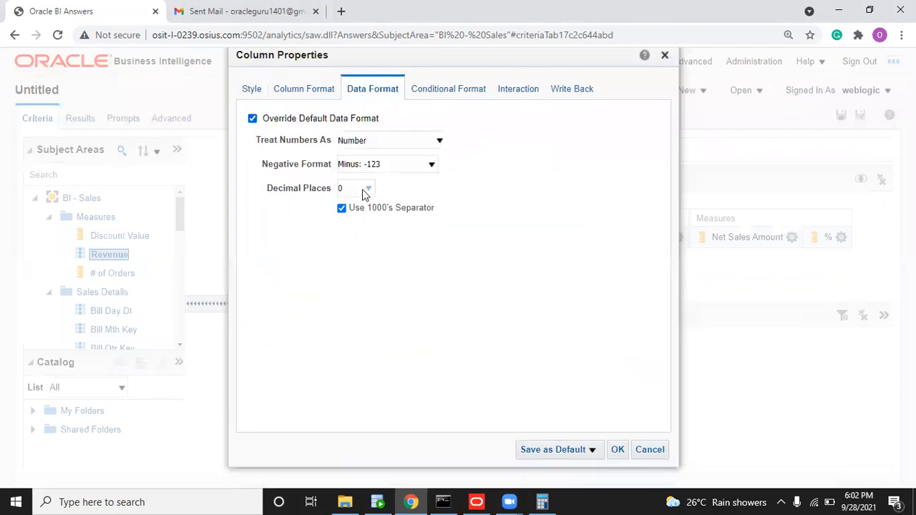
pyautogui.click(365, 189)
pyautogui.click(356, 224)
# Step: Set the % column's negative format to Parentheses (red): (123) with the 1000's separator enabled, apply it, and display the results
pyautogui.click(388, 161)
pyautogui.click(377, 207)
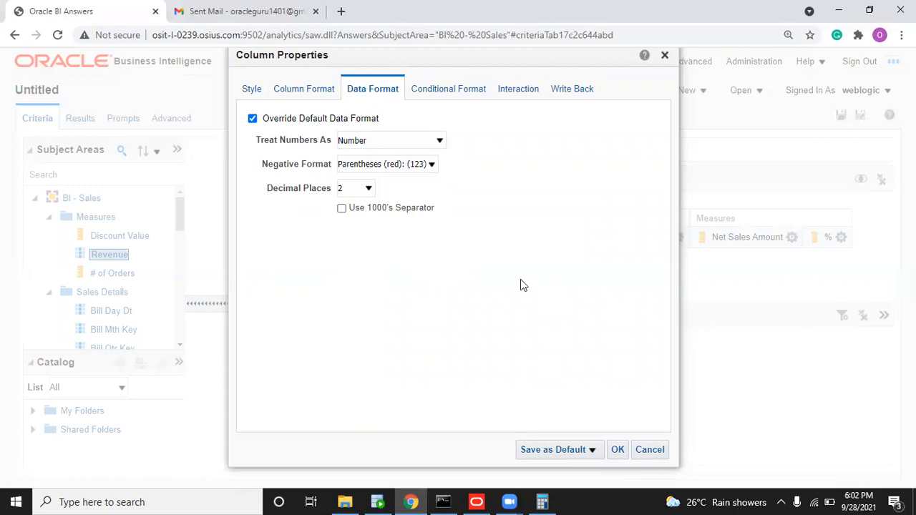
pyautogui.click(342, 208)
pyautogui.click(617, 450)
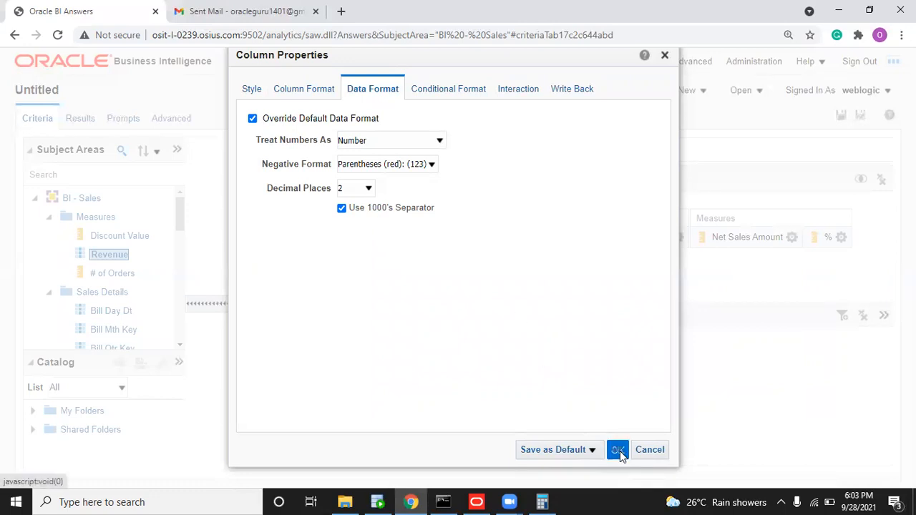
pyautogui.click(78, 119)
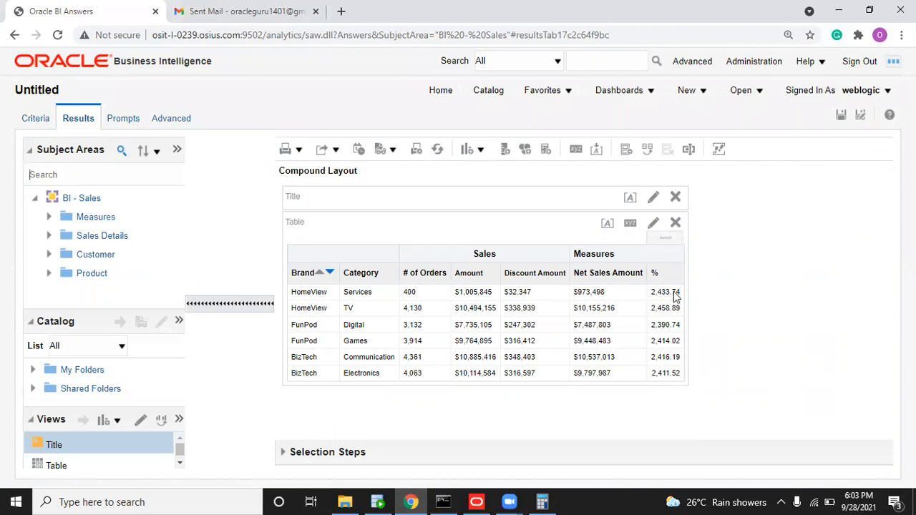
# Step: Return to the criteria, change the % column's heading to Avg Amount(Per Order), and display the results
pyautogui.click(36, 119)
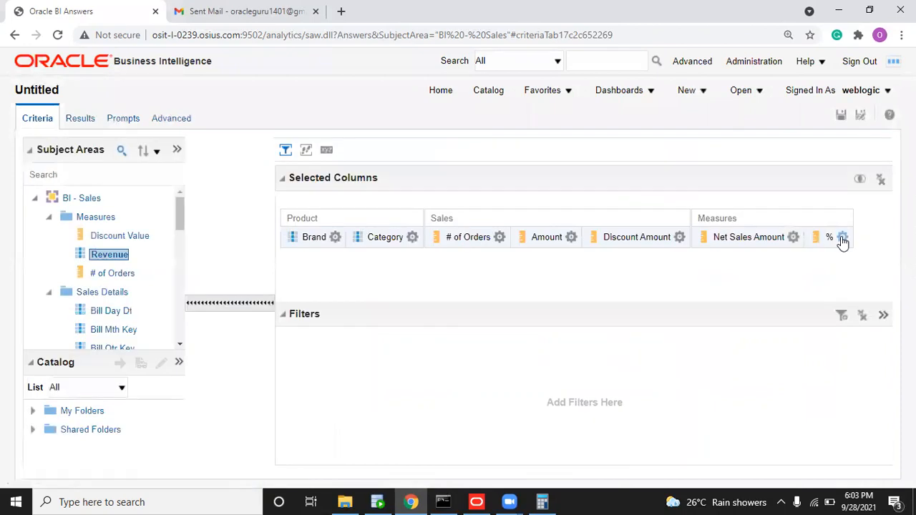
pyautogui.click(842, 236)
pyautogui.moveTo(842, 256)
pyautogui.click(799, 300)
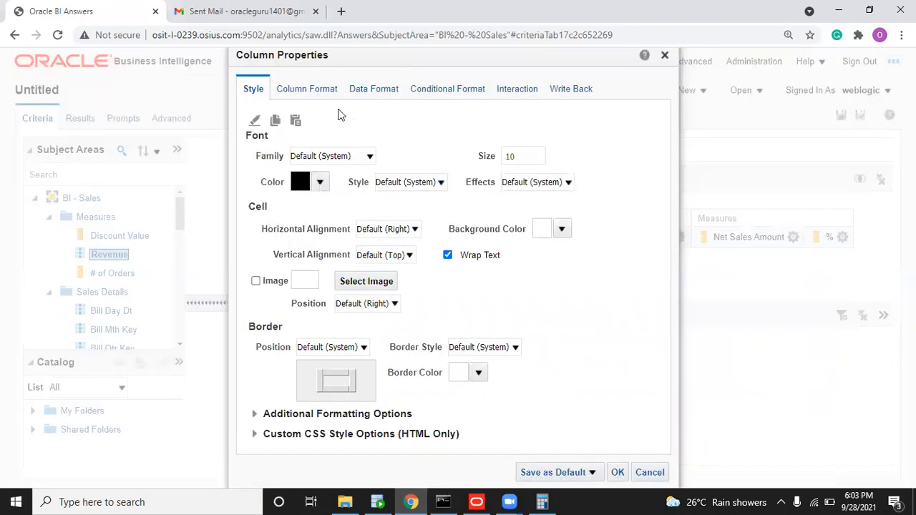
pyautogui.click(325, 91)
pyautogui.doubleClick(341, 164)
pyautogui.write('a')
pyautogui.press('BackSpace')
pyautogui.write('A')
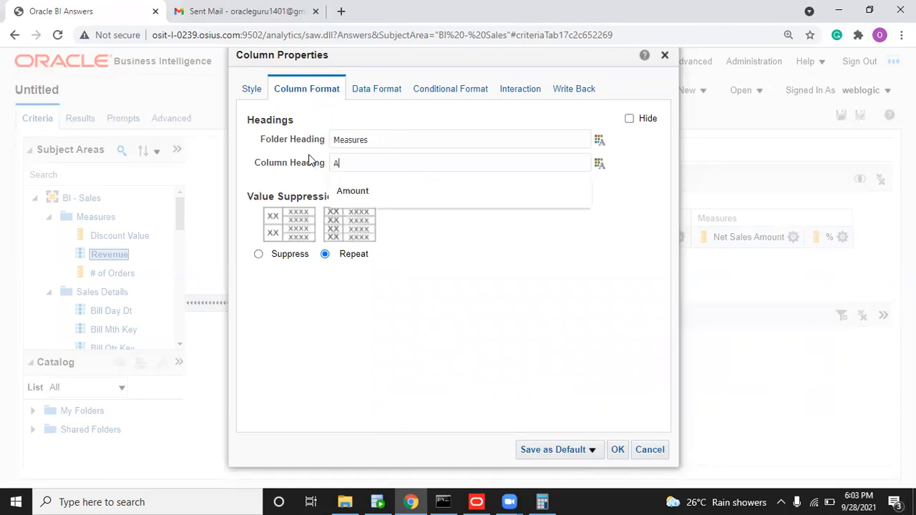
pyautogui.write('vg Amount')
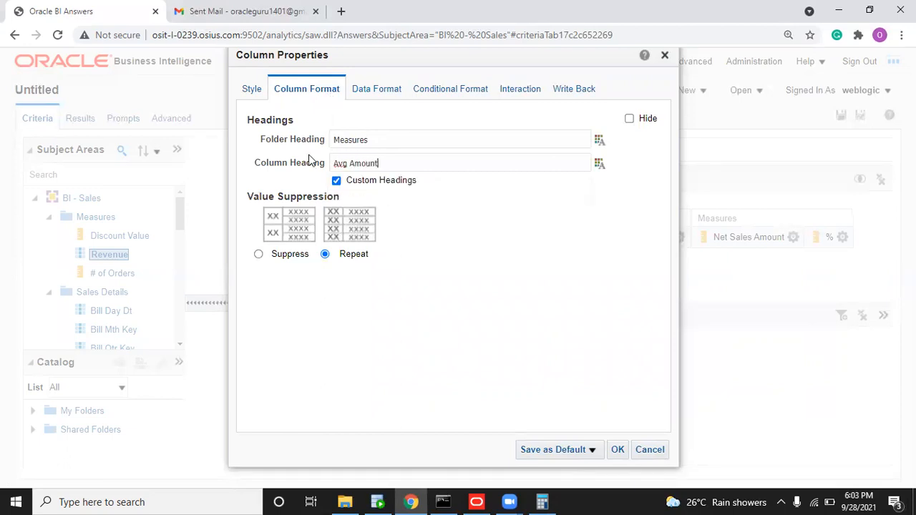
pyautogui.write('(Per Order_)')
pyautogui.click(618, 449)
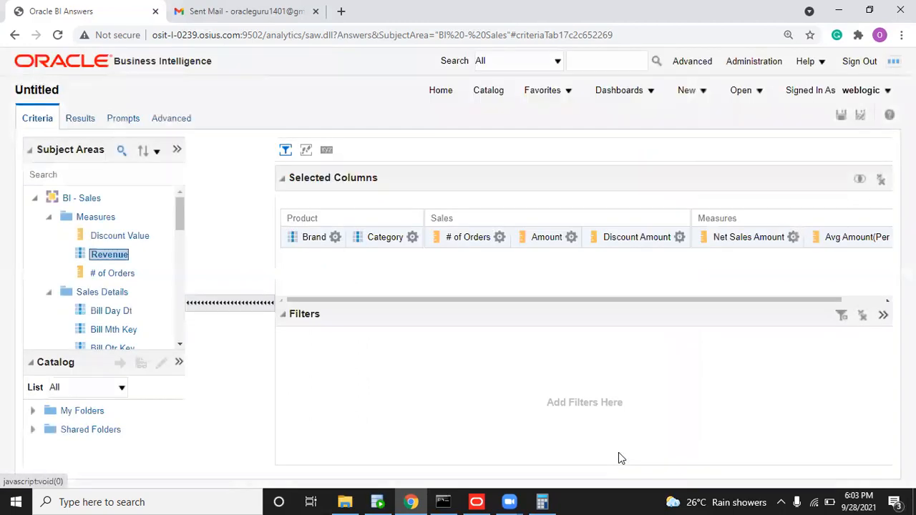
pyautogui.click(79, 116)
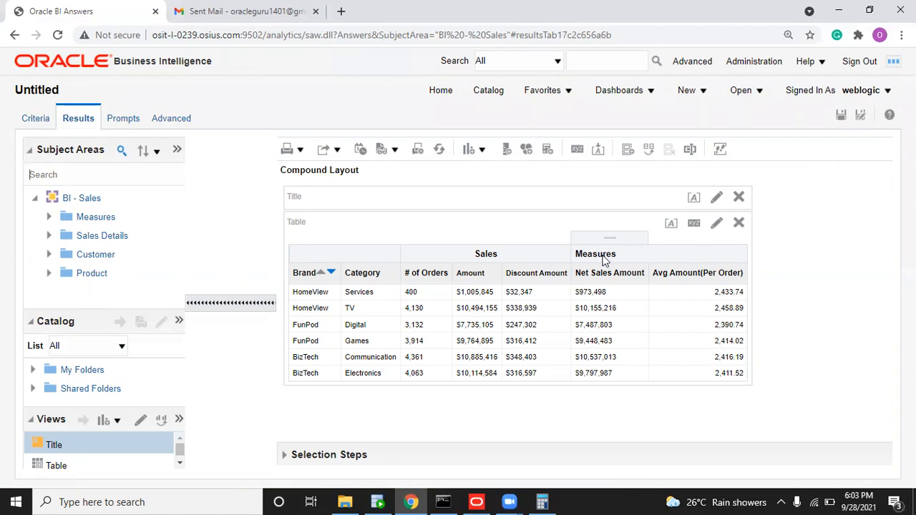
# Step: Return to the criteria and set the Net Sales Amount column's folder heading to Sales
pyautogui.click(41, 122)
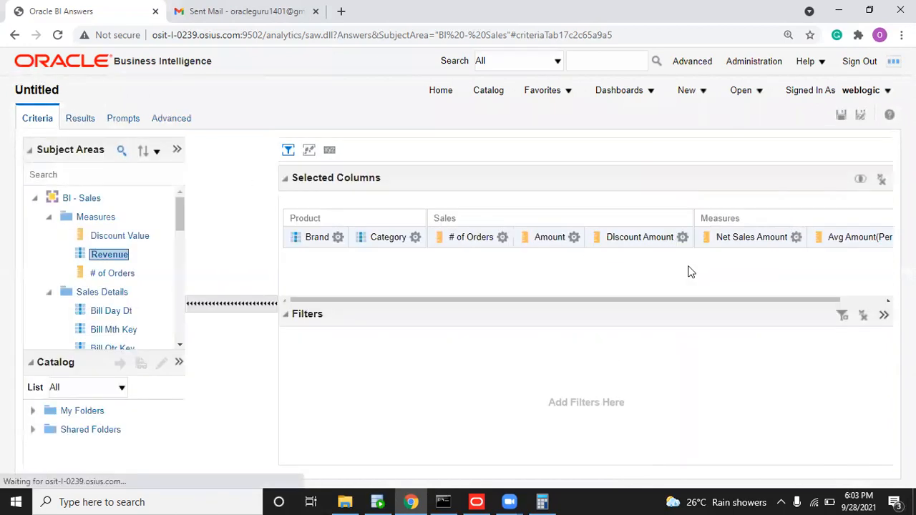
pyautogui.click(796, 237)
pyautogui.click(798, 298)
pyautogui.click(306, 89)
pyautogui.moveTo(375, 142); pyautogui.dragTo(289, 140)
pyautogui.write('Sales')
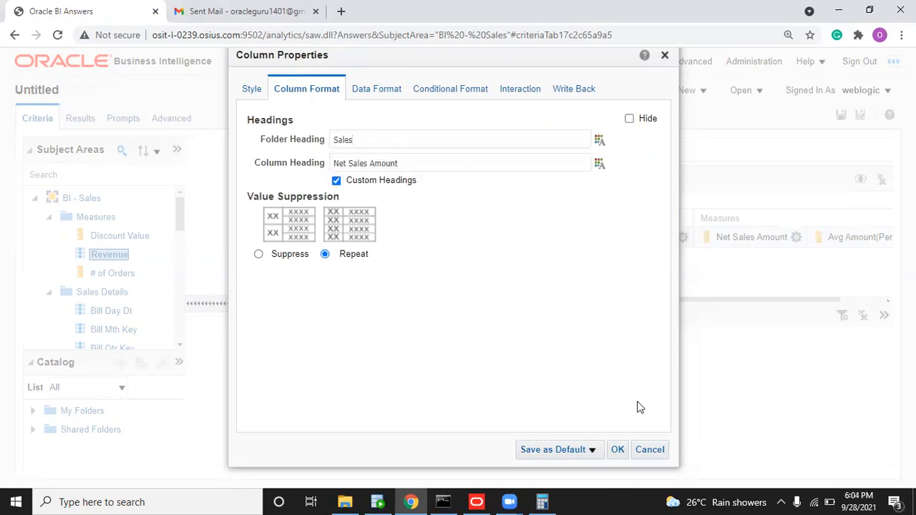
pyautogui.click(618, 449)
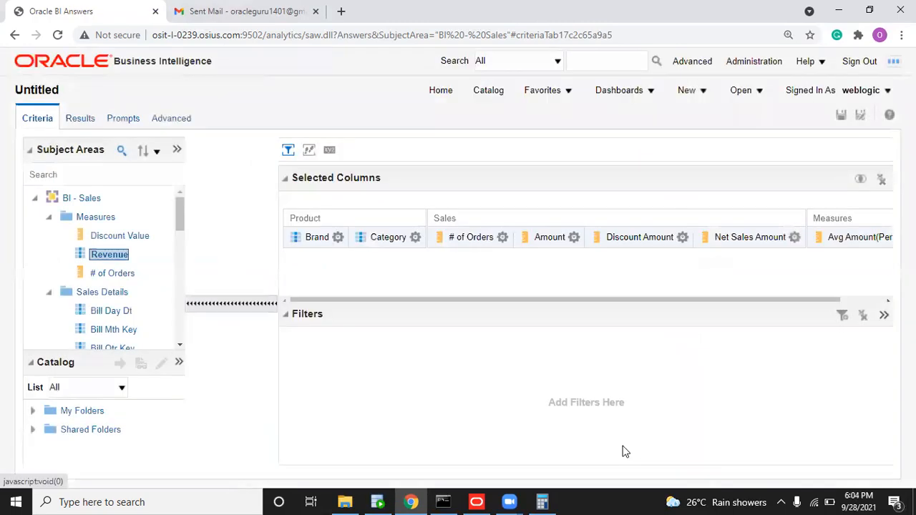
# Step: Set the Avg Amount(Per Order) column's folder heading to Sales and display the results
pyautogui.moveTo(831, 301); pyautogui.dragTo(882, 299)
pyautogui.click(882, 238)
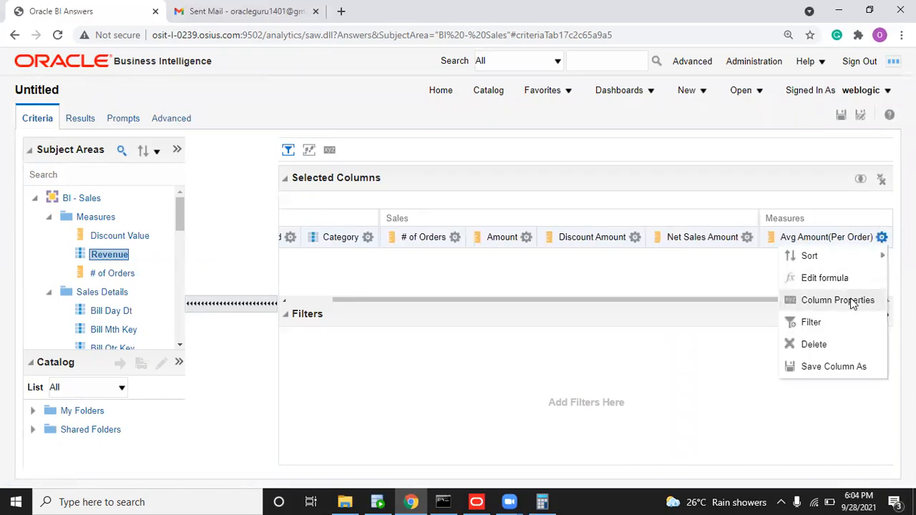
pyautogui.click(850, 298)
pyautogui.moveTo(390, 166); pyautogui.dragTo(307, 163)
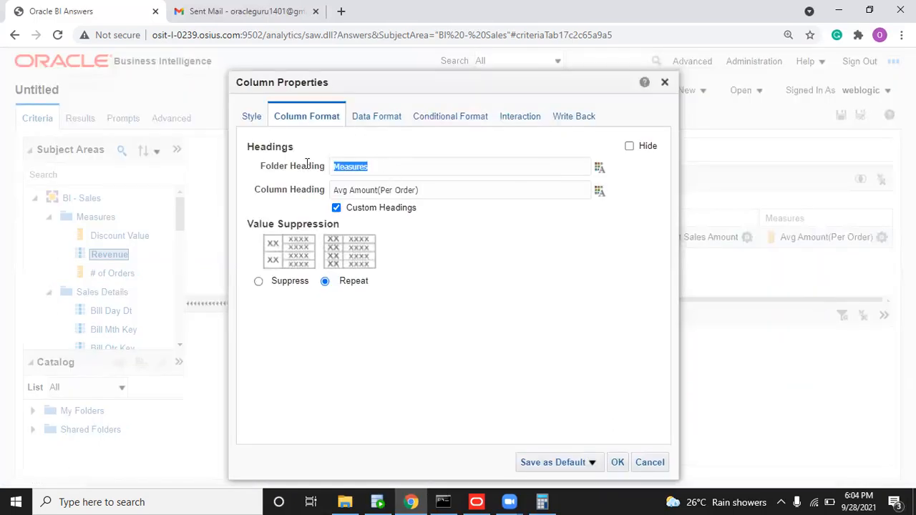
pyautogui.write('Sales')
pyautogui.click(615, 463)
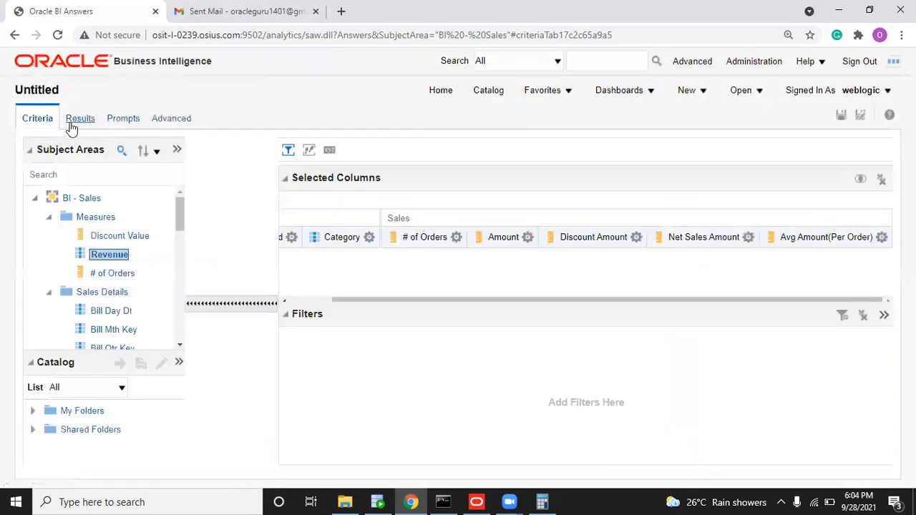
pyautogui.click(72, 124)
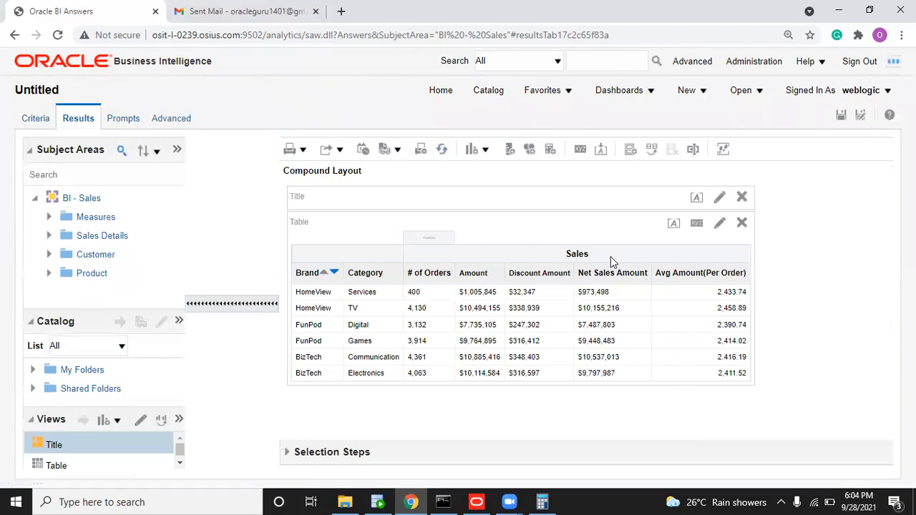
# Step: Set the table view's properties to display only the column headings, without the folder headings
pyautogui.click(698, 225)
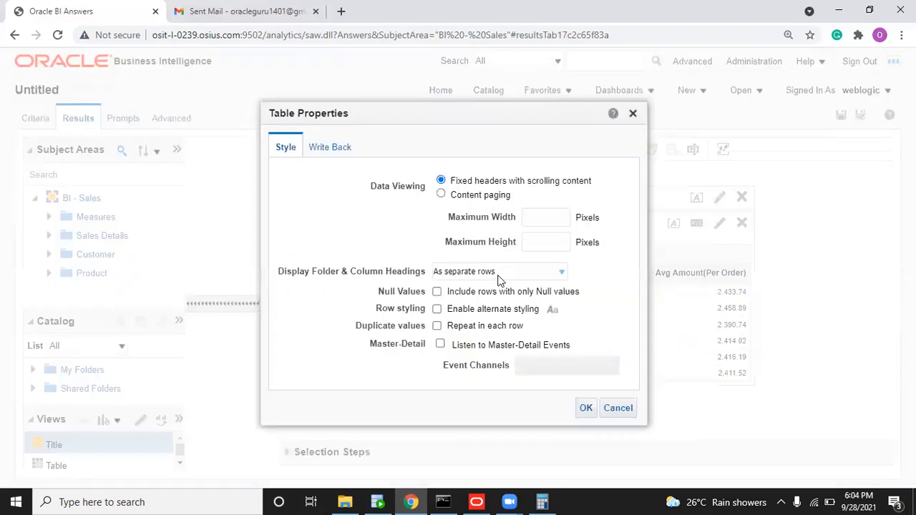
pyautogui.click(504, 275)
pyautogui.click(494, 287)
pyautogui.click(586, 407)
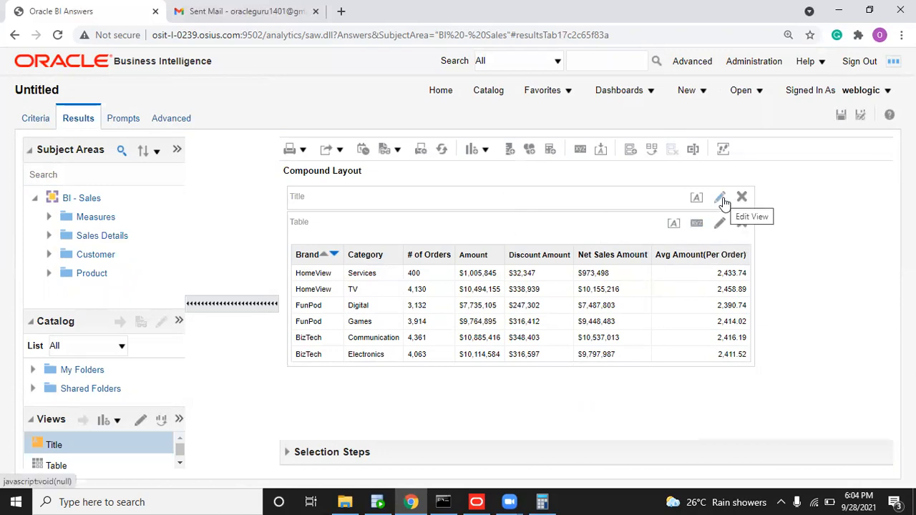
# Step: Open the save dialog for the analysis and dismiss it without saving
pyautogui.click(841, 116)
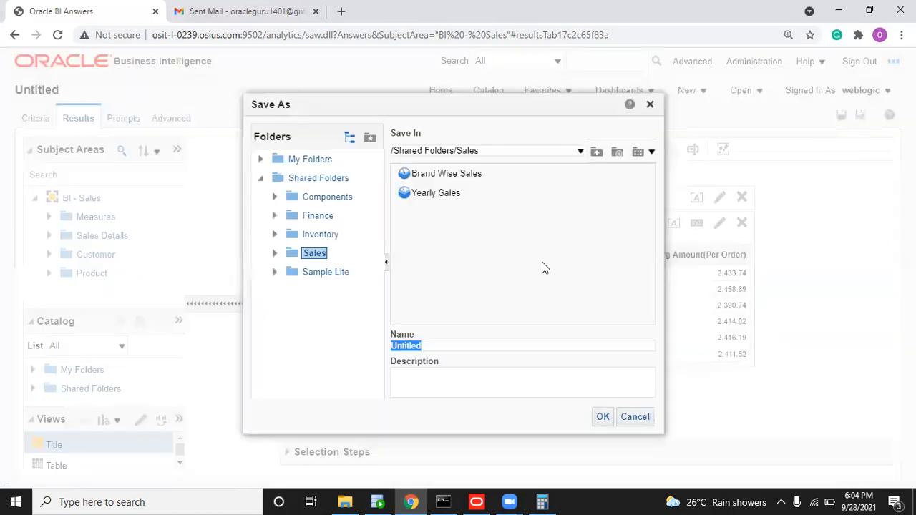
pyautogui.click(633, 416)
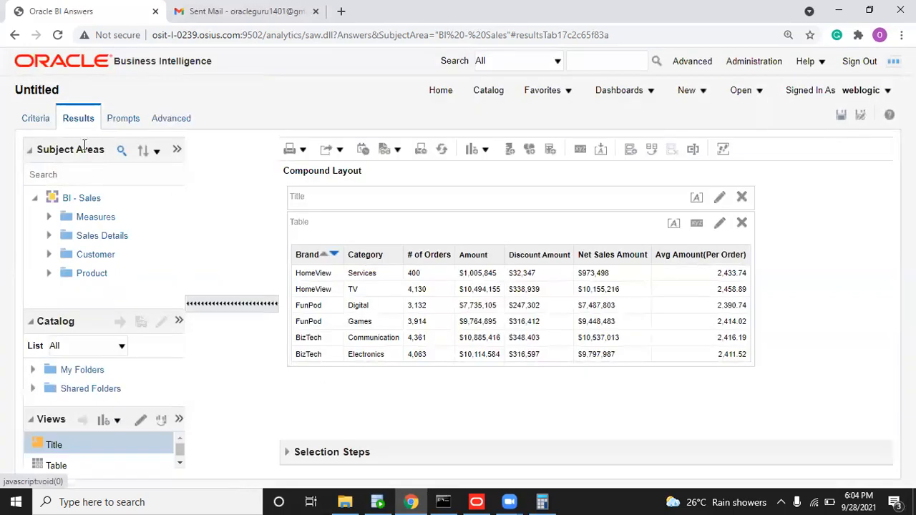
# Step: Review the sales analysis's results table and return to its criteria
pyautogui.click(37, 122)
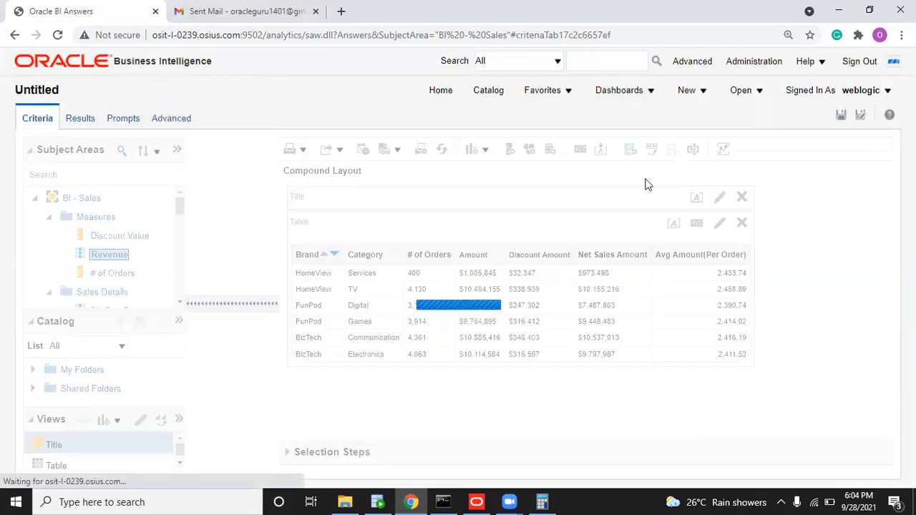
pyautogui.click(80, 119)
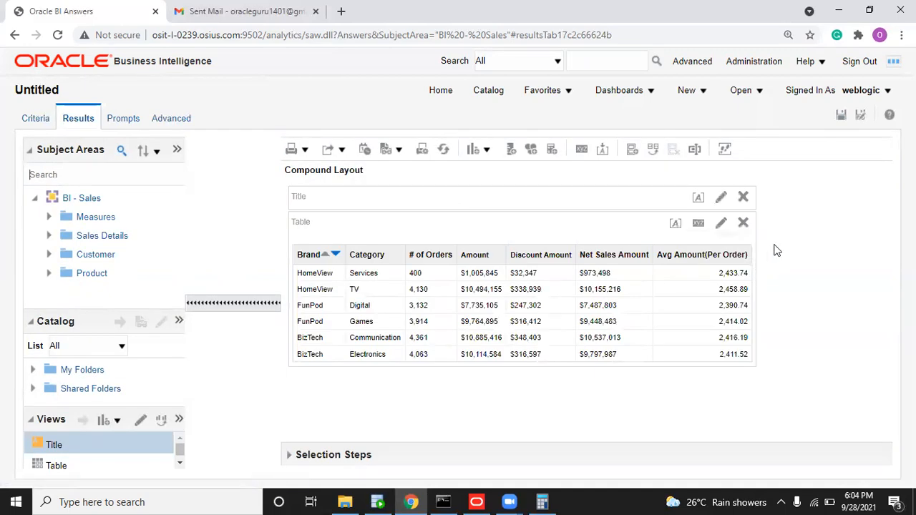
pyautogui.click(37, 123)
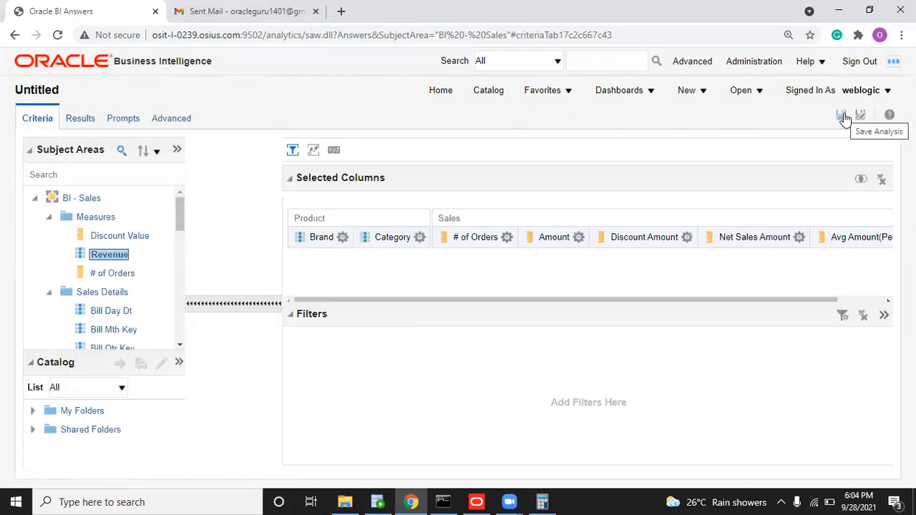
pyautogui.click(842, 116)
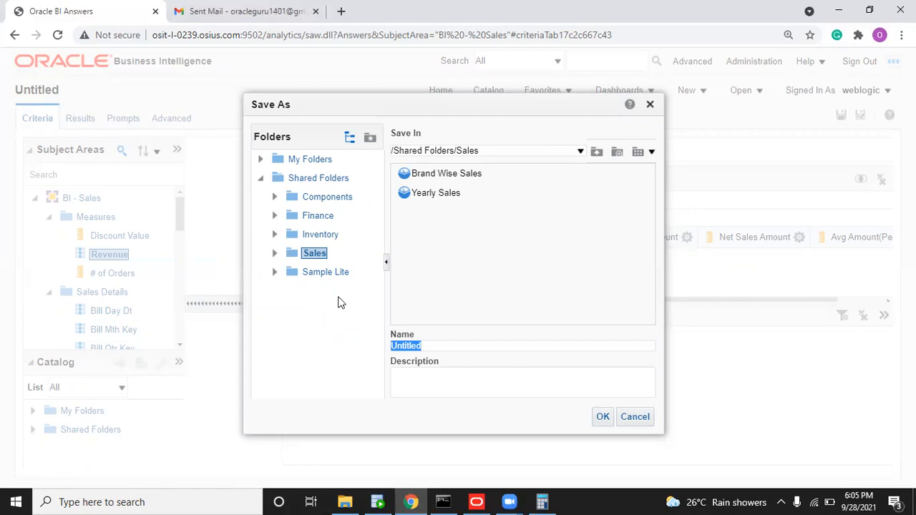
pyautogui.click(313, 236)
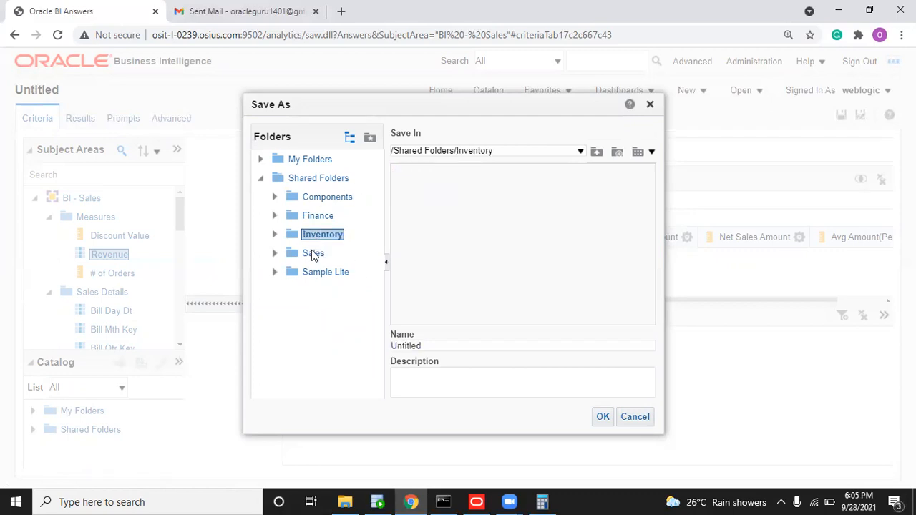
pyautogui.click(313, 254)
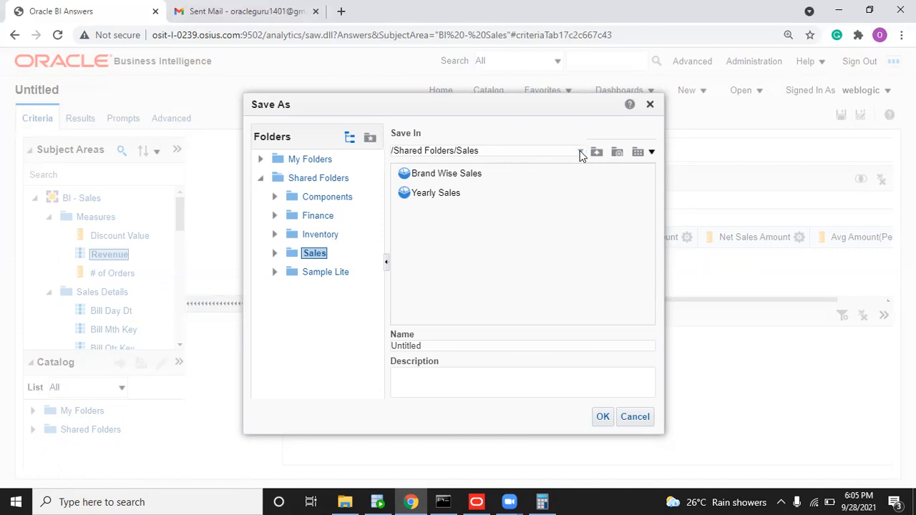
pyautogui.click(633, 417)
# Step: Create a folder named Order Management inside the catalog's shared Sales folder
pyautogui.click(489, 91)
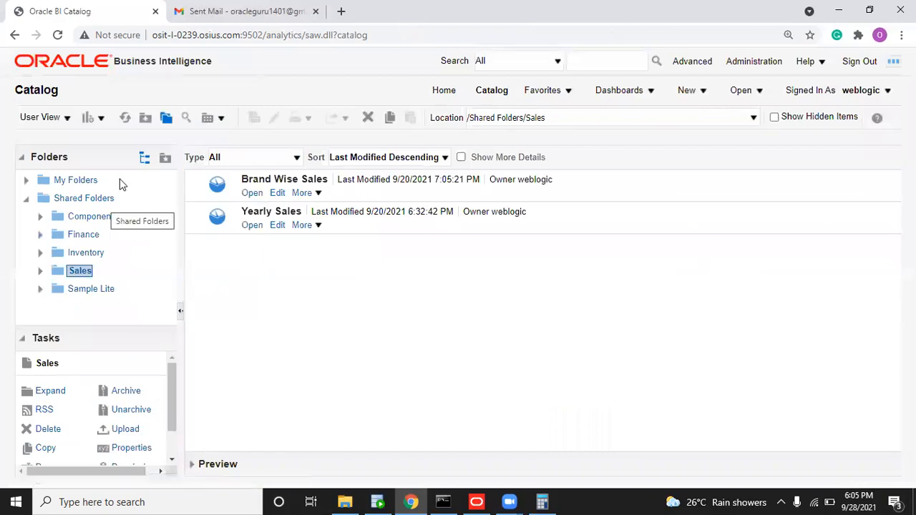
pyautogui.click(102, 123)
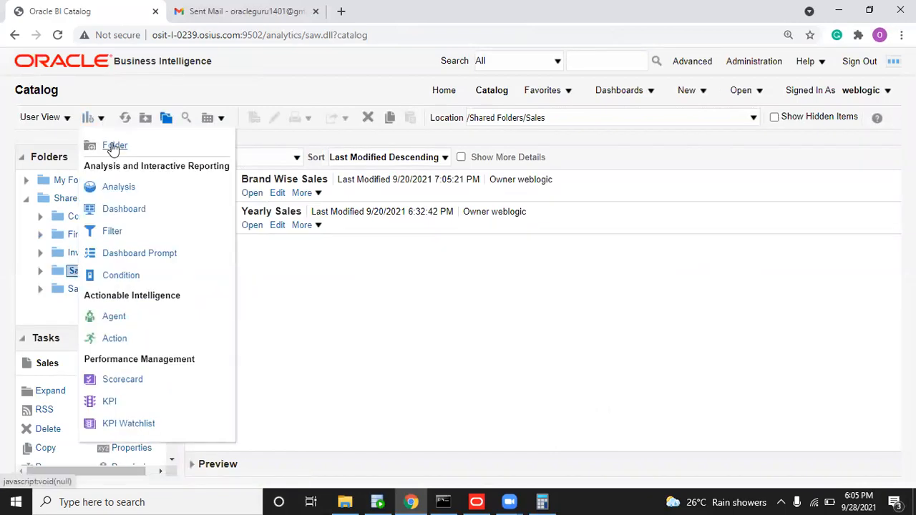
pyautogui.click(112, 146)
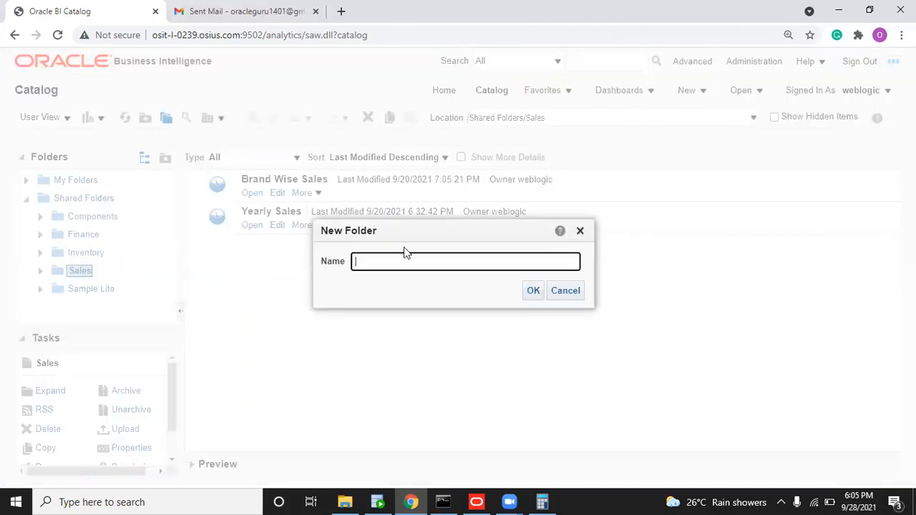
pyautogui.write('Order M')
pyautogui.write('gement')
pyautogui.click(532, 291)
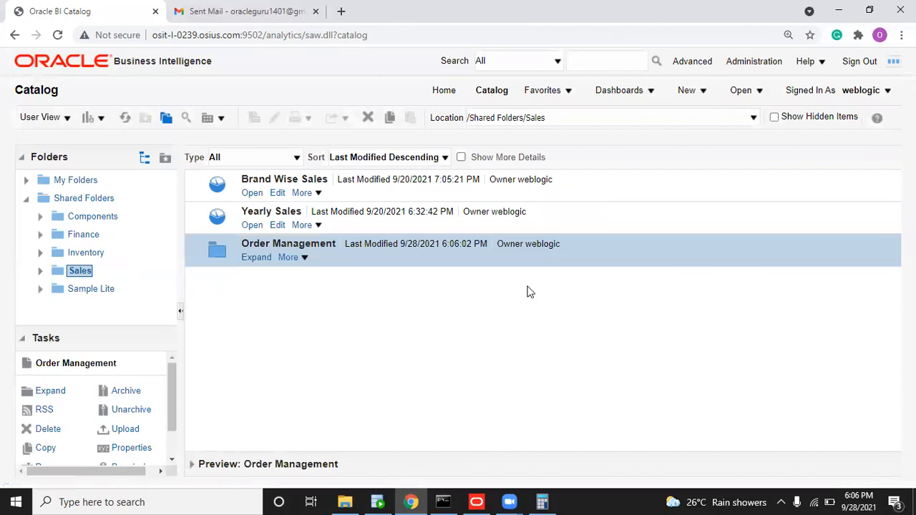
# Step: Delete the Order Management folder from the shared Sales folder
pyautogui.click(287, 260)
pyautogui.click(310, 295)
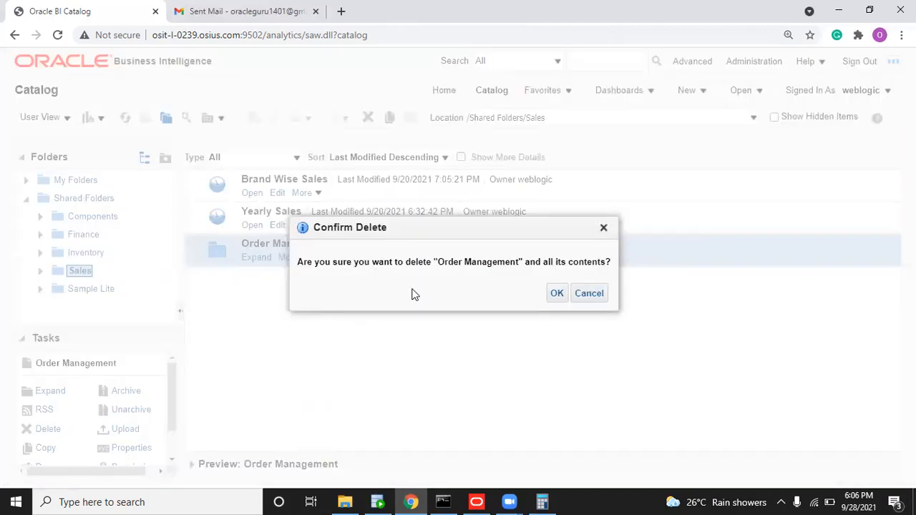
pyautogui.click(557, 293)
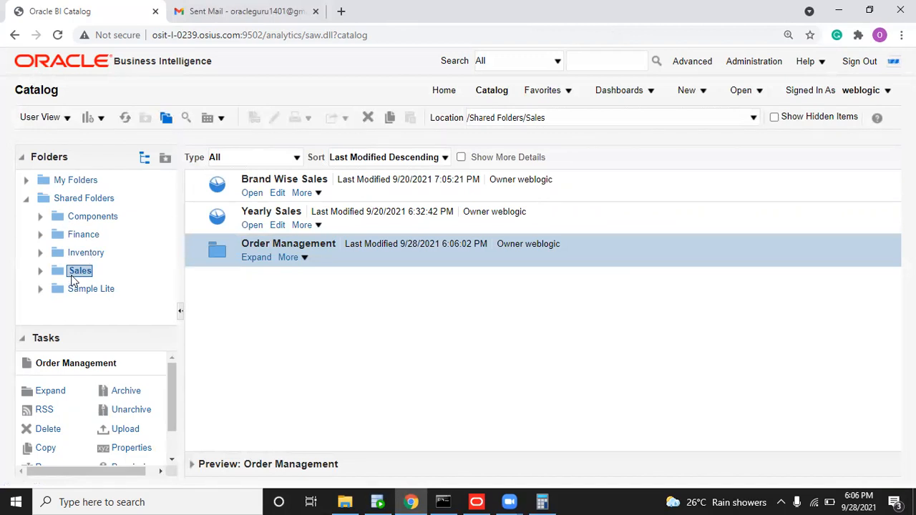
# Step: Create a folder named Order Management directly under Shared Folders
pyautogui.click(76, 201)
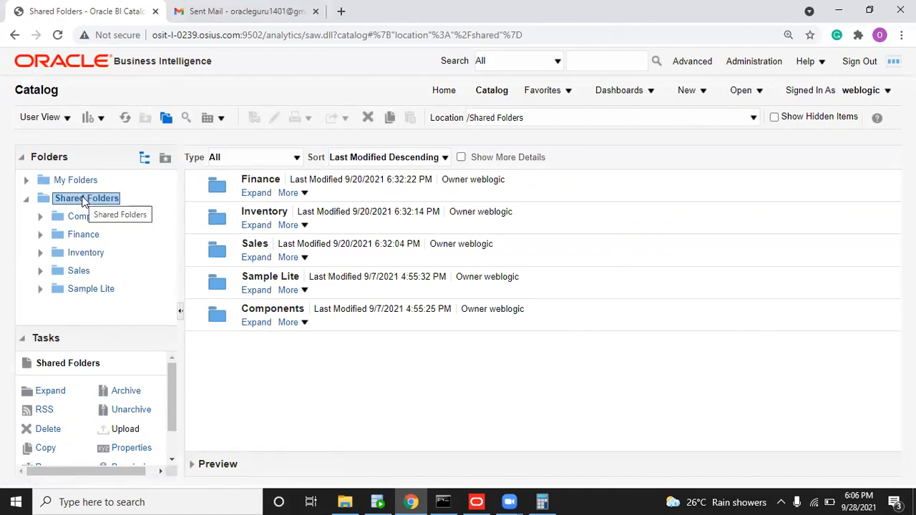
pyautogui.click(25, 200)
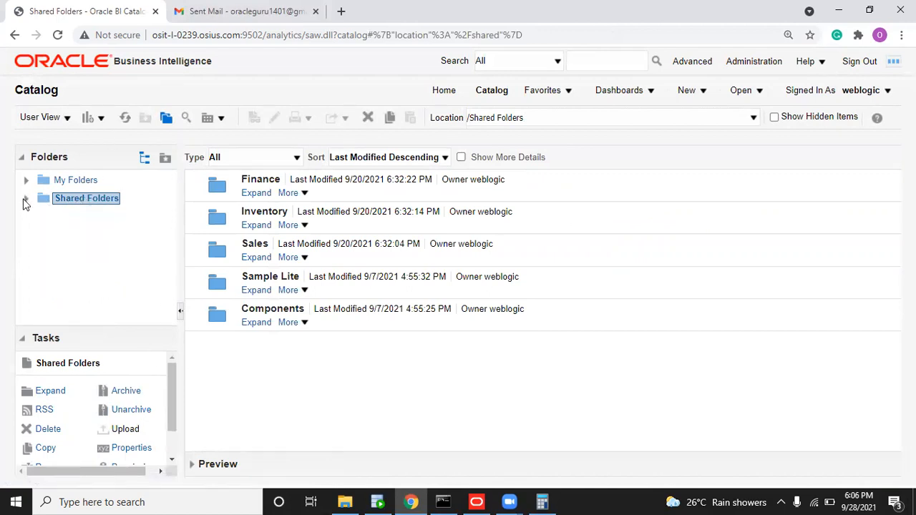
pyautogui.click(25, 200)
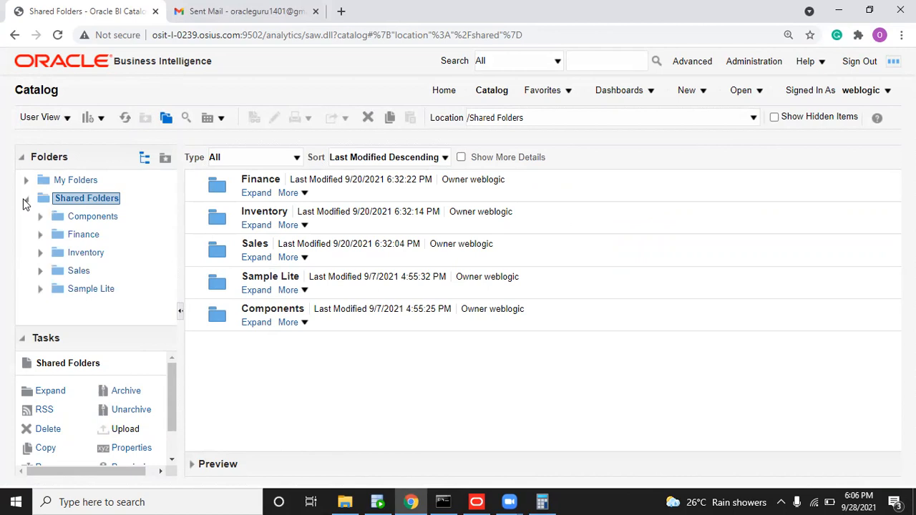
pyautogui.click(101, 118)
pyautogui.click(107, 146)
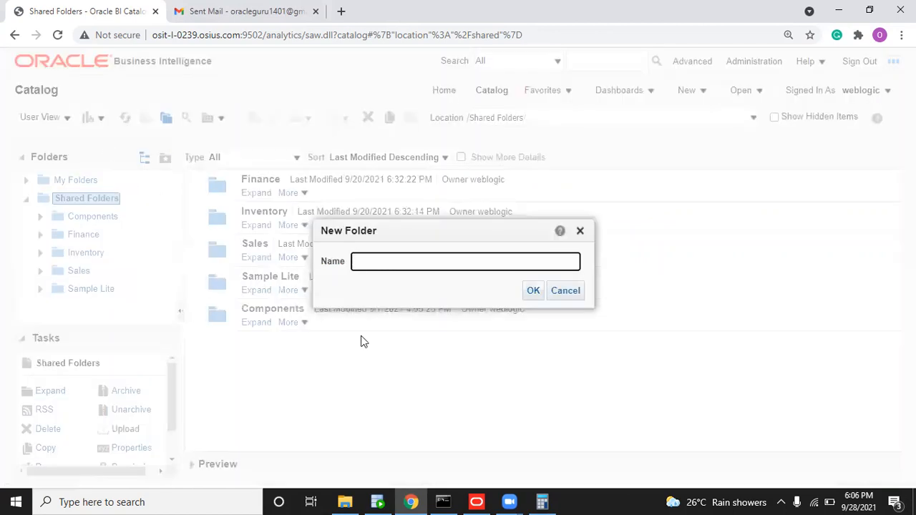
pyautogui.write('Order Management')
pyautogui.click(534, 291)
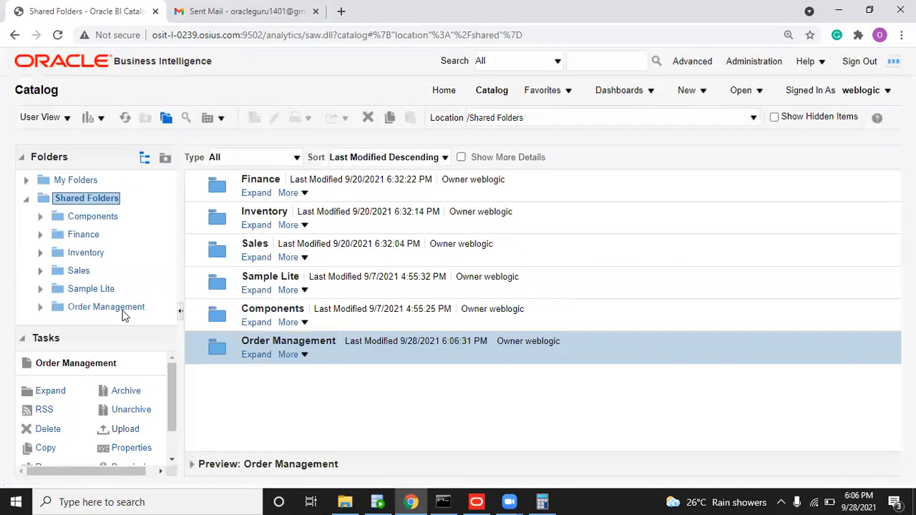
# Step: View the new Order Management folder and return to the untitled analysis's results
pyautogui.click(122, 312)
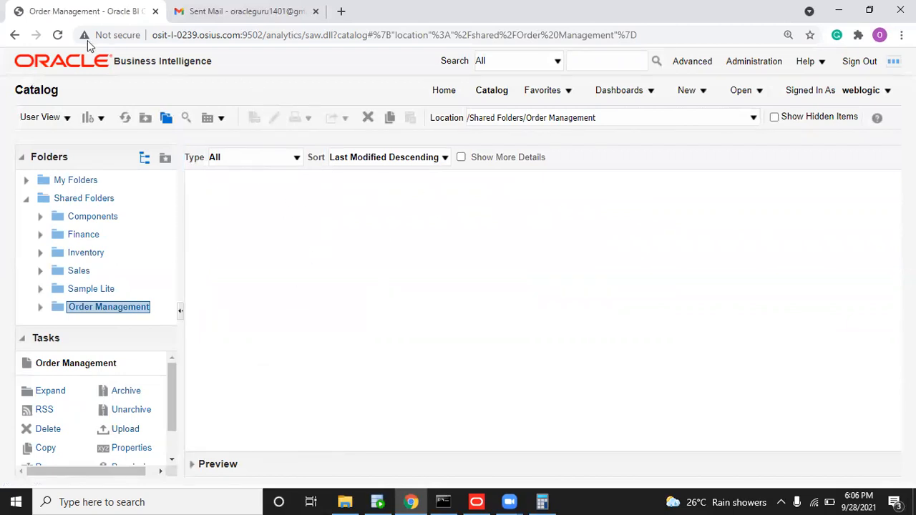
pyautogui.click(15, 36)
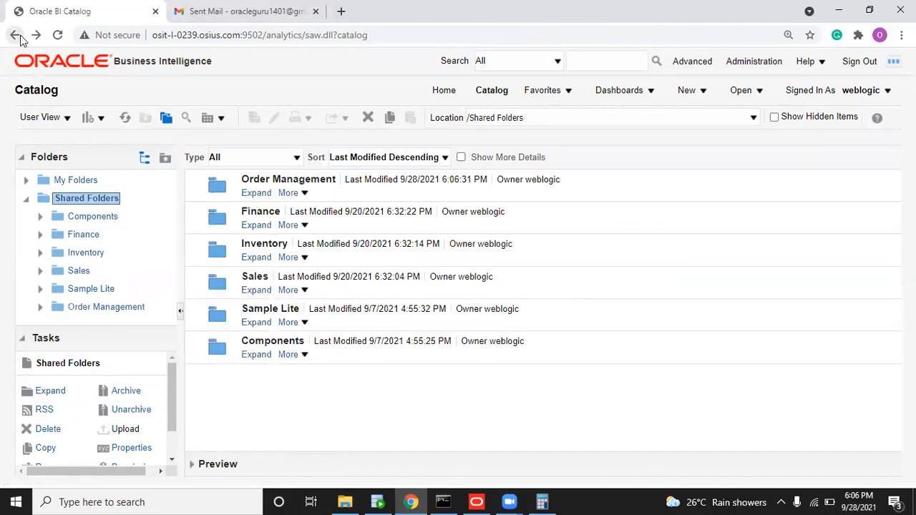
pyautogui.click(15, 35)
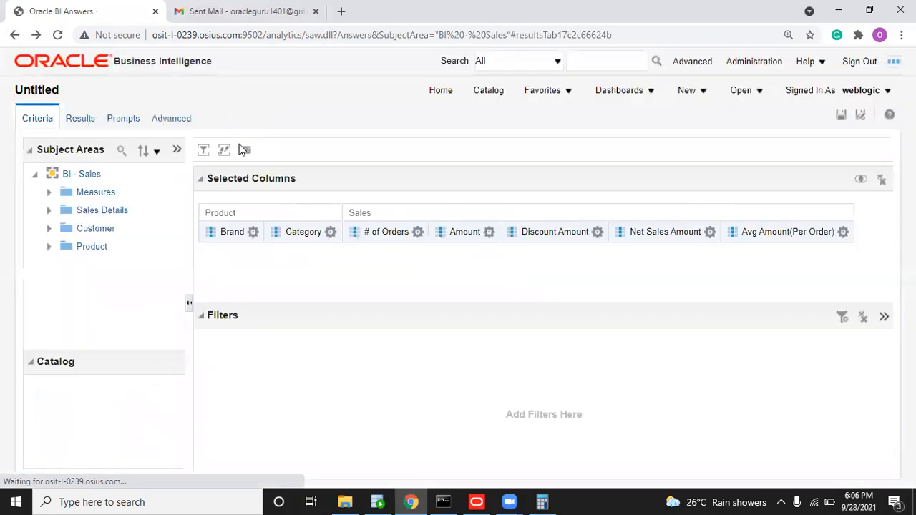
pyautogui.click(80, 120)
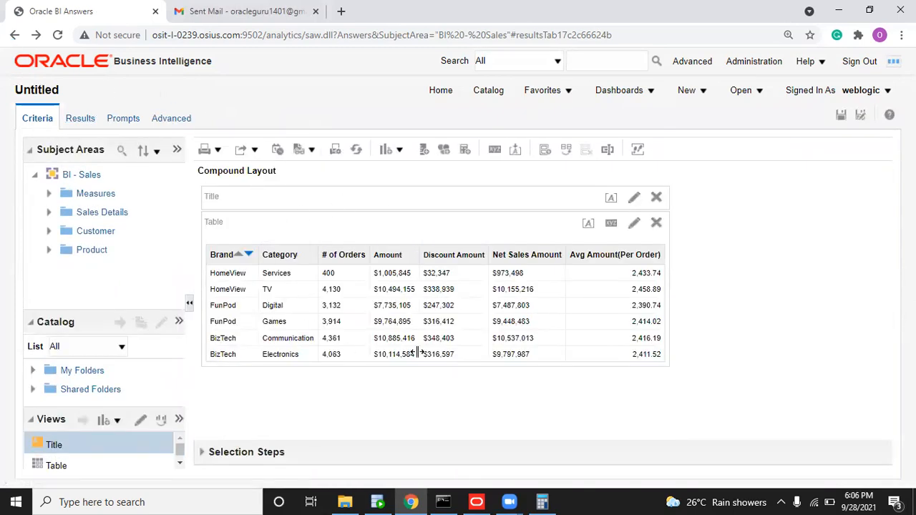
# Step: Save the untitled analysis as Product Sales Details in /Shared Folders/Order Management
pyautogui.click(842, 115)
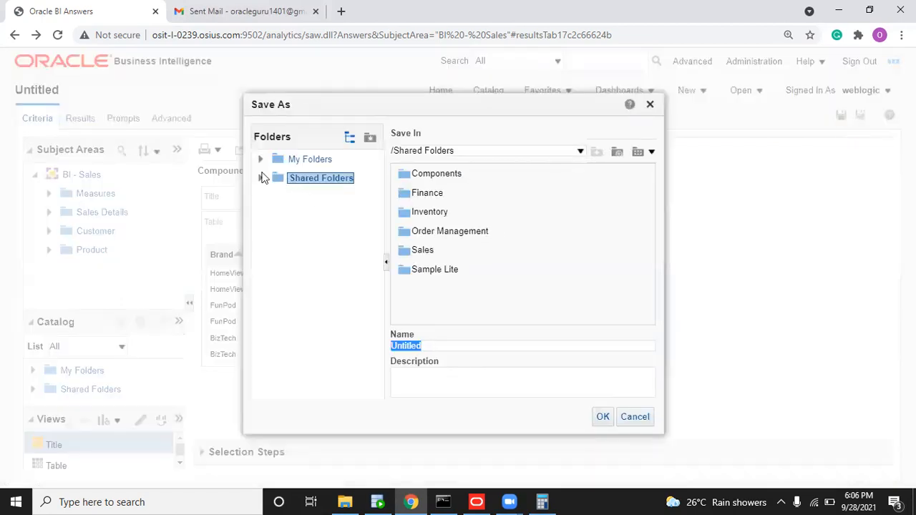
pyautogui.click(261, 177)
pyautogui.click(345, 255)
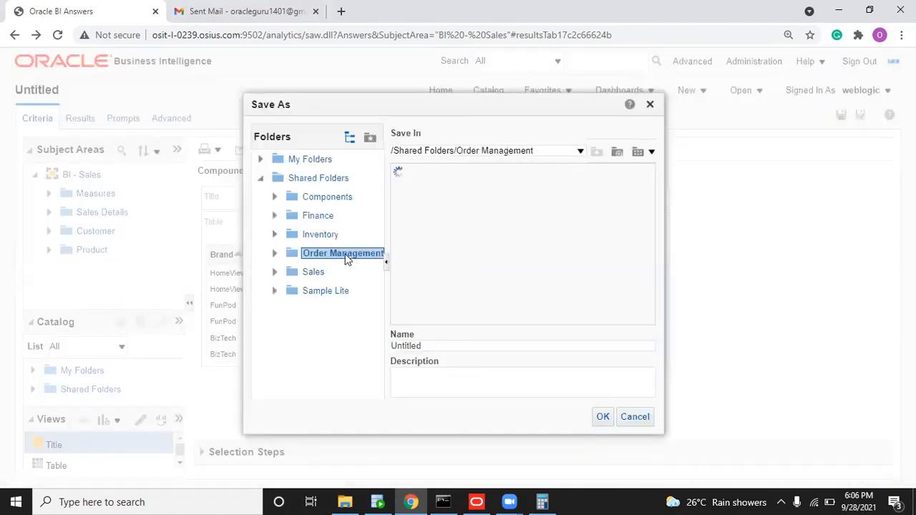
pyautogui.moveTo(430, 348); pyautogui.dragTo(383, 346)
pyautogui.press('BackSpace')
pyautogui.write('Brand')
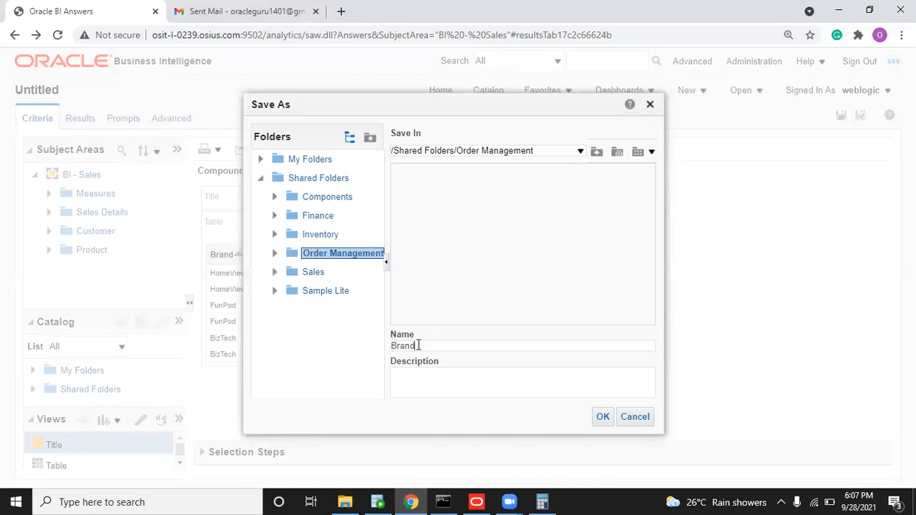
pyautogui.press('BackSpace')
pyautogui.press('BackSpace')
pyautogui.press('BackSpace')
pyautogui.press('BackSpace')
pyautogui.press('BackSpace')
pyautogui.write('Product Sales Details')
pyautogui.click(602, 416)
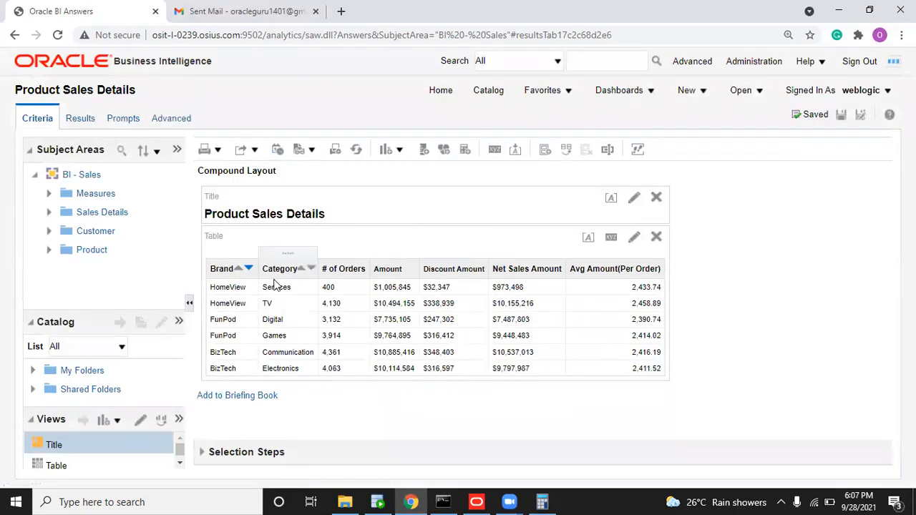
pyautogui.click(49, 213)
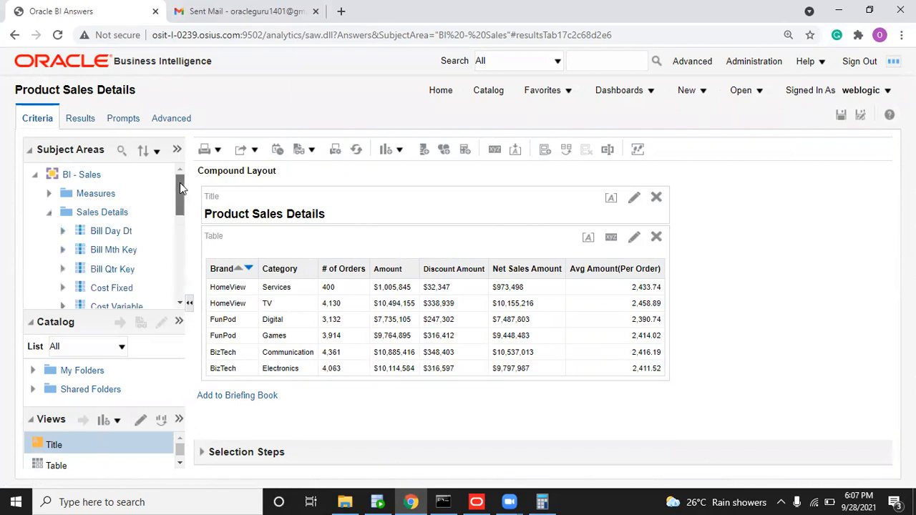
pyautogui.moveTo(180, 182); pyautogui.dragTo(180, 204)
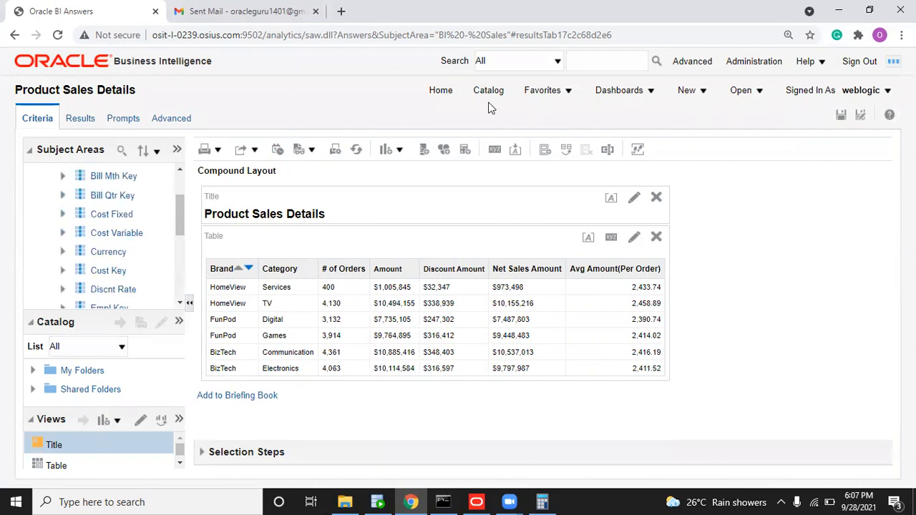
# Step: Open the saved Product Sales Details analysis for editing from the catalog's Order Management folder
pyautogui.click(440, 93)
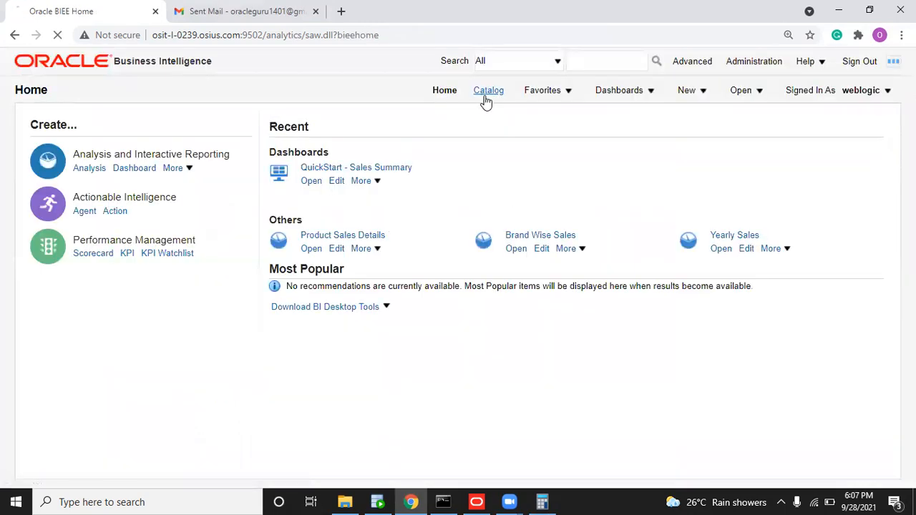
pyautogui.click(487, 93)
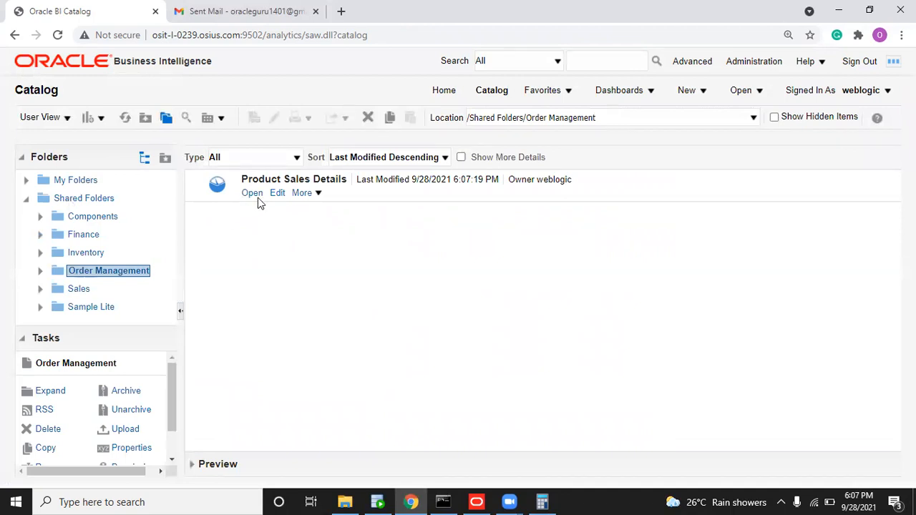
pyautogui.click(276, 194)
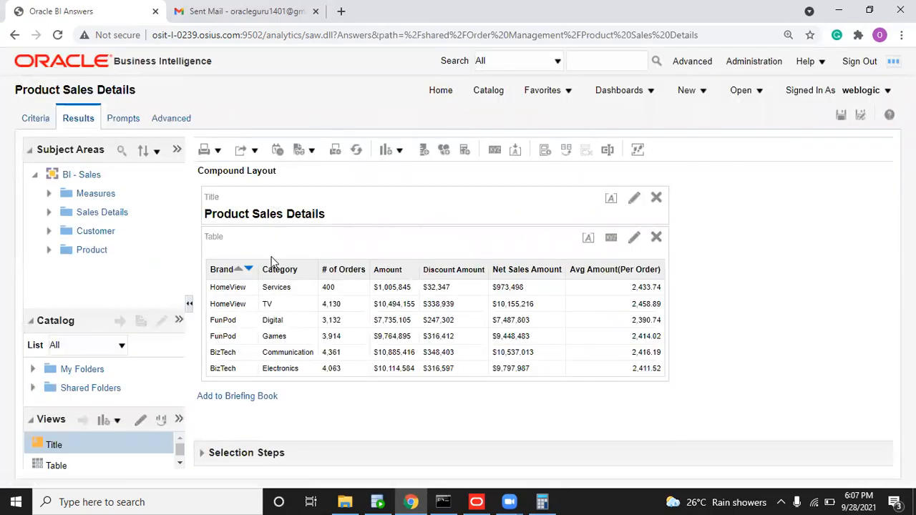
# Step: Remove the Category column from the analysis's selected columns
pyautogui.click(33, 120)
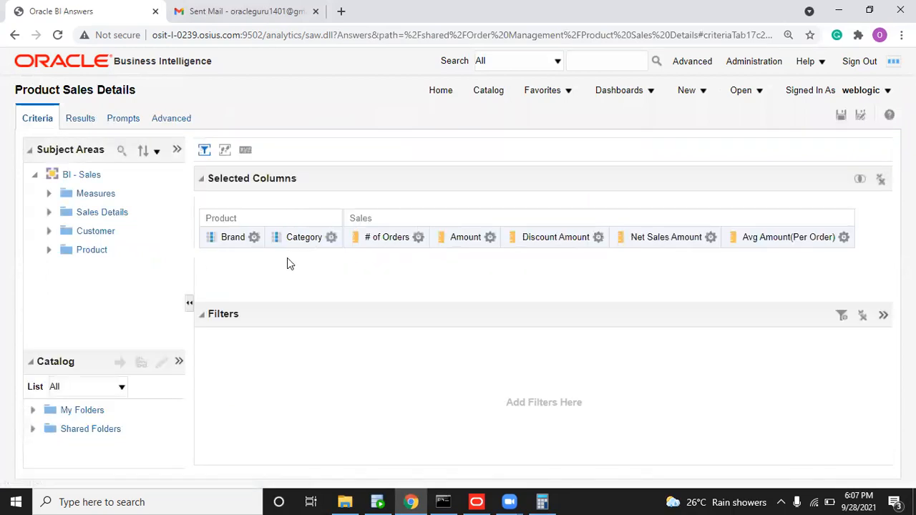
pyautogui.click(333, 238)
pyautogui.click(333, 238)
pyautogui.click(332, 238)
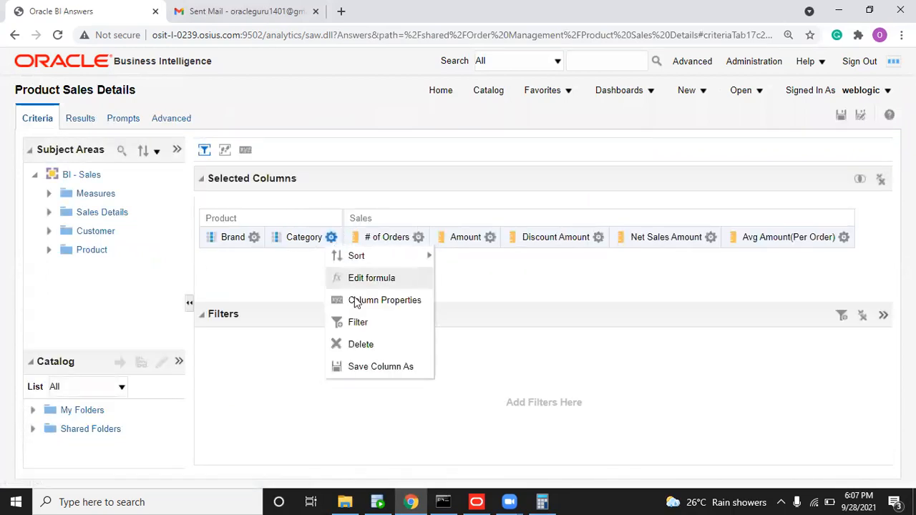
pyautogui.click(360, 343)
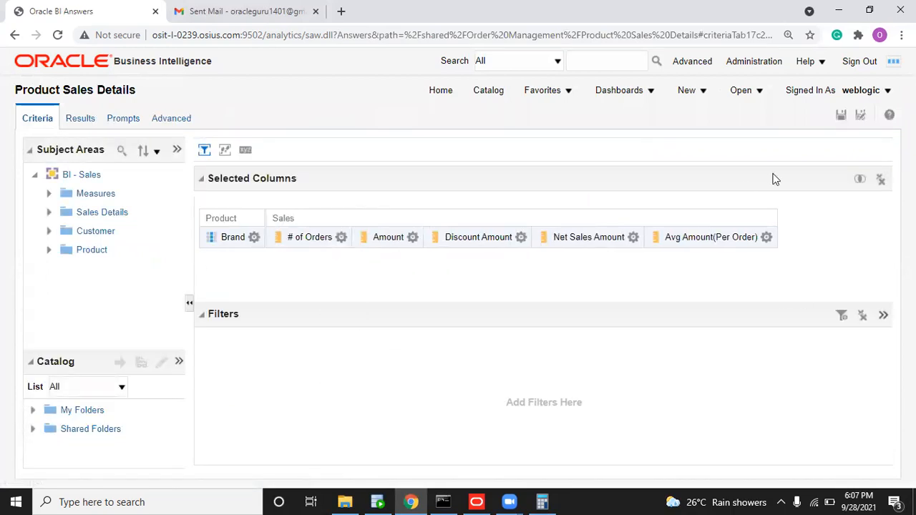
# Step: Save a copy of the analysis as Product - Brand Sales Details in /Shared Folders/Order Management
pyautogui.click(861, 116)
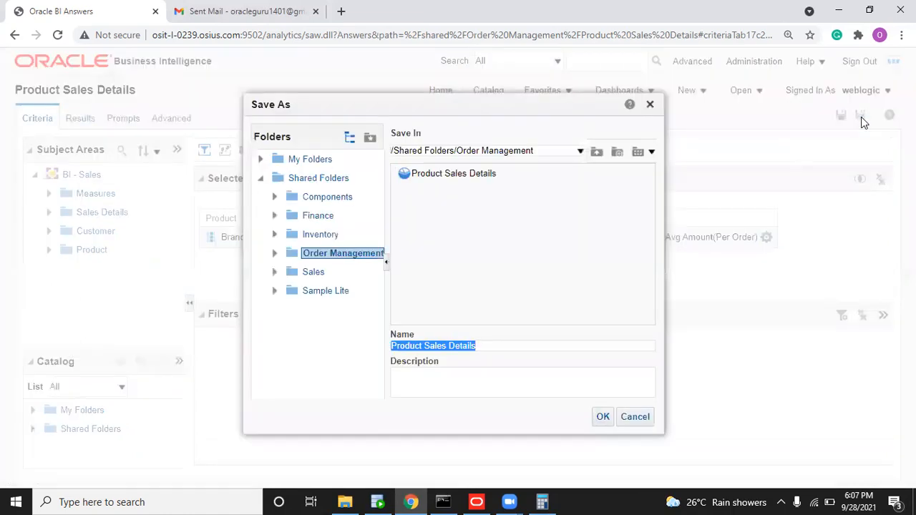
pyautogui.click(420, 349)
pyautogui.press('BackSpace')
pyautogui.press('BackSpace')
pyautogui.press('BackSpace')
pyautogui.press('BackSpace')
pyautogui.press('BackSpace')
pyautogui.press('BackSpace')
pyautogui.write('roduct Brand')
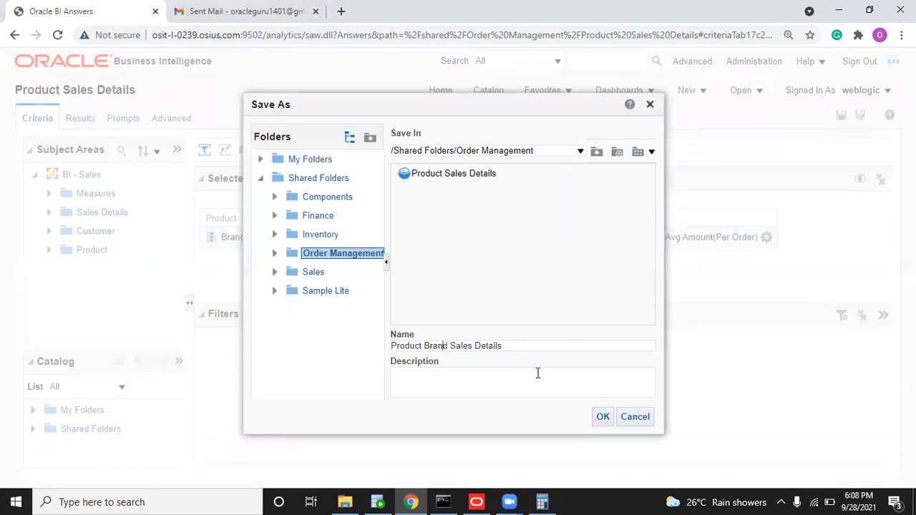
pyautogui.write('-')
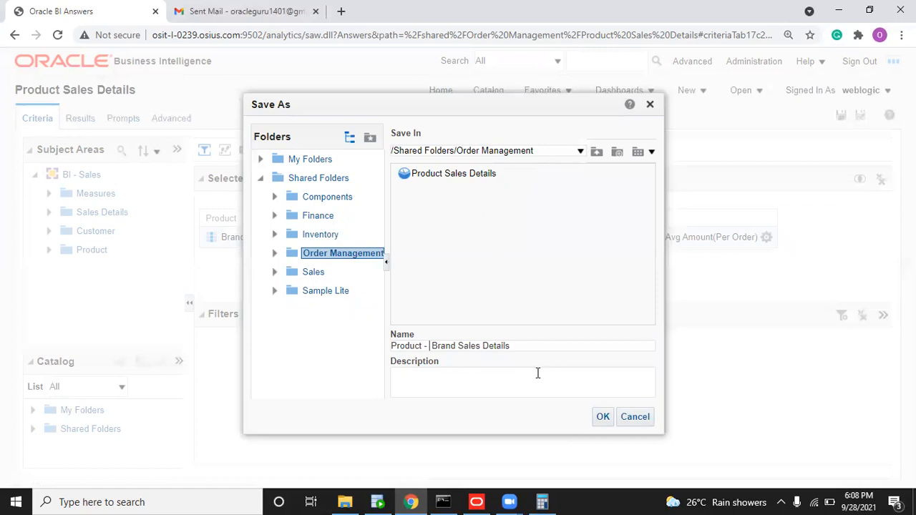
pyautogui.click(602, 417)
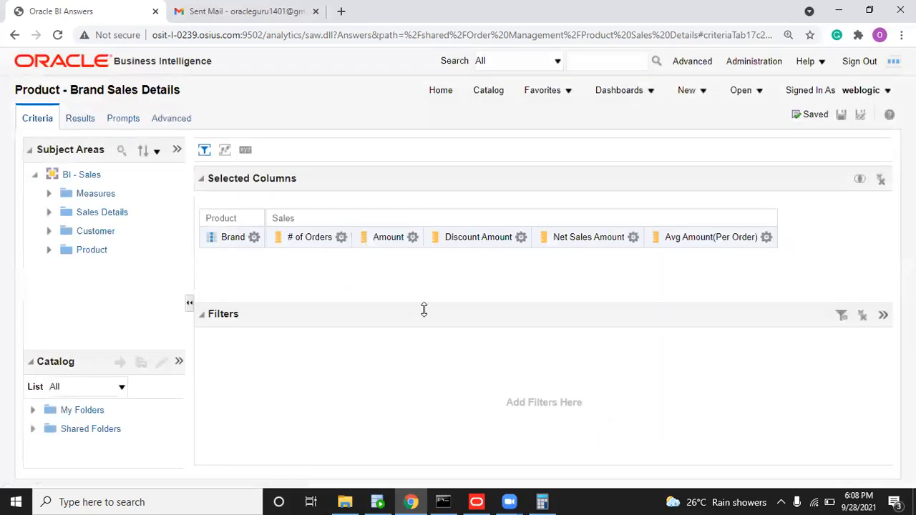
# Step: Rename the Product Sales Details analysis in the catalog's Order Management folder to Product - Category Sales Details
pyautogui.click(487, 90)
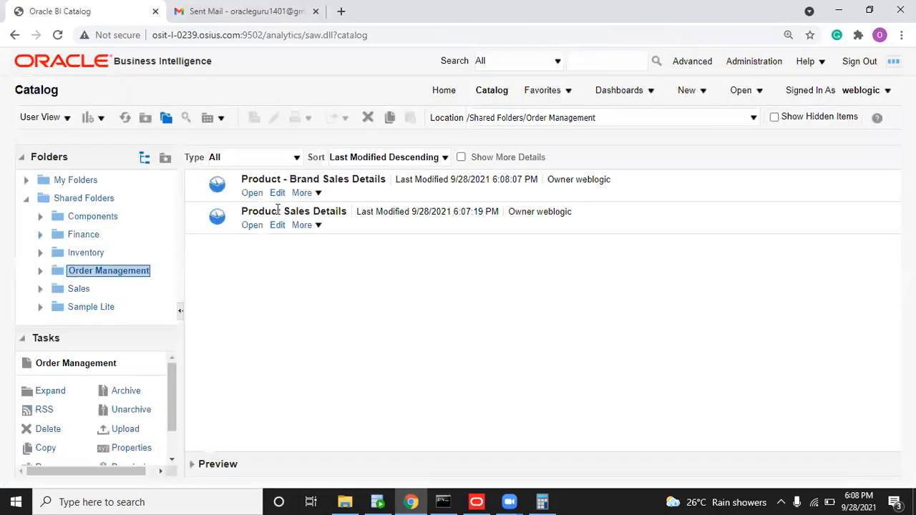
pyautogui.click(301, 225)
pyautogui.moveTo(304, 228)
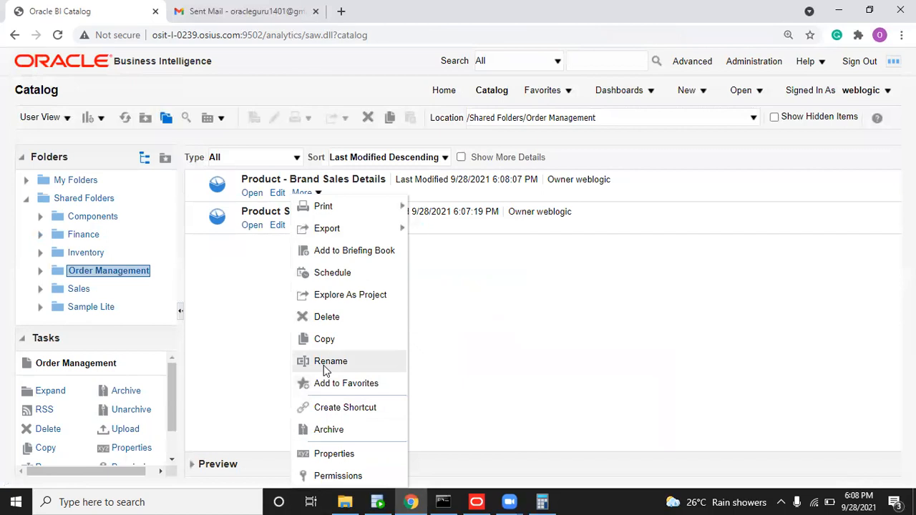
pyautogui.click(234, 308)
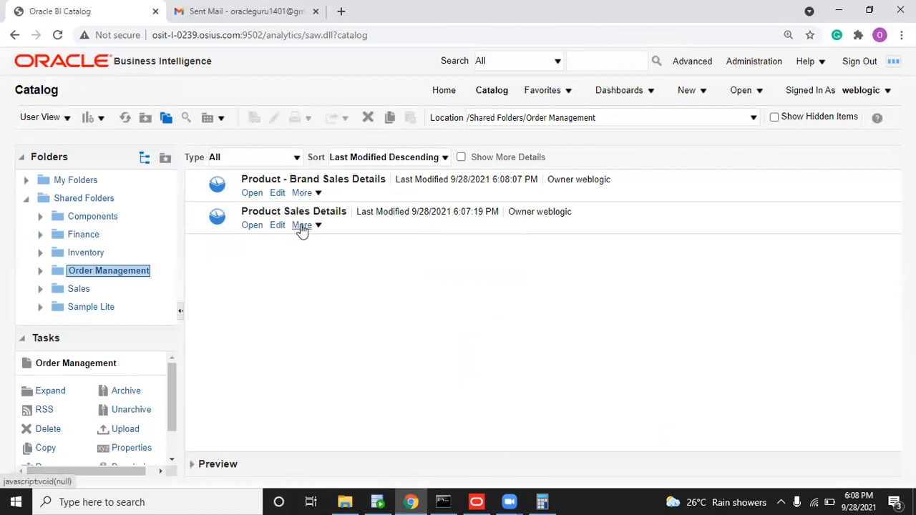
pyautogui.click(301, 225)
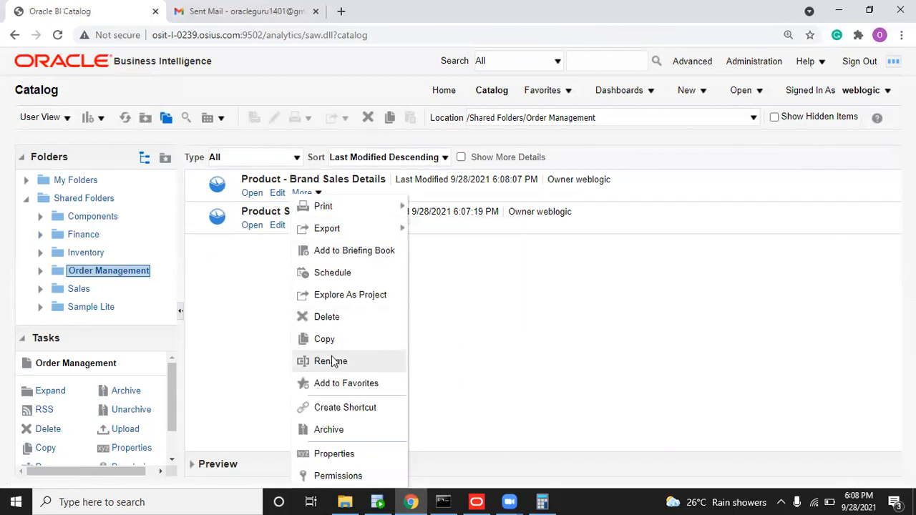
pyautogui.click(331, 359)
pyautogui.press('Right')
pyautogui.press('Right')
pyautogui.press('Right')
pyautogui.press('Right')
pyautogui.press('Right')
pyautogui.press('Right')
pyautogui.press('Right')
pyautogui.write('-')
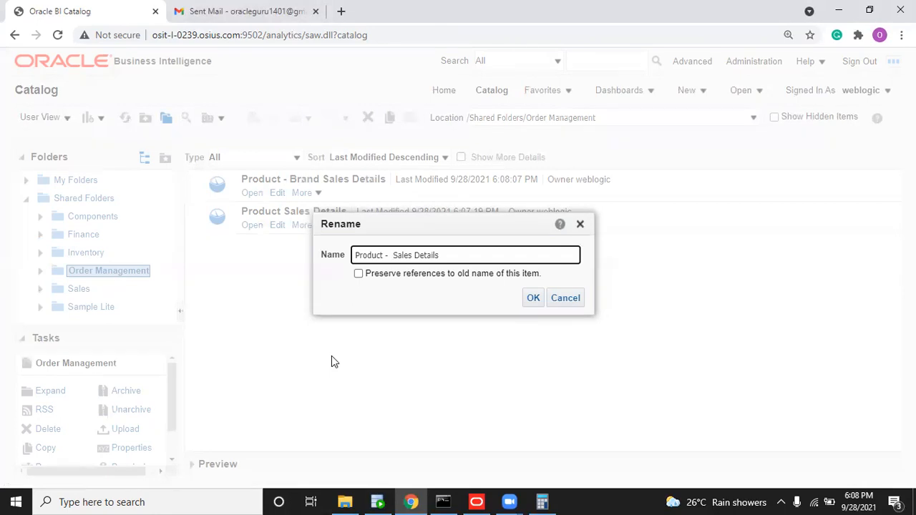
pyautogui.write('Category')
pyautogui.click(531, 299)
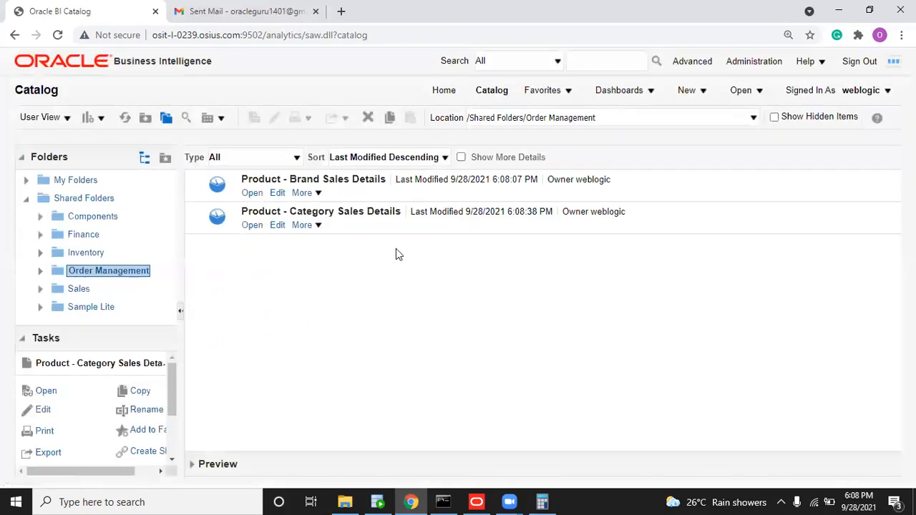
# Step: View the results of the brand and category sales analyses from the catalog and return to the Order Management folder
pyautogui.click(251, 194)
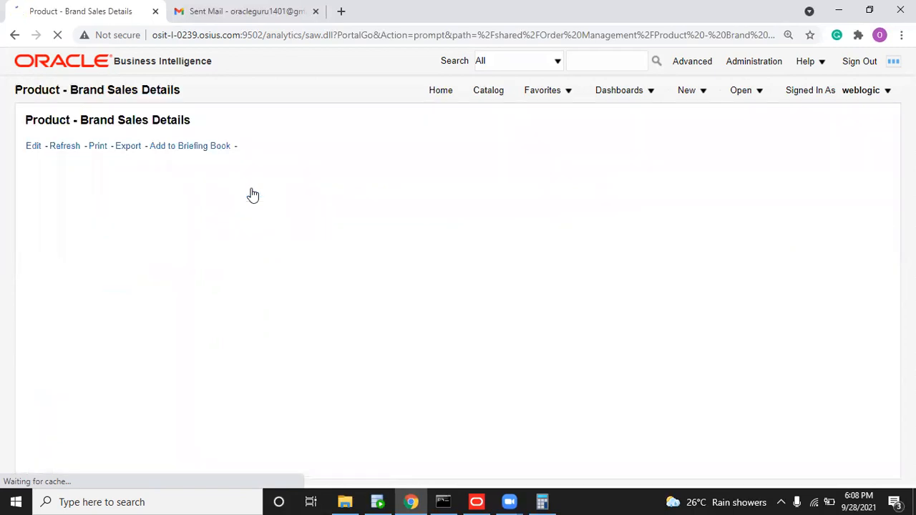
pyautogui.click(488, 91)
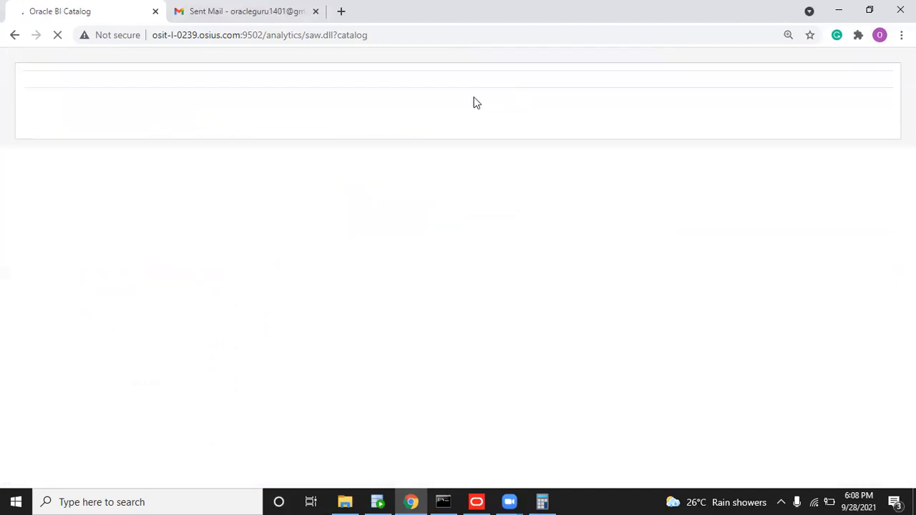
pyautogui.click(252, 226)
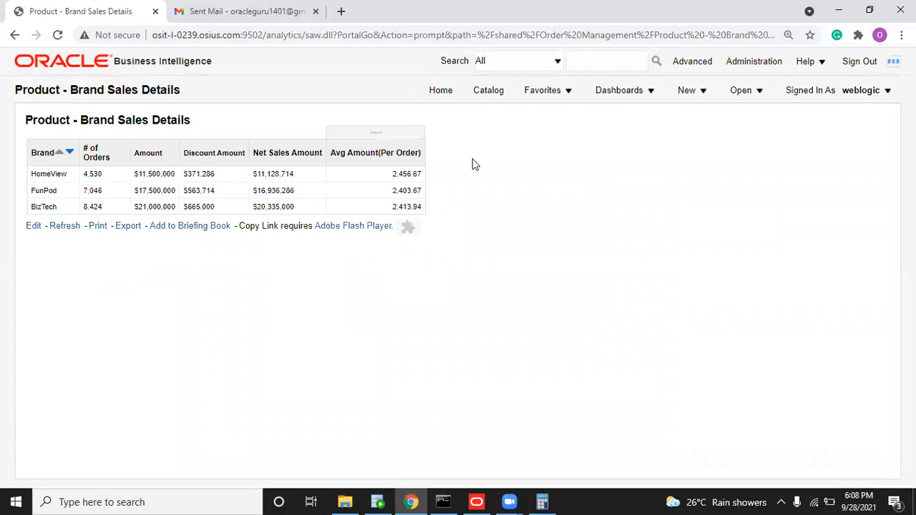
pyautogui.click(490, 89)
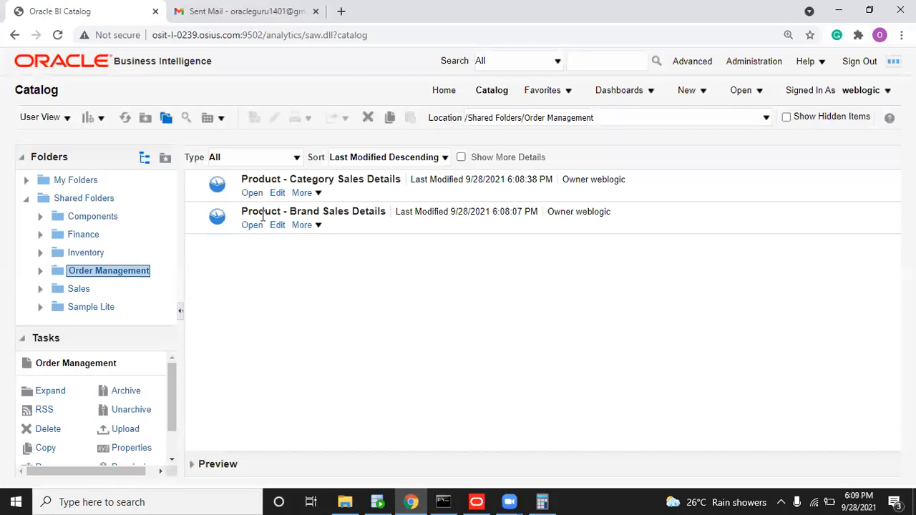
pyautogui.click(252, 194)
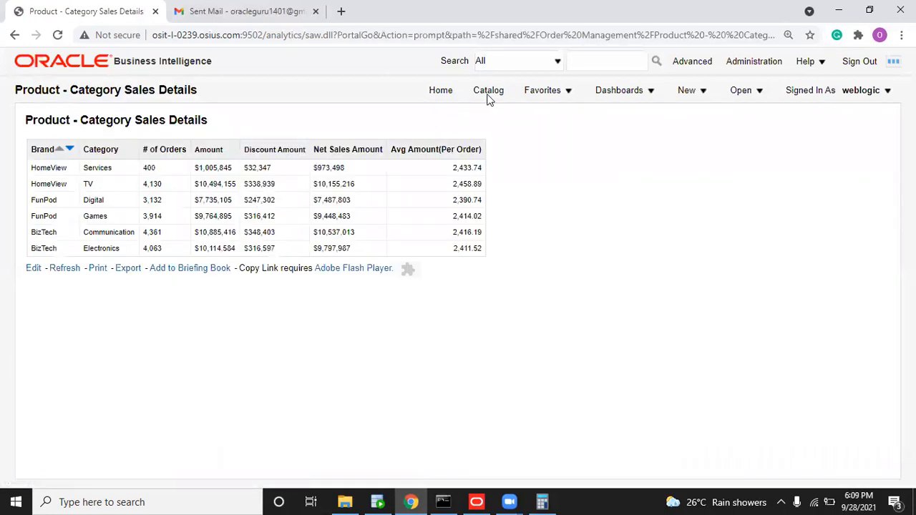
pyautogui.click(491, 92)
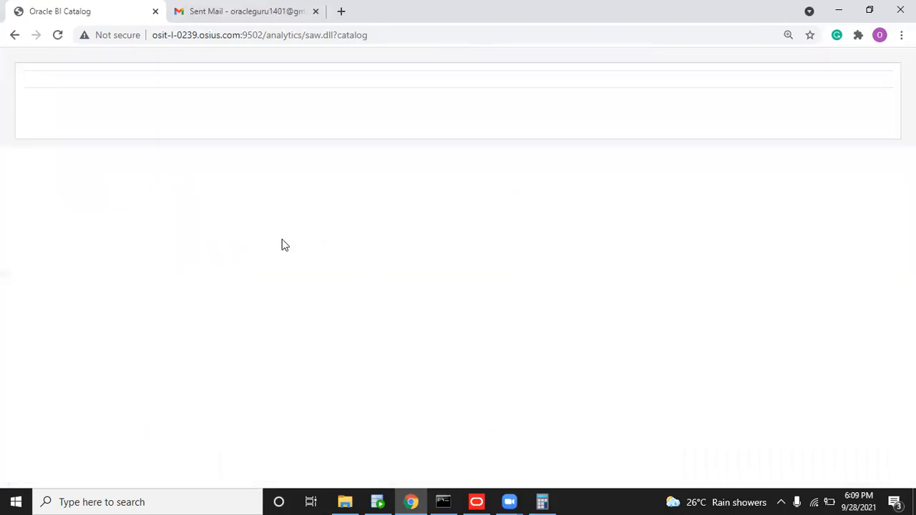
# Step: Try sorting the Order Management folder's contents by Name A-Z, and restore the Last Modified Descending order
pyautogui.click(346, 159)
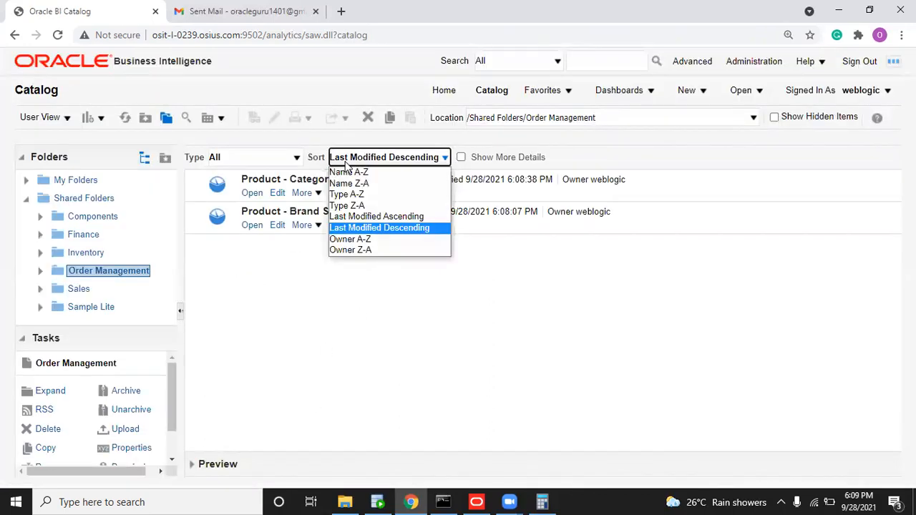
pyautogui.click(353, 172)
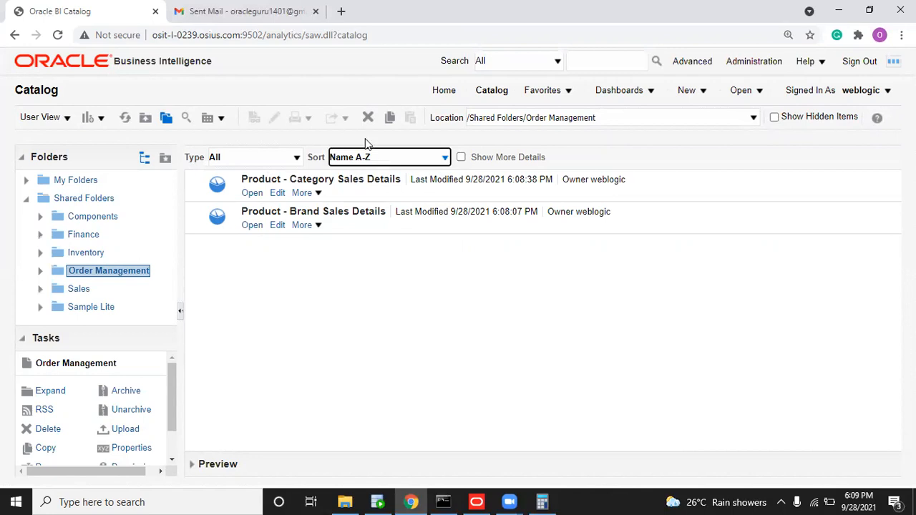
pyautogui.click(370, 159)
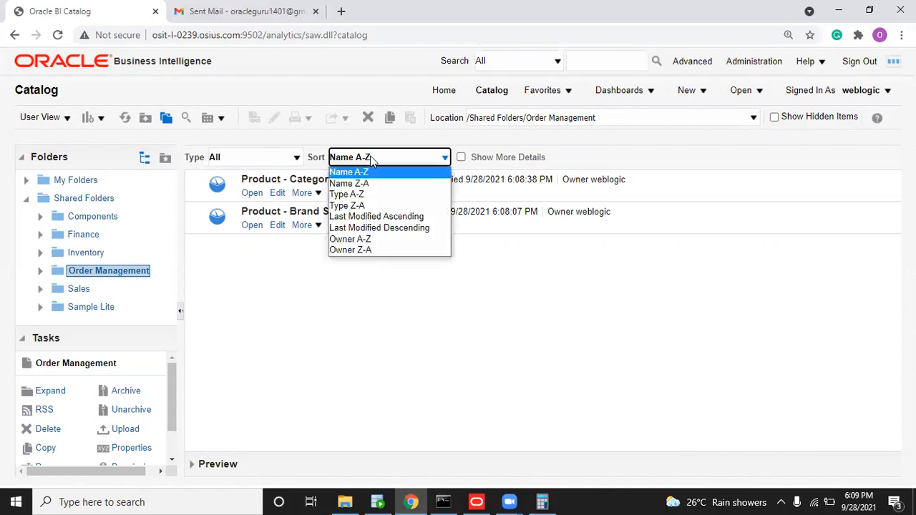
pyautogui.click(377, 228)
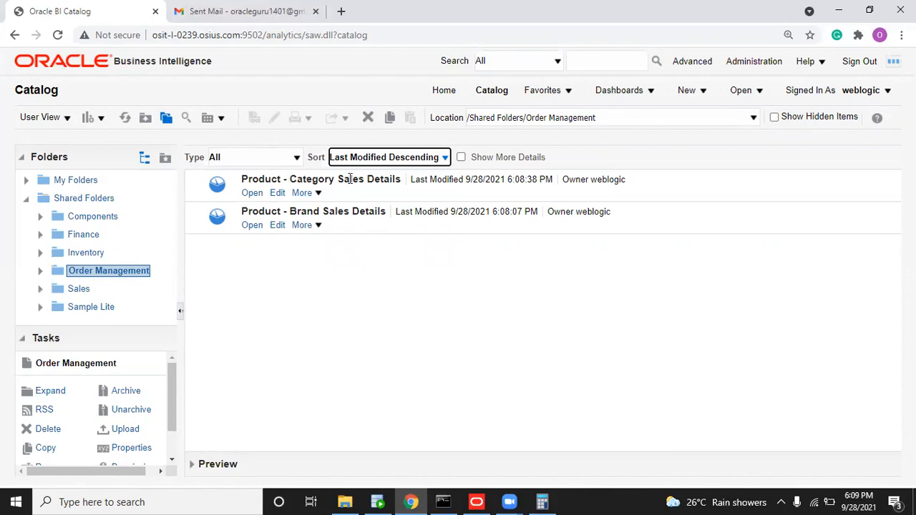
# Step: Sort the Order Management folder's contents by Last Modified Ascending
pyautogui.click(369, 160)
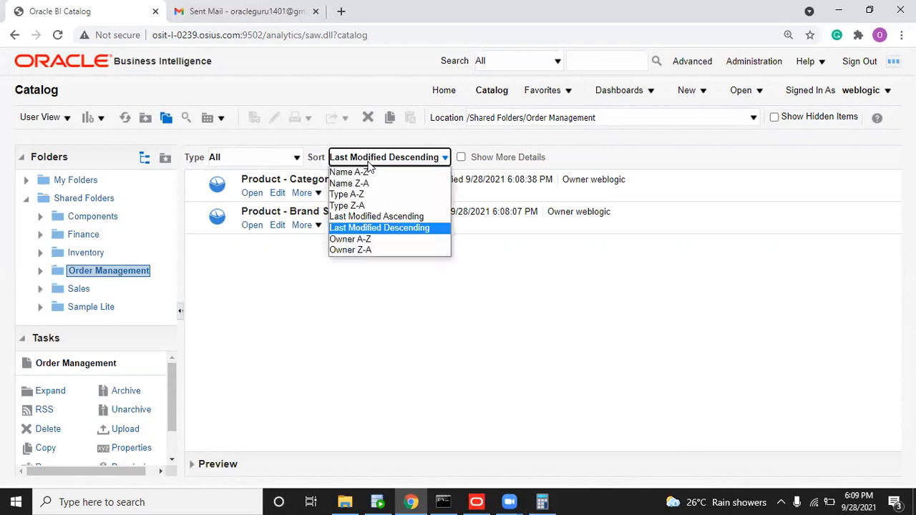
pyautogui.click(372, 215)
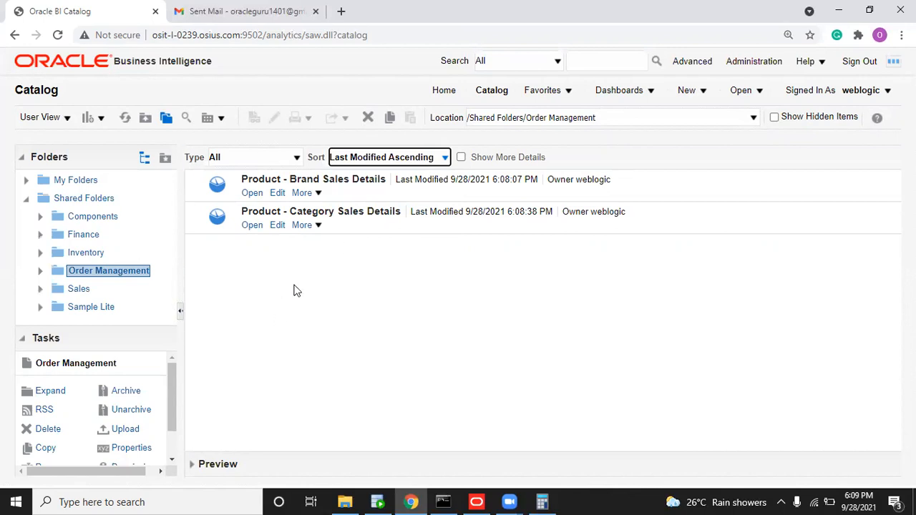
pyautogui.click(363, 162)
pyautogui.click(363, 162)
pyautogui.click(349, 161)
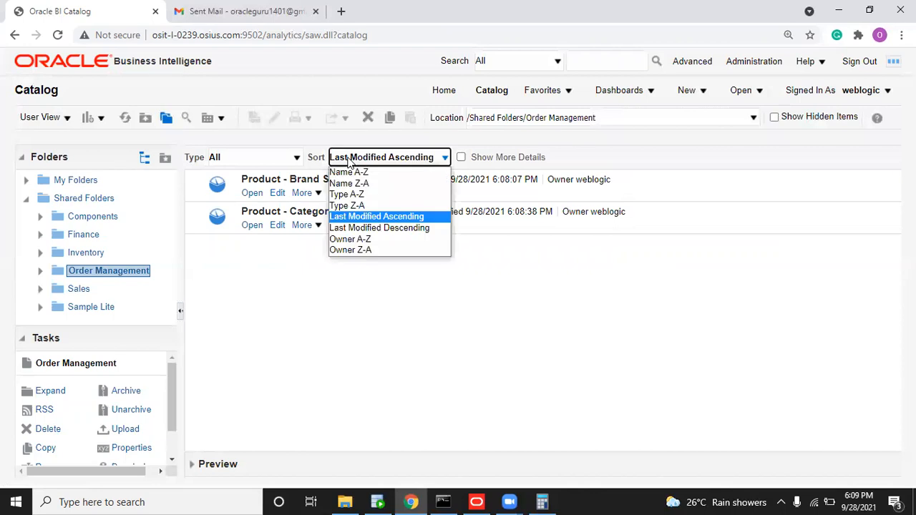
# Step: Browse the object types, filter the Order Management folder to the Agent type, and reset the filter to All
pyautogui.click(276, 160)
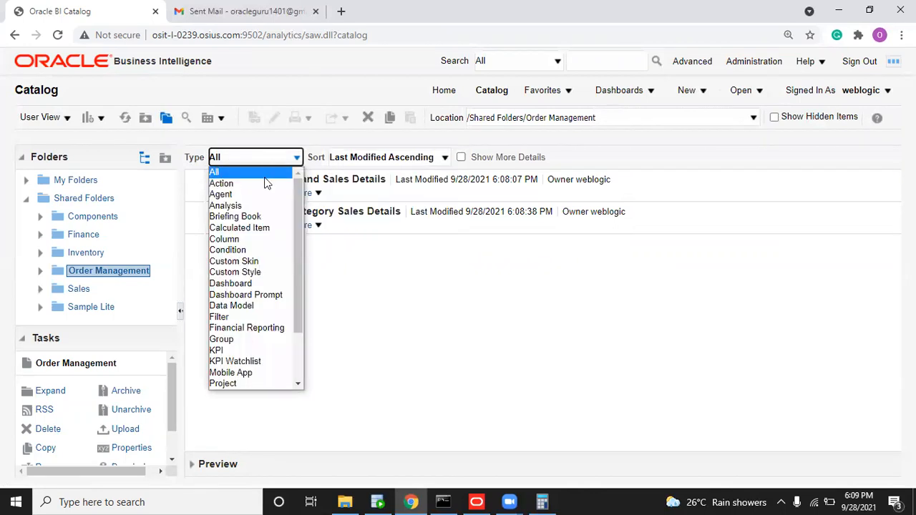
pyautogui.press('Down')
pyautogui.press('Down')
pyautogui.press('Down')
pyautogui.press('Down')
pyautogui.press('Down')
pyautogui.press('Down')
pyautogui.press('Down')
pyautogui.press('Down')
pyautogui.press('Down')
pyautogui.press('Down')
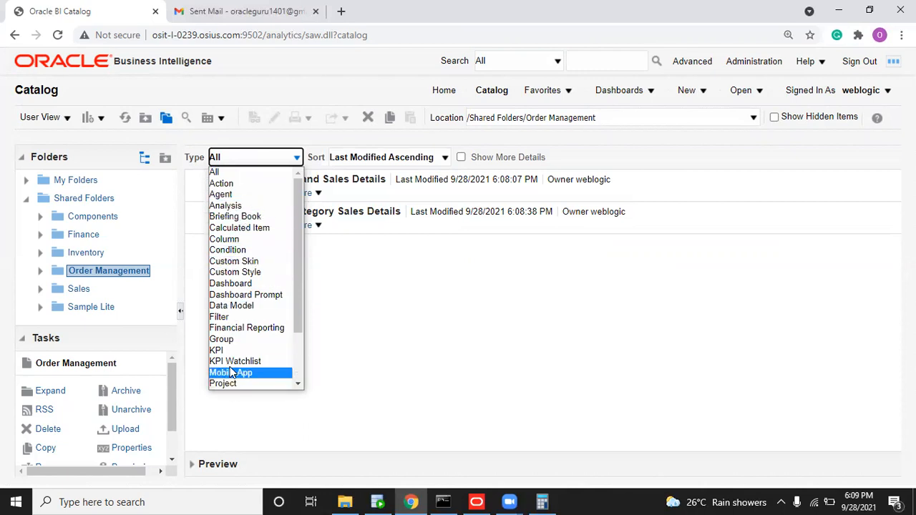
pyautogui.click(224, 195)
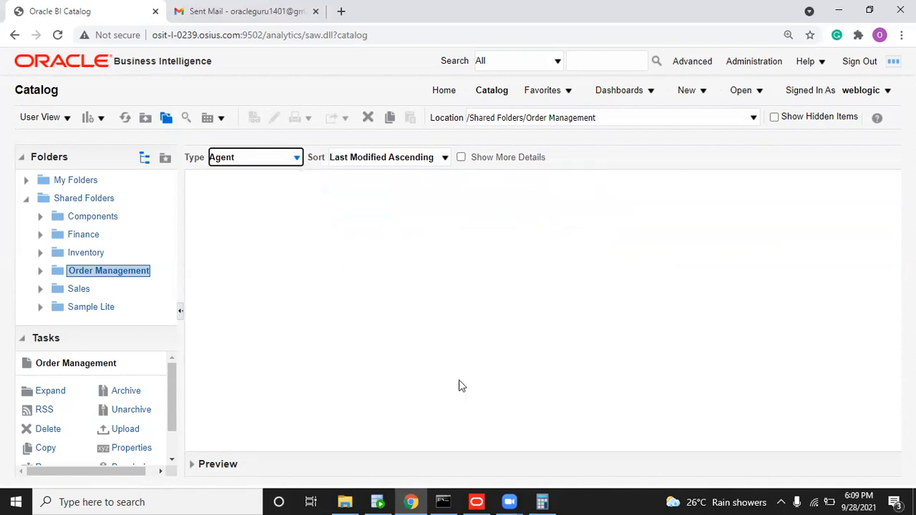
pyautogui.click(268, 163)
pyautogui.click(243, 173)
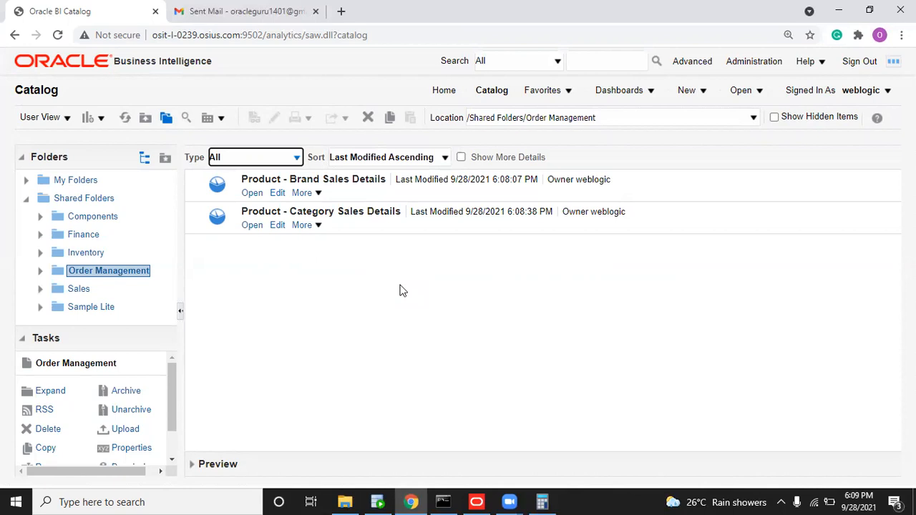
# Step: Open the Product - Category Sales Details analysis for editing and show its criteria
pyautogui.click(278, 225)
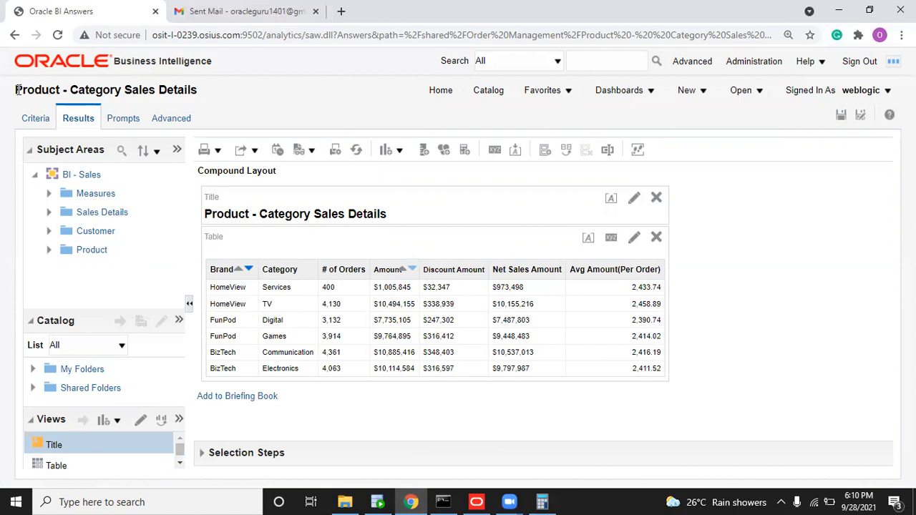
pyautogui.moveTo(17, 89); pyautogui.dragTo(207, 92)
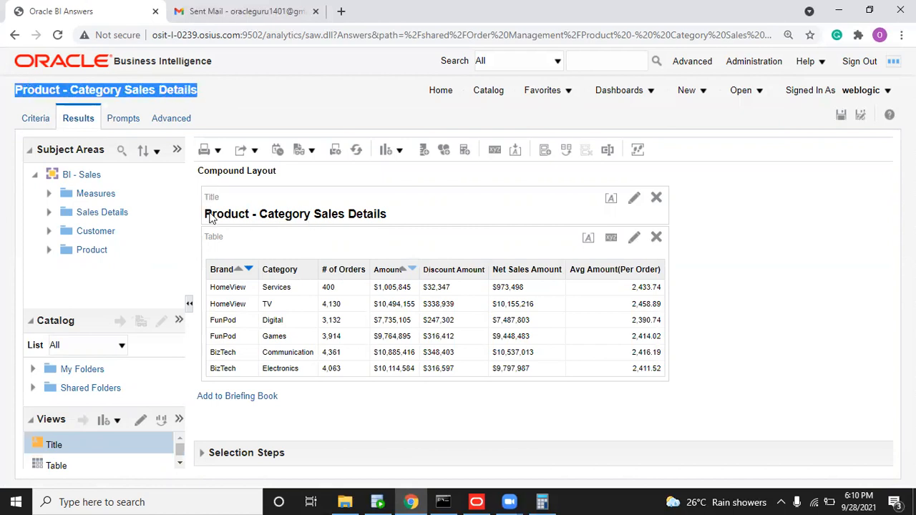
pyautogui.moveTo(206, 216); pyautogui.dragTo(408, 214)
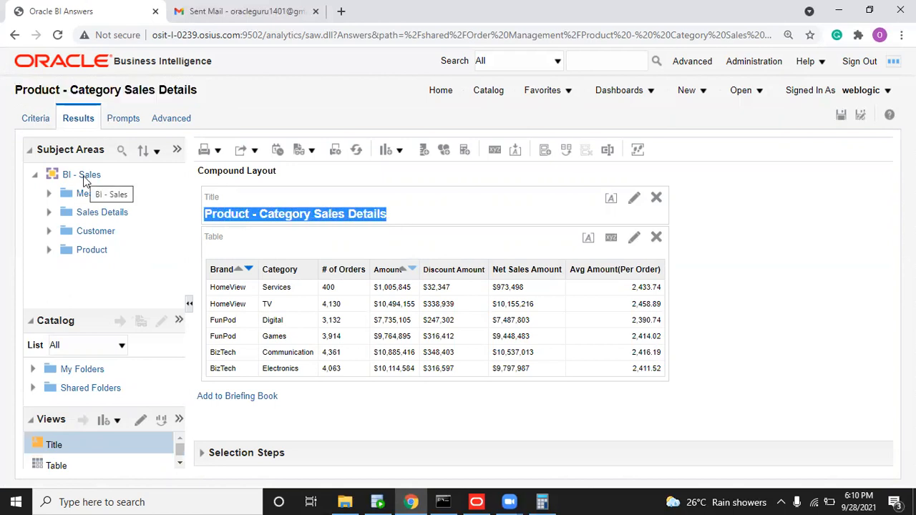
pyautogui.click(38, 121)
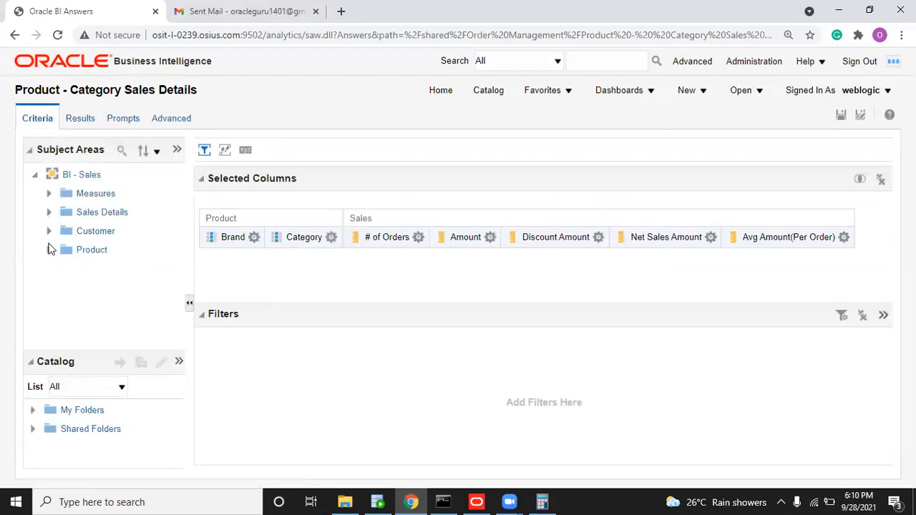
# Step: Add the Prod Dsc column from the Product folder to the selected columns, directly after Category
pyautogui.click(49, 254)
pyautogui.moveTo(180, 209); pyautogui.dragTo(180, 277)
pyautogui.moveTo(123, 272)
pyautogui.mouseDown()
pyautogui.moveTo(286, 262)
pyautogui.moveTo(336, 240)
pyautogui.mouseUp()
# Step: Copy the column heading format from the Category column's properties, leaving the Category settings as they are
pyautogui.click(331, 238)
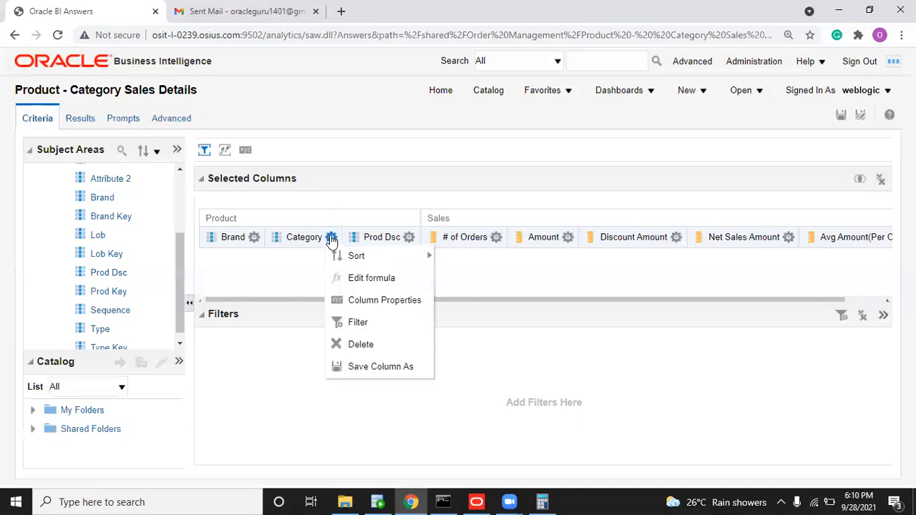
pyautogui.click(351, 304)
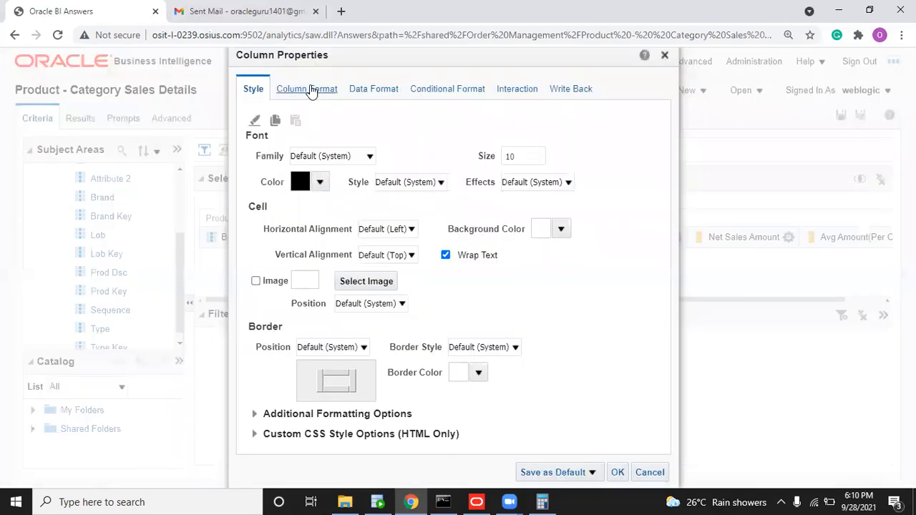
pyautogui.click(311, 91)
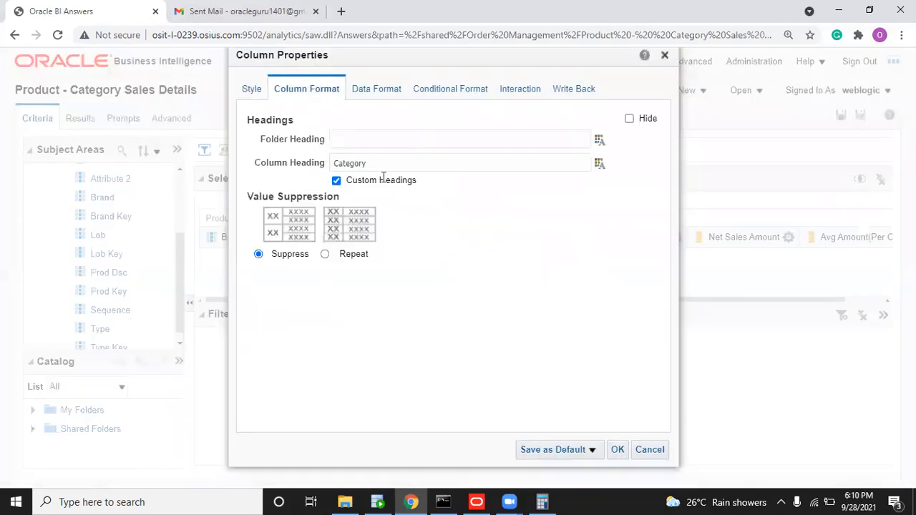
pyautogui.click(600, 164)
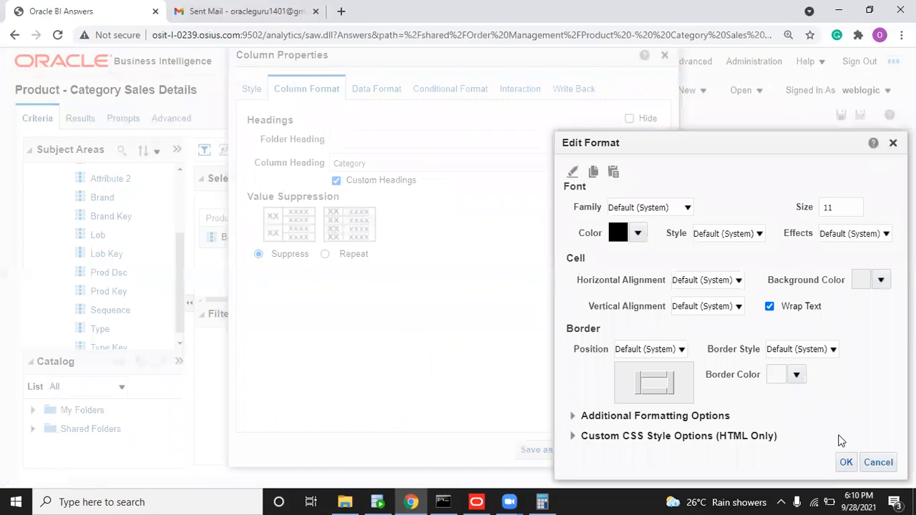
pyautogui.click(878, 462)
pyautogui.click(617, 451)
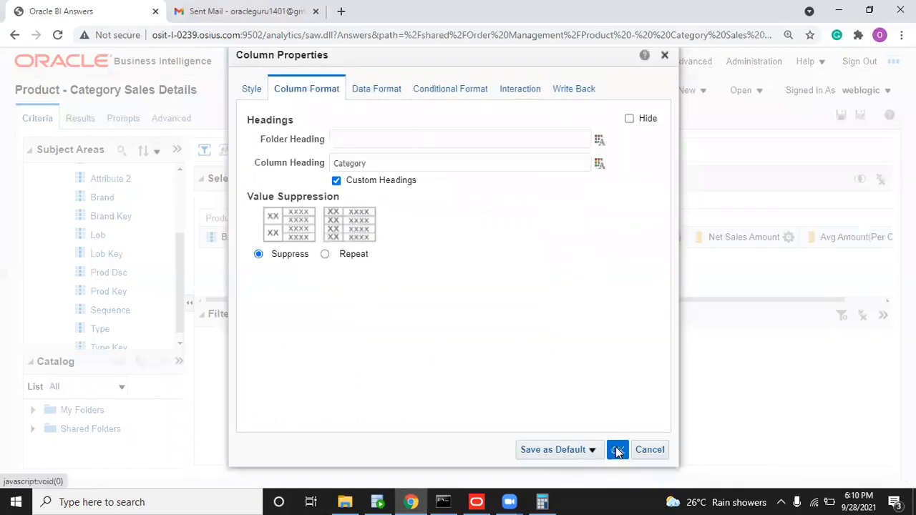
# Step: Paste the copied format onto the Prod Dsc column's heading in its column properties
pyautogui.click(409, 239)
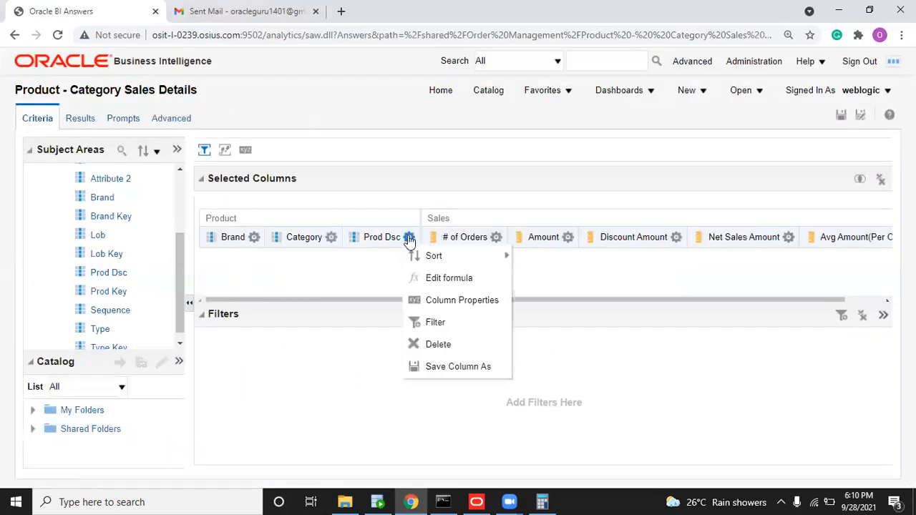
pyautogui.click(438, 301)
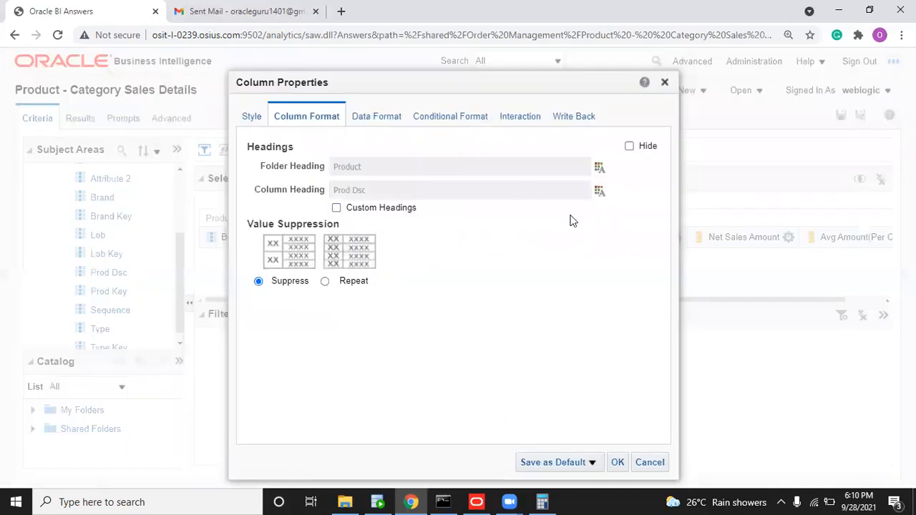
pyautogui.click(598, 199)
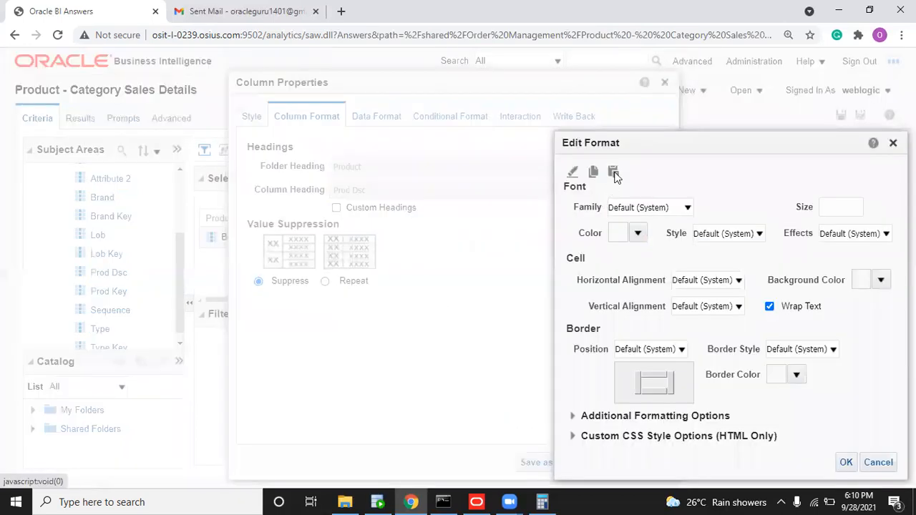
pyautogui.click(613, 173)
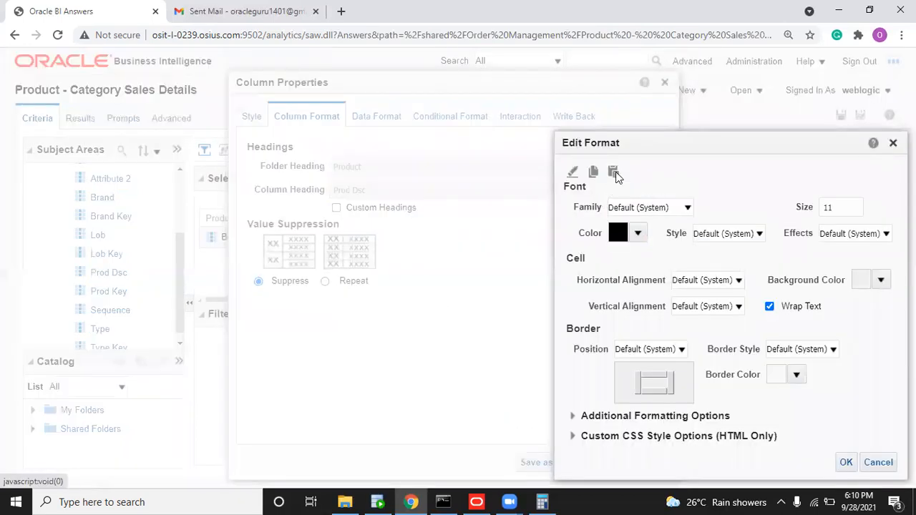
pyautogui.click(845, 463)
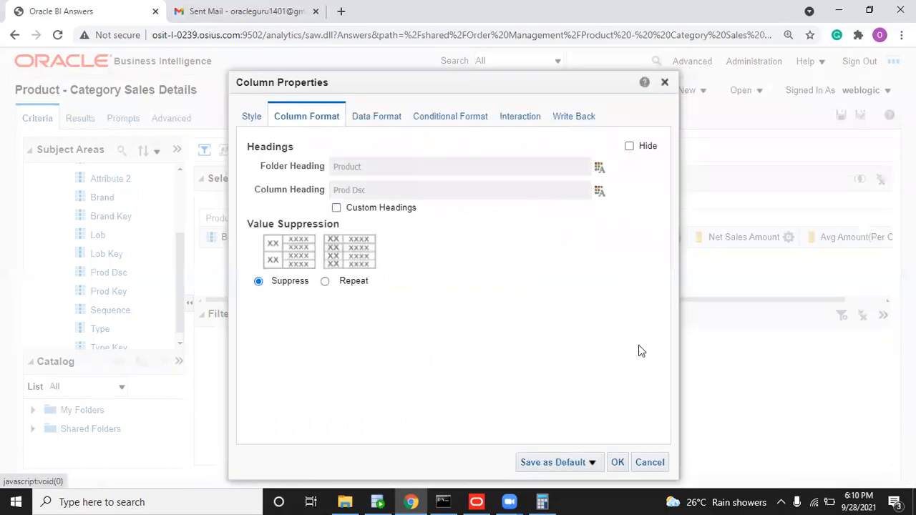
# Step: Style the Prod Dsc column's values with black (#000000) font color and font size 10
pyautogui.click(252, 119)
pyautogui.click(318, 208)
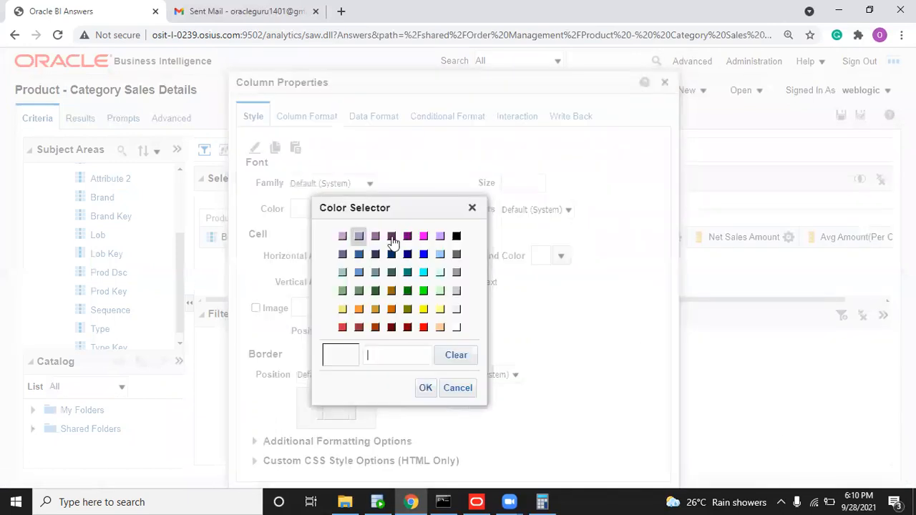
pyautogui.click(457, 237)
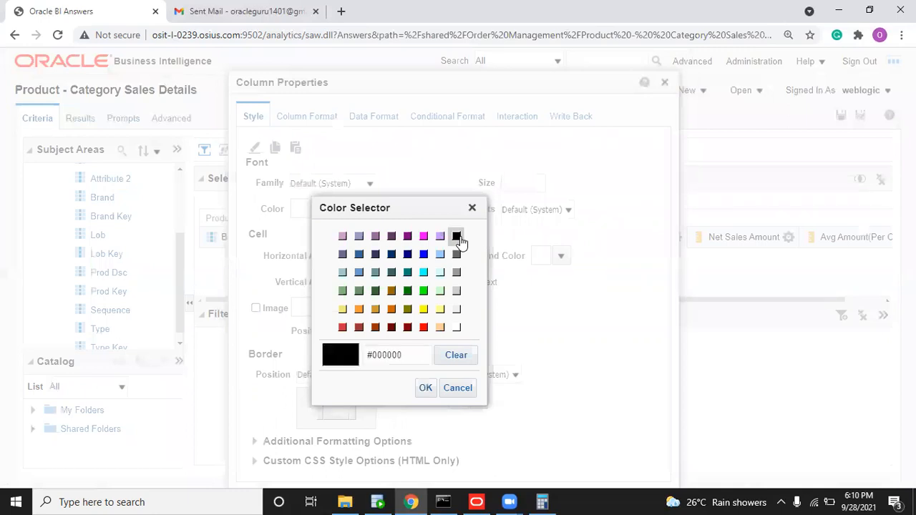
pyautogui.click(425, 388)
pyautogui.click(515, 151)
pyautogui.write('1')
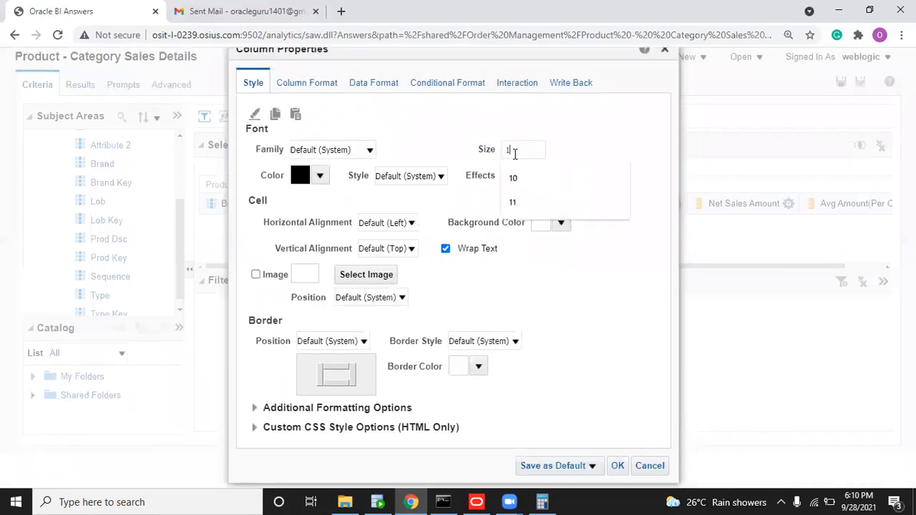
pyautogui.write('0')
pyautogui.click(617, 466)
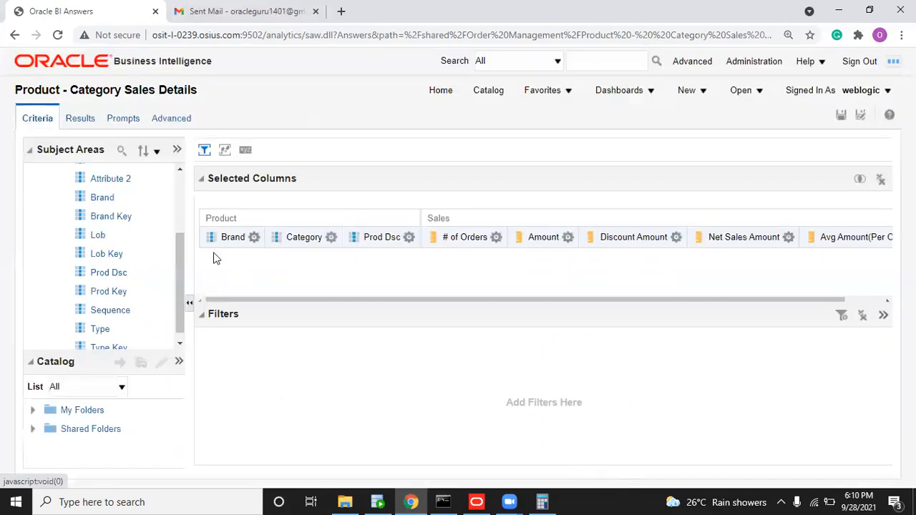
# Step: Move Prod Dsc directly after Category in the results table's layout and finish editing the table view
pyautogui.click(80, 123)
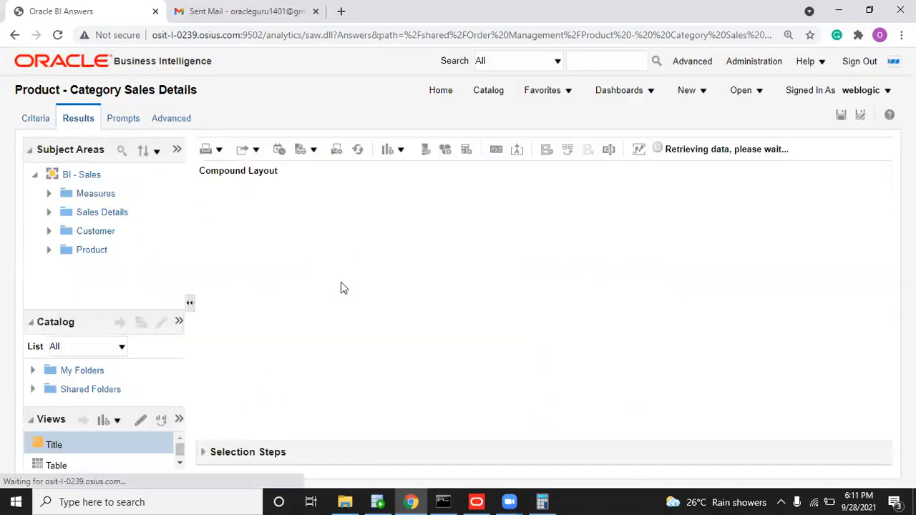
pyautogui.click(34, 120)
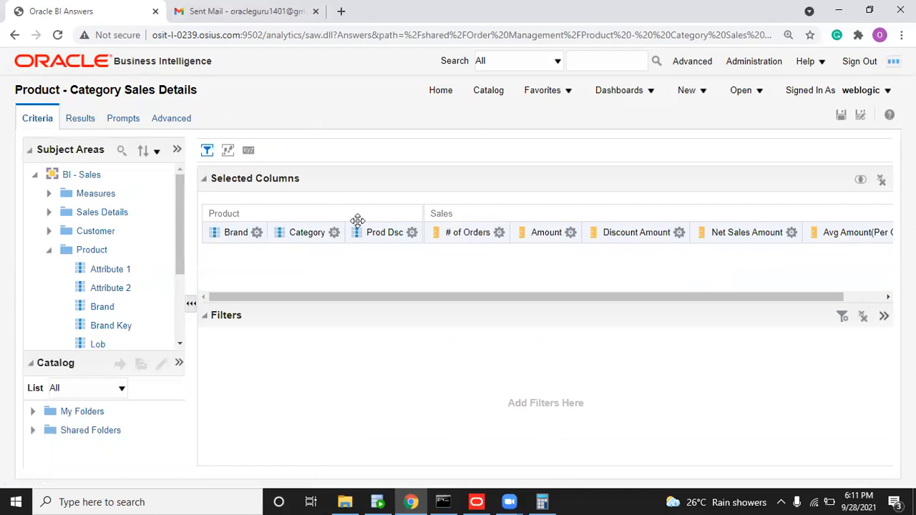
pyautogui.click(83, 121)
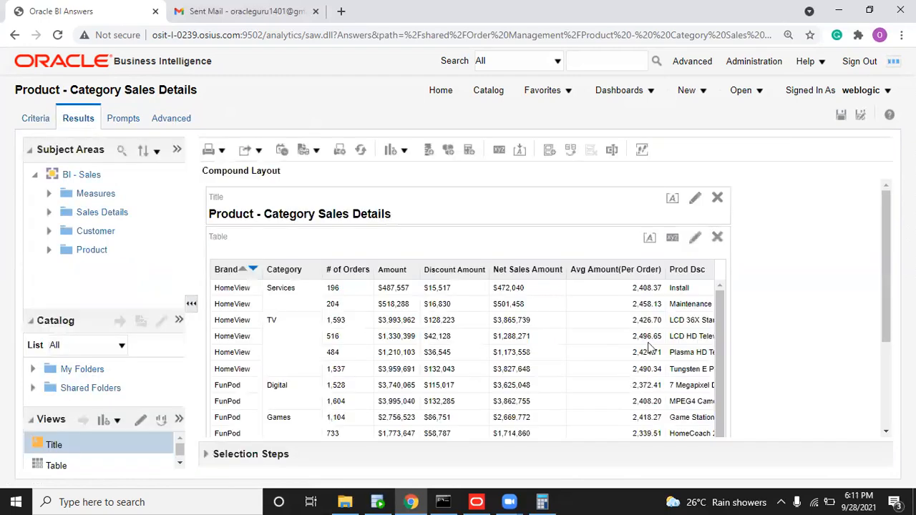
pyautogui.click(697, 241)
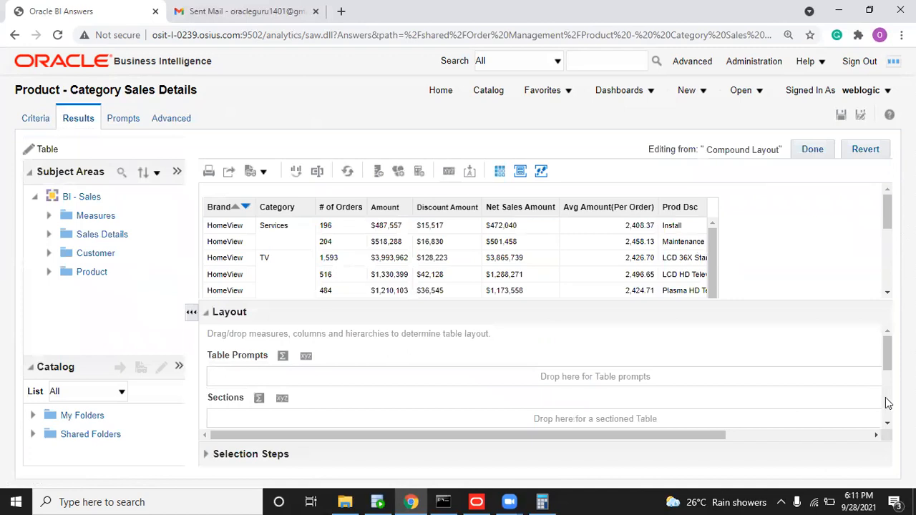
pyautogui.scroll(-3, 888, 403)
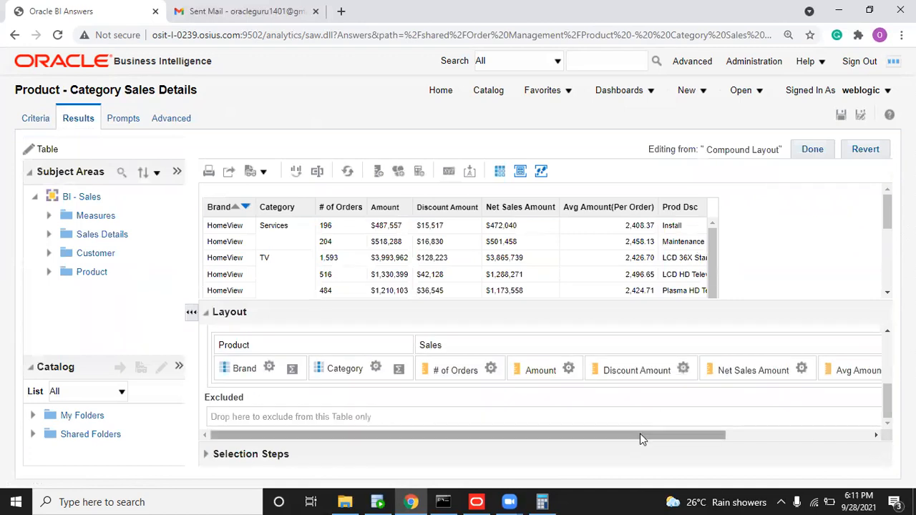
pyautogui.moveTo(639, 435); pyautogui.dragTo(832, 436)
pyautogui.moveTo(785, 367); pyautogui.dragTo(419, 361)
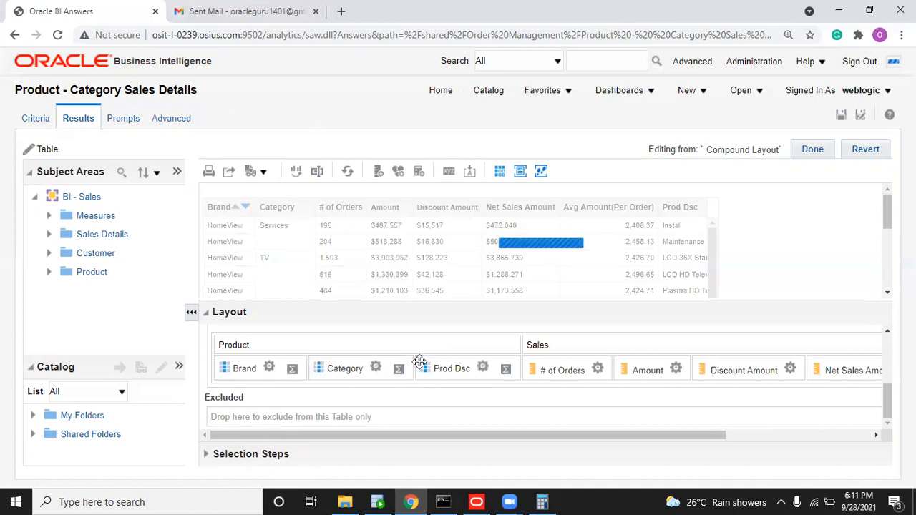
pyautogui.click(814, 150)
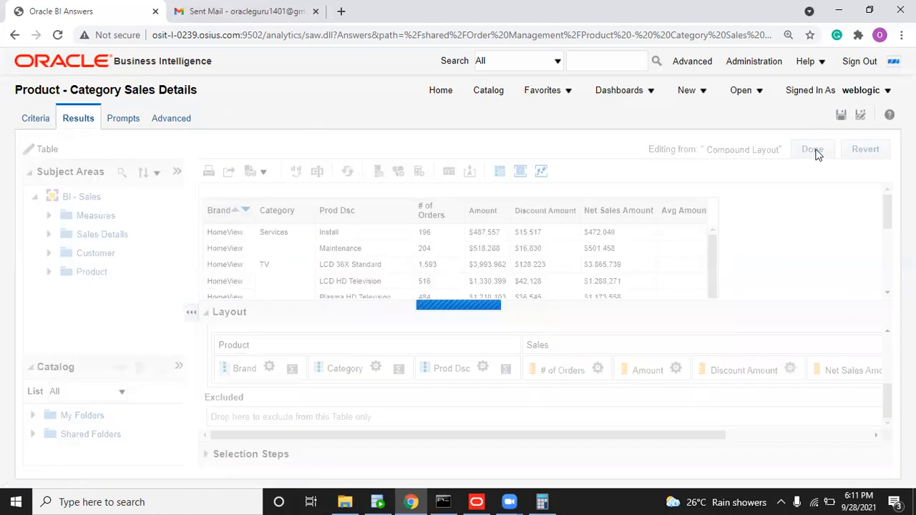
# Step: Save a copy of the analysis as Product Sales Details in /Shared Folders/Order Management
pyautogui.click(862, 119)
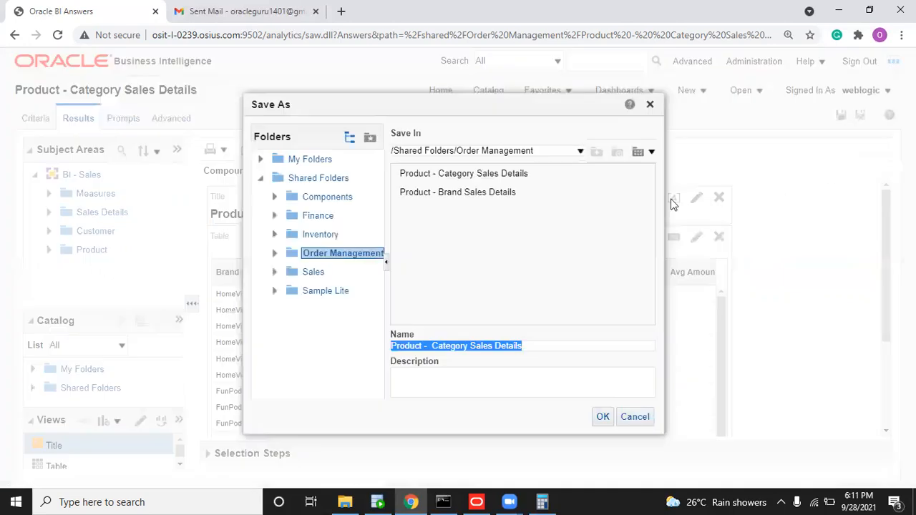
pyautogui.click(434, 346)
pyautogui.moveTo(432, 346); pyautogui.dragTo(471, 346)
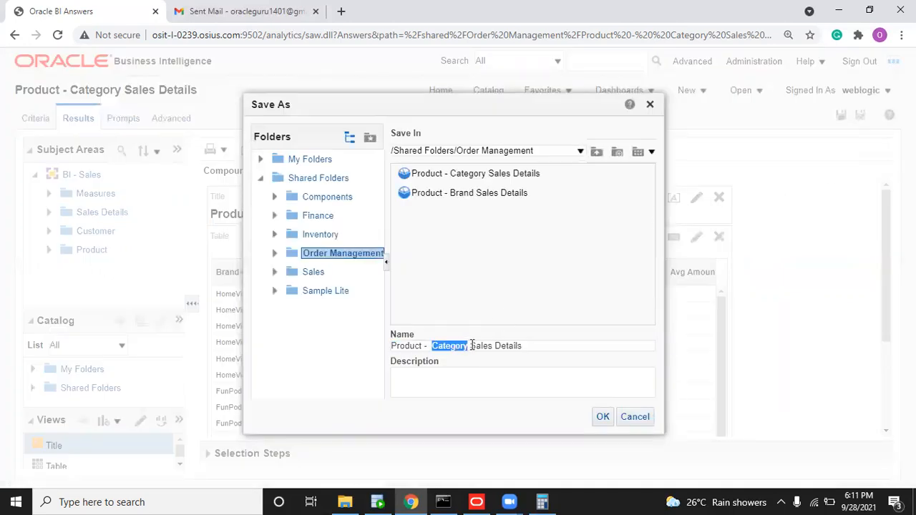
pyautogui.press('BackSpace')
pyautogui.press('BackSpace')
pyautogui.press('BackSpace')
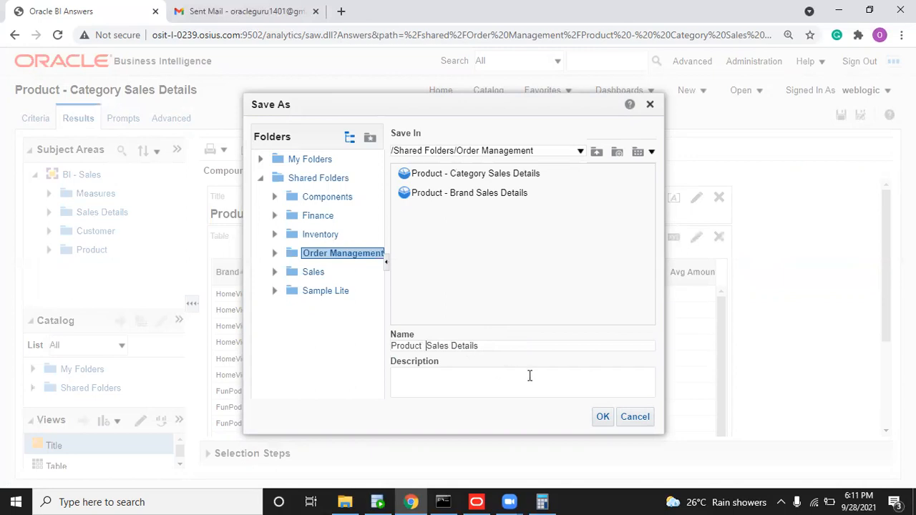
pyautogui.press('Delete')
pyautogui.press('Delete')
pyautogui.write('S')
pyautogui.press('Left')
pyautogui.press('Left')
pyautogui.press('Left')
pyautogui.press('Left')
pyautogui.press('Left')
pyautogui.press('Left')
pyautogui.press('Left')
pyautogui.press('Left')
pyautogui.press('Left')
pyautogui.press('Left')
pyautogui.press('Left')
pyautogui.press('Left')
pyautogui.press('Left')
pyautogui.press('Left')
pyautogui.press('BackSpace')
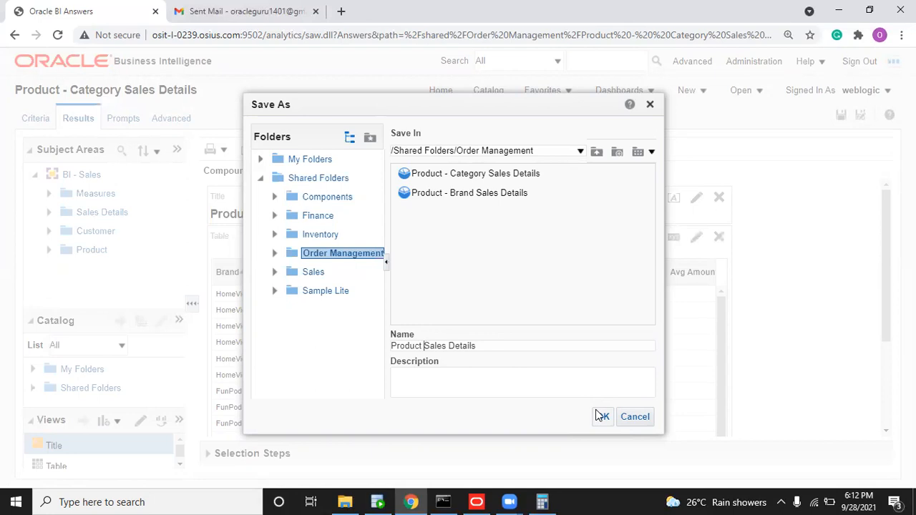
pyautogui.click(595, 415)
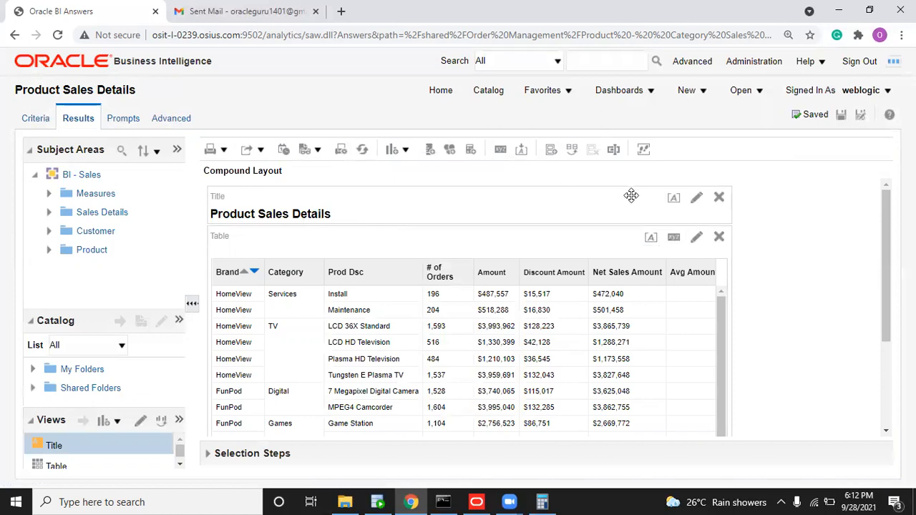
# Step: Replace the saved name in the title view with the title "Sales -" and enable a logo, browsing the available images
pyautogui.click(699, 200)
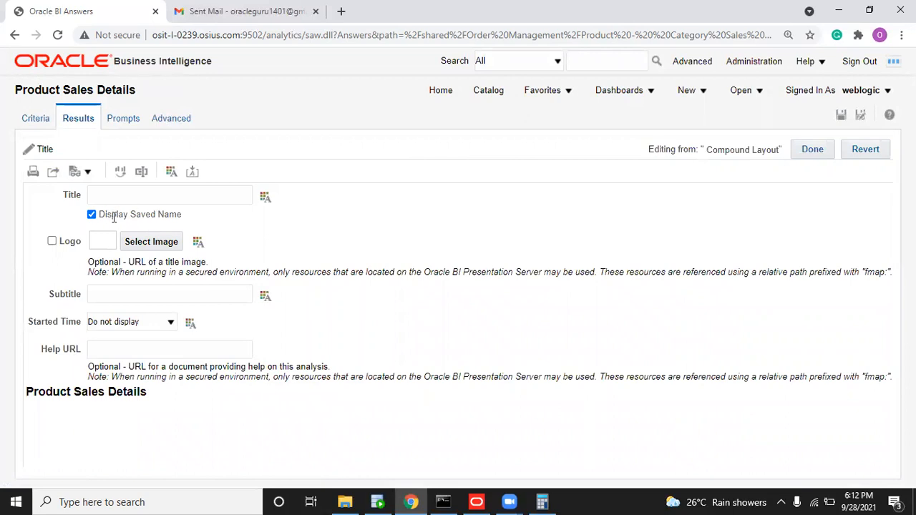
pyautogui.click(92, 215)
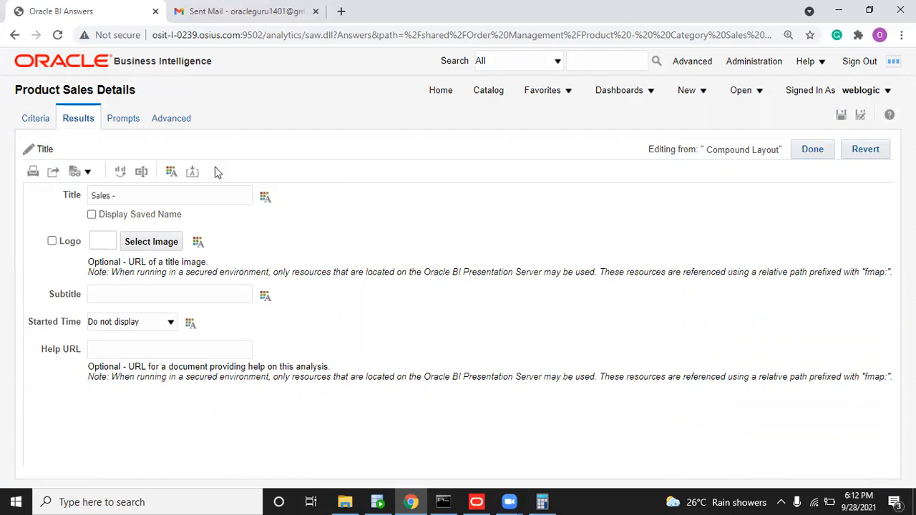
pyautogui.click(75, 437)
pyautogui.click(52, 241)
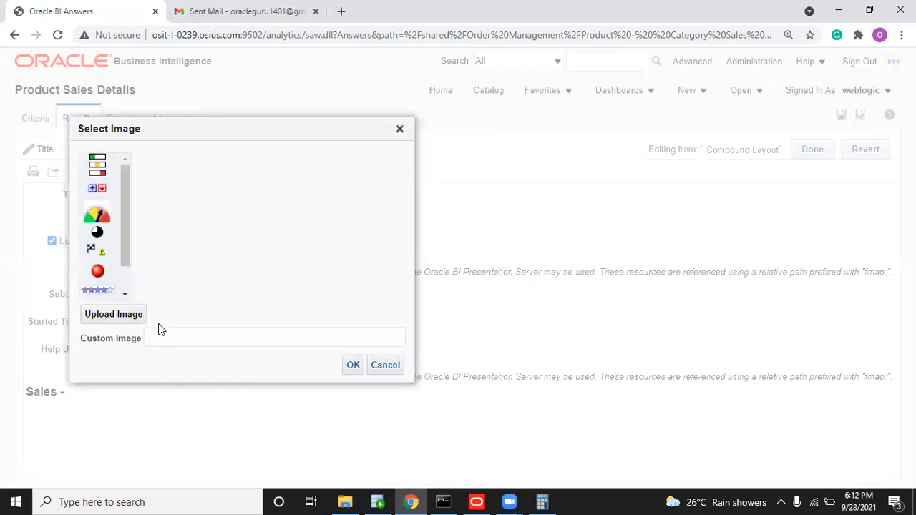
pyautogui.moveTo(124, 243); pyautogui.dragTo(123, 277)
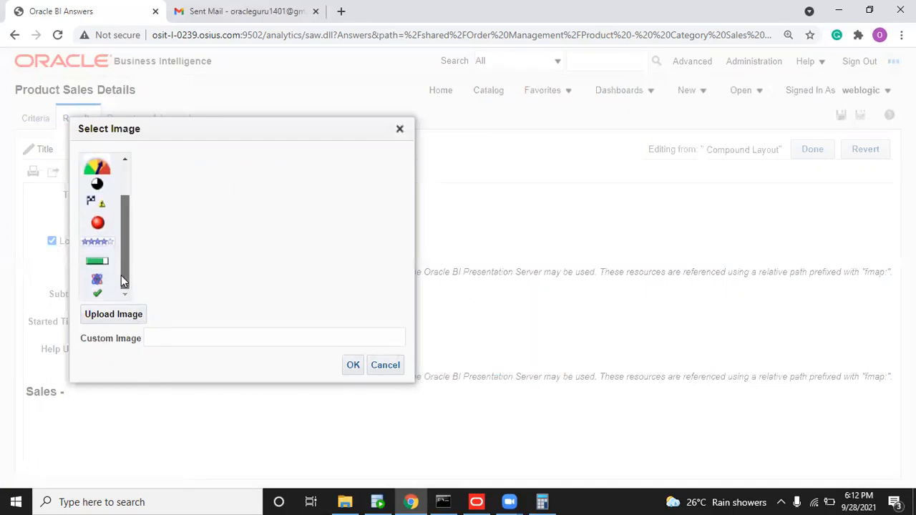
# Step: Search Google for "visaka industries" in a new browser tab and open the image results for the company logo
pyautogui.hotkey('ctrl', 't')
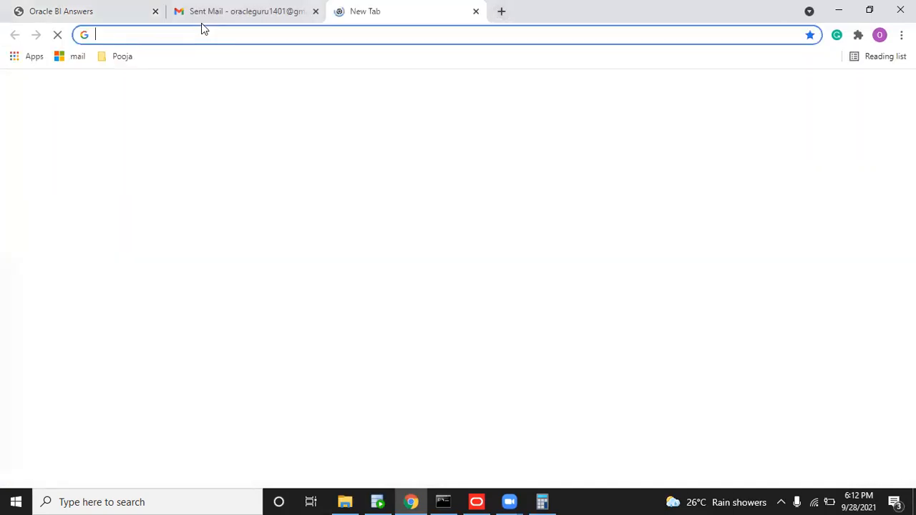
pyautogui.write('go')
pyautogui.press('Return')
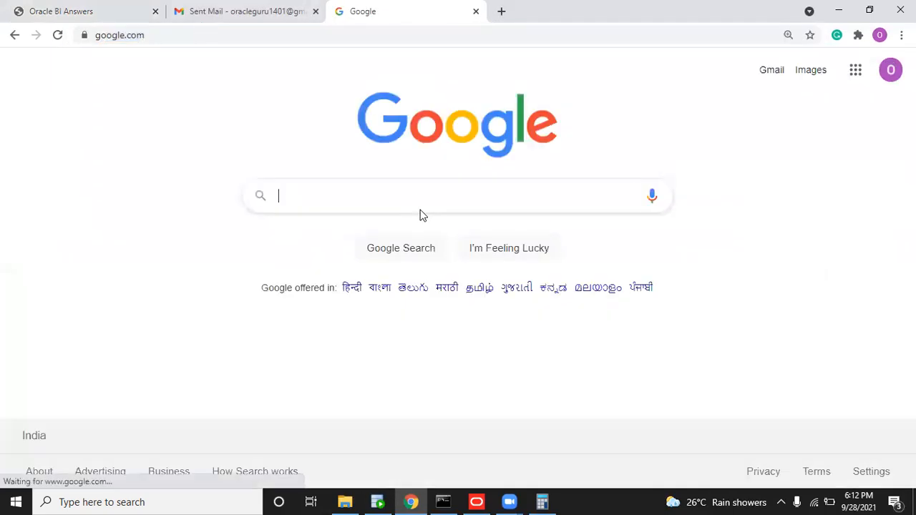
pyautogui.write('visaka in')
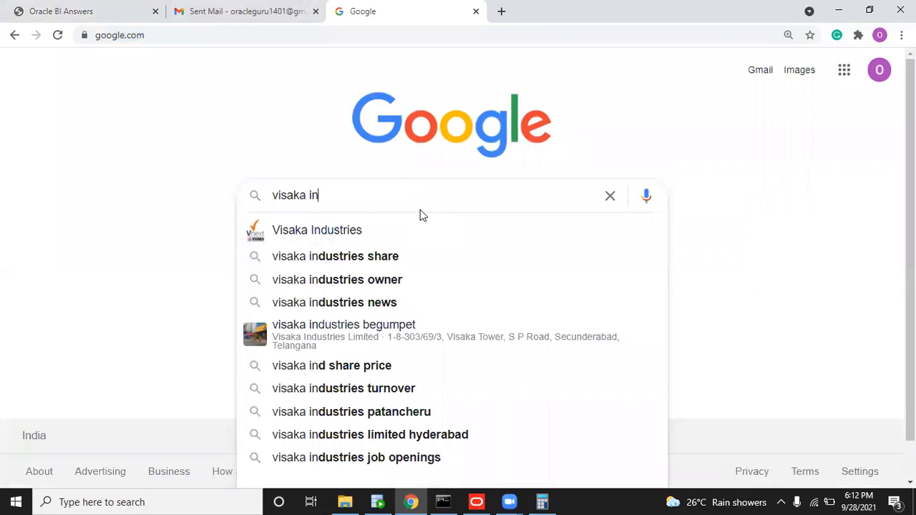
pyautogui.write('dustries')
pyautogui.press('Return')
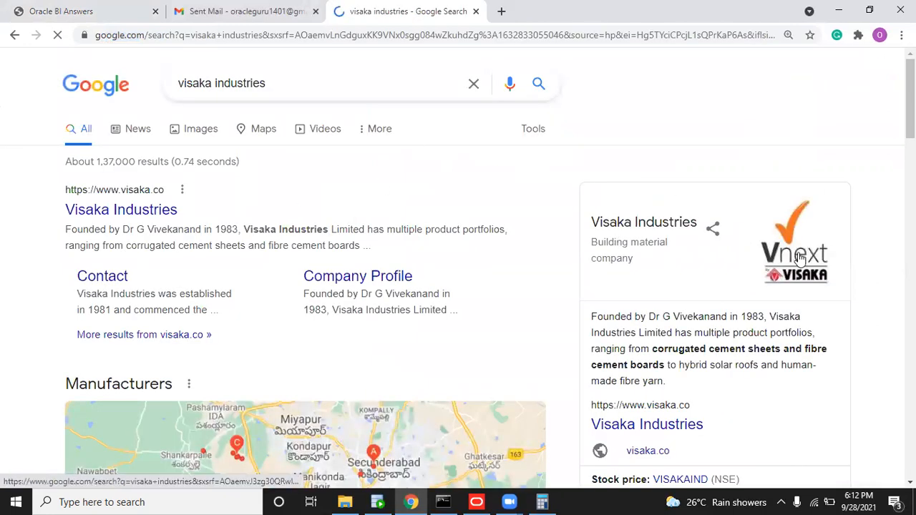
pyautogui.click(800, 256)
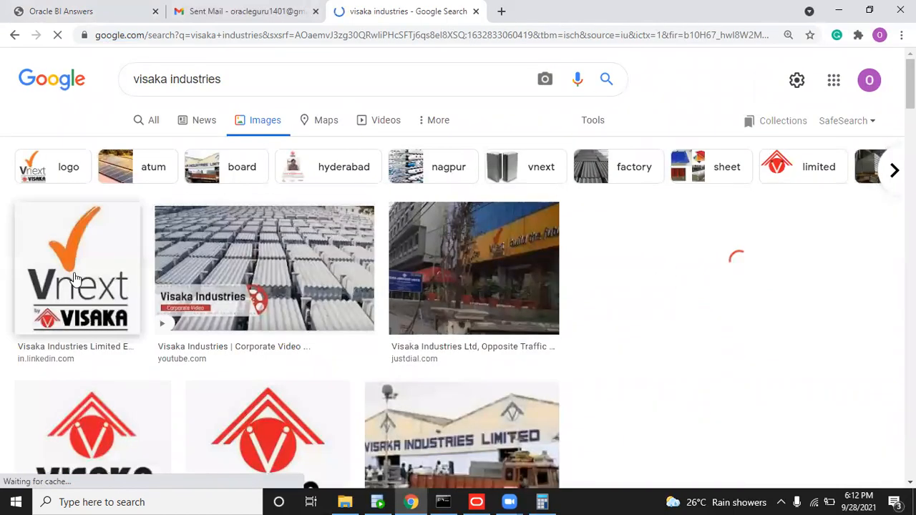
# Step: Preview the Visaka logo image results and save the plain red-and-black logo as a JPEG named Visaka Logo in Downloads
pyautogui.click(76, 278)
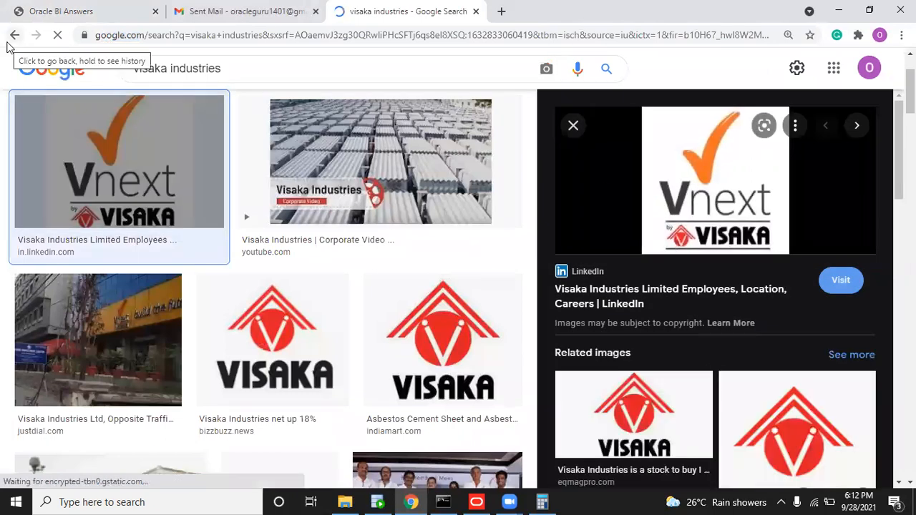
pyautogui.click(280, 361)
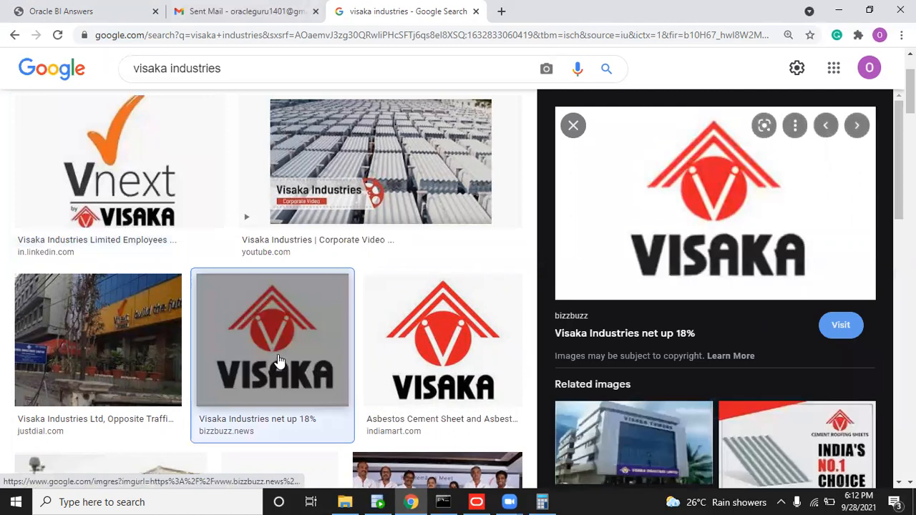
pyautogui.click(796, 127)
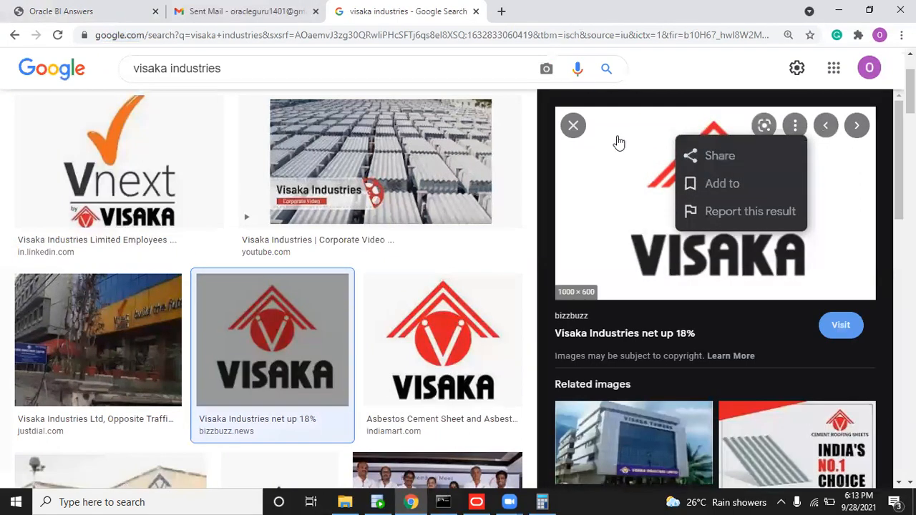
pyautogui.rightClick(245, 353)
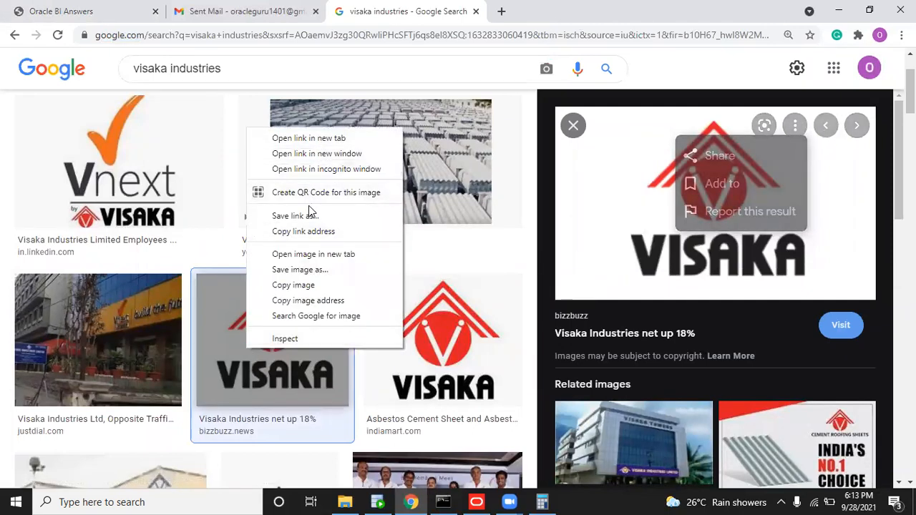
pyautogui.click(311, 268)
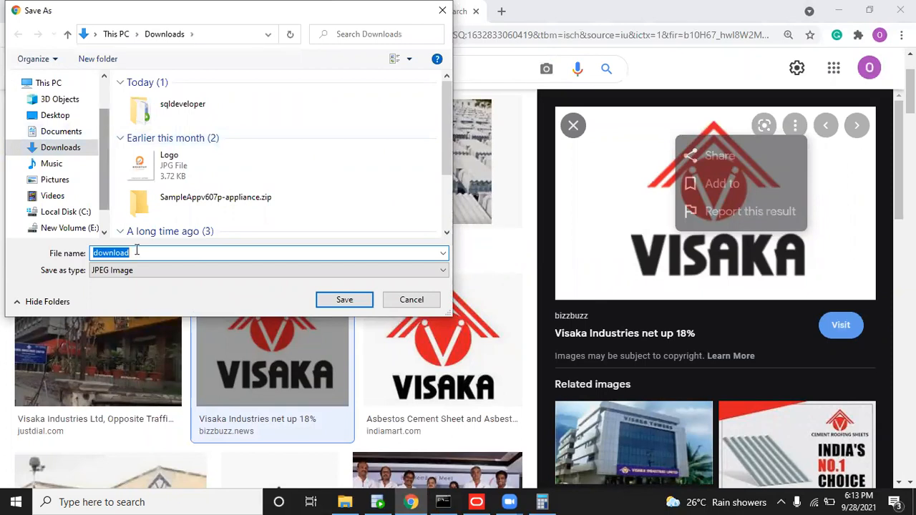
pyautogui.write('Visaka Logo')
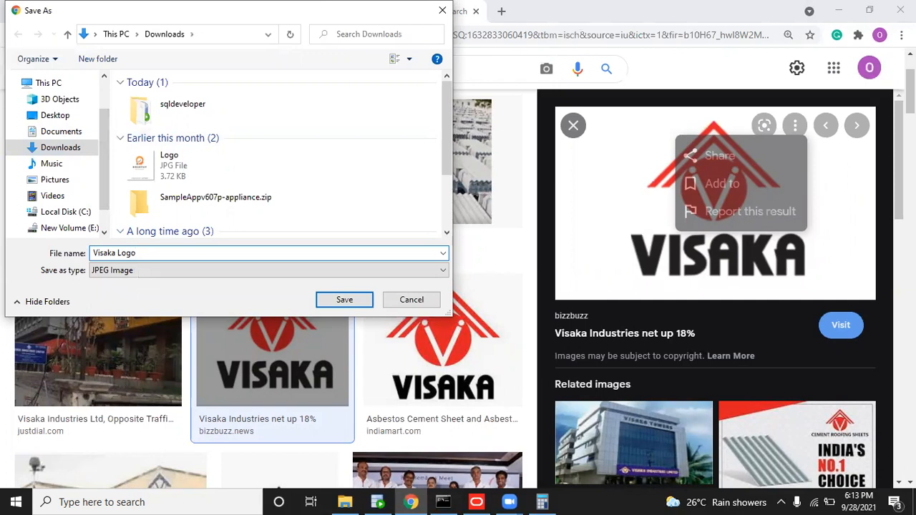
pyautogui.click(345, 300)
# Step: Return to the Oracle BI analysis and upload the Visaka Logo file from Downloads as a custom image for the title
pyautogui.click(106, 9)
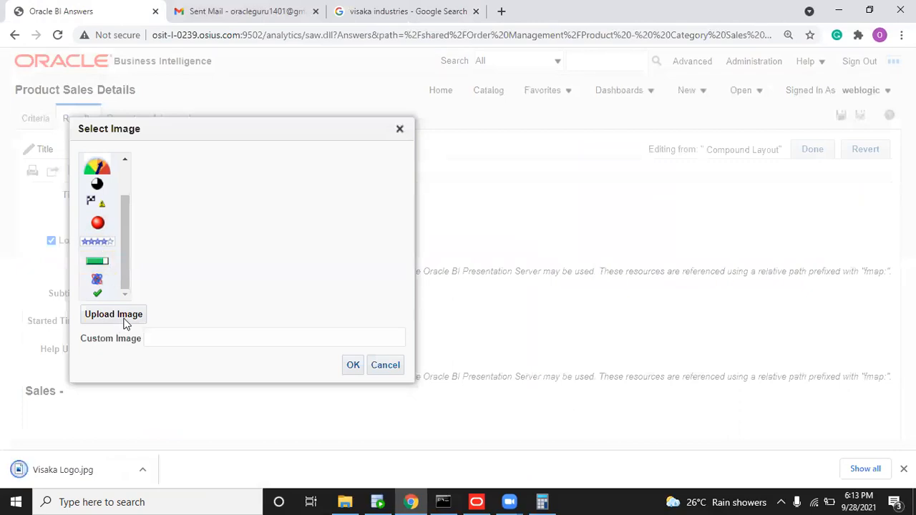
pyautogui.moveTo(126, 256); pyautogui.dragTo(130, 319)
pyautogui.click(129, 319)
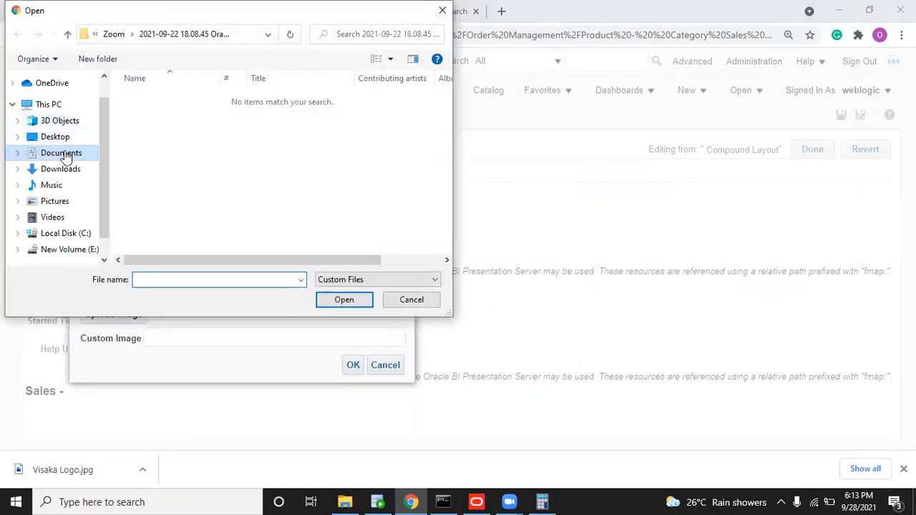
pyautogui.click(66, 168)
pyautogui.doubleClick(175, 101)
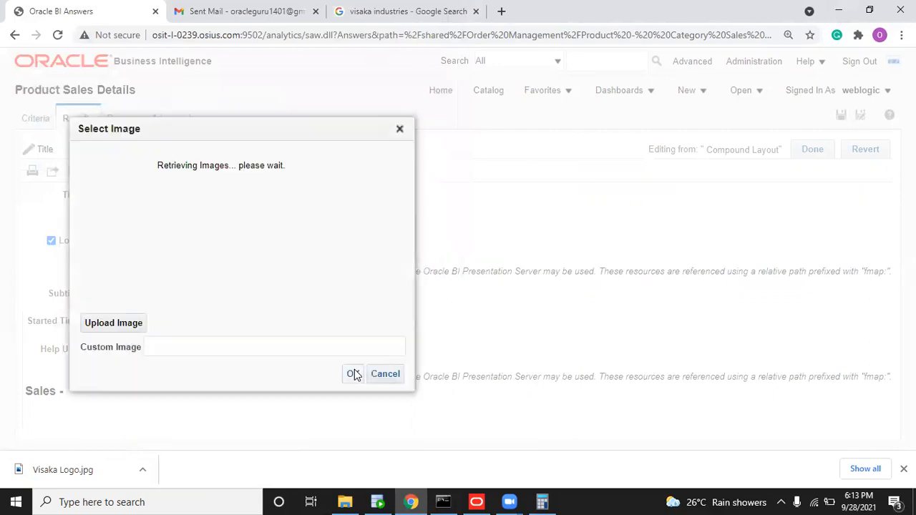
pyautogui.click(353, 374)
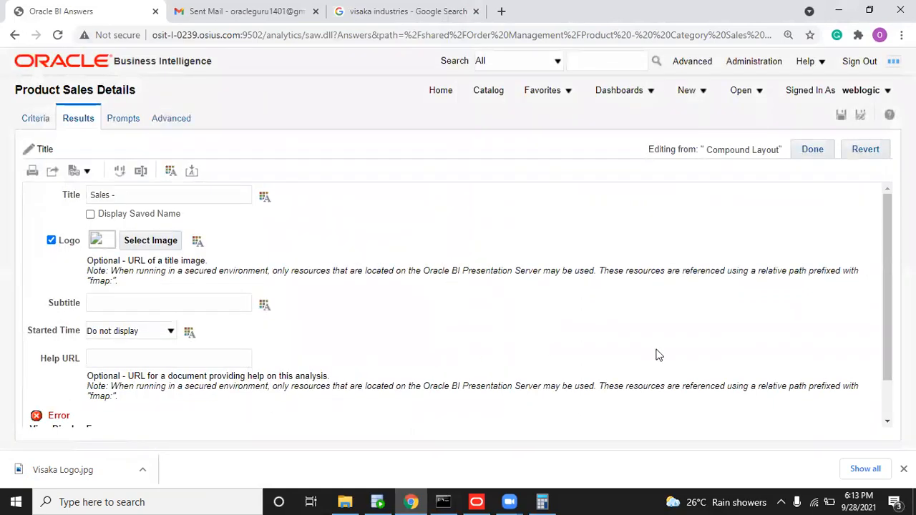
# Step: Examine the title view's error details and assign the uploaded Visaka image from Custom Images as the logo
pyautogui.scroll(-1, 888, 313)
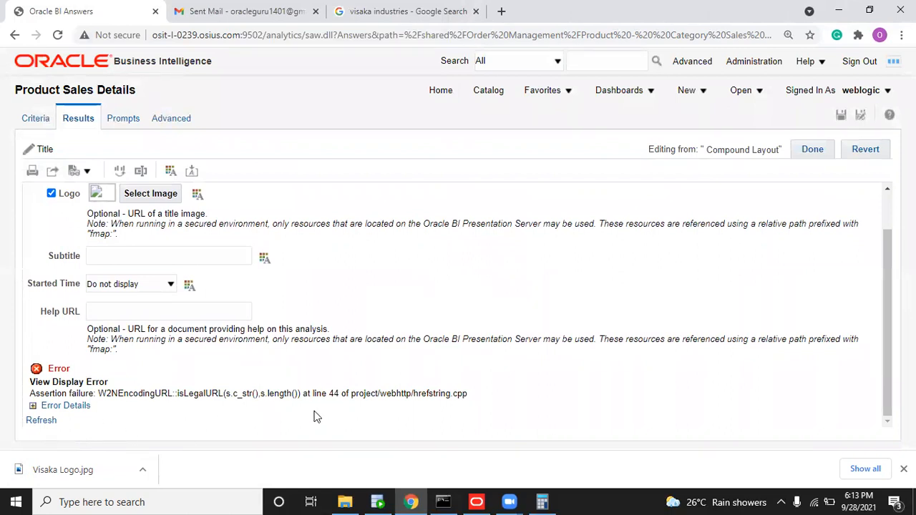
pyautogui.click(32, 406)
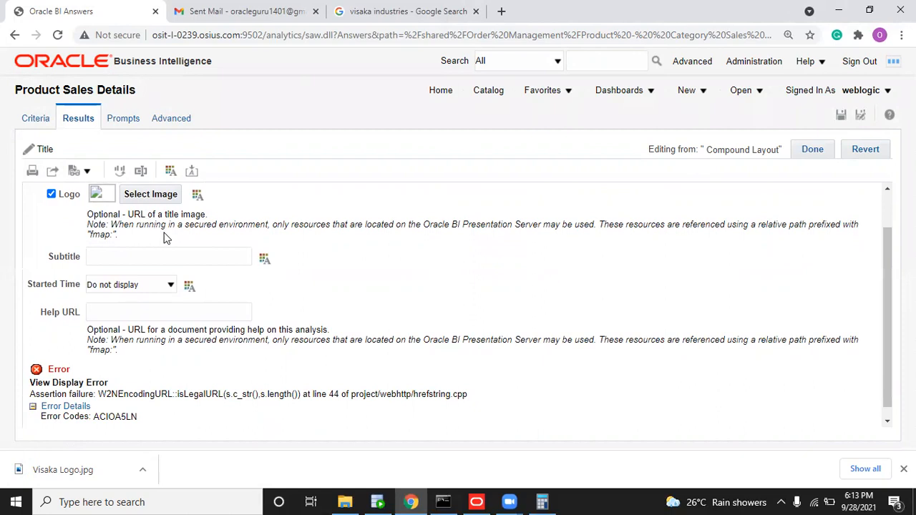
pyautogui.moveTo(597, 224); pyautogui.dragTo(435, 211)
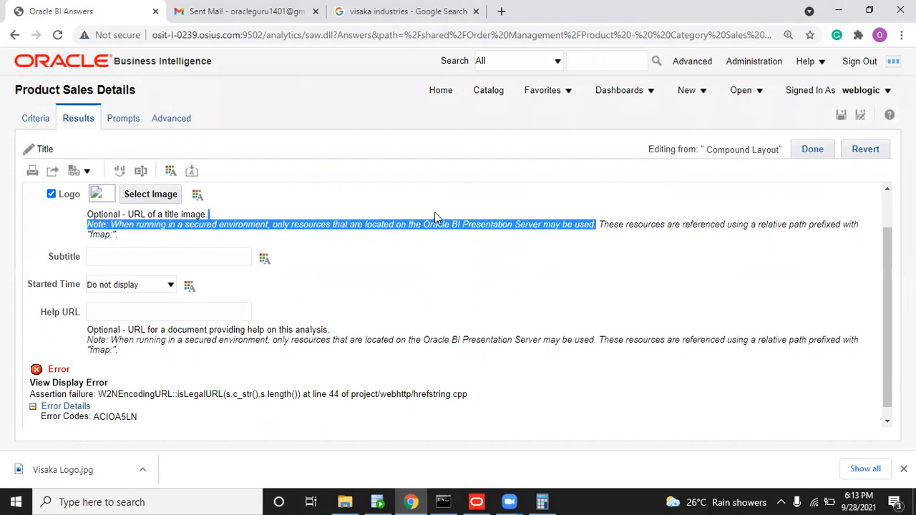
pyautogui.click(149, 194)
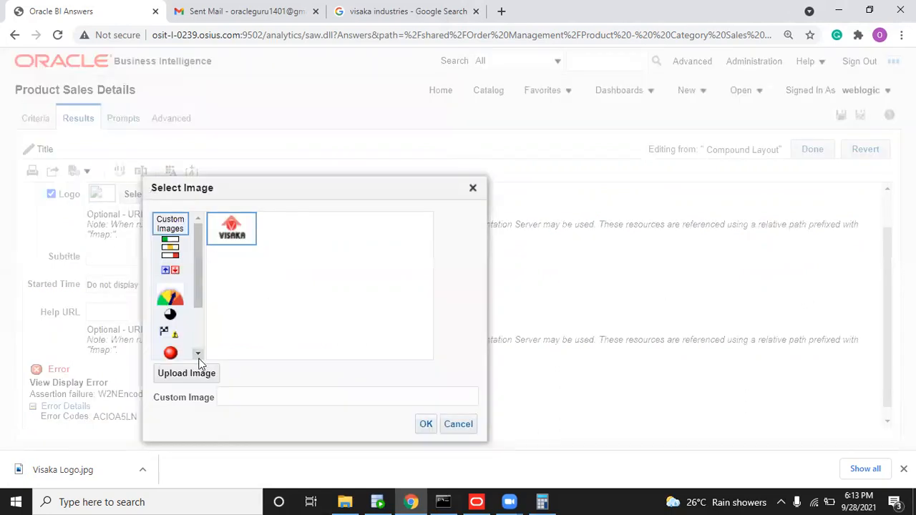
pyautogui.click(231, 227)
pyautogui.click(423, 423)
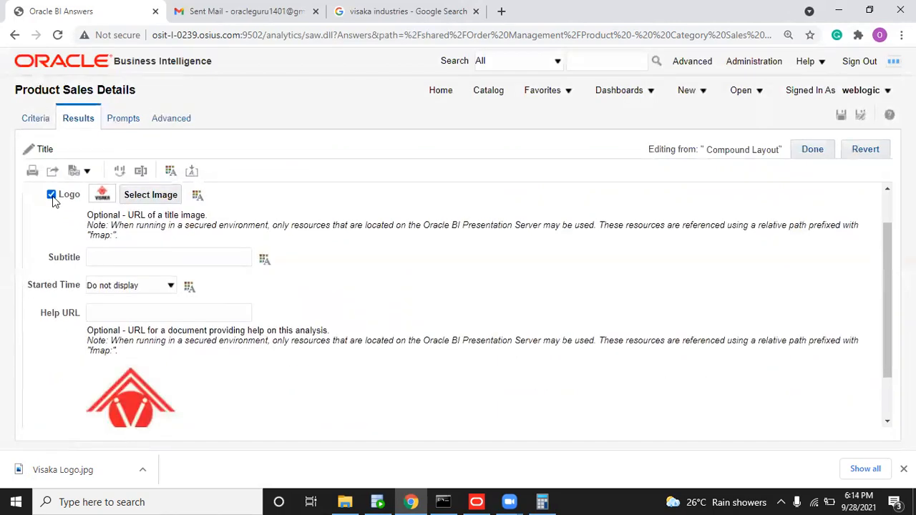
pyautogui.moveTo(888, 313); pyautogui.dragTo(888, 352)
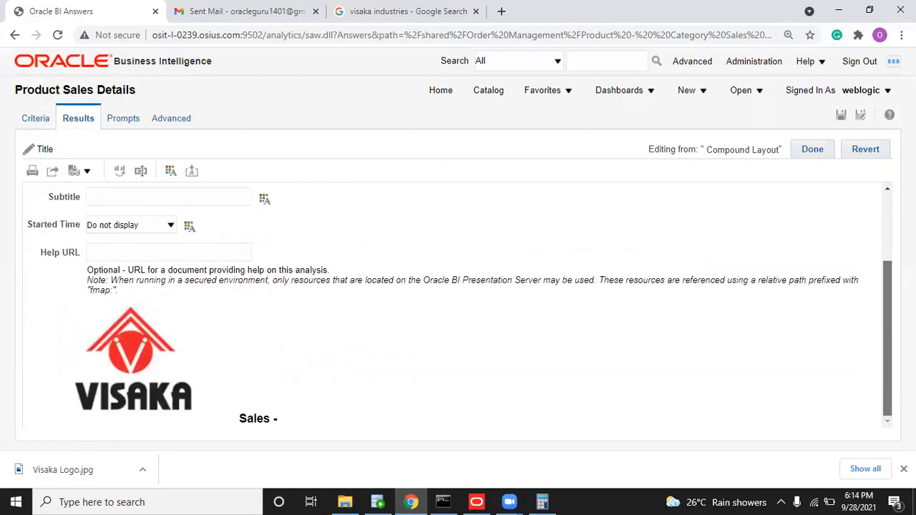
pyautogui.moveTo(888, 309); pyautogui.dragTo(883, 207)
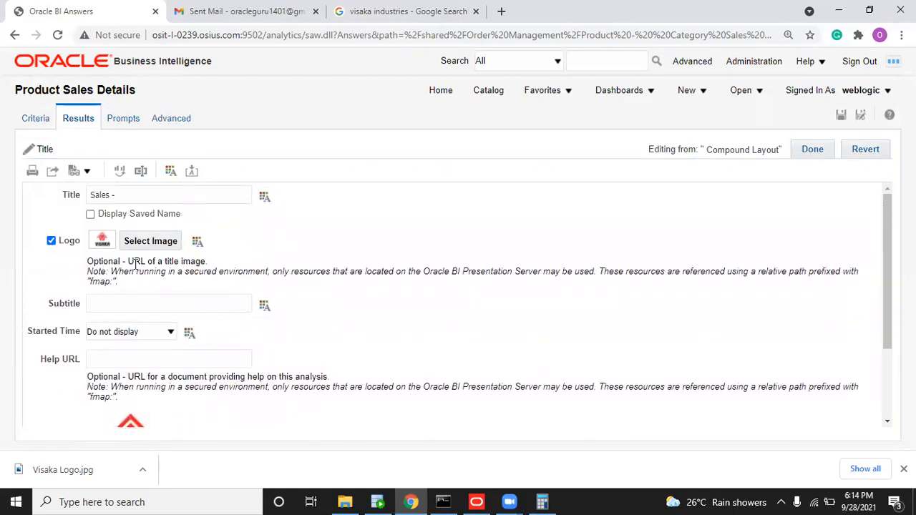
# Step: Browse the built-in image categories for the logo, including the coloured balls, and leave the image selection without choosing one
pyautogui.moveTo(888, 340)
pyautogui.mouseDown()
pyautogui.moveTo(888, 414)
pyautogui.moveTo(888, 339)
pyautogui.mouseUp()
pyautogui.click(146, 242)
pyautogui.moveTo(192, 240); pyautogui.dragTo(194, 317)
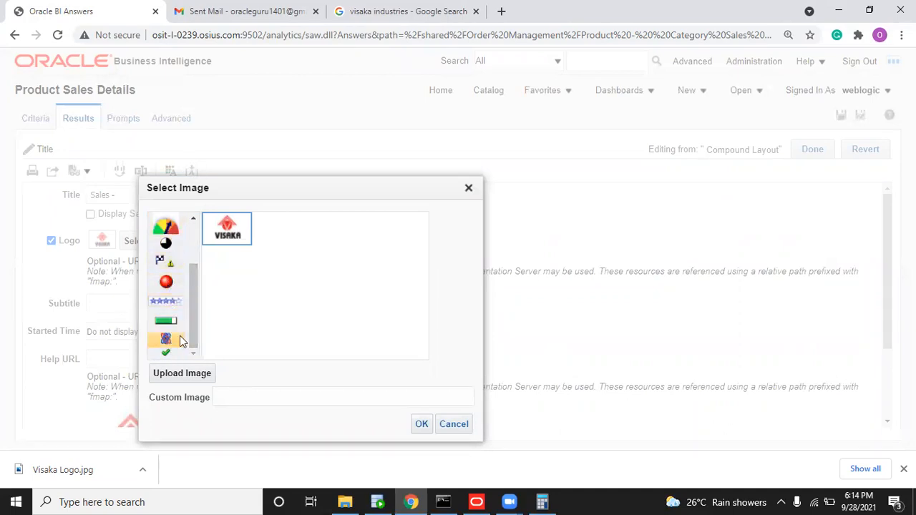
pyautogui.moveTo(191, 341); pyautogui.dragTo(192, 298)
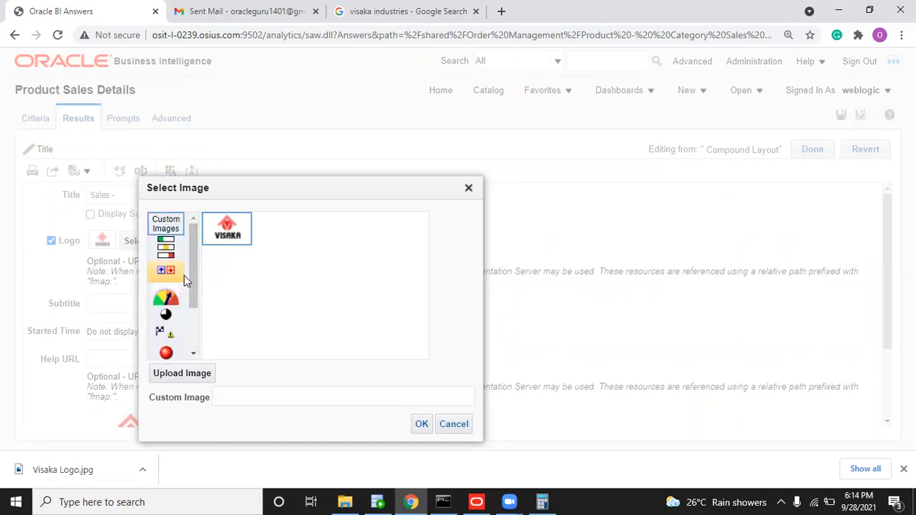
pyautogui.moveTo(192, 279); pyautogui.dragTo(192, 338)
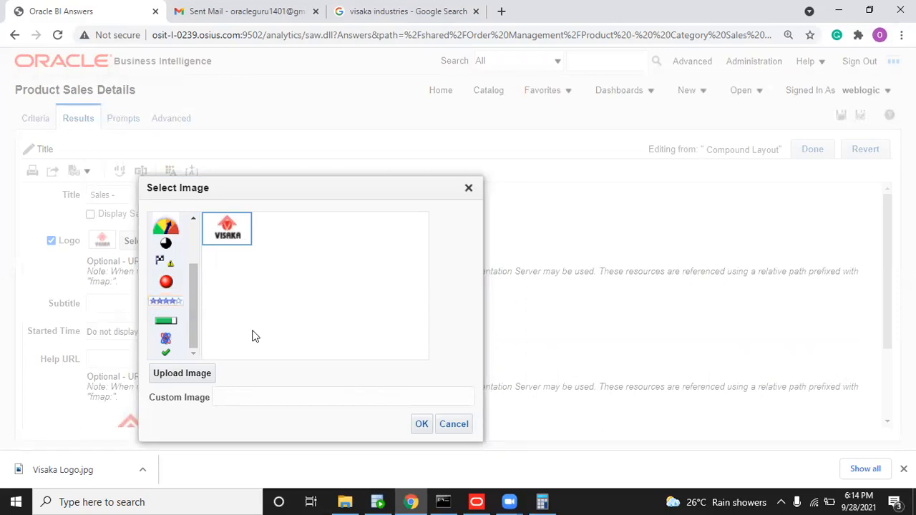
pyautogui.scroll(3, 196, 242)
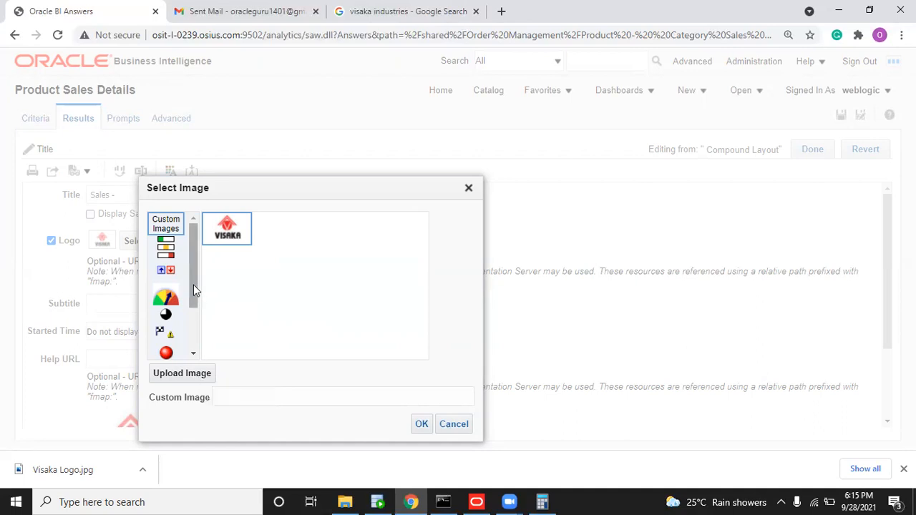
pyautogui.moveTo(193, 285); pyautogui.dragTo(190, 322)
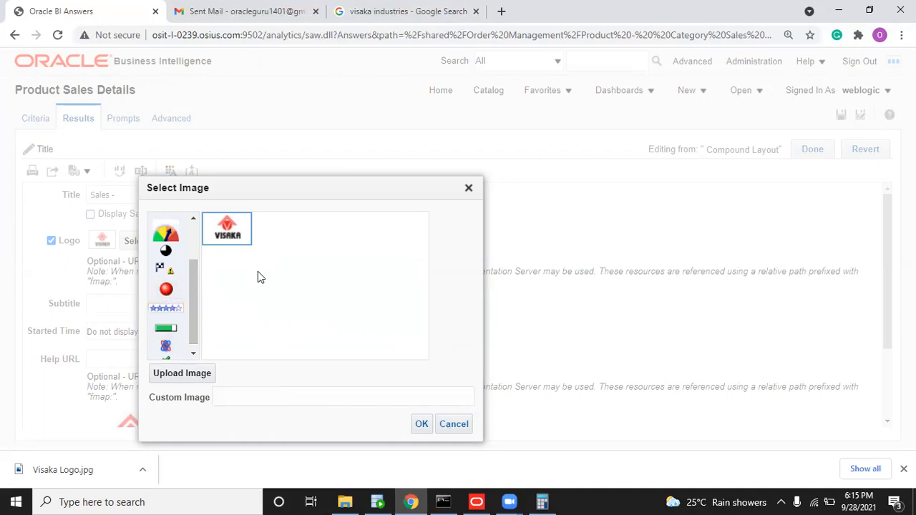
pyautogui.click(170, 292)
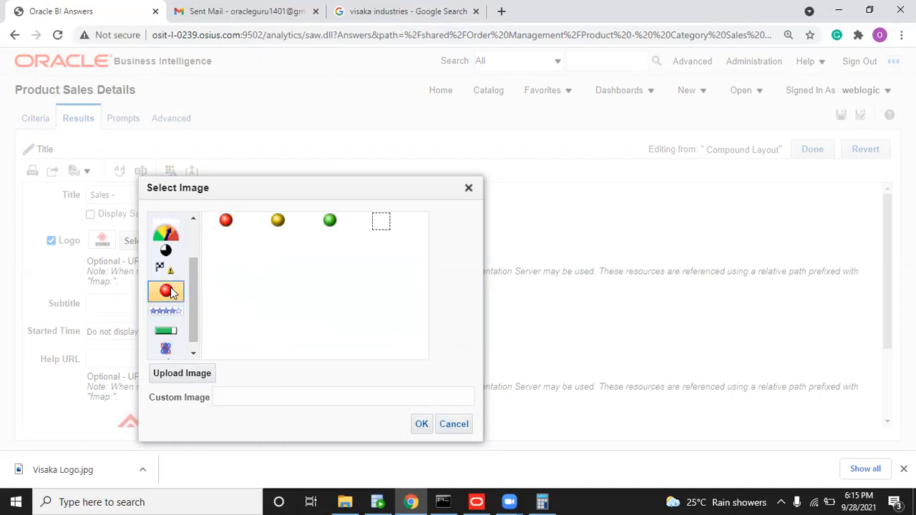
pyautogui.click(459, 428)
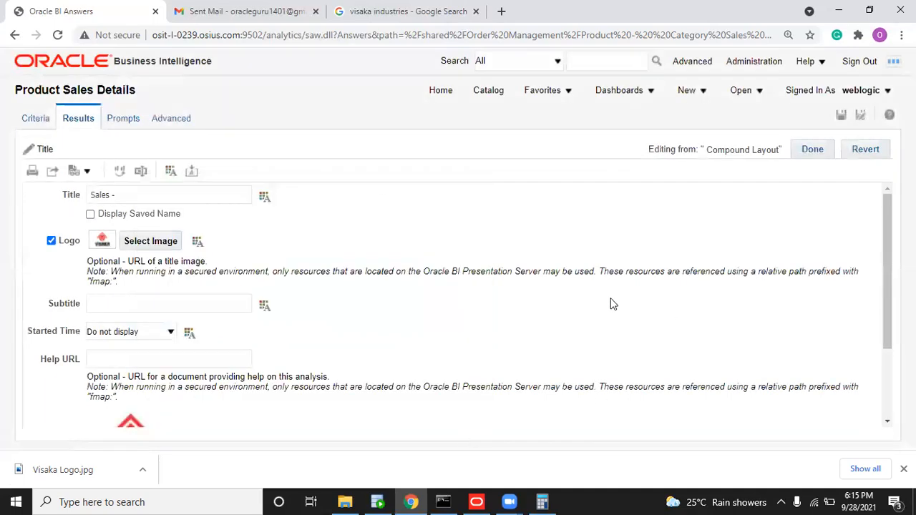
# Step: Review the title settings and finish editing the title view, returning to the compound layout
pyautogui.moveTo(887, 336); pyautogui.dragTo(888, 355)
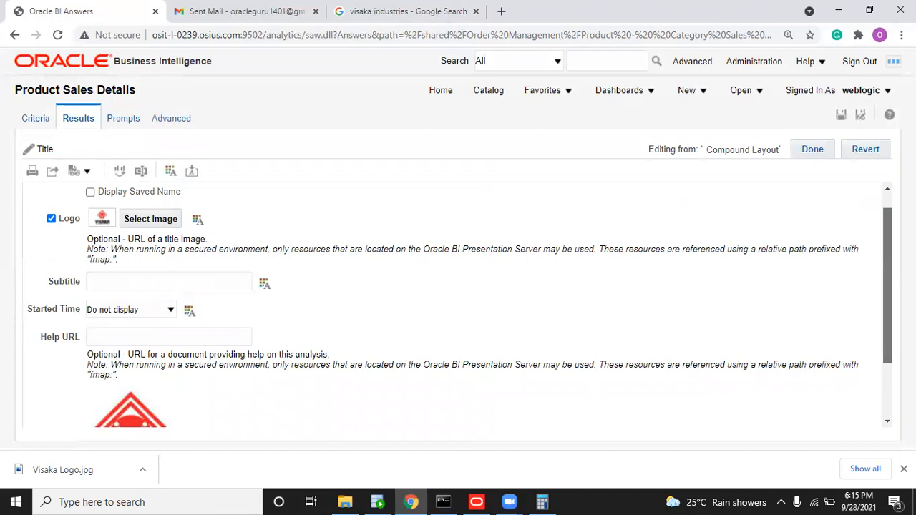
pyautogui.moveTo(888, 355); pyautogui.dragTo(865, 285)
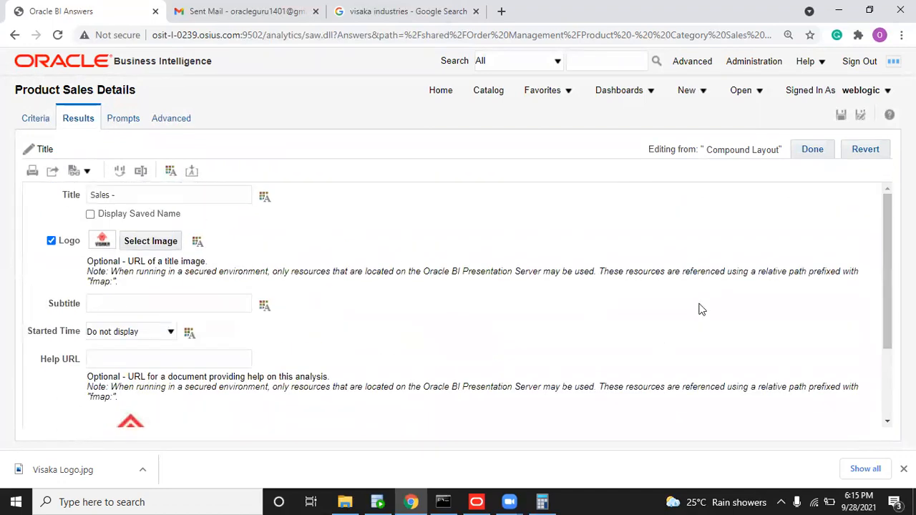
pyautogui.click(807, 155)
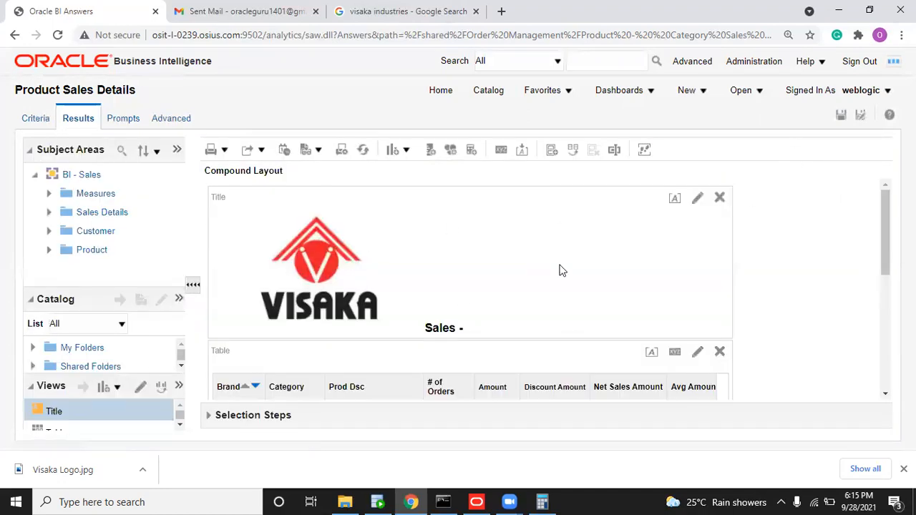
# Step: Open the title view for editing, and open the Visaka Logo file from Downloads in Paint
pyautogui.click(696, 198)
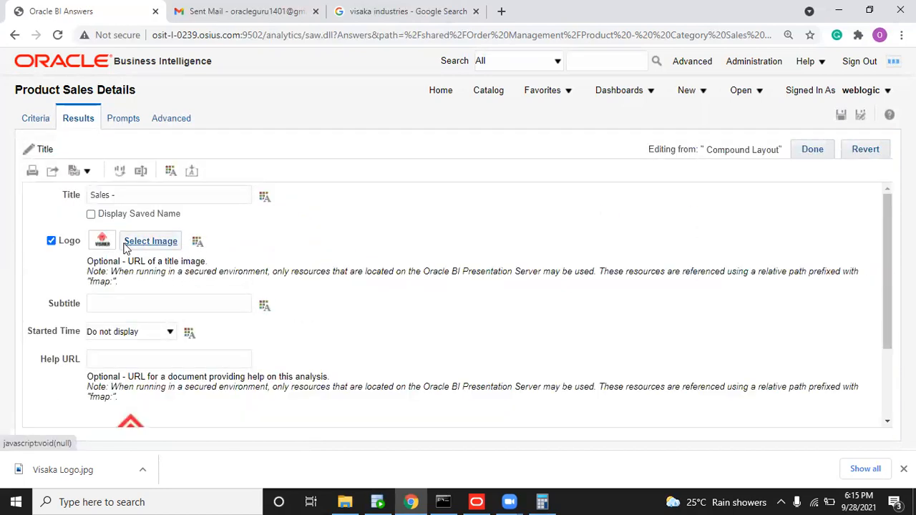
pyautogui.click(344, 501)
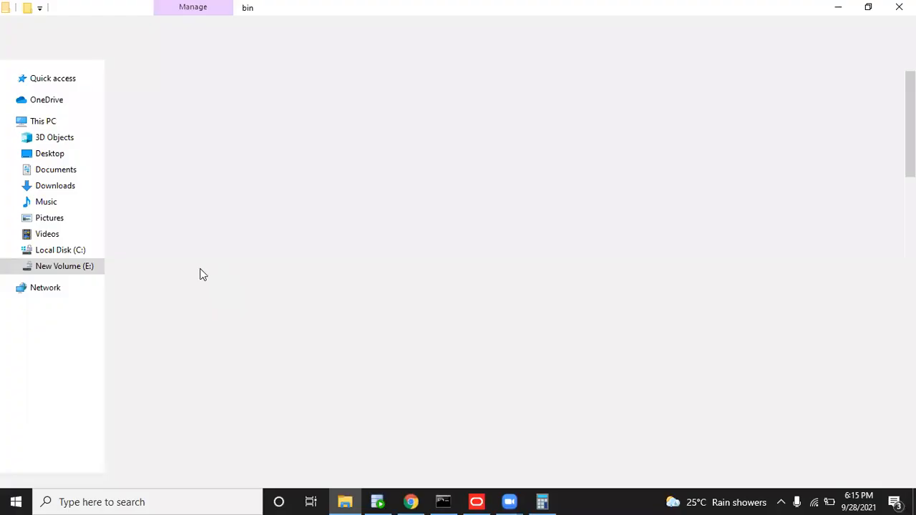
pyautogui.click(57, 186)
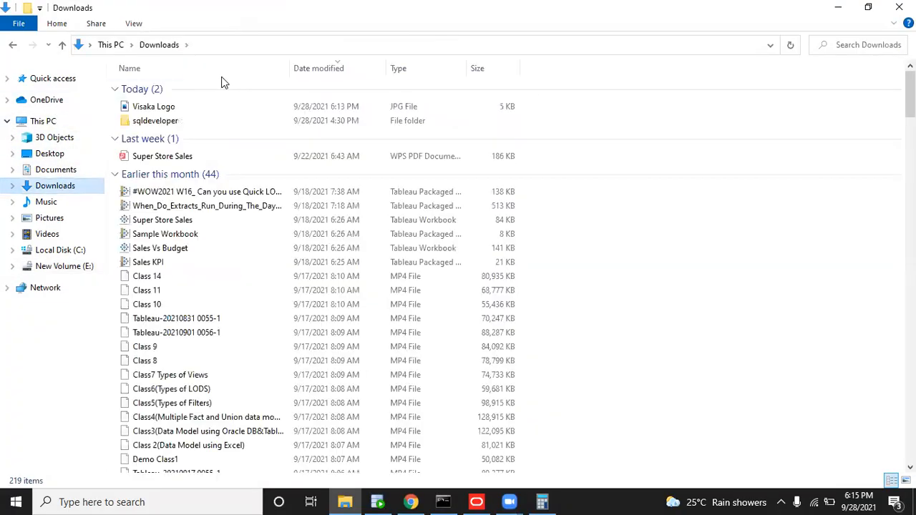
pyautogui.doubleClick(171, 107)
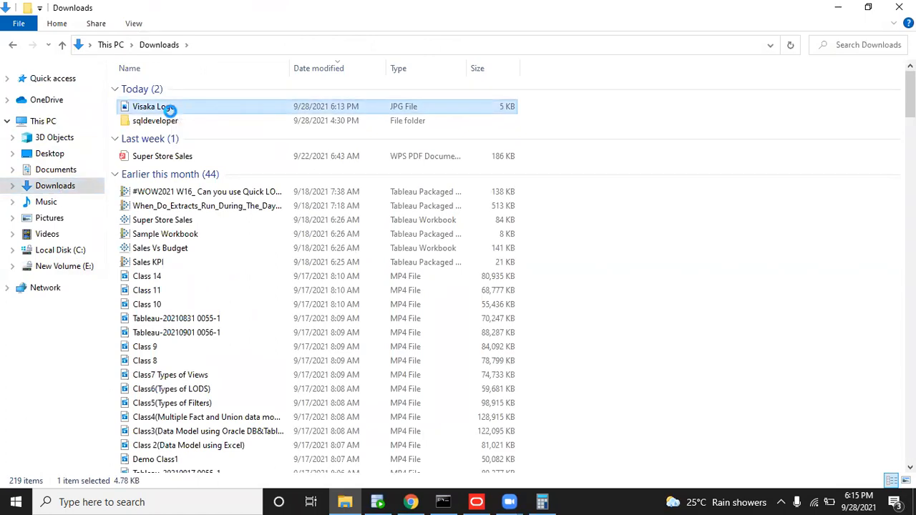
pyautogui.rightClick(170, 111)
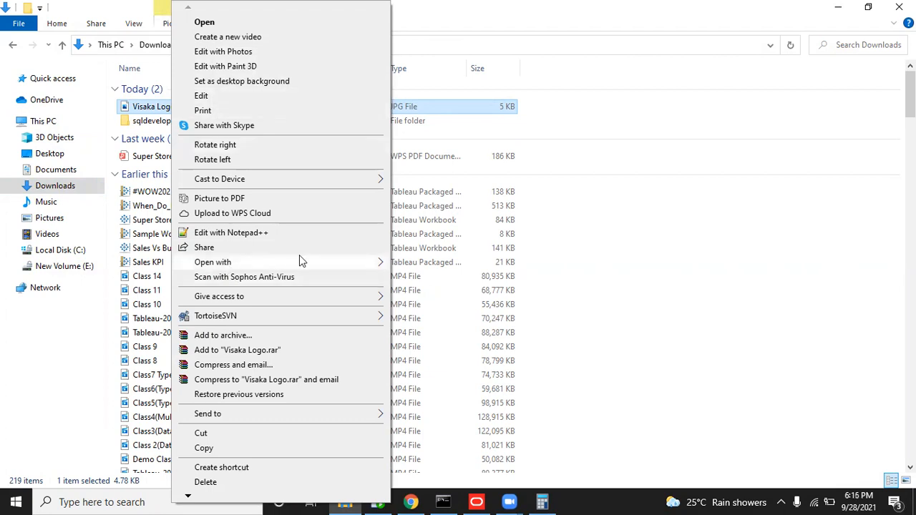
pyautogui.moveTo(375, 263)
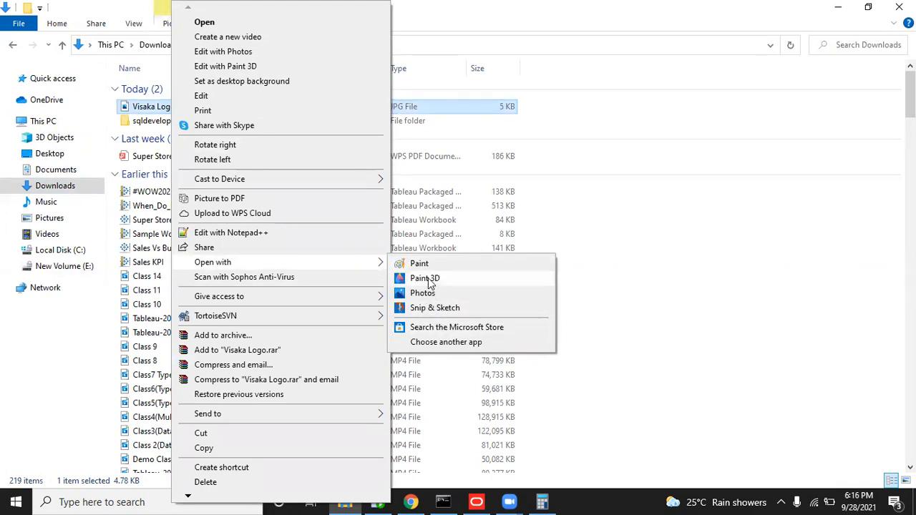
pyautogui.click(419, 265)
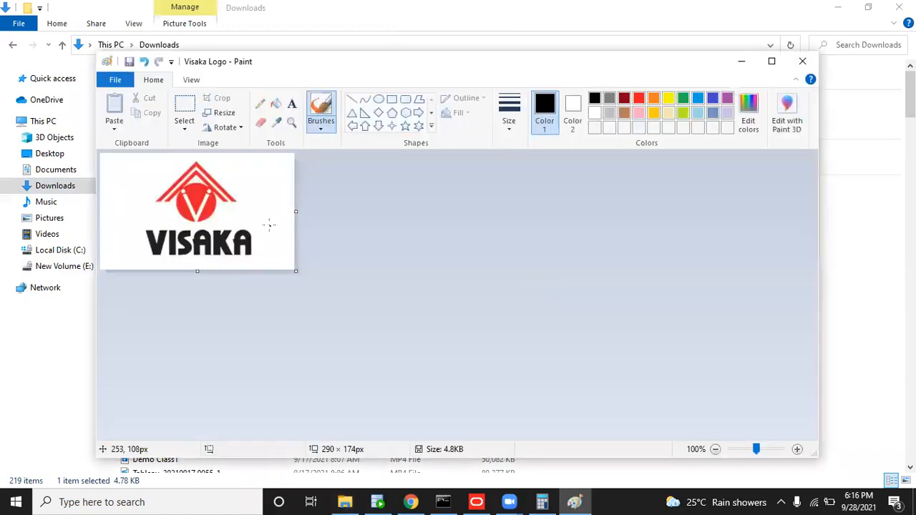
# Step: Try reducing the logo's canvas to about 86 × 66 px, undo it, and close the image without saving
pyautogui.moveTo(295, 271); pyautogui.dragTo(159, 199)
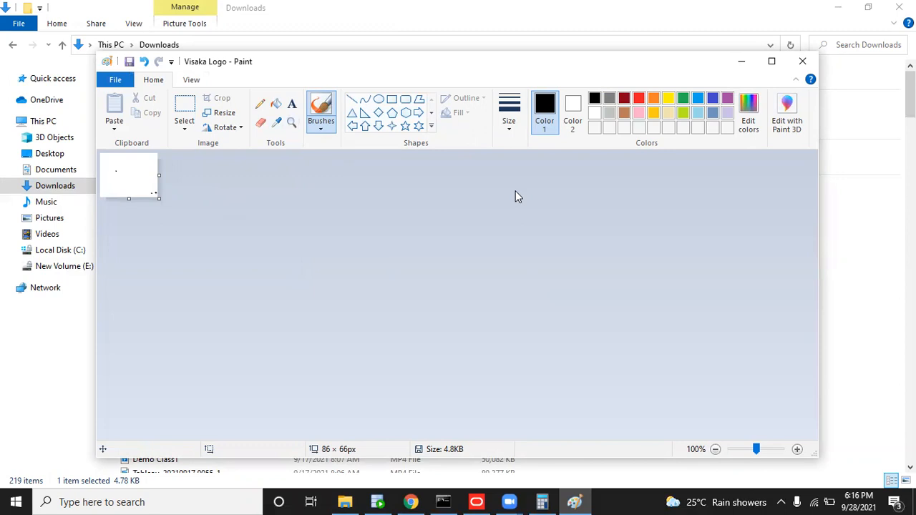
pyautogui.hotkey('ctrl', 'v')
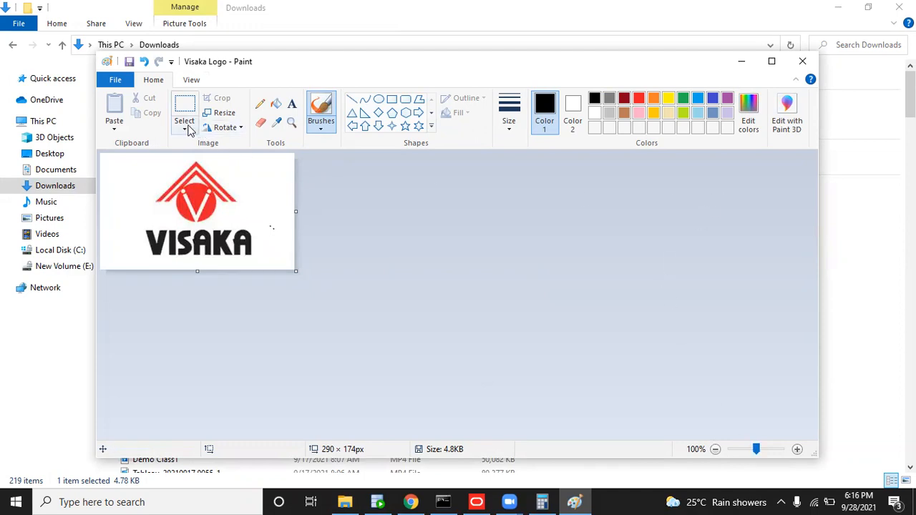
pyautogui.click(220, 113)
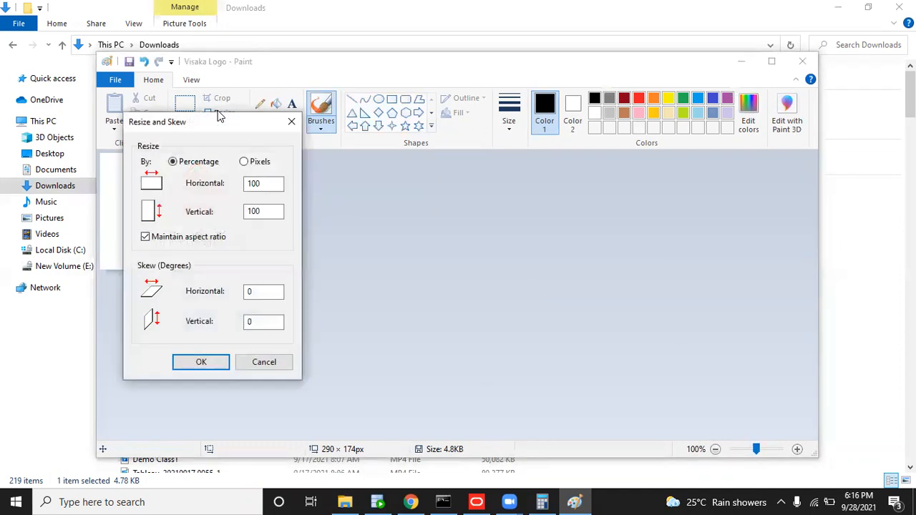
pyautogui.click(246, 164)
pyautogui.moveTo(217, 129); pyautogui.dragTo(415, 125)
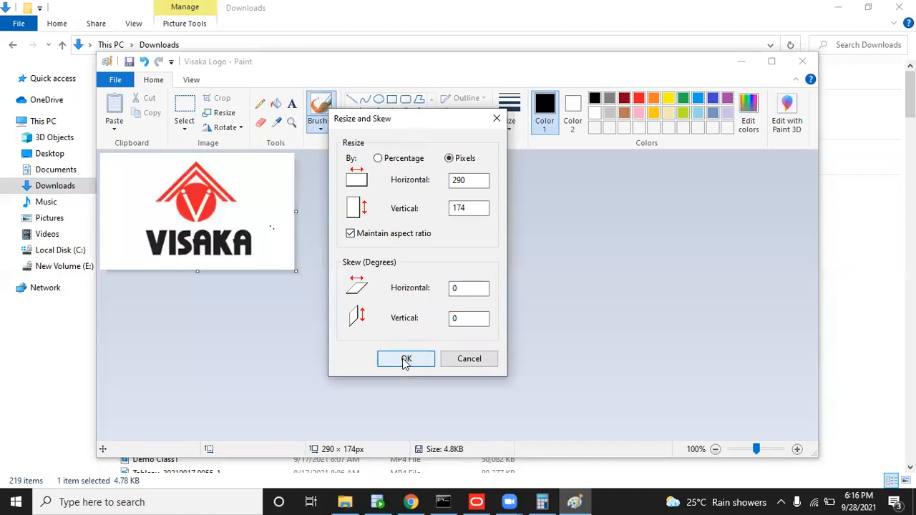
pyautogui.click(404, 362)
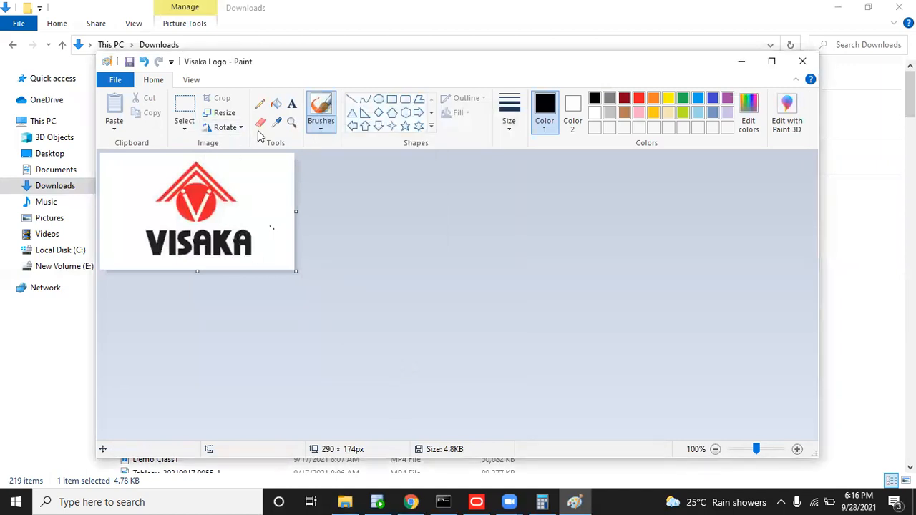
pyautogui.click(510, 134)
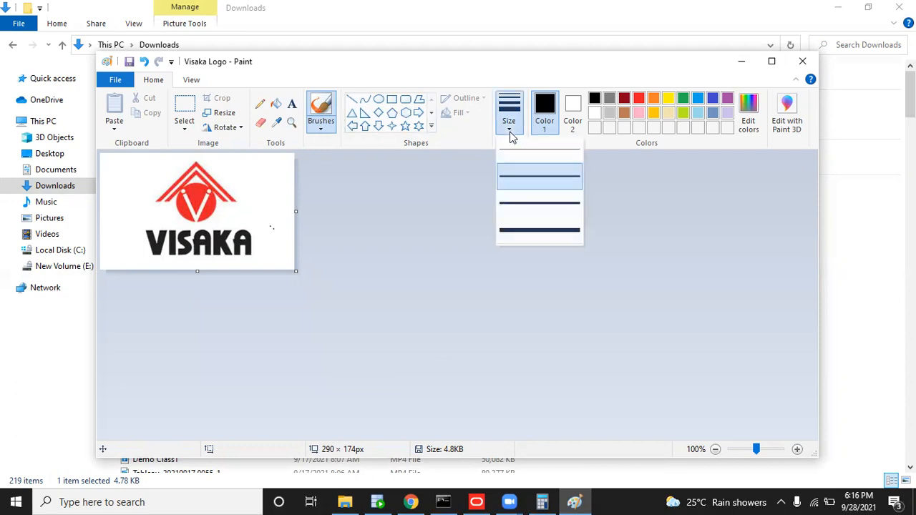
pyautogui.click(385, 219)
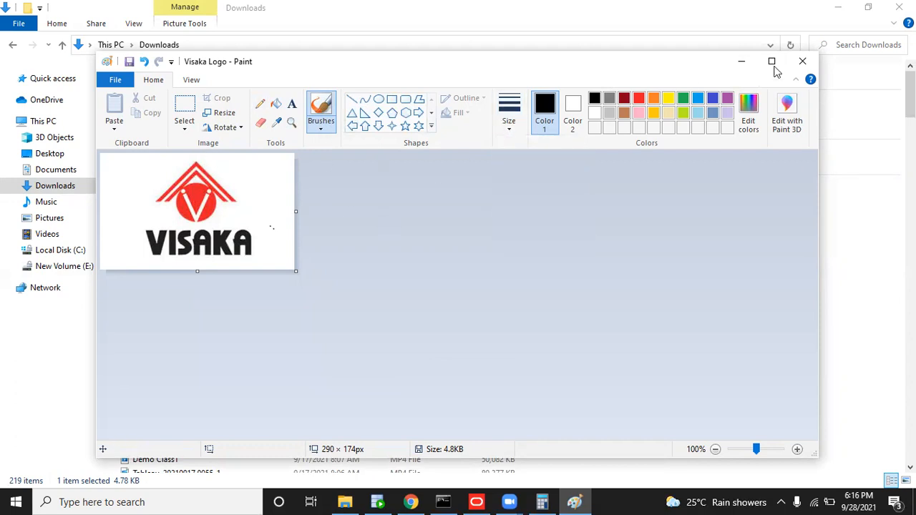
pyautogui.click(803, 62)
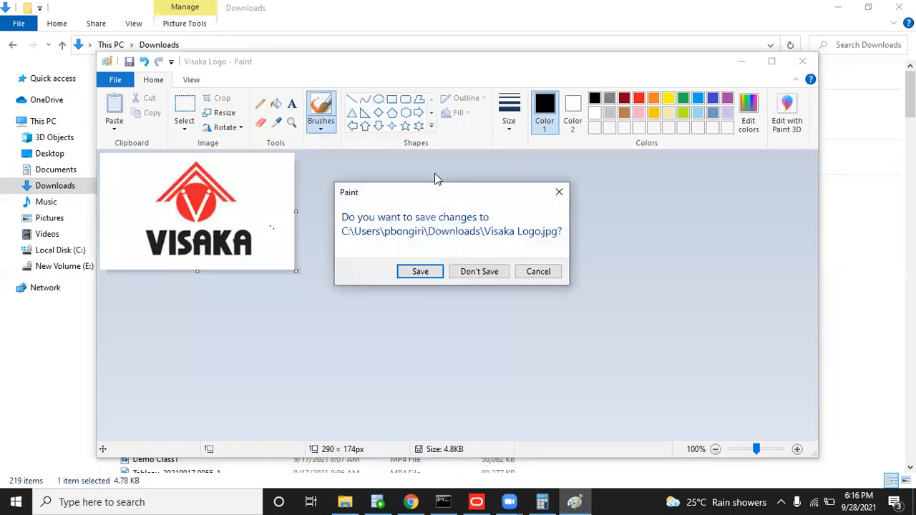
pyautogui.click(464, 272)
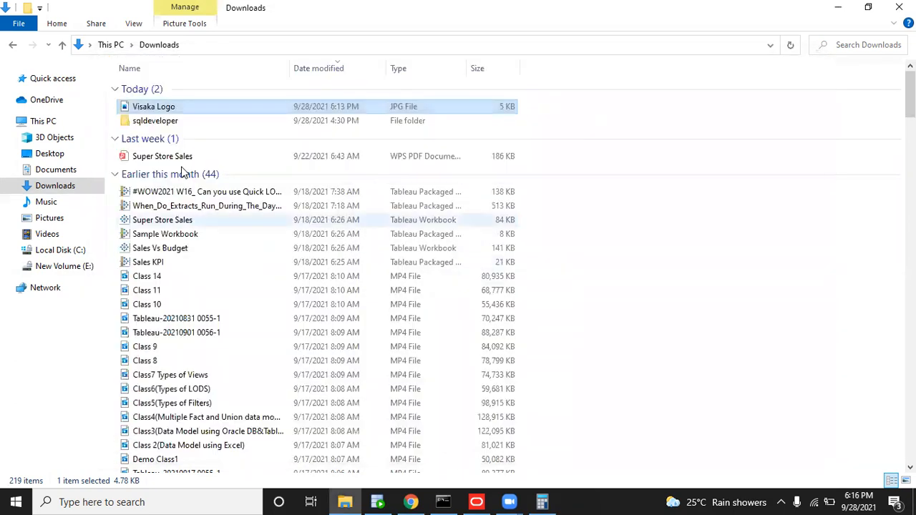
# Step: Reopen the Visaka Logo file from Downloads for editing in Paint
pyautogui.doubleClick(143, 107)
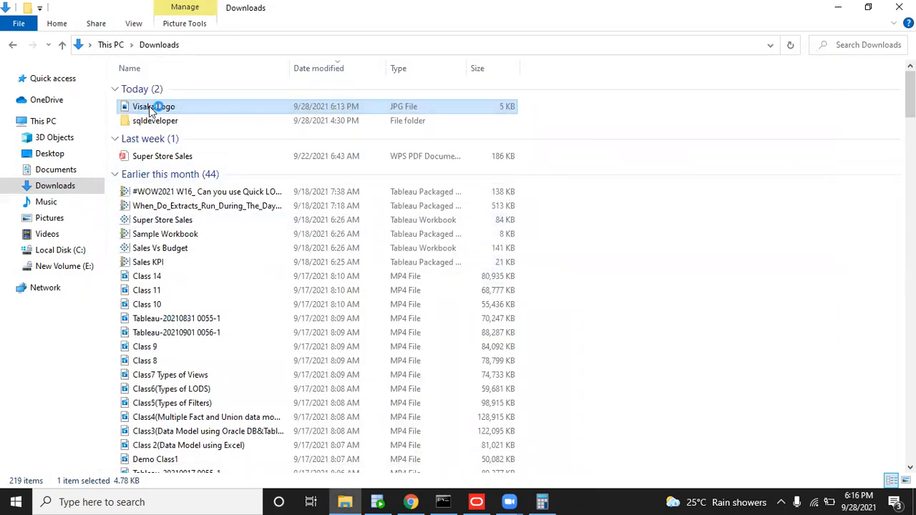
pyautogui.rightClick(149, 106)
pyautogui.click(172, 95)
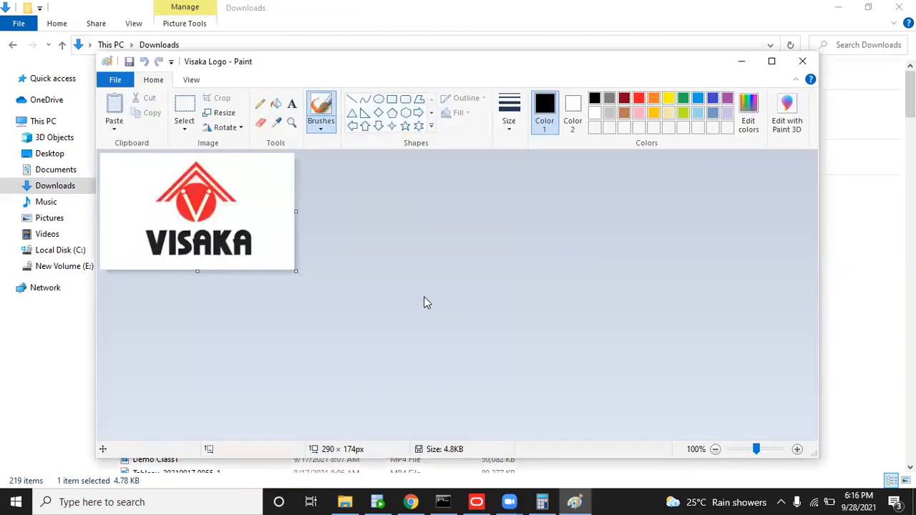
# Step: Try reducing the canvas to about 228 × 143 px and scaling the logo to 50 percent with the aspect ratio maintained
pyautogui.click(271, 262)
pyautogui.click(280, 267)
pyautogui.moveTo(295, 271); pyautogui.dragTo(254, 249)
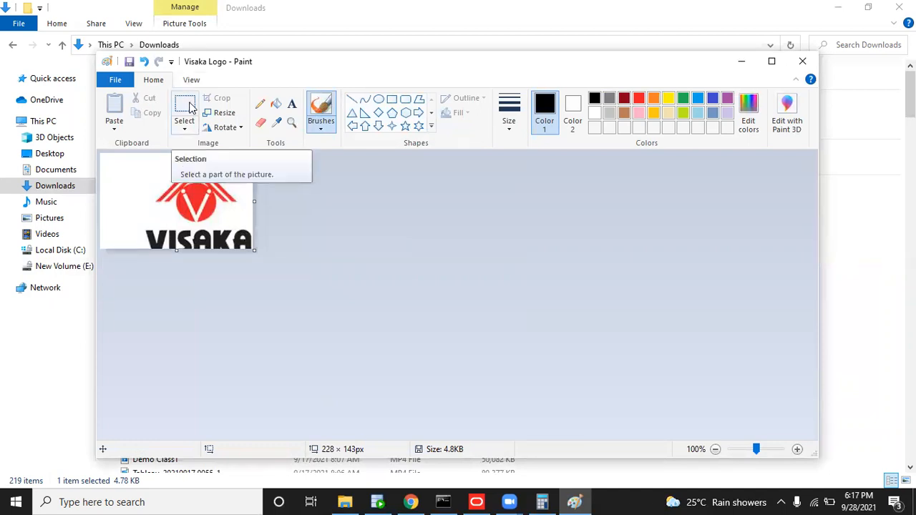
pyautogui.click(221, 113)
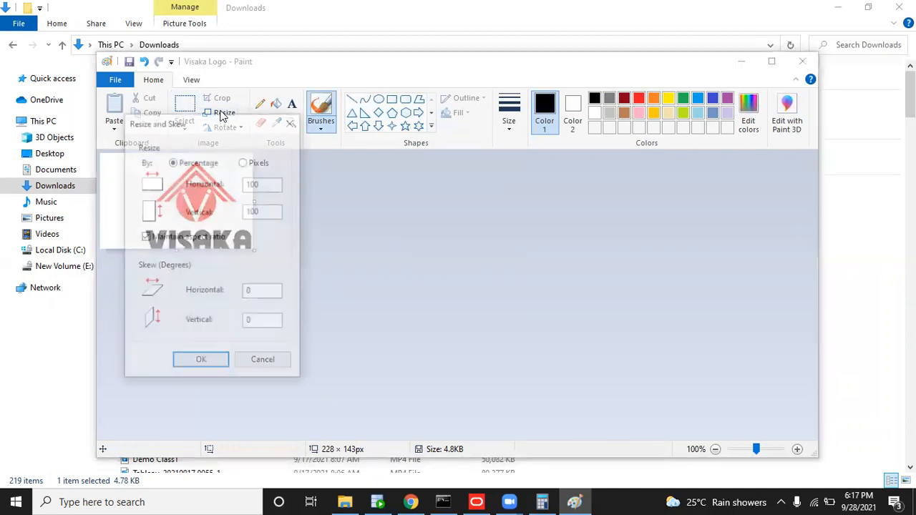
pyautogui.doubleClick(255, 184)
pyautogui.write('50')
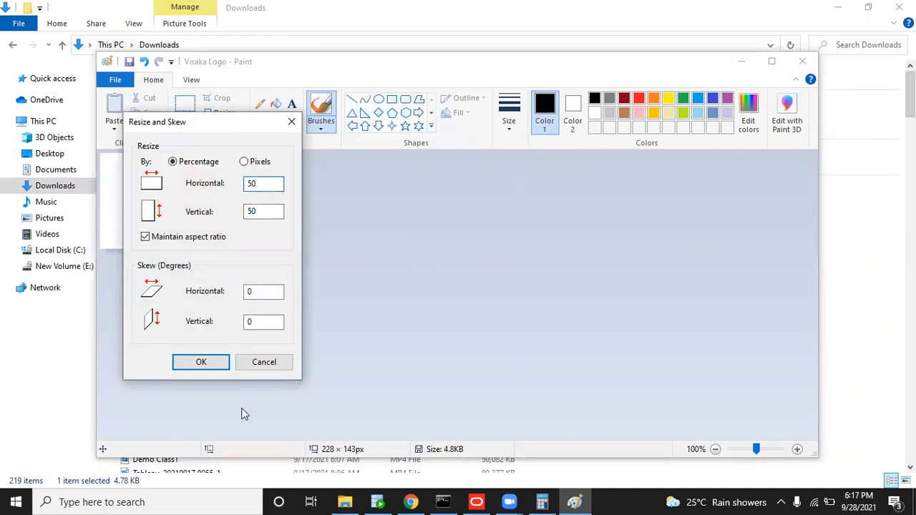
pyautogui.click(201, 362)
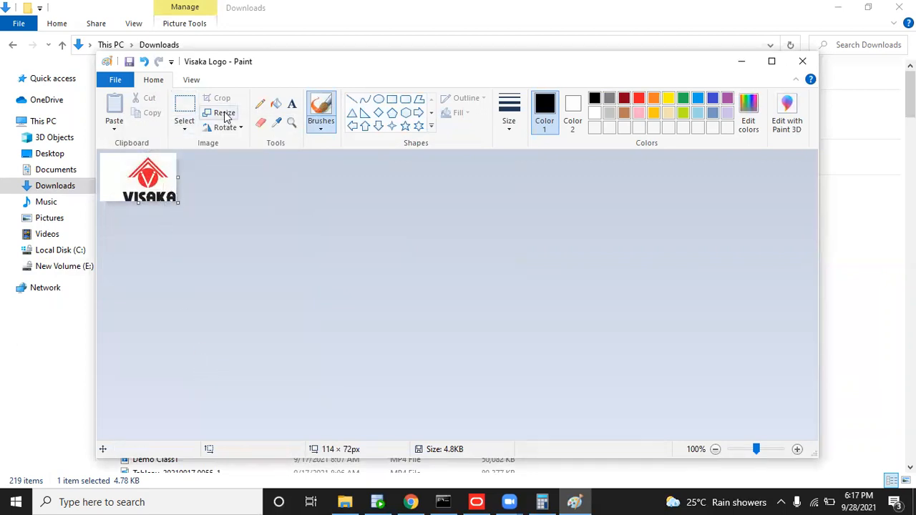
# Step: Check the scaled logo's size in pixels, and undo the scaling and the canvas reduction
pyautogui.click(224, 115)
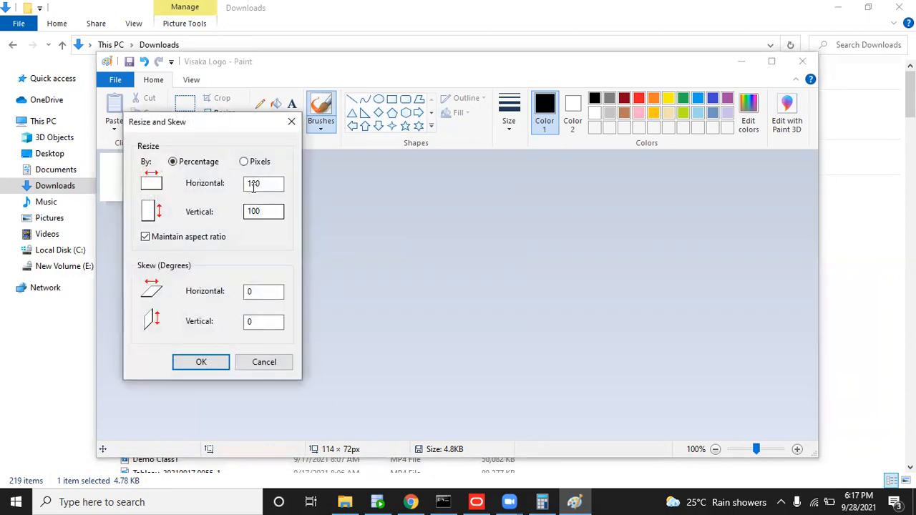
pyautogui.click(245, 162)
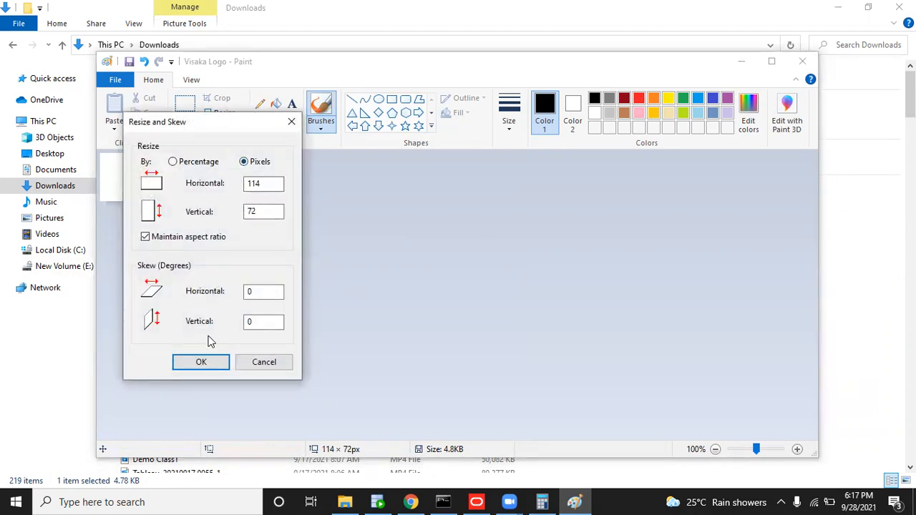
pyautogui.click(205, 366)
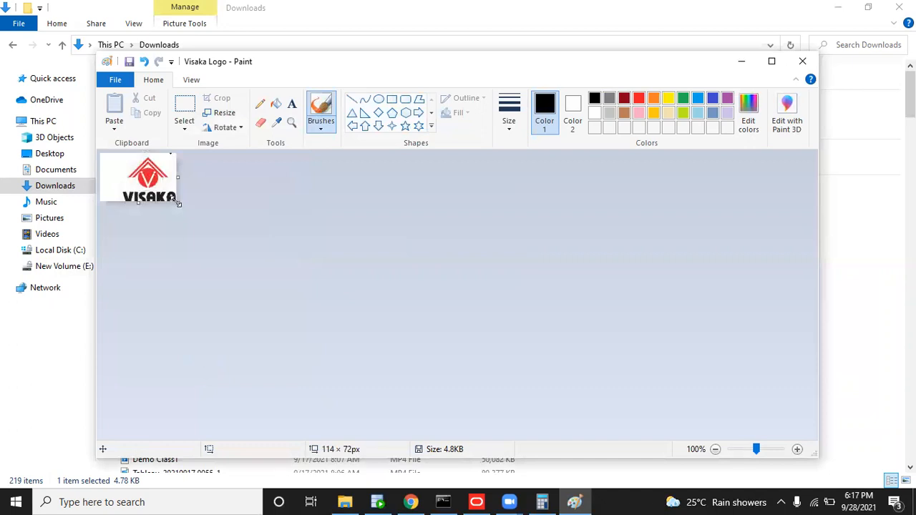
pyautogui.hotkey('ctrl', 'z')
pyautogui.hotkey('ctrl', 'z')
pyautogui.hotkey('ctrl', 'z')
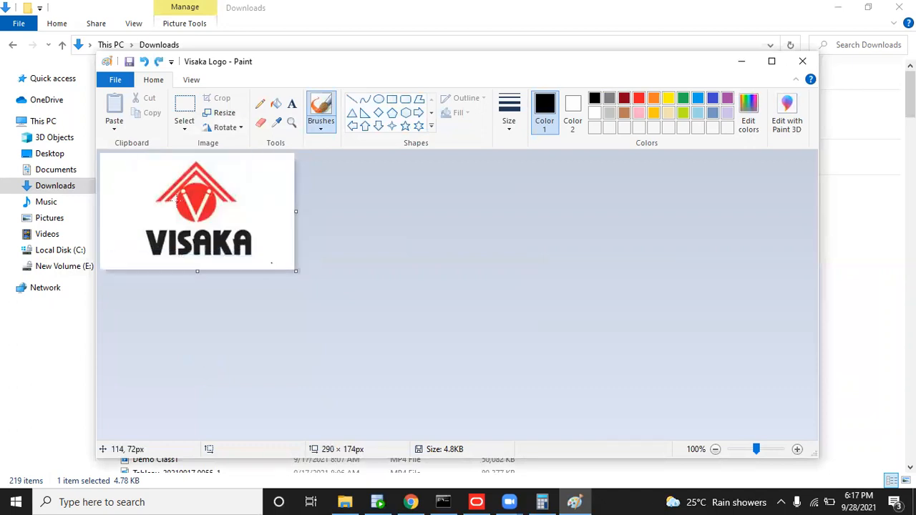
# Step: Resize the logo to 100 pixels horizontally with the aspect ratio maintained, and save the Visaka Logo file
pyautogui.click(218, 112)
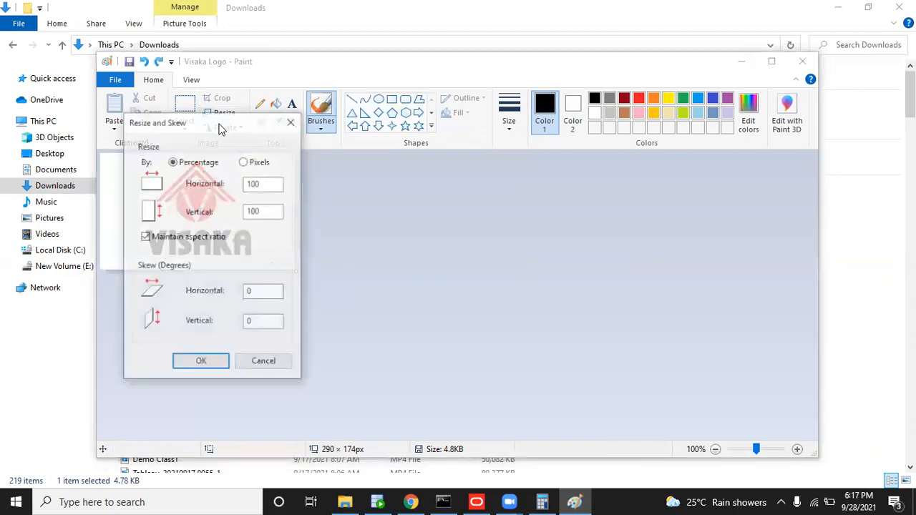
pyautogui.click(245, 162)
pyautogui.doubleClick(265, 183)
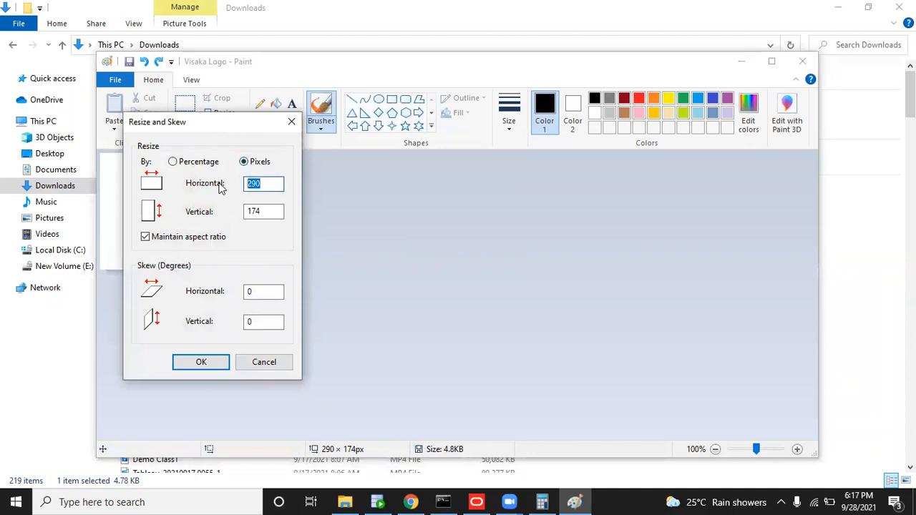
pyautogui.write('100')
pyautogui.click(211, 365)
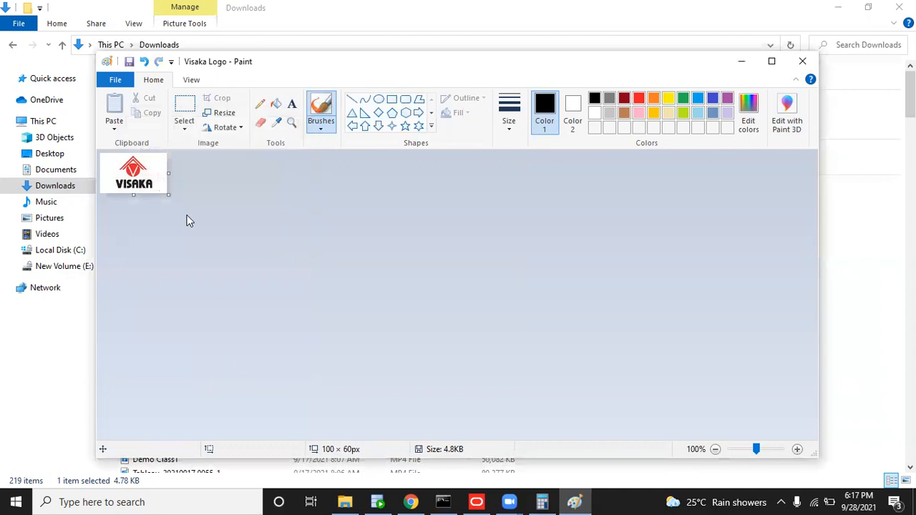
pyautogui.click(219, 113)
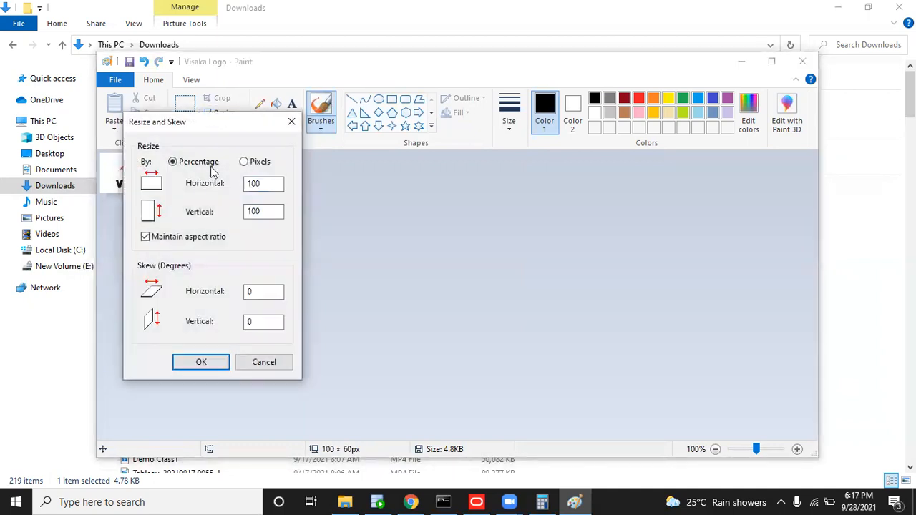
pyautogui.click(201, 363)
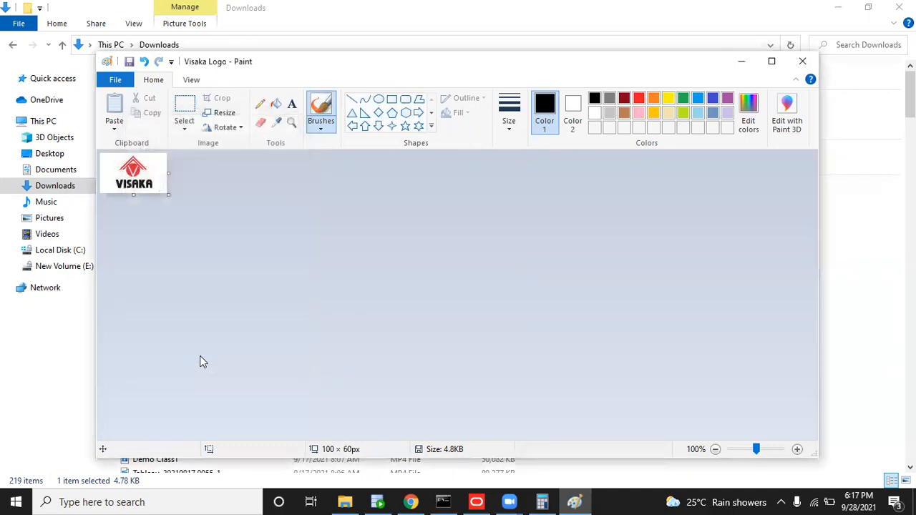
pyautogui.click(125, 79)
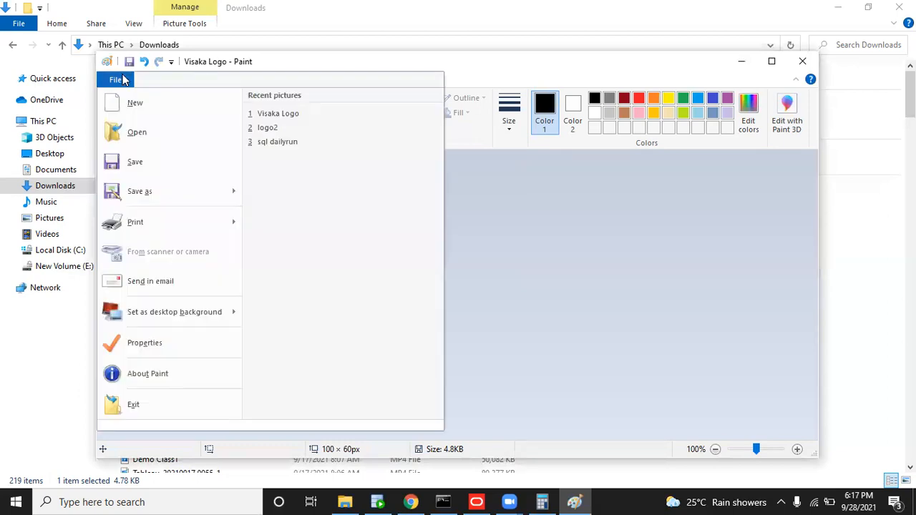
pyautogui.click(138, 161)
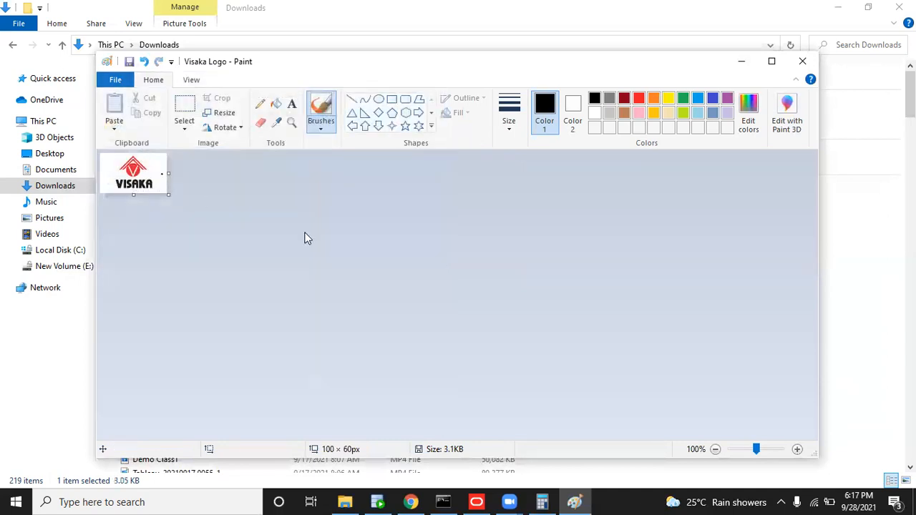
# Step: Switch to the browser, upload the resized Visaka Logo file as the title's custom image, and apply it to the compound layout
pyautogui.click(410, 501)
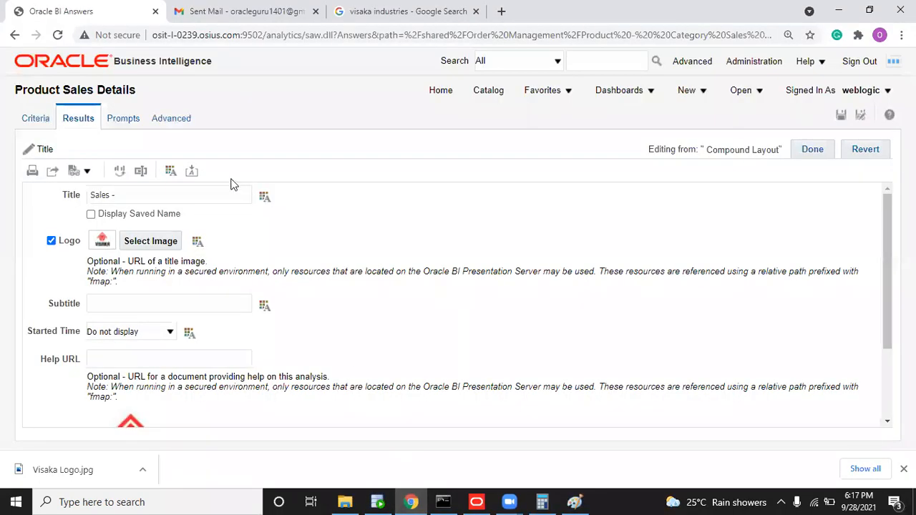
pyautogui.click(149, 245)
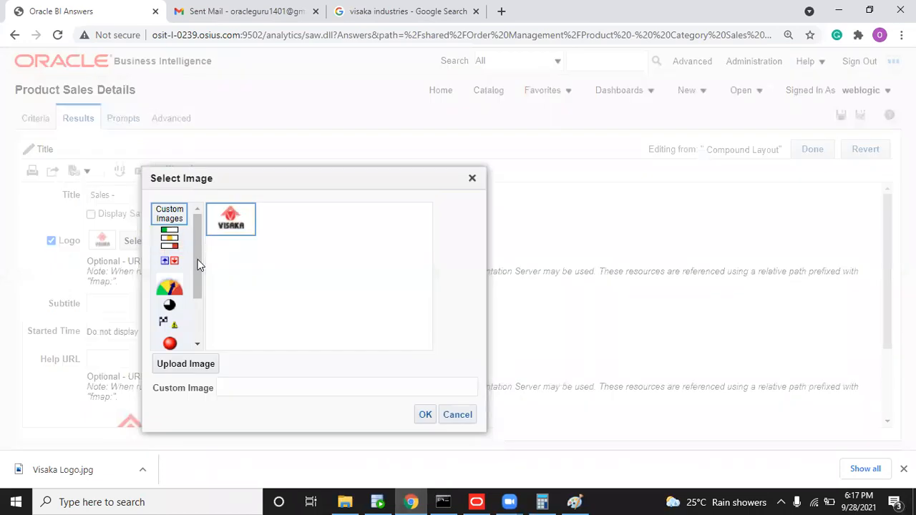
pyautogui.click(202, 366)
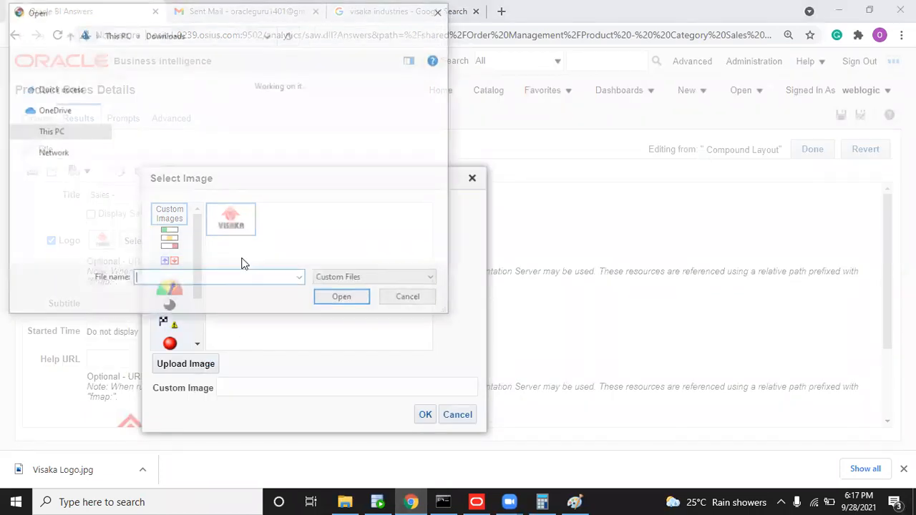
pyautogui.doubleClick(172, 113)
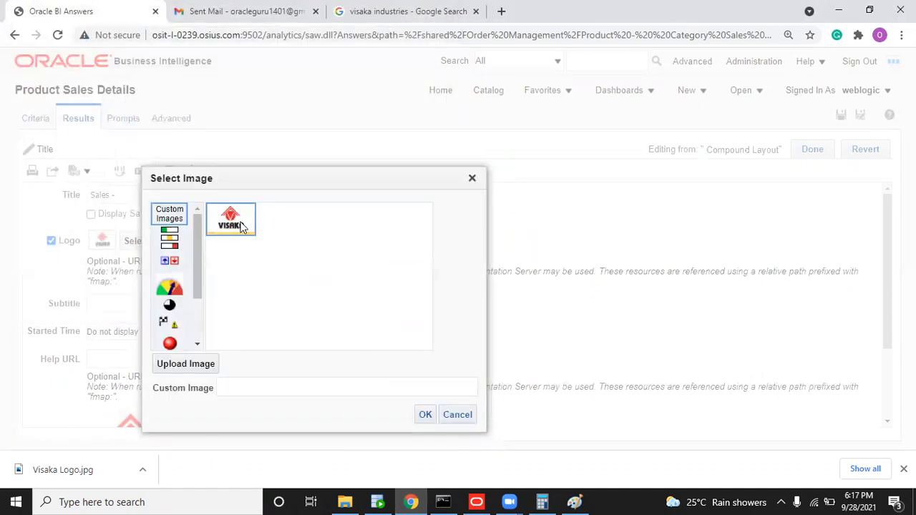
pyautogui.click(425, 415)
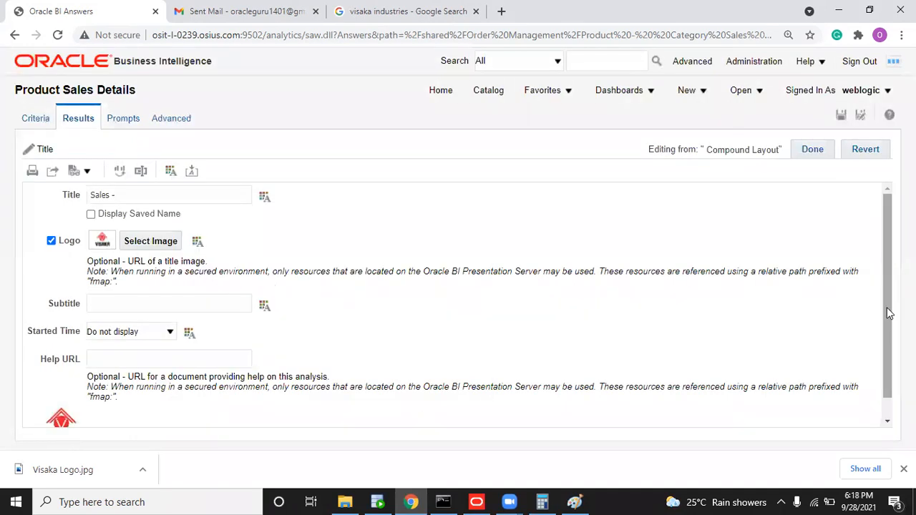
pyautogui.moveTo(887, 310); pyautogui.dragTo(868, 379)
pyautogui.click(809, 147)
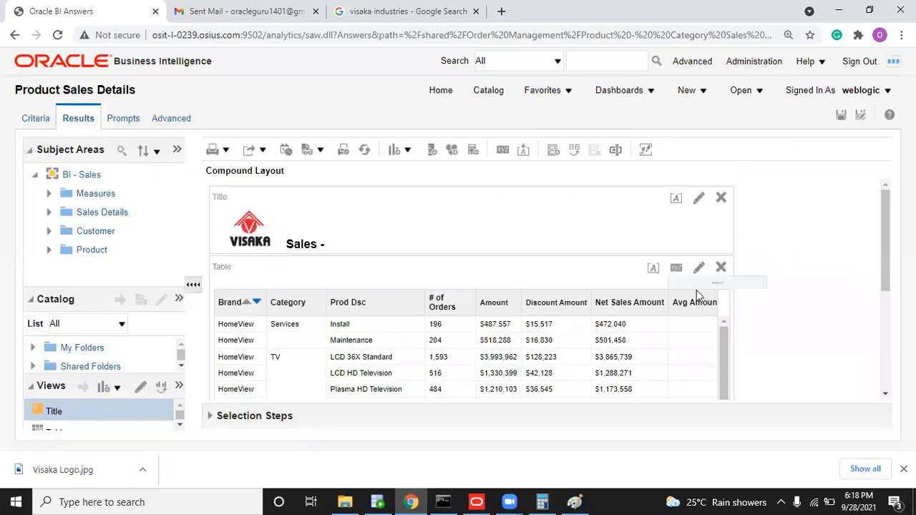
pyautogui.moveTo(885, 222)
pyautogui.mouseDown()
pyautogui.moveTo(887, 277)
pyautogui.moveTo(886, 227)
pyautogui.mouseUp()
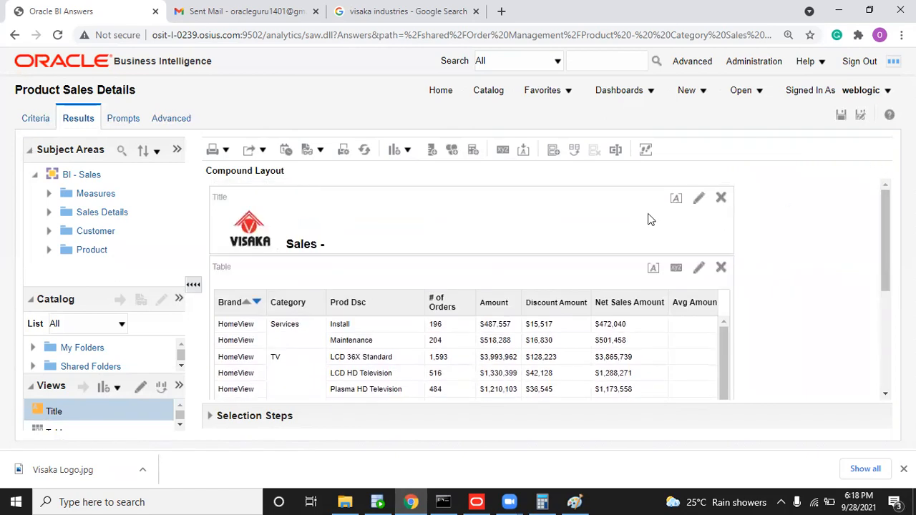
# Step: Set the Title view's started time to display date and time, and format it at font size 10
pyautogui.click(699, 202)
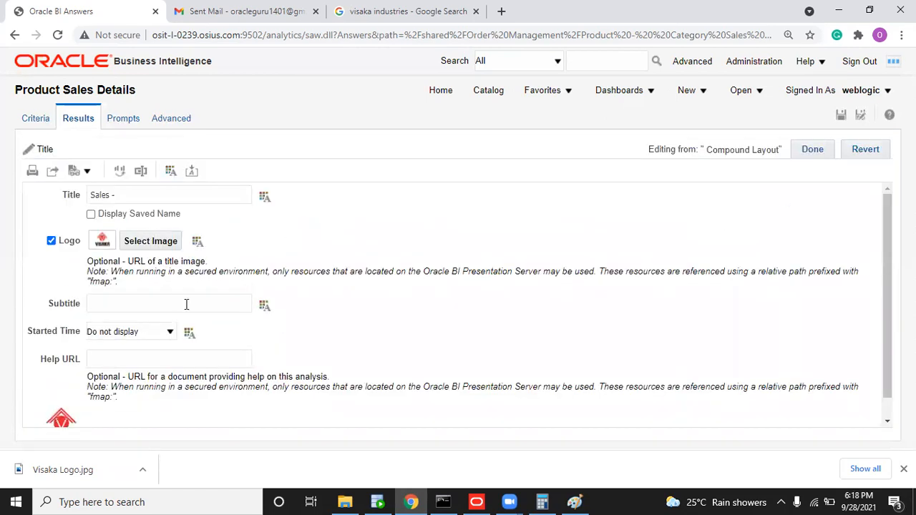
pyautogui.click(142, 333)
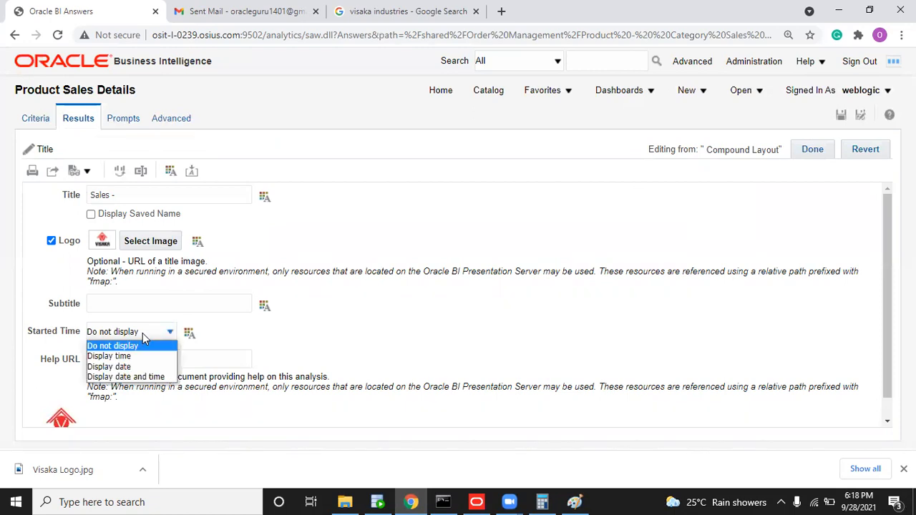
pyautogui.click(141, 378)
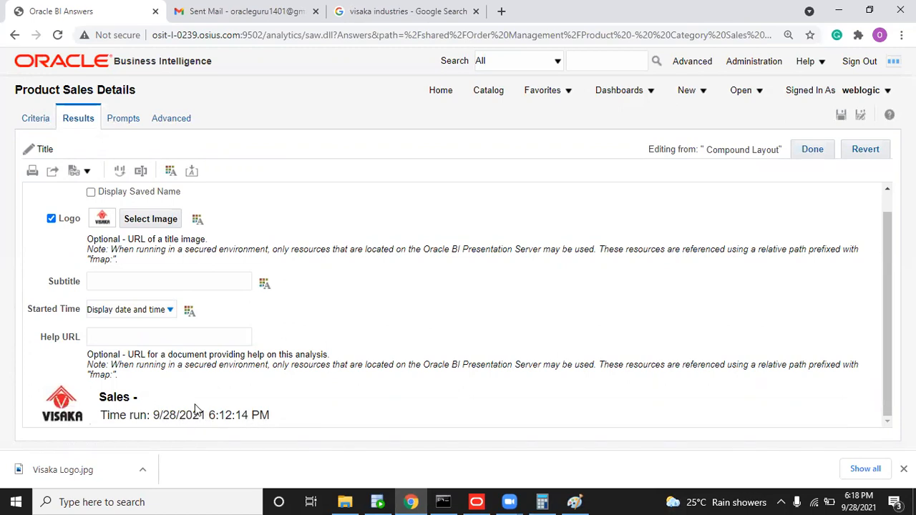
pyautogui.click(189, 310)
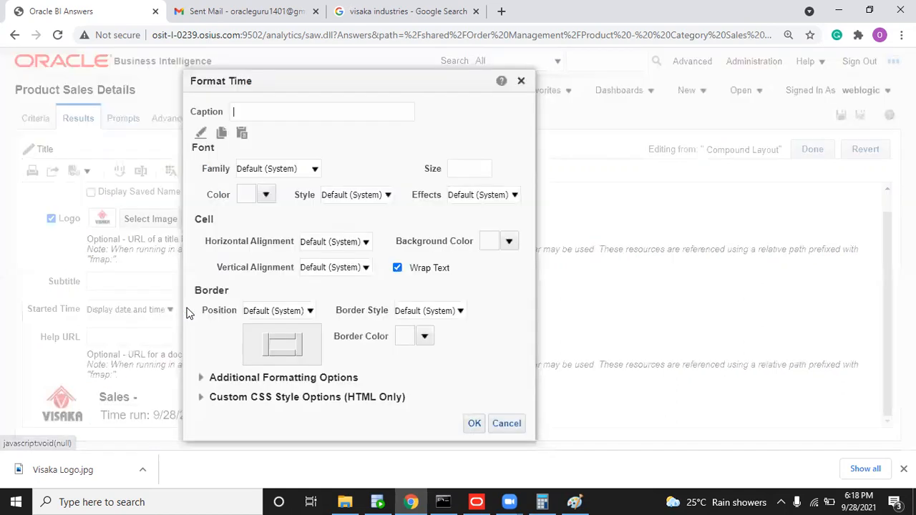
pyautogui.click(459, 169)
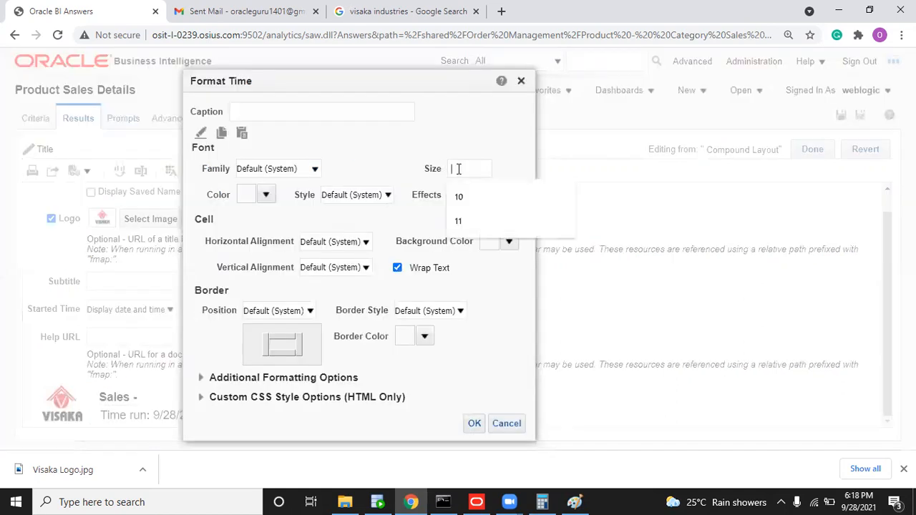
pyautogui.click(459, 196)
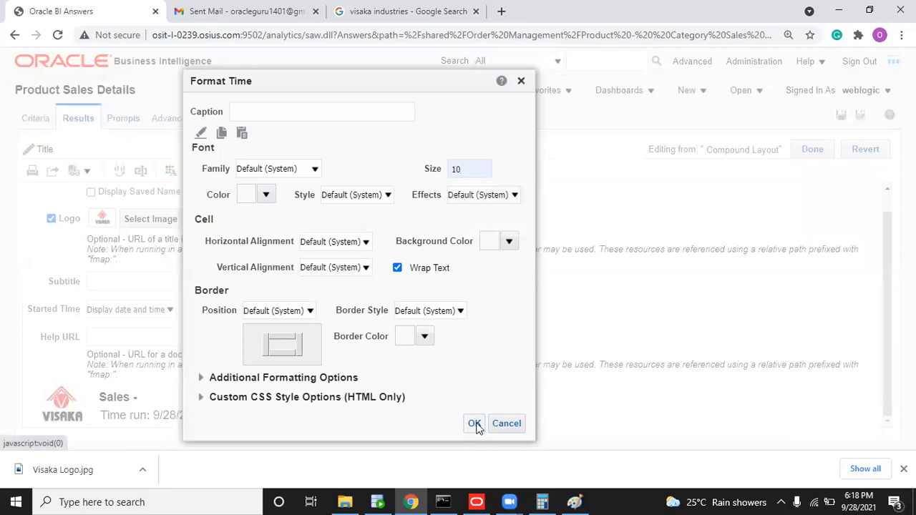
pyautogui.click(475, 423)
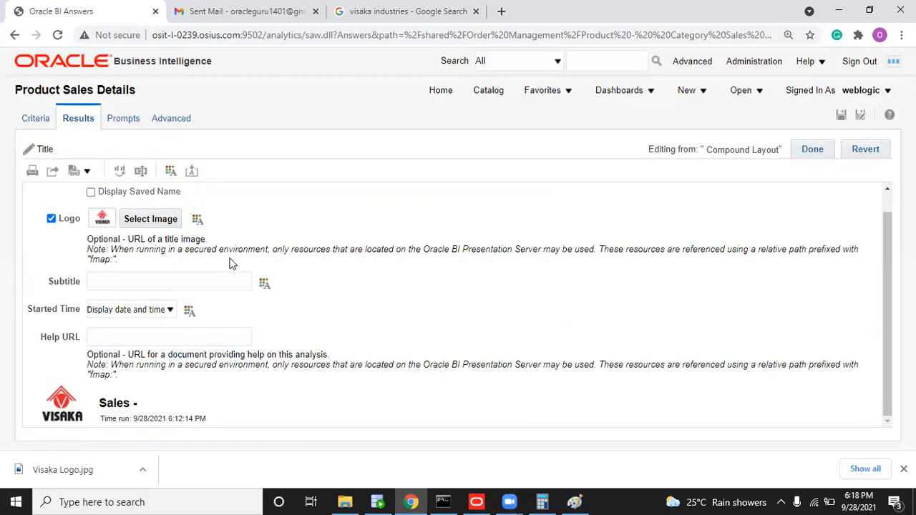
# Step: Format the started time in italic with font color #CCCCCC, finish editing the title, and save the analysis
pyautogui.click(188, 310)
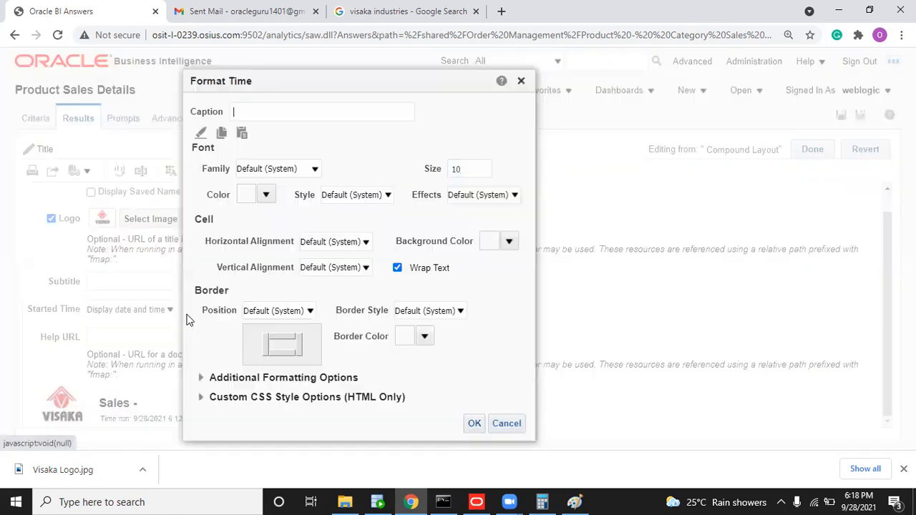
pyautogui.click(354, 195)
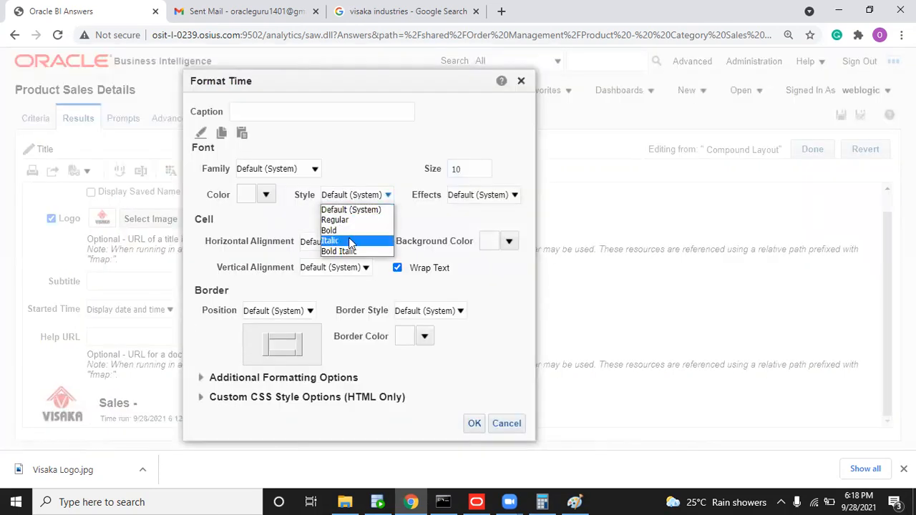
pyautogui.click(351, 239)
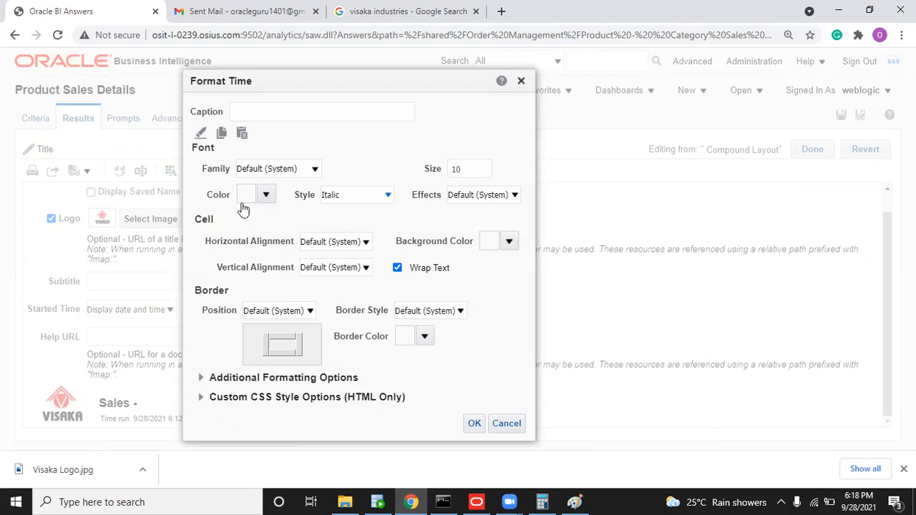
pyautogui.click(265, 196)
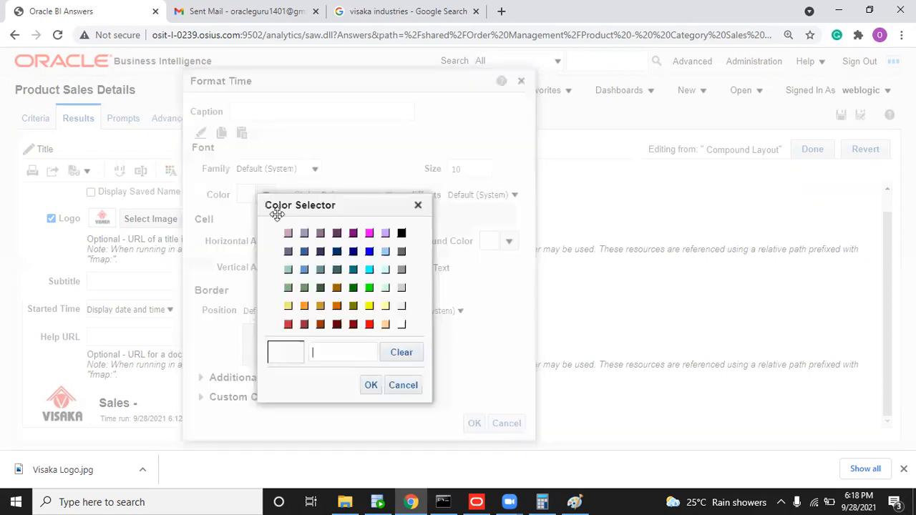
pyautogui.click(404, 290)
pyautogui.click(371, 385)
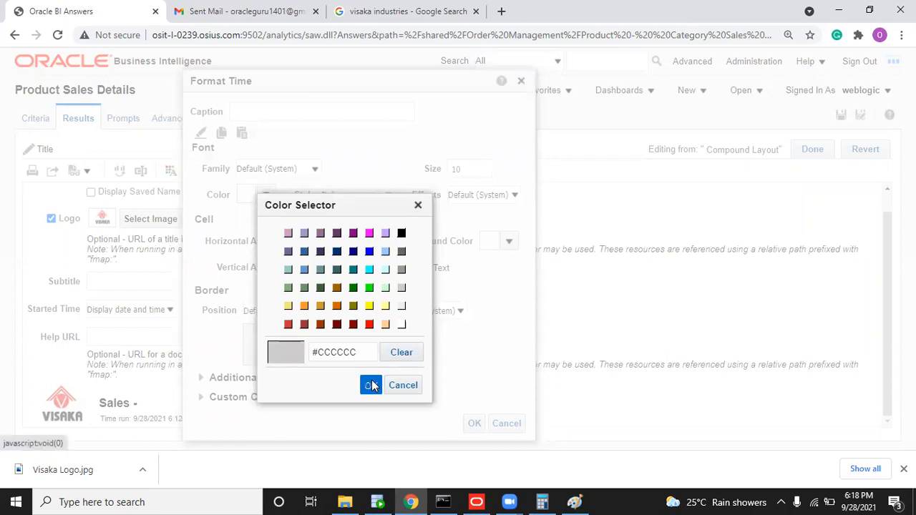
pyautogui.click(474, 424)
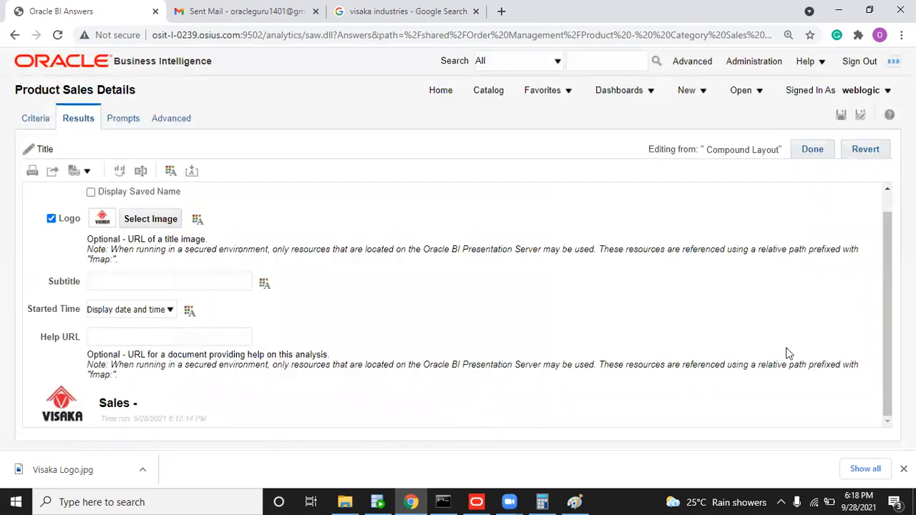
pyautogui.click(820, 150)
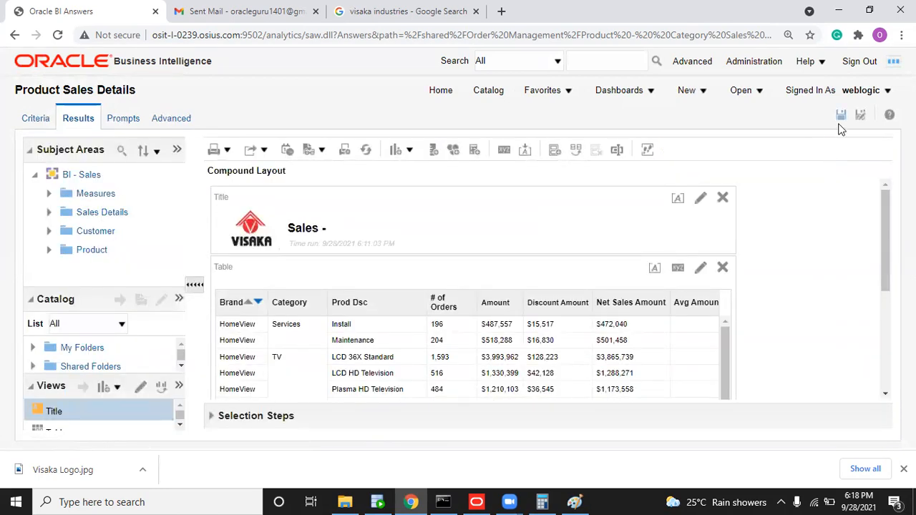
pyautogui.click(840, 116)
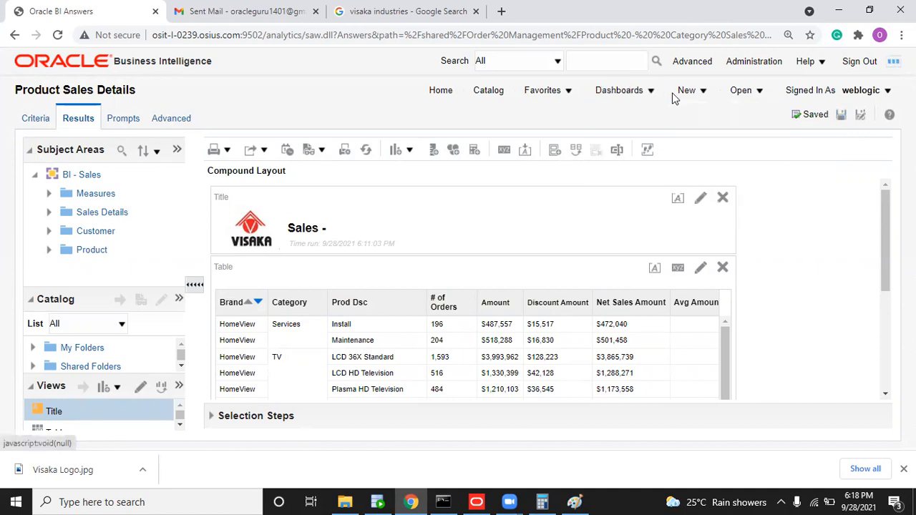
# Step: Open Product Sales Details from the Order Management folder in the catalog and examine its table down to the last rows
pyautogui.moveTo(690, 94)
pyautogui.click(491, 93)
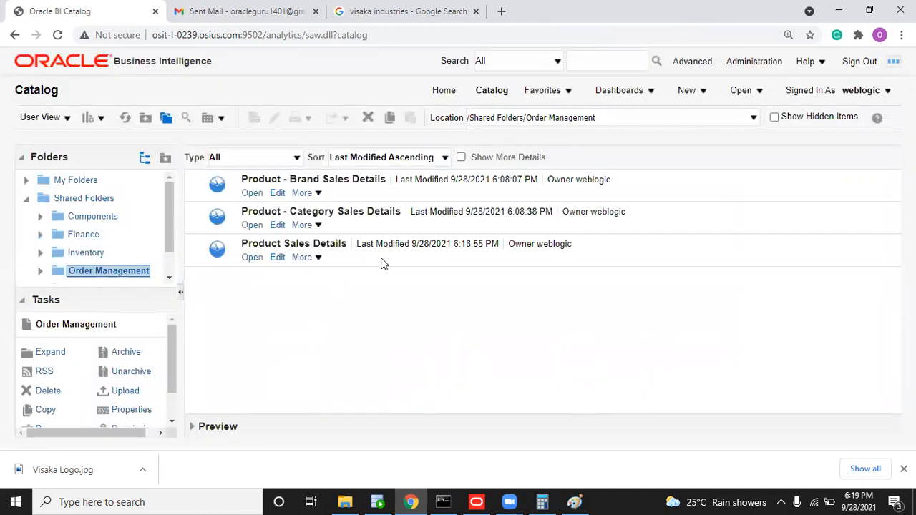
pyautogui.click(251, 259)
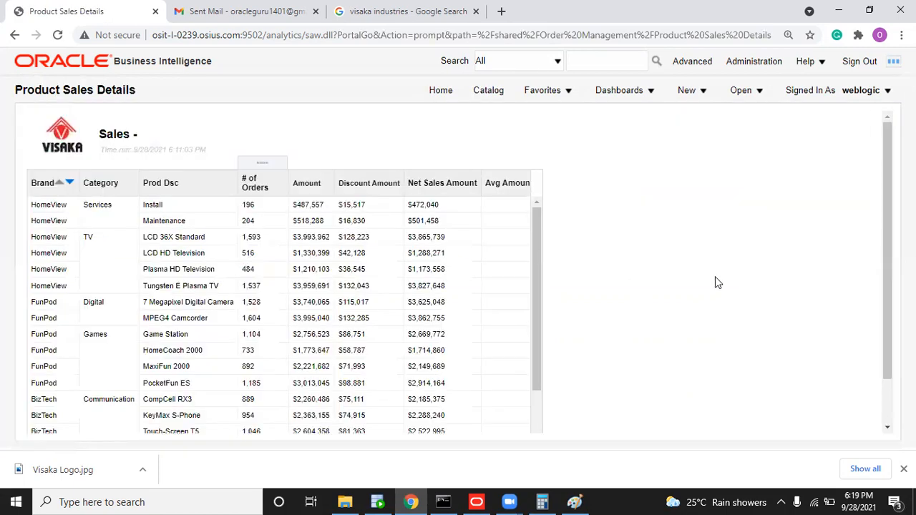
pyautogui.moveTo(534, 254); pyautogui.dragTo(544, 403)
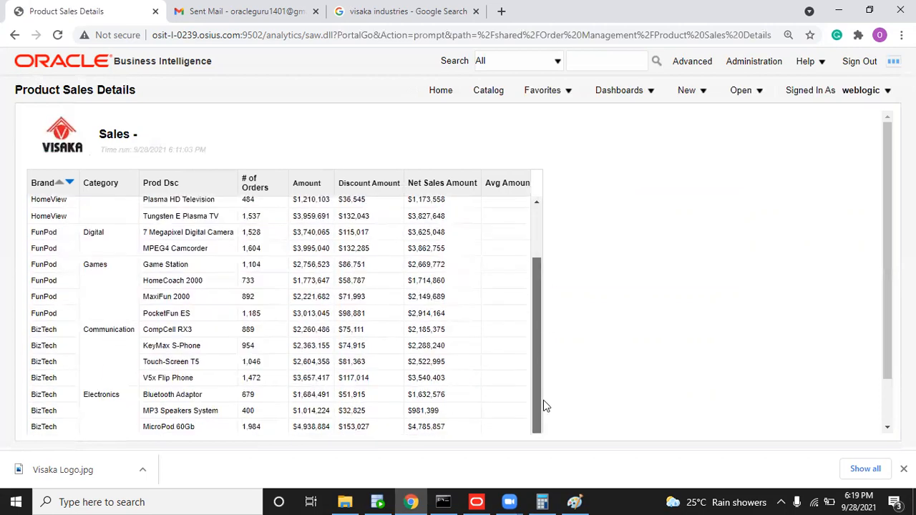
pyautogui.scroll(-1, 887, 308)
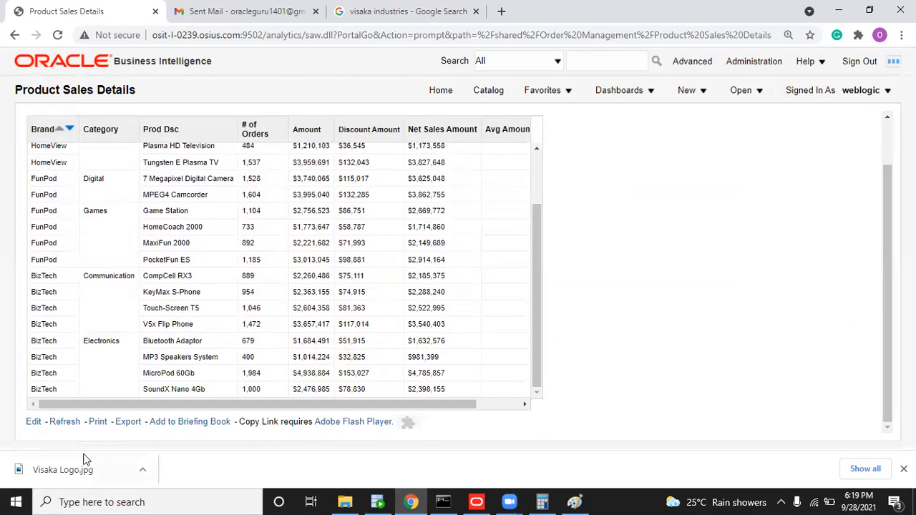
# Step: Open the analysis for editing and set its table to content paging with 500 rows per page
pyautogui.click(31, 423)
pyautogui.click(32, 423)
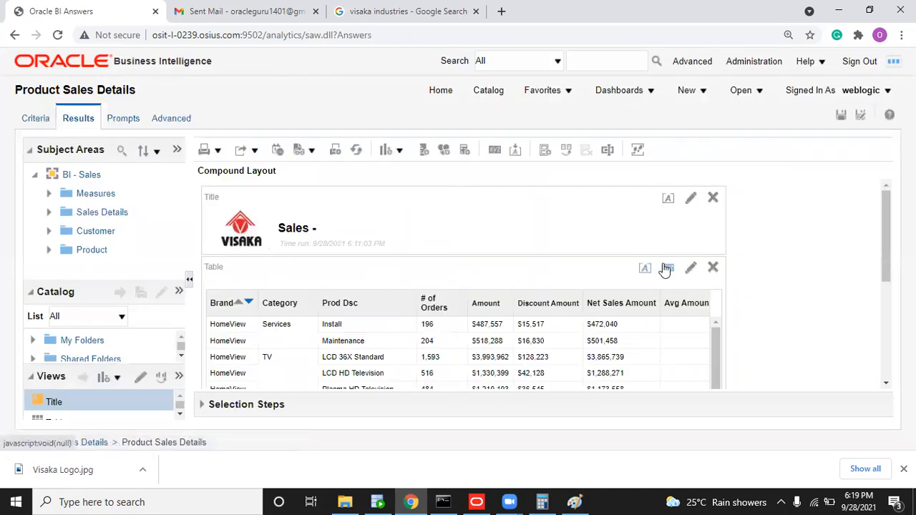
pyautogui.click(667, 269)
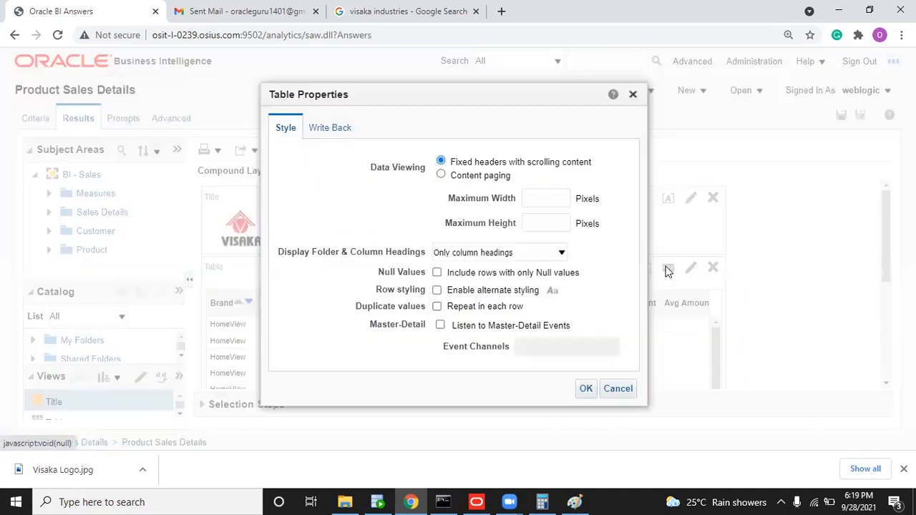
pyautogui.click(441, 175)
pyautogui.click(545, 218)
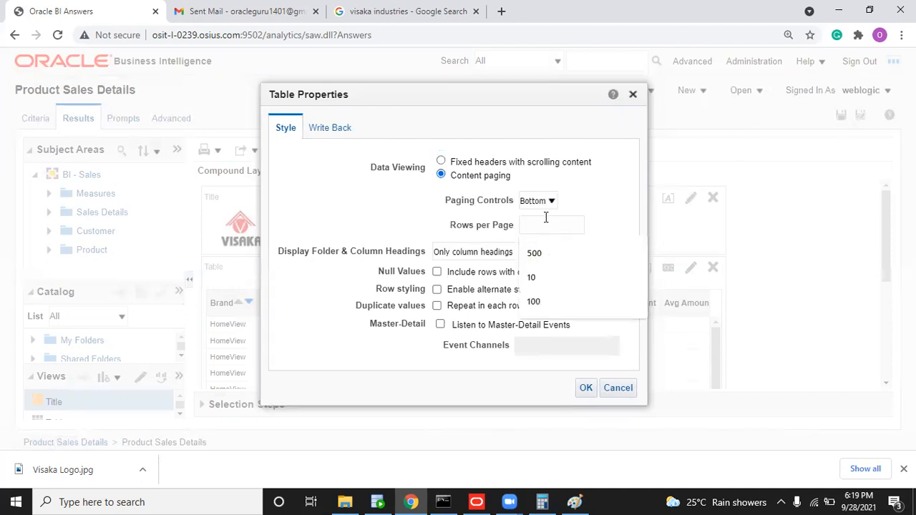
pyautogui.write('500')
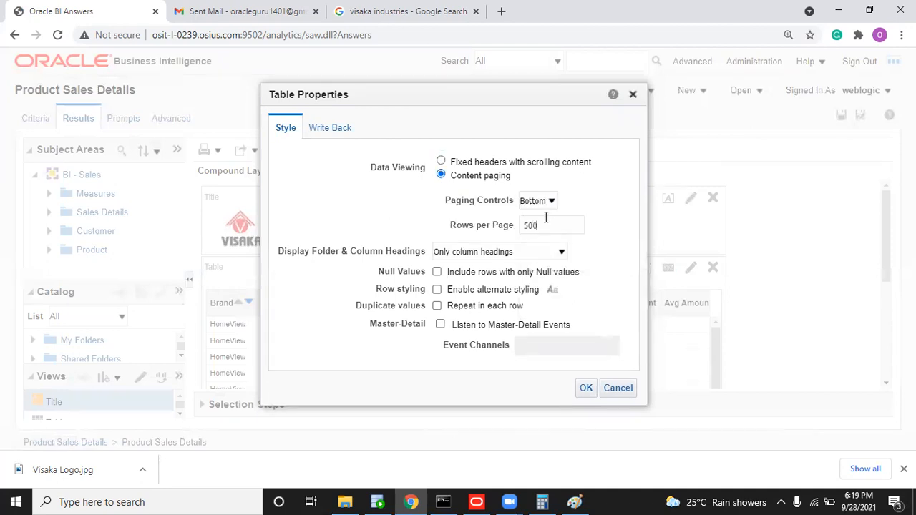
pyautogui.click(581, 390)
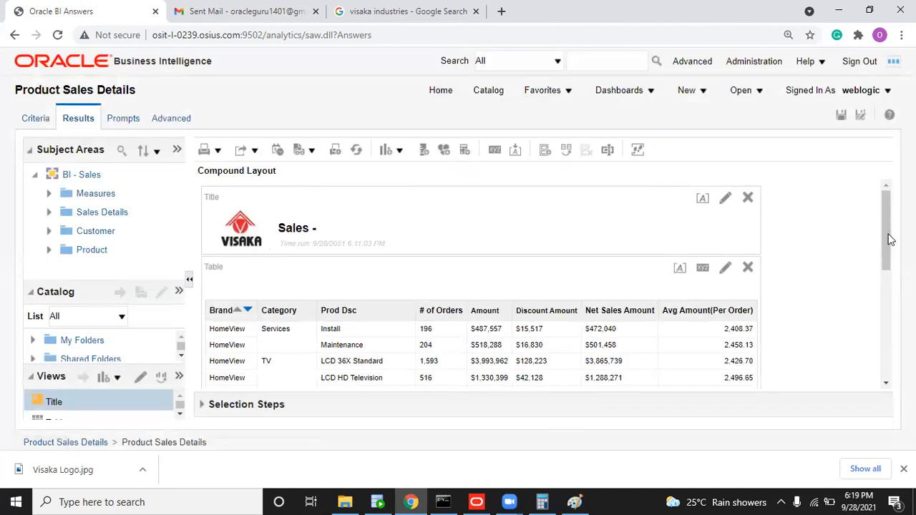
# Step: Look over the paged table, set its rows per page to 2, and page forward twice to rows 5 - 6
pyautogui.scroll(-5, 544, 286)
pyautogui.moveTo(885, 338); pyautogui.dragTo(864, 203)
pyautogui.click(702, 267)
pyautogui.moveTo(560, 224); pyautogui.dragTo(491, 231)
pyautogui.write('2')
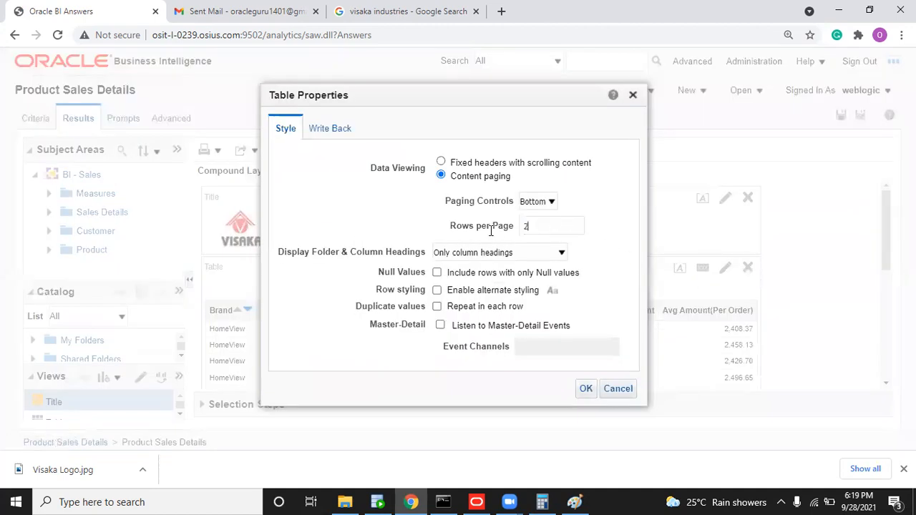
pyautogui.click(585, 389)
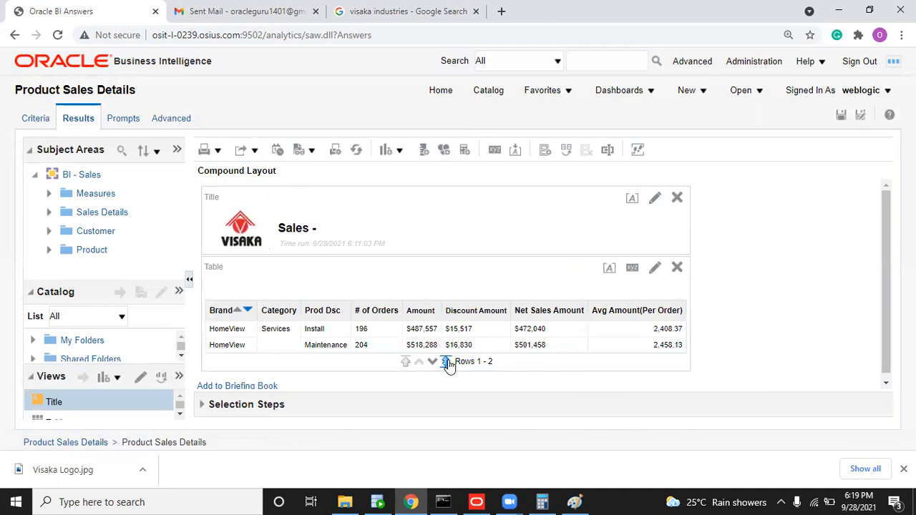
pyautogui.click(432, 362)
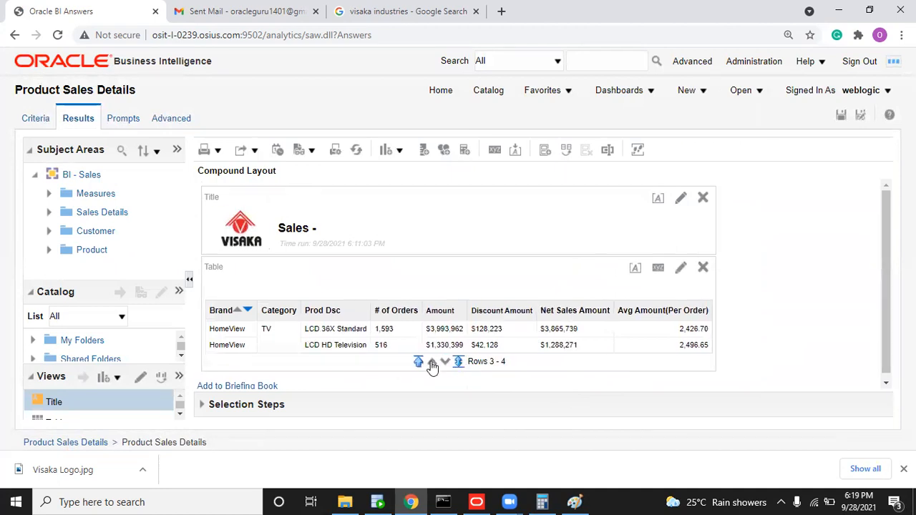
pyautogui.click(445, 363)
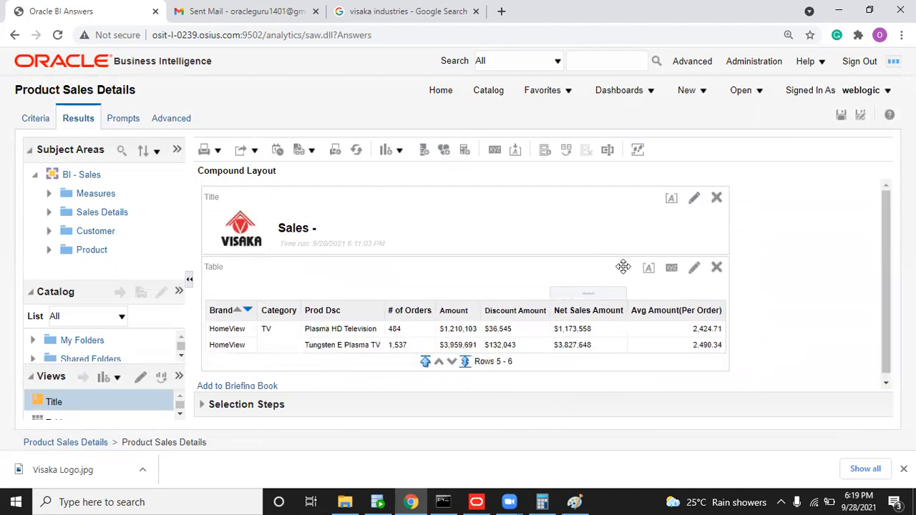
# Step: Set the product table's rows per page to 500 and save the analysis
pyautogui.click(670, 267)
pyautogui.moveTo(547, 228); pyautogui.dragTo(492, 238)
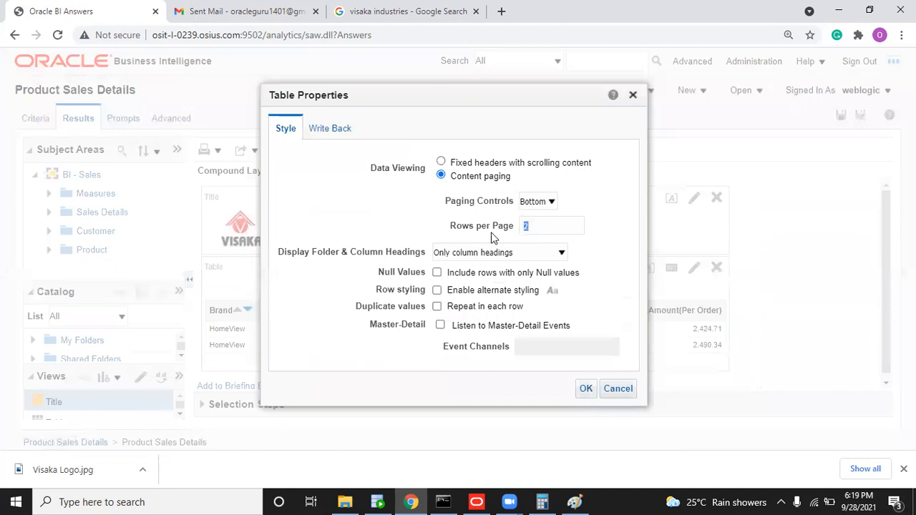
pyautogui.write('500')
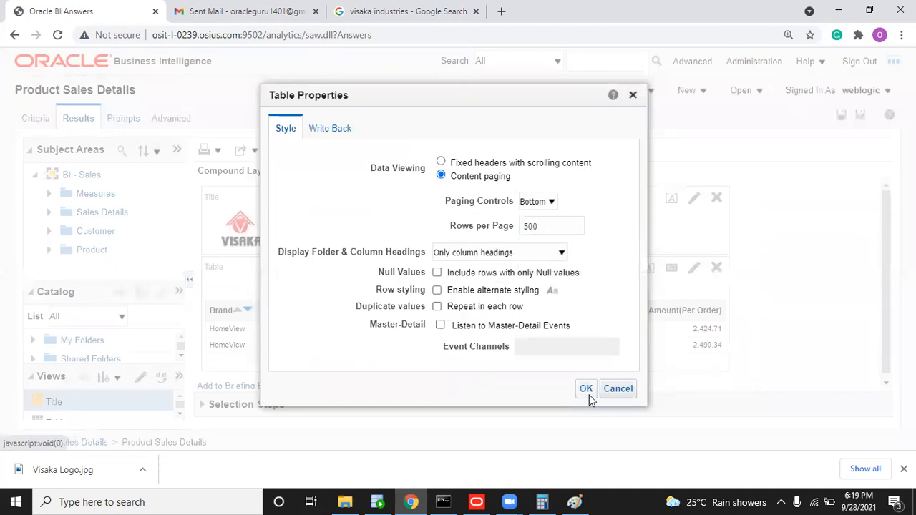
pyautogui.click(586, 389)
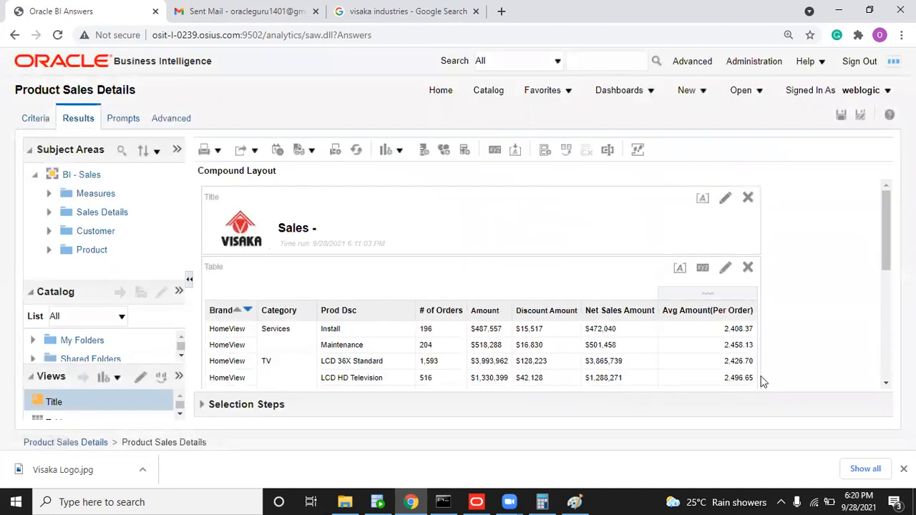
pyautogui.click(841, 115)
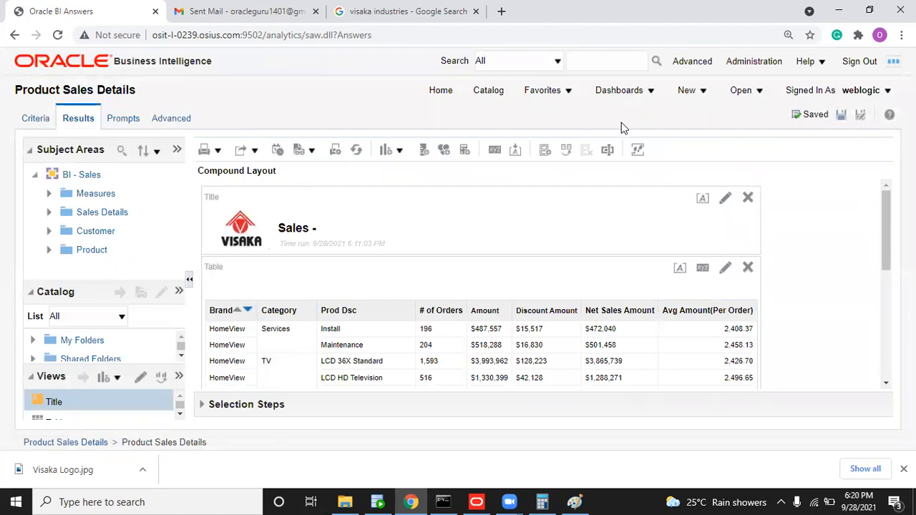
# Step: Open Product Sales Details from the Order Management folder in the catalog and look over its full table
pyautogui.click(494, 93)
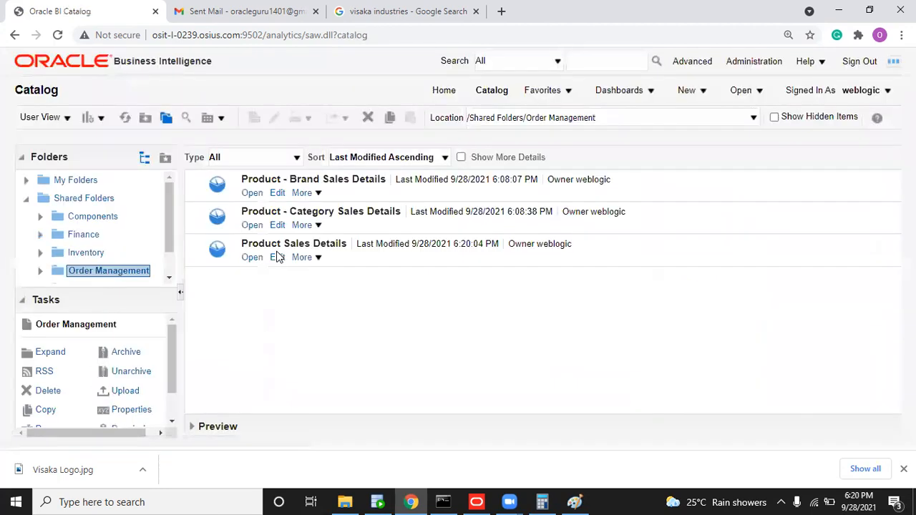
pyautogui.click(253, 258)
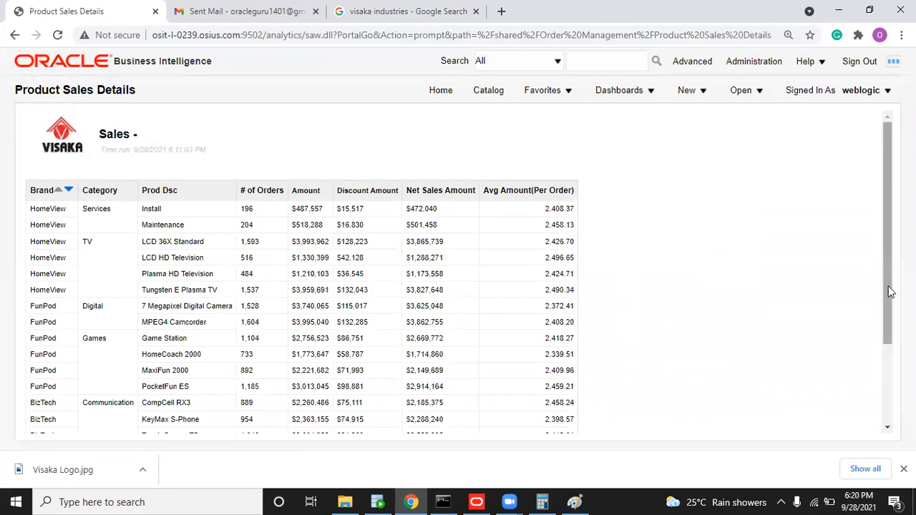
pyautogui.scroll(-3, 890, 292)
pyautogui.scroll(5, 893, 380)
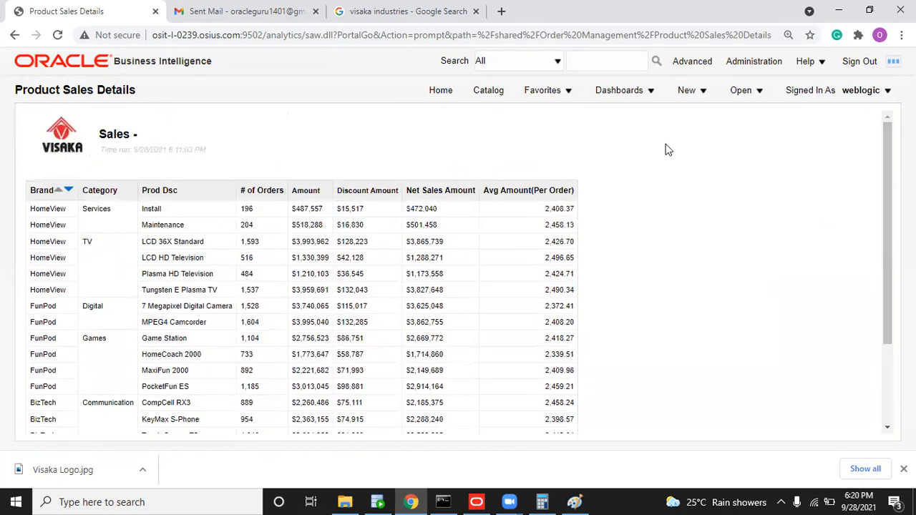
# Step: Create a new dashboard named Sales in /Shared Folders/Order Management/Dashboards, with content added now
pyautogui.click(638, 99)
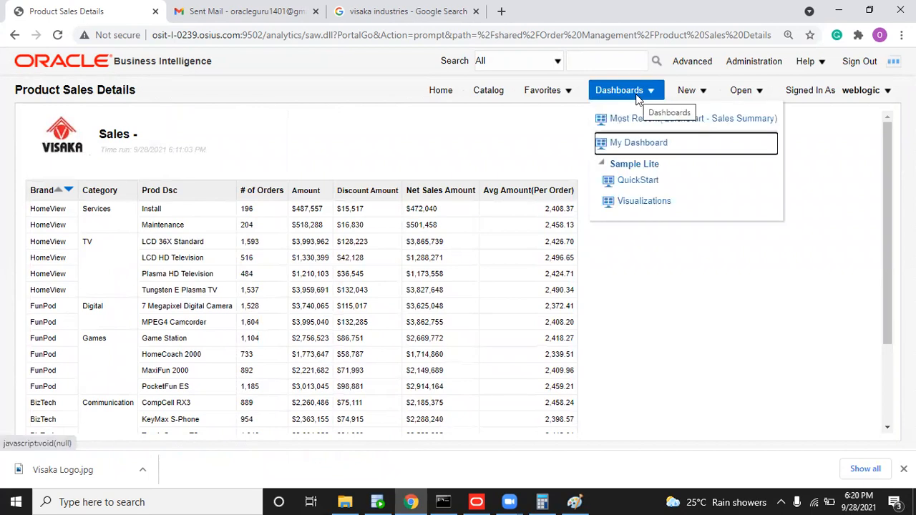
pyautogui.click(681, 91)
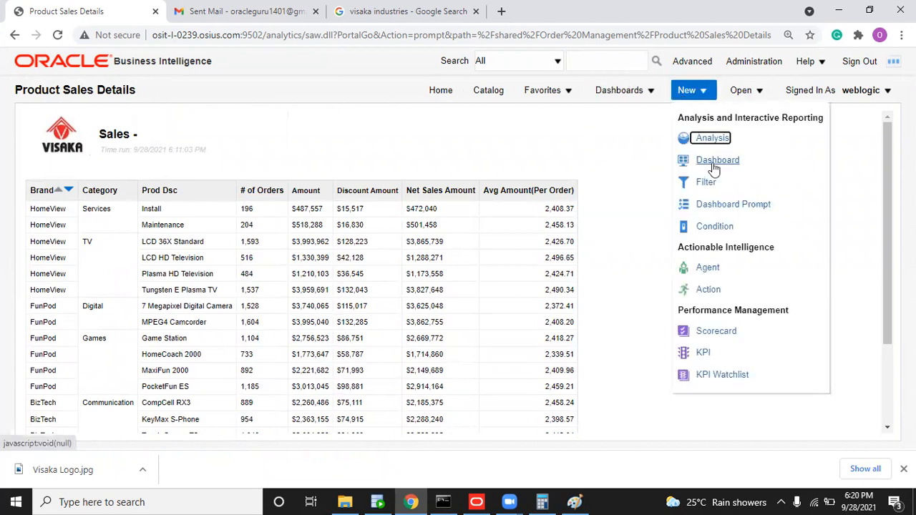
pyautogui.click(689, 91)
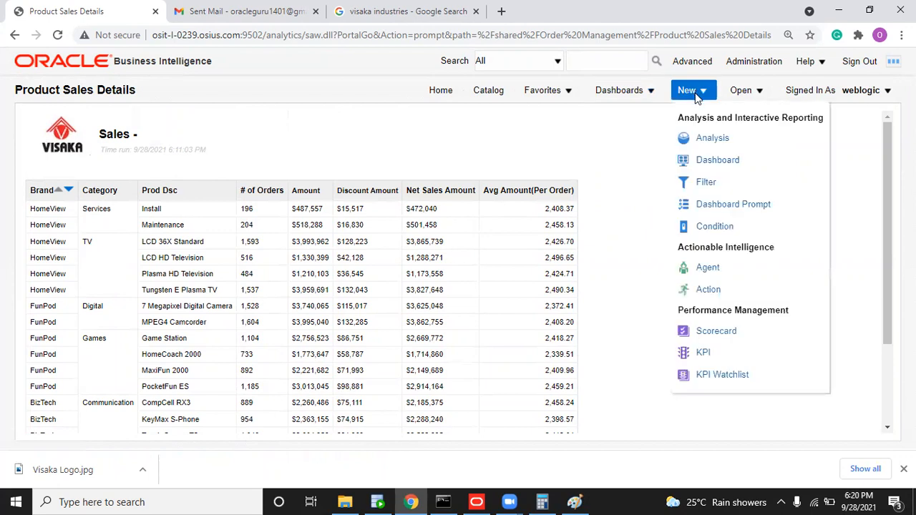
pyautogui.click(717, 161)
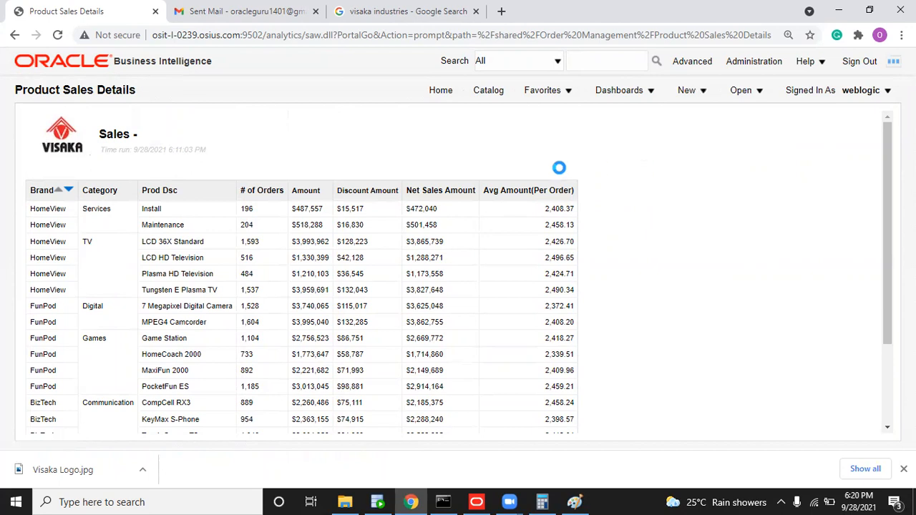
pyautogui.write('Sales')
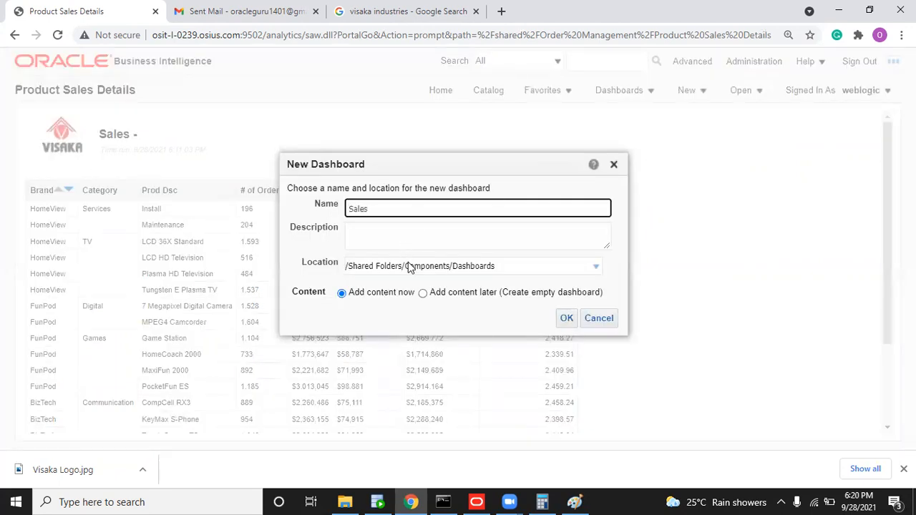
pyautogui.click(422, 267)
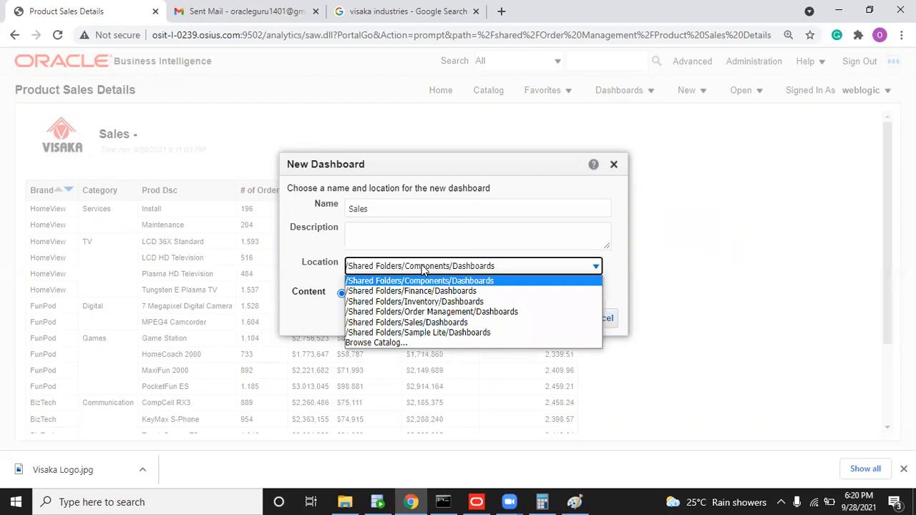
pyautogui.click(441, 313)
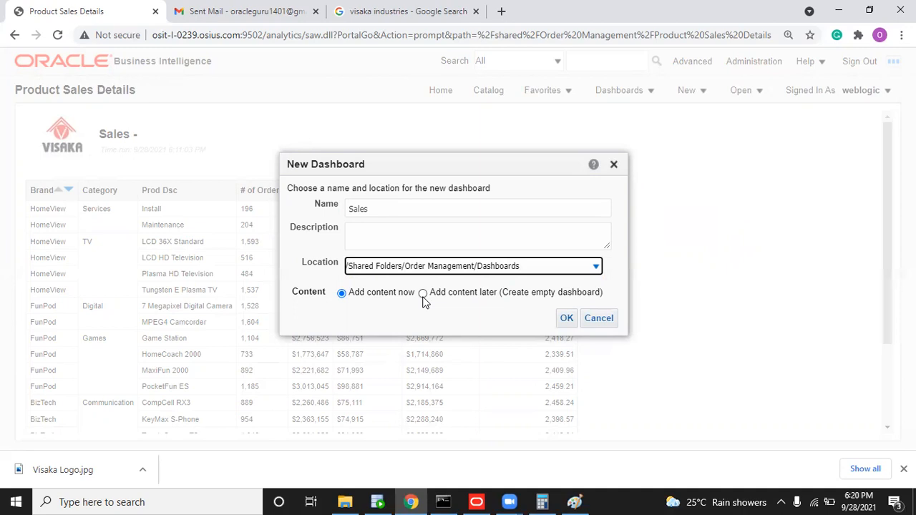
pyautogui.click(567, 319)
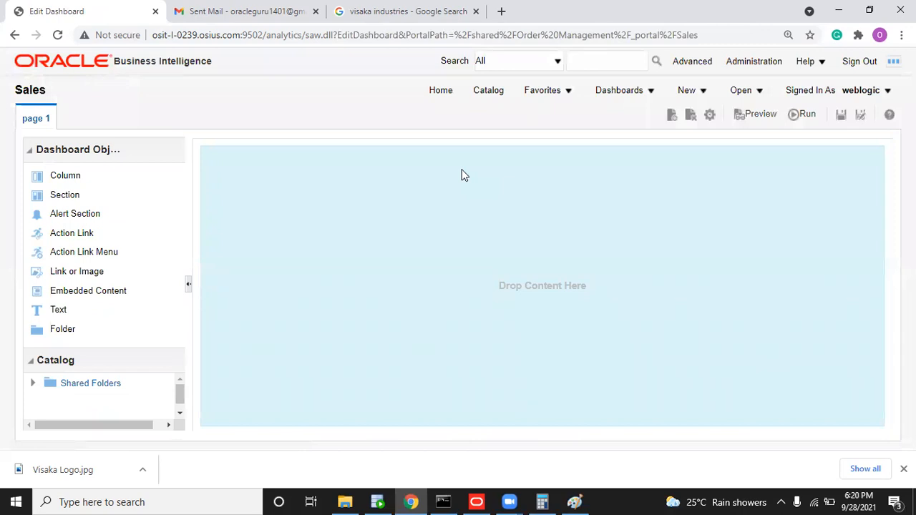
# Step: Expand the shared Order Management and Sales folders in the dashboard editor's catalog and examine the analyses they hold
pyautogui.moveTo(110, 348); pyautogui.dragTo(96, 249)
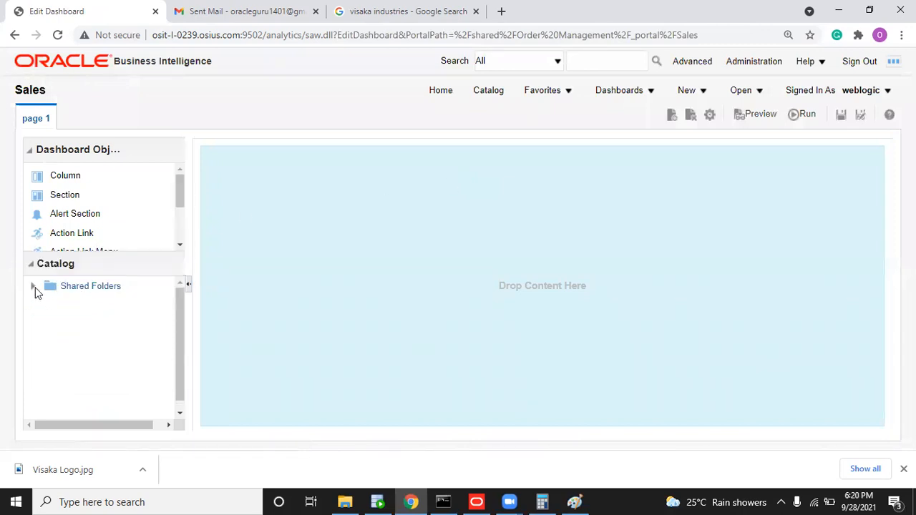
pyautogui.click(34, 287)
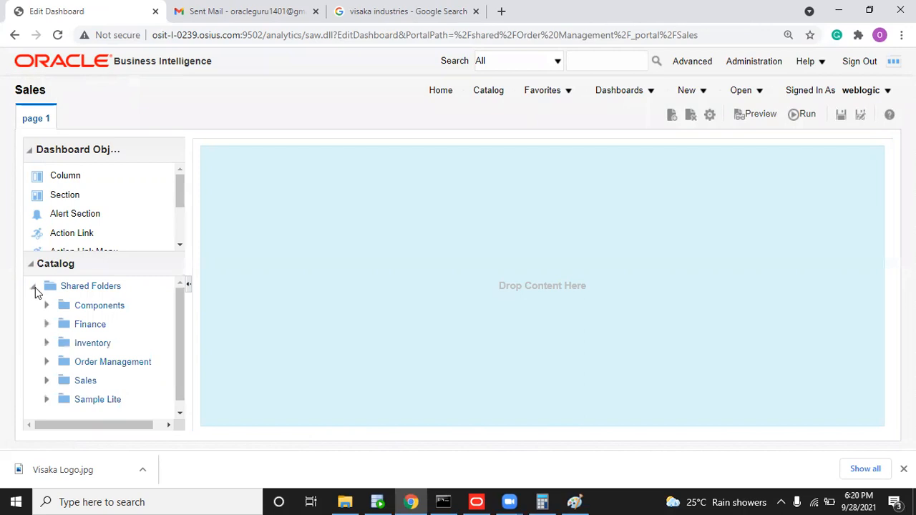
pyautogui.click(46, 380)
pyautogui.click(46, 362)
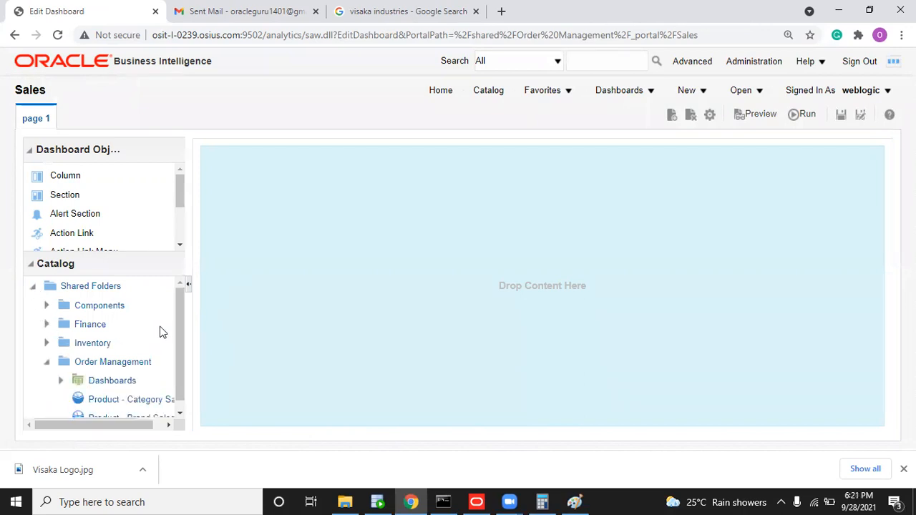
pyautogui.moveTo(177, 330); pyautogui.dragTo(183, 397)
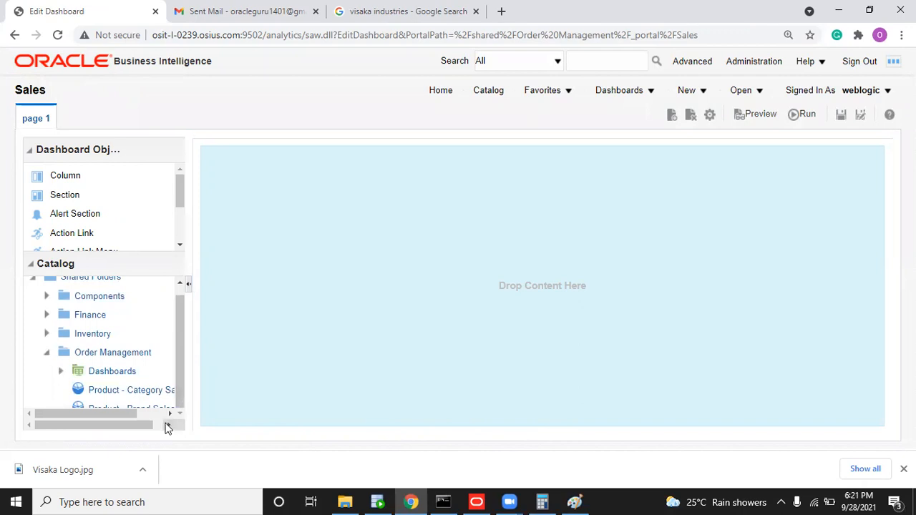
pyautogui.click(167, 426)
pyautogui.moveTo(167, 331); pyautogui.dragTo(169, 364)
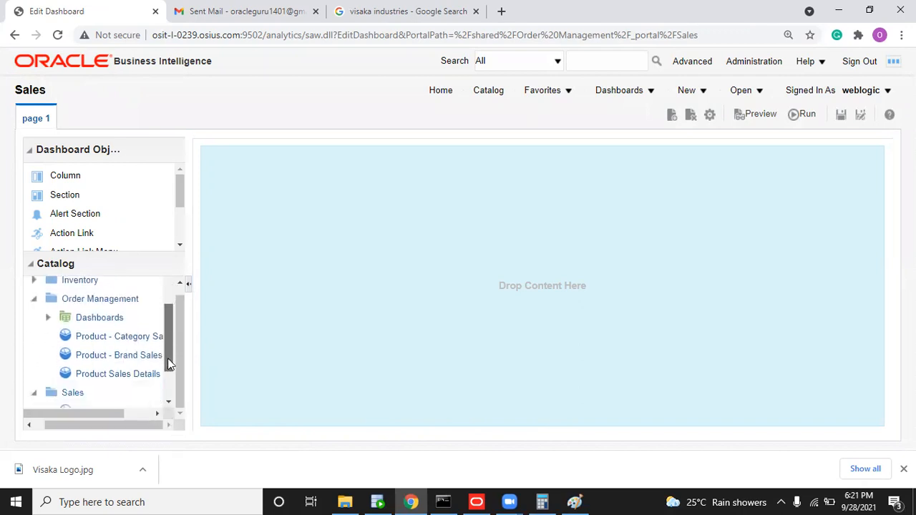
pyautogui.moveTo(101, 413); pyautogui.dragTo(116, 413)
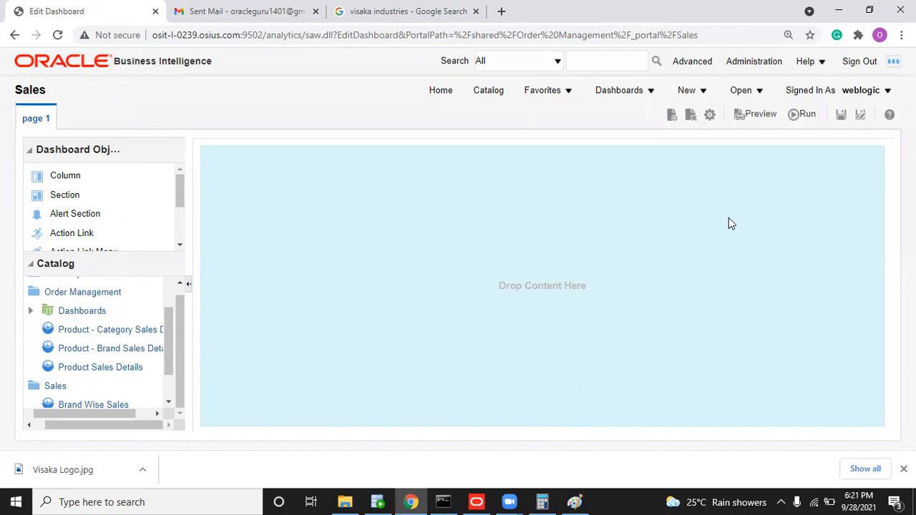
# Step: Save the empty dashboard and open Sales from the Order Management dashboards
pyautogui.click(841, 114)
pyautogui.click(612, 89)
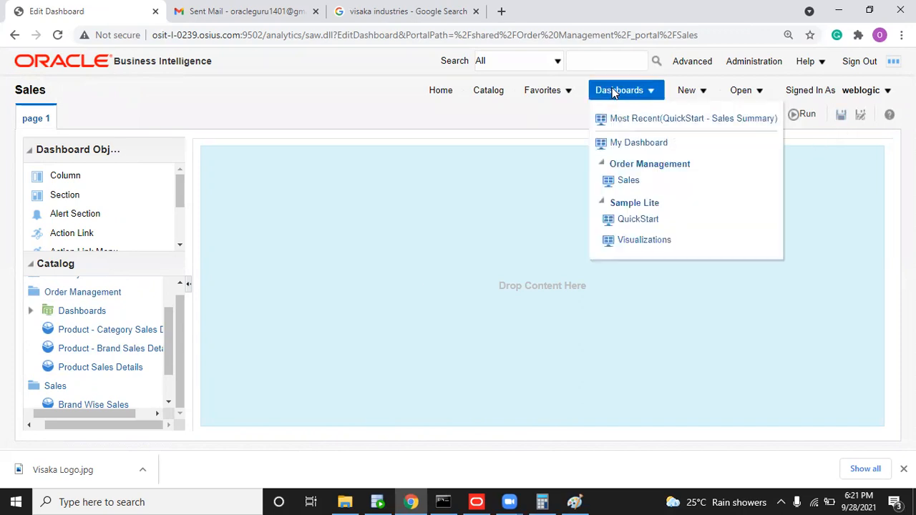
pyautogui.click(629, 179)
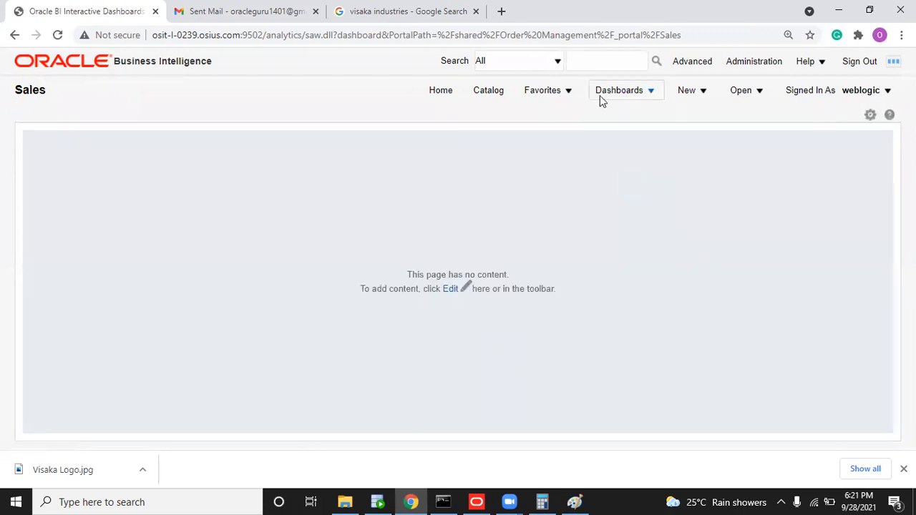
pyautogui.click(600, 97)
pyautogui.click(630, 180)
pyautogui.click(608, 93)
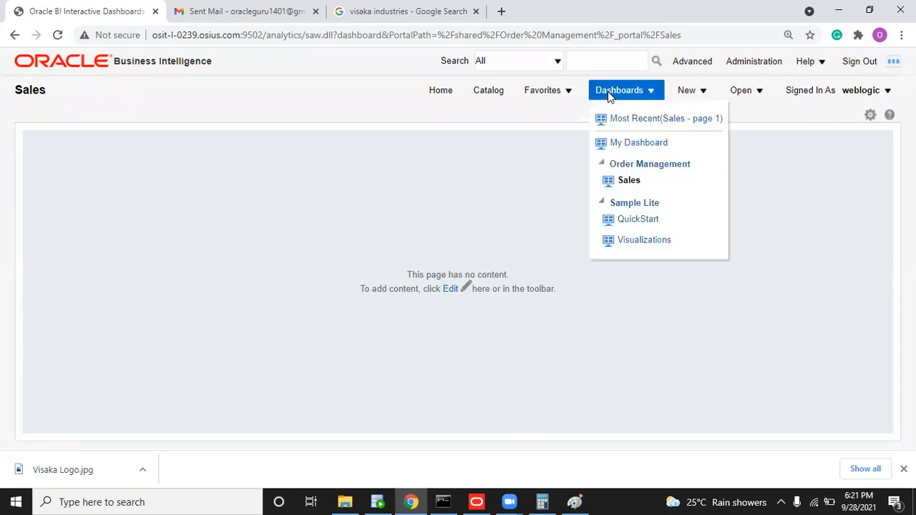
pyautogui.click(629, 180)
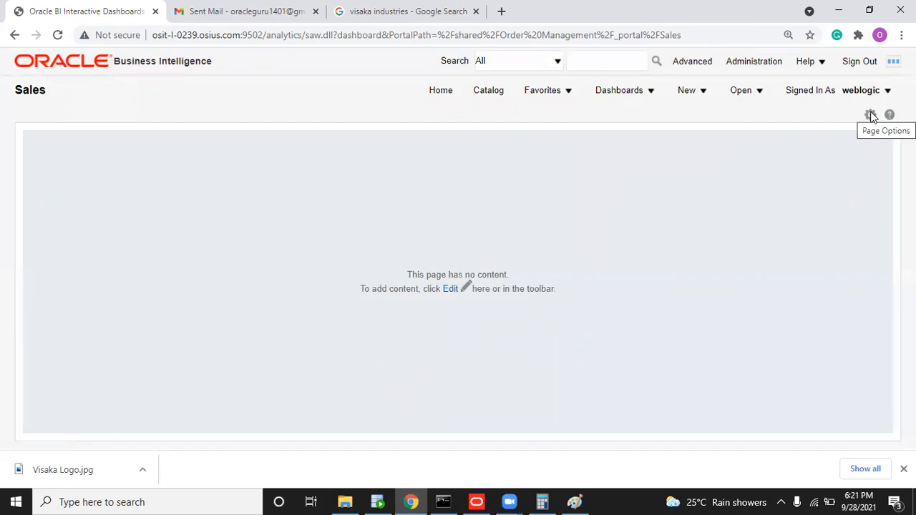
# Step: Open the Sales dashboard for editing and expand the shared Order Management folder to its analyses
pyautogui.click(871, 117)
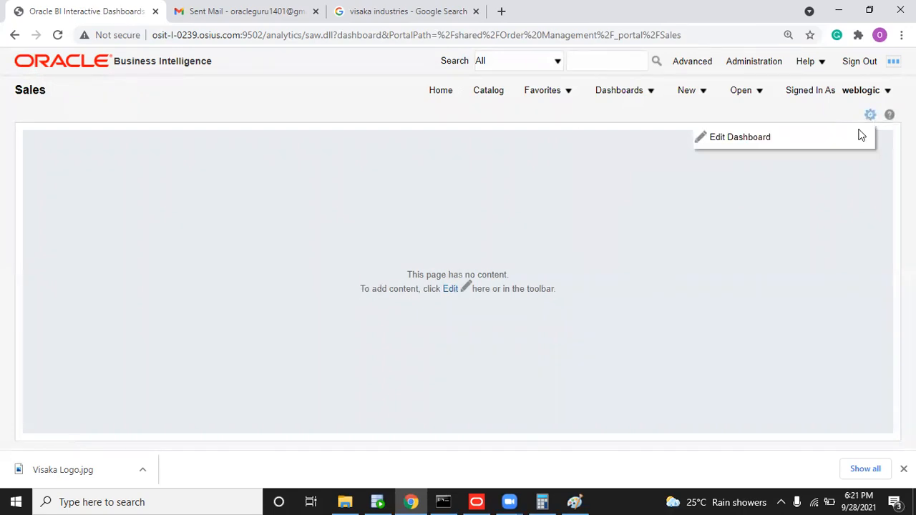
pyautogui.click(823, 142)
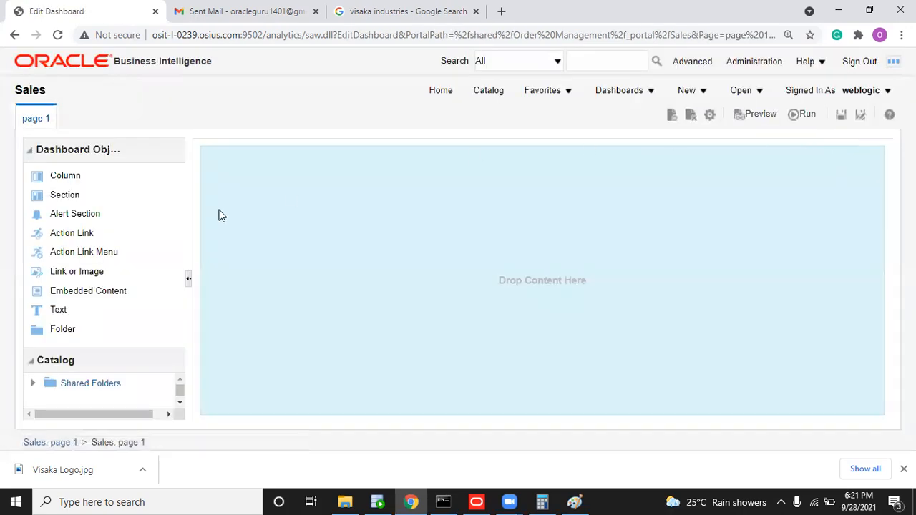
pyautogui.moveTo(106, 352); pyautogui.dragTo(112, 231)
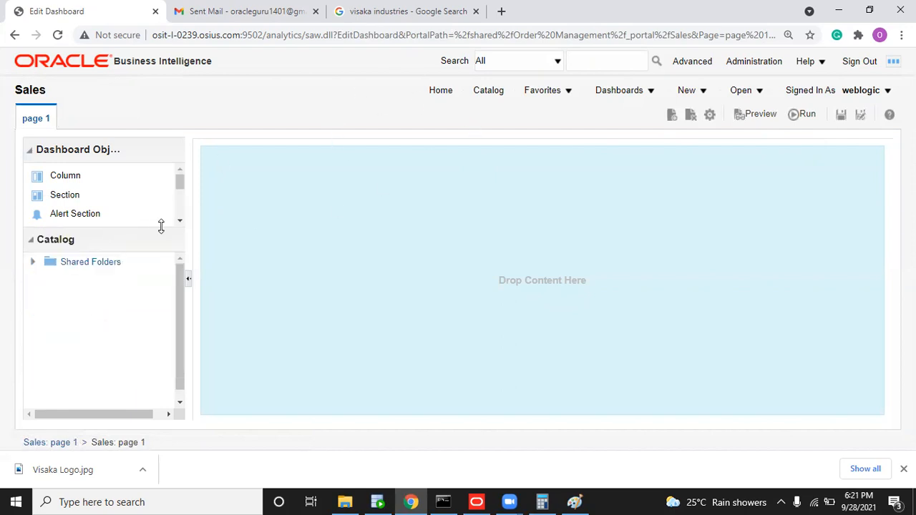
pyautogui.click(34, 262)
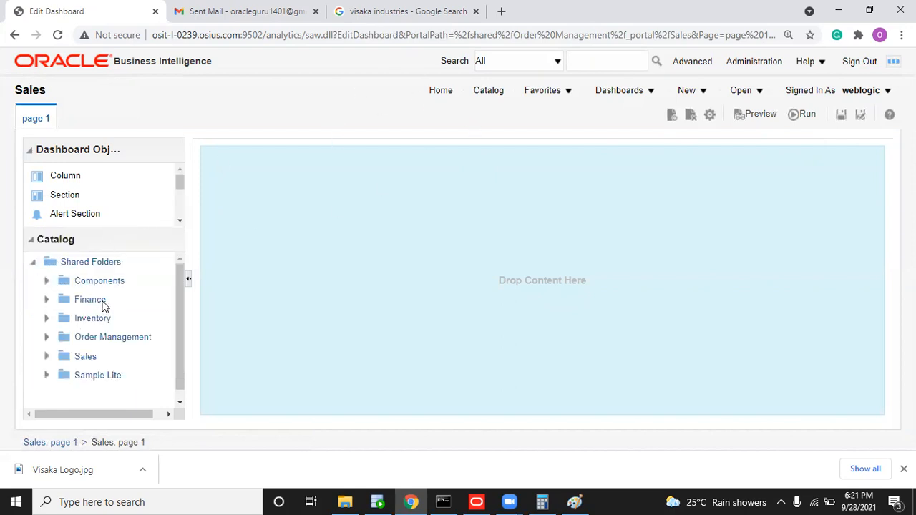
pyautogui.click(47, 340)
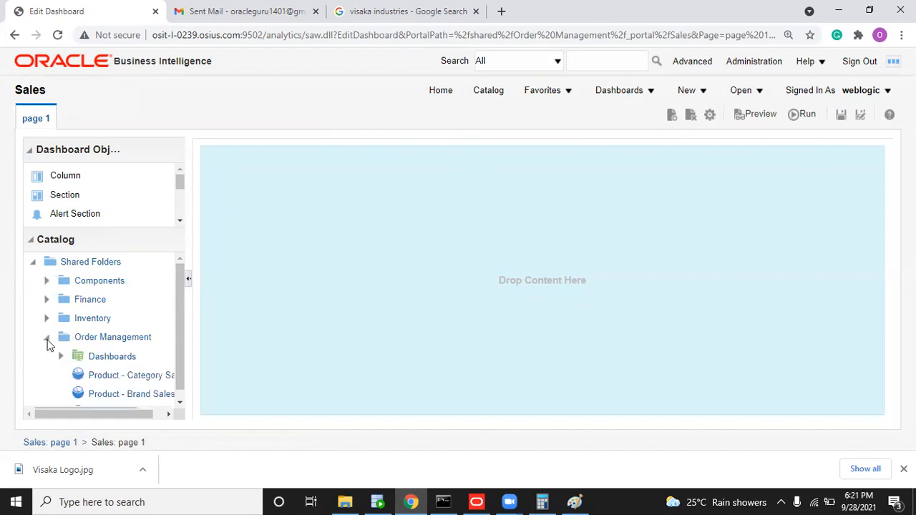
pyautogui.moveTo(180, 342); pyautogui.dragTo(178, 371)
pyautogui.moveTo(146, 415)
pyautogui.mouseDown()
pyautogui.moveTo(136, 415)
pyautogui.moveTo(156, 415)
pyautogui.mouseUp()
pyautogui.moveTo(166, 327); pyautogui.dragTo(167, 380)
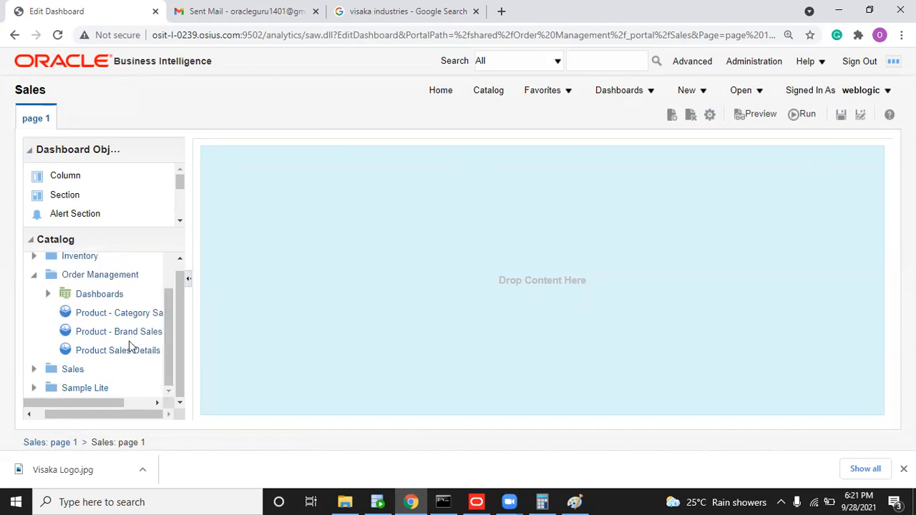
# Step: Place Product - Brand Sales Details and Product - Category Sales Details side by side in one section of page 1
pyautogui.moveTo(125, 331); pyautogui.dragTo(309, 266)
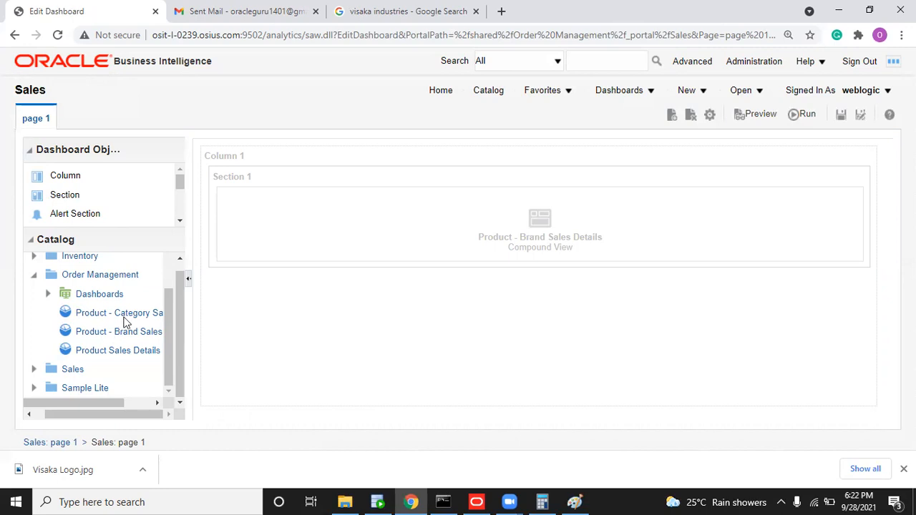
pyautogui.moveTo(127, 320); pyautogui.dragTo(639, 228)
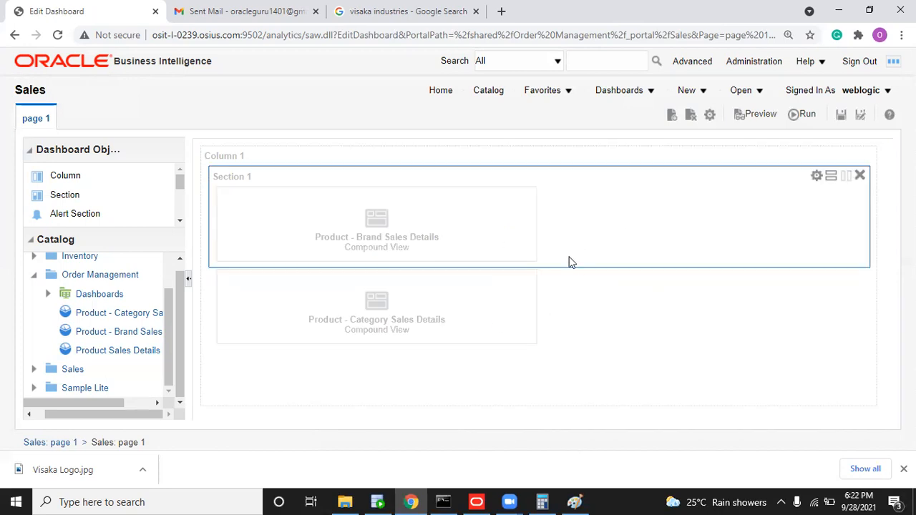
pyautogui.hotkey('ctrl', '-')
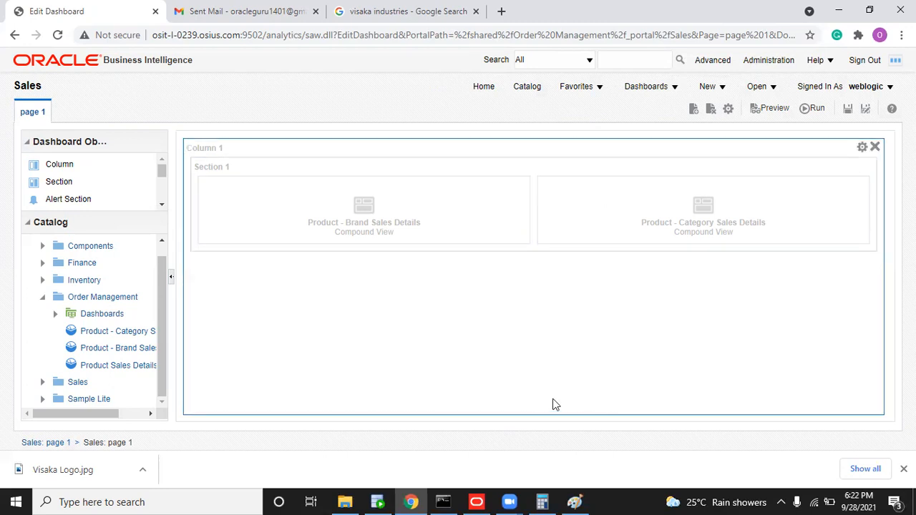
pyautogui.moveTo(112, 413); pyautogui.dragTo(141, 413)
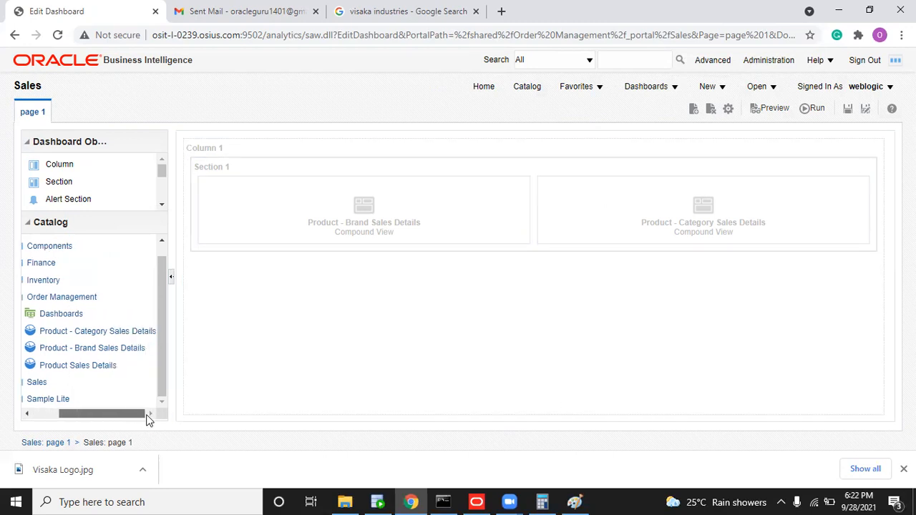
# Step: Place Product Sales Details in a new section below the other two analyses, save the dashboard and run it
pyautogui.moveTo(96, 368); pyautogui.dragTo(285, 312)
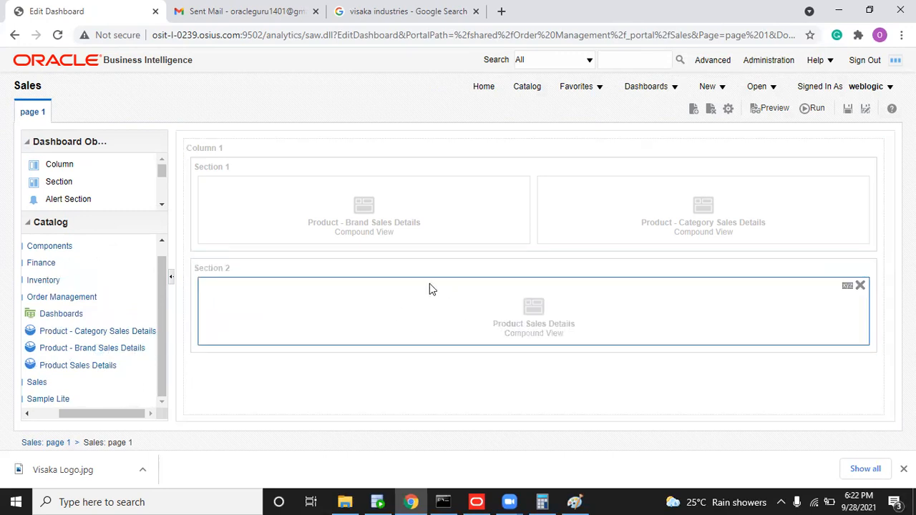
pyautogui.click(847, 109)
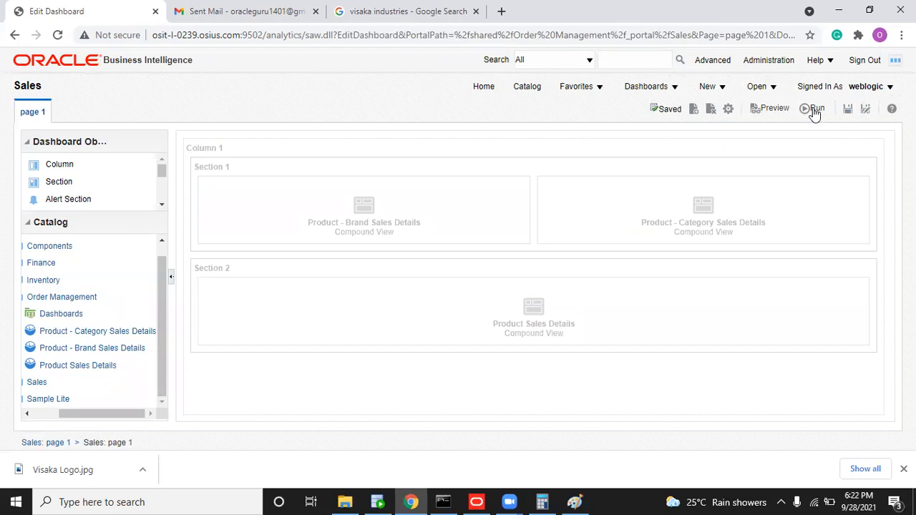
pyautogui.click(814, 111)
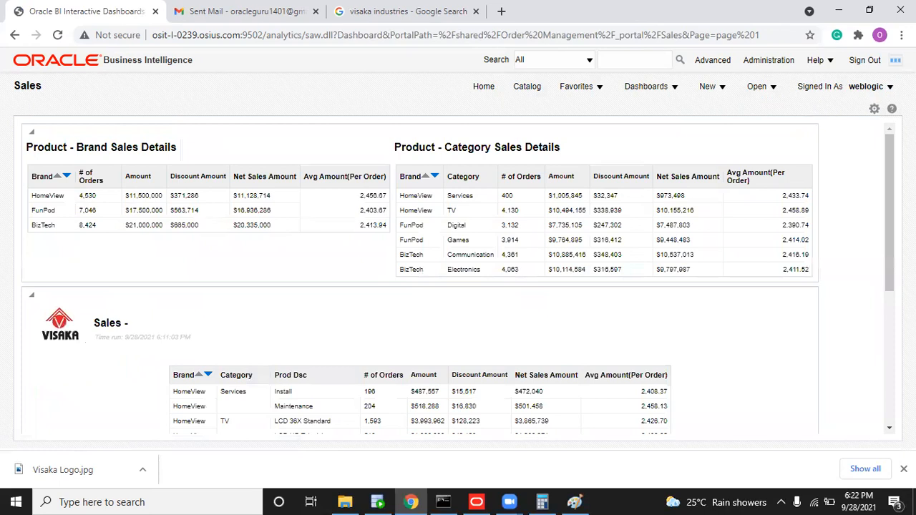
pyautogui.moveTo(889, 171)
pyautogui.mouseDown()
pyautogui.moveTo(890, 288)
pyautogui.moveTo(889, 169)
pyautogui.mouseUp()
# Step: Try collapsing and expanding both sections of the running Sales dashboard
pyautogui.click(31, 132)
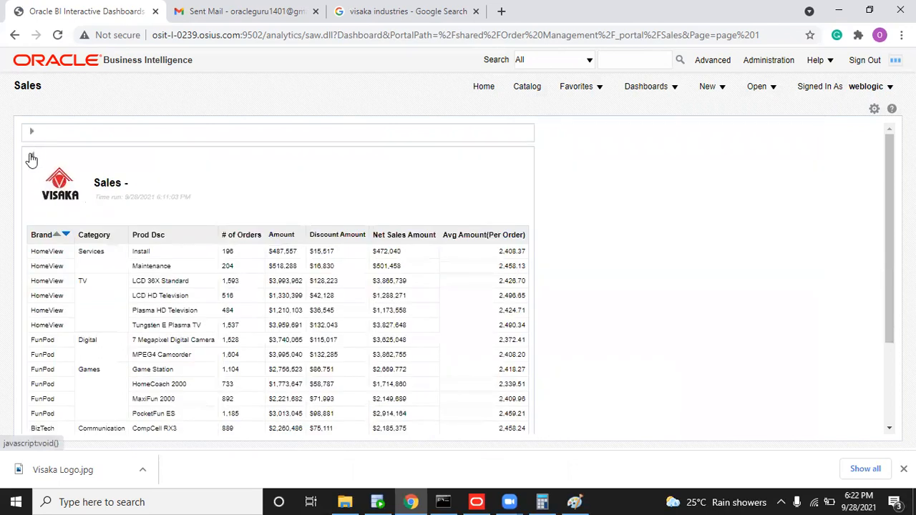
pyautogui.click(32, 157)
pyautogui.click(32, 158)
pyautogui.click(32, 134)
pyautogui.click(32, 135)
pyautogui.click(32, 159)
pyautogui.click(32, 157)
pyautogui.click(31, 133)
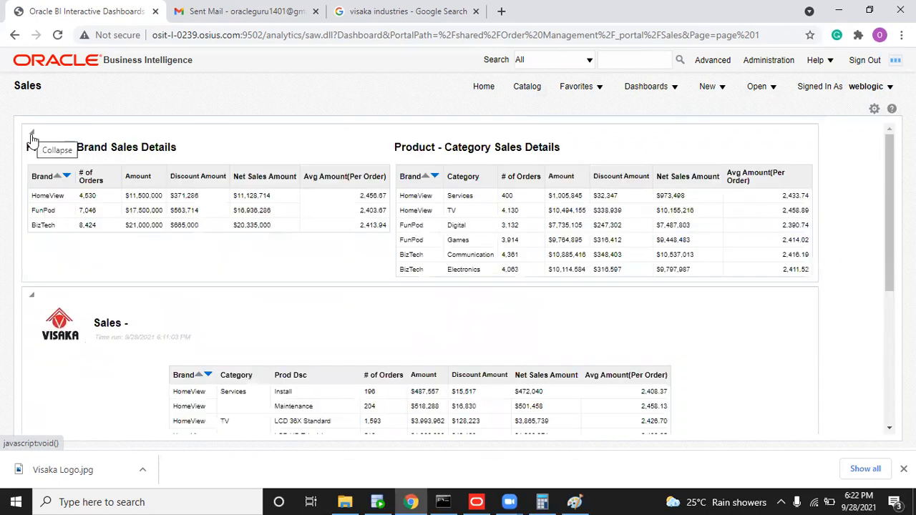
pyautogui.click(32, 134)
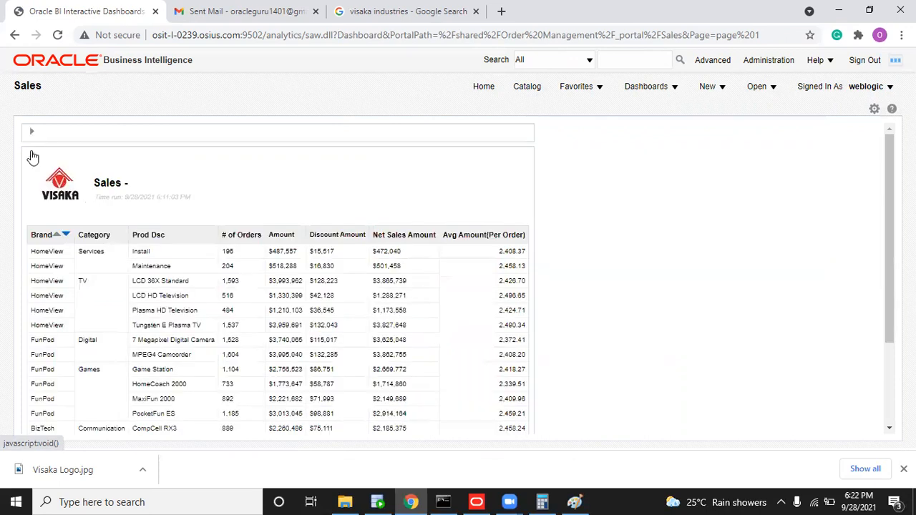
pyautogui.click(31, 157)
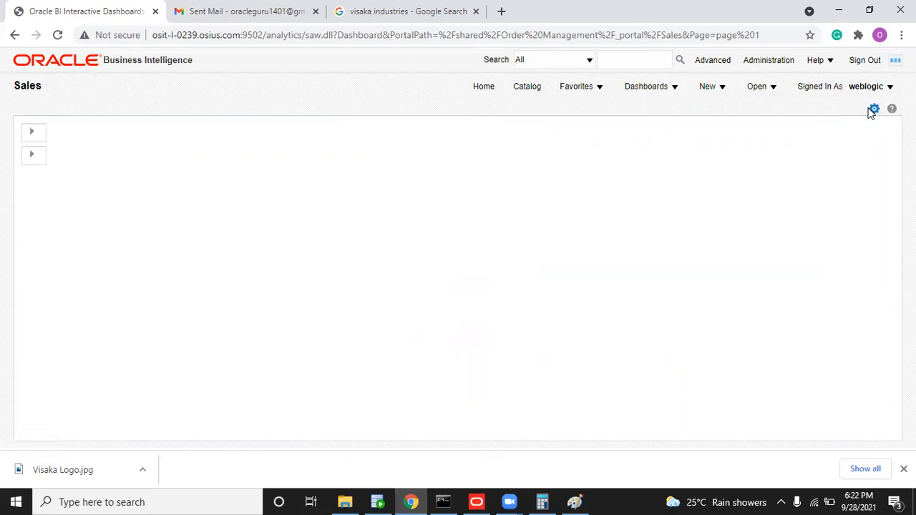
# Step: Turn off Collapsible for Section 1 and Section 2, then save the dashboard and run it
pyautogui.click(873, 109)
pyautogui.click(817, 133)
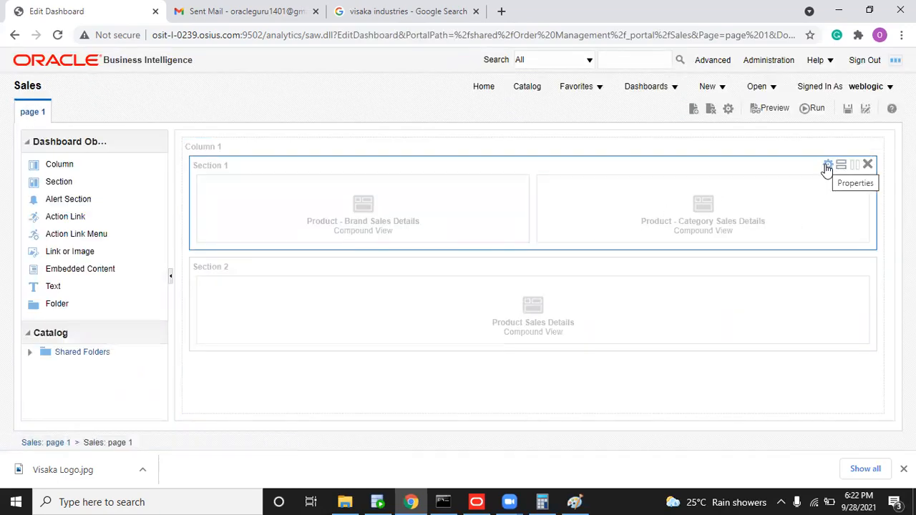
pyautogui.click(828, 165)
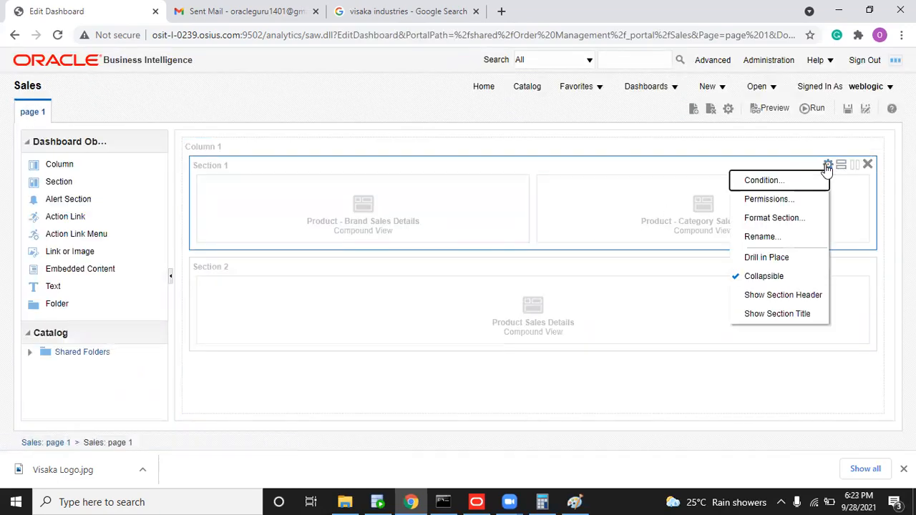
pyautogui.click(778, 278)
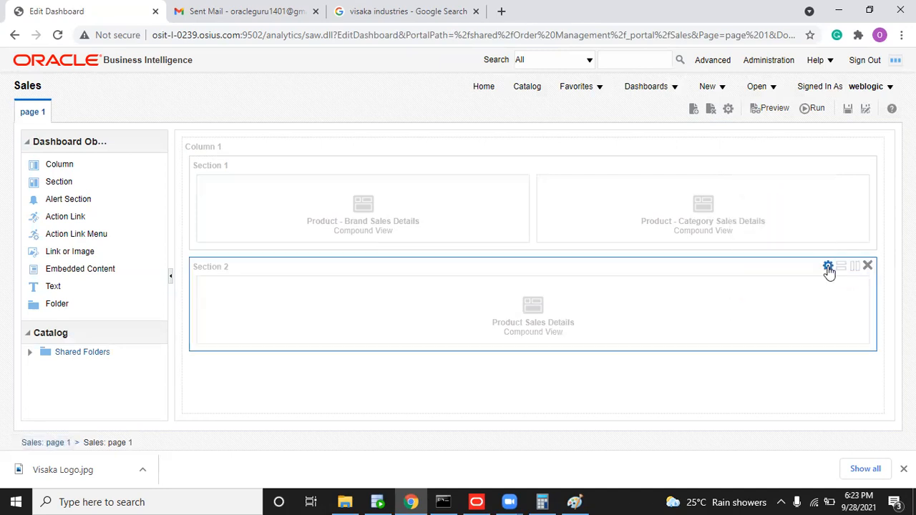
pyautogui.click(828, 269)
pyautogui.click(775, 379)
pyautogui.click(848, 108)
pyautogui.click(814, 111)
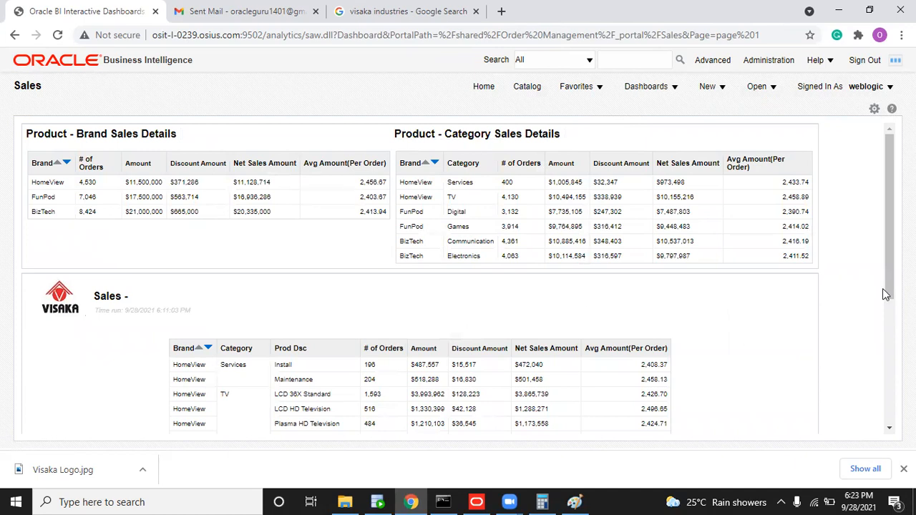
pyautogui.moveTo(889, 288)
pyautogui.mouseDown()
pyautogui.moveTo(888, 414)
pyautogui.moveTo(888, 286)
pyautogui.mouseUp()
# Step: Open the Sales dashboard for editing and view the print and export options of page 1
pyautogui.click(875, 107)
pyautogui.click(812, 128)
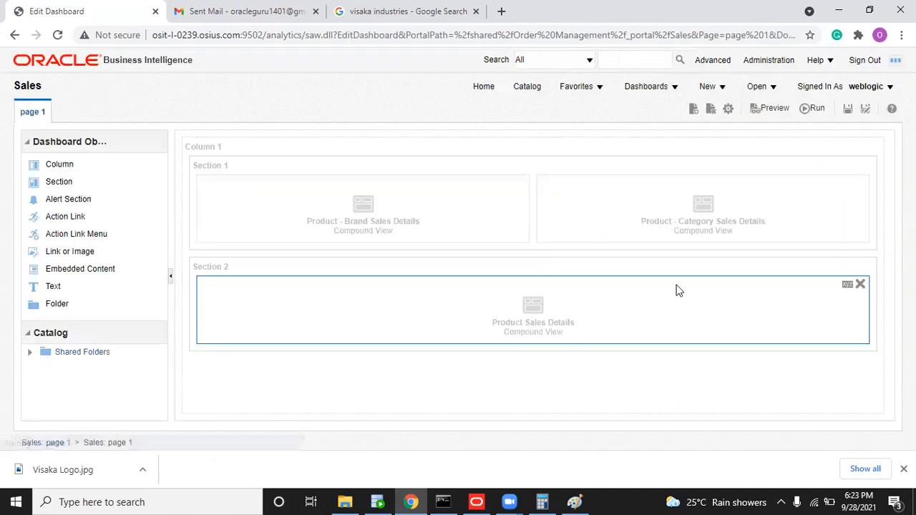
pyautogui.click(727, 109)
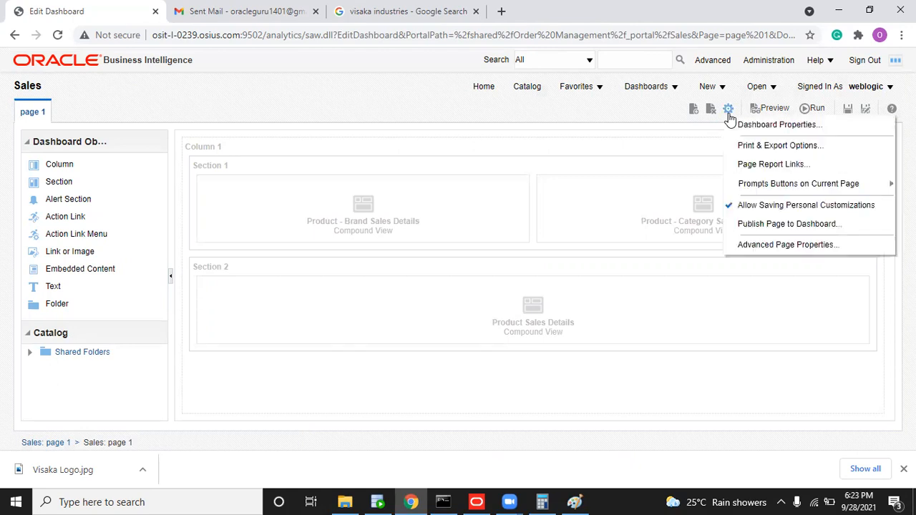
pyautogui.click(752, 147)
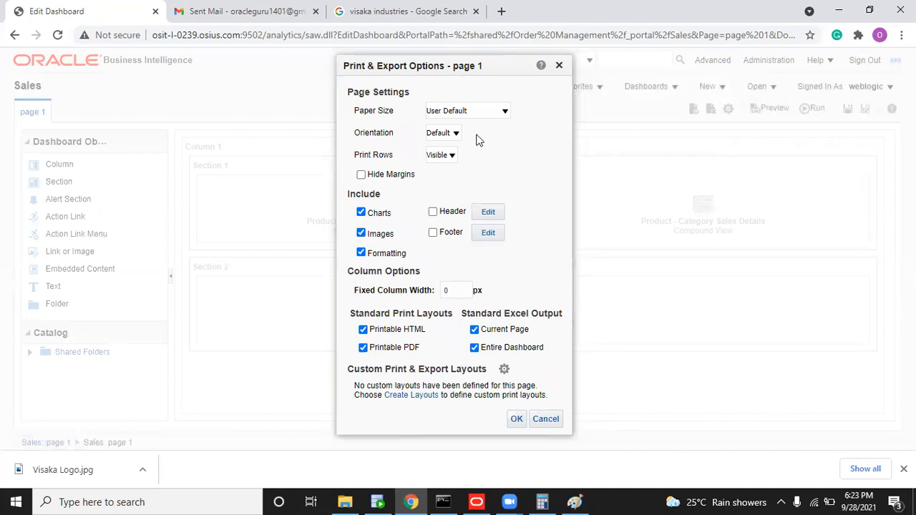
pyautogui.click(559, 65)
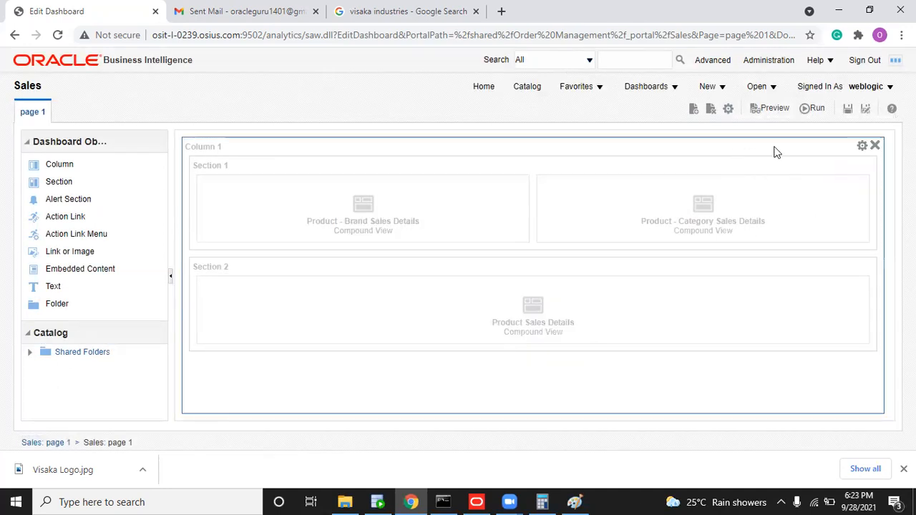
# Step: Check the dashboard properties and the report links they offer for the whole dashboard
pyautogui.click(727, 109)
pyautogui.click(745, 130)
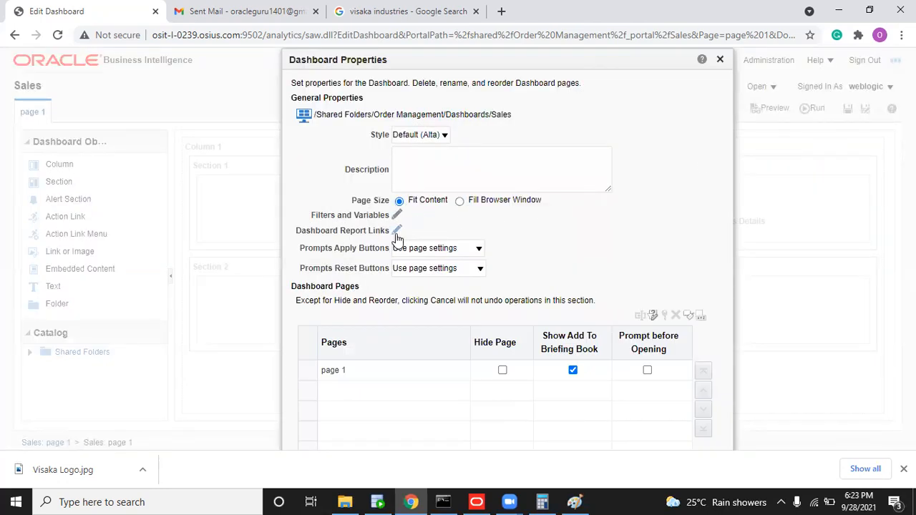
pyautogui.click(397, 231)
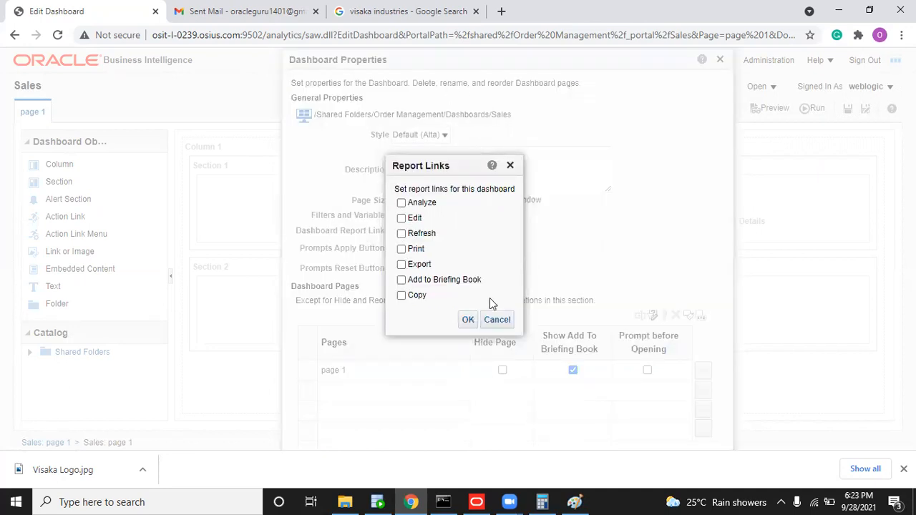
pyautogui.click(498, 323)
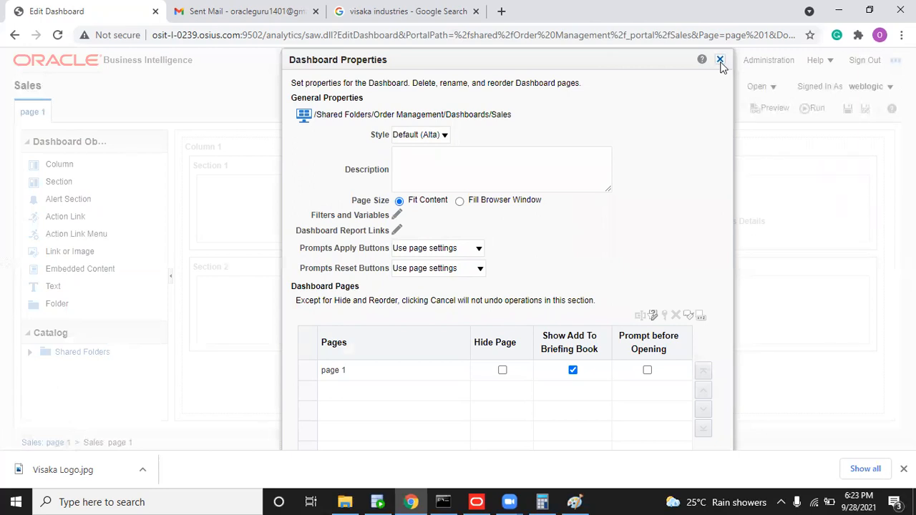
pyautogui.click(720, 60)
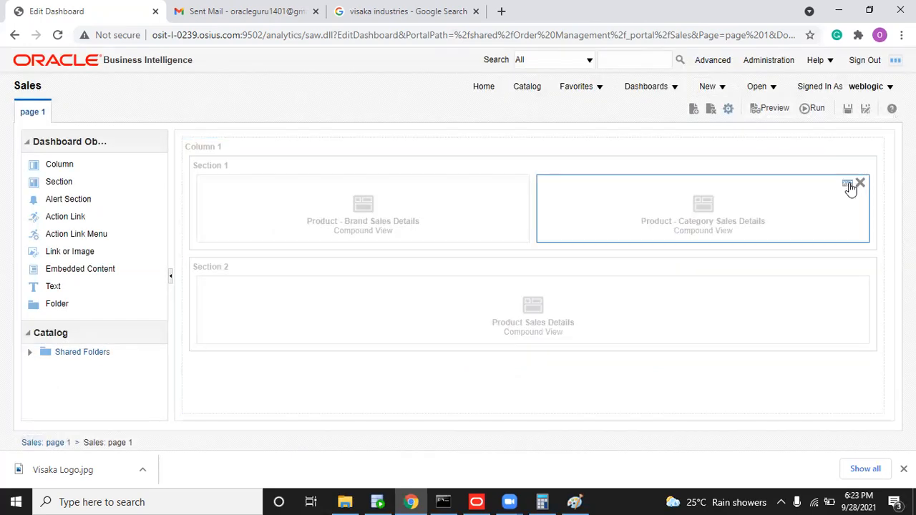
# Step: Check how results can be displayed for Product - Category Sales Details and view the dashboard properties again
pyautogui.click(848, 186)
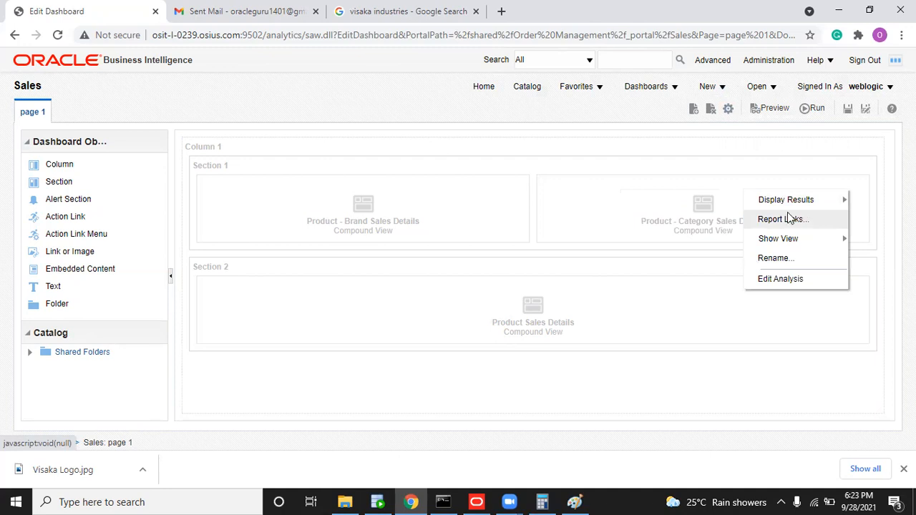
pyautogui.moveTo(786, 200)
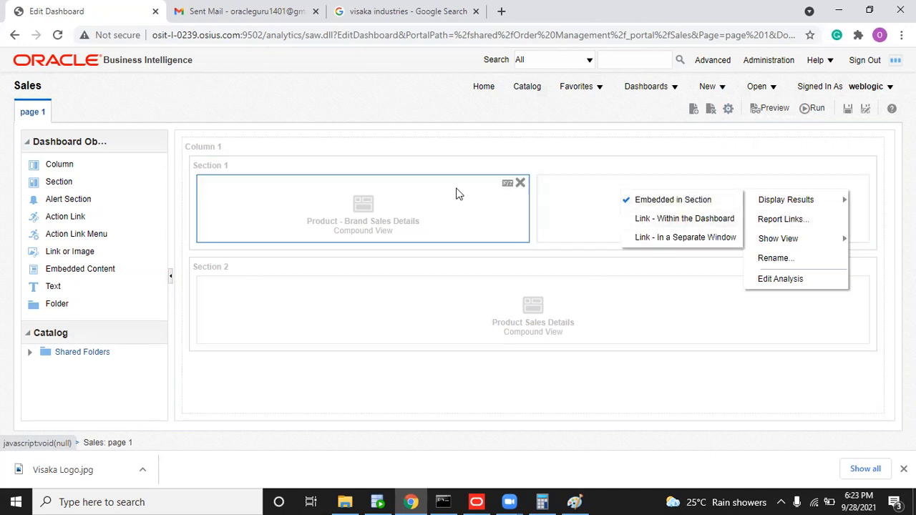
pyautogui.click(727, 111)
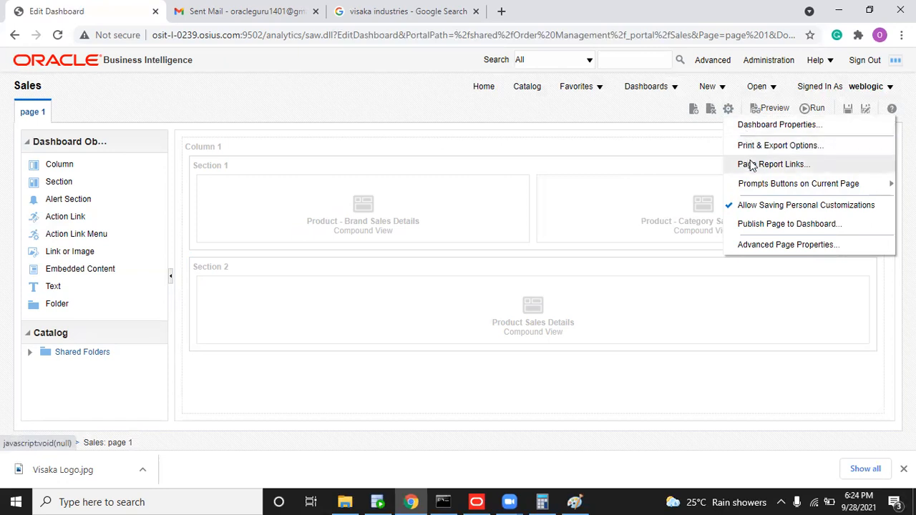
pyautogui.click(741, 124)
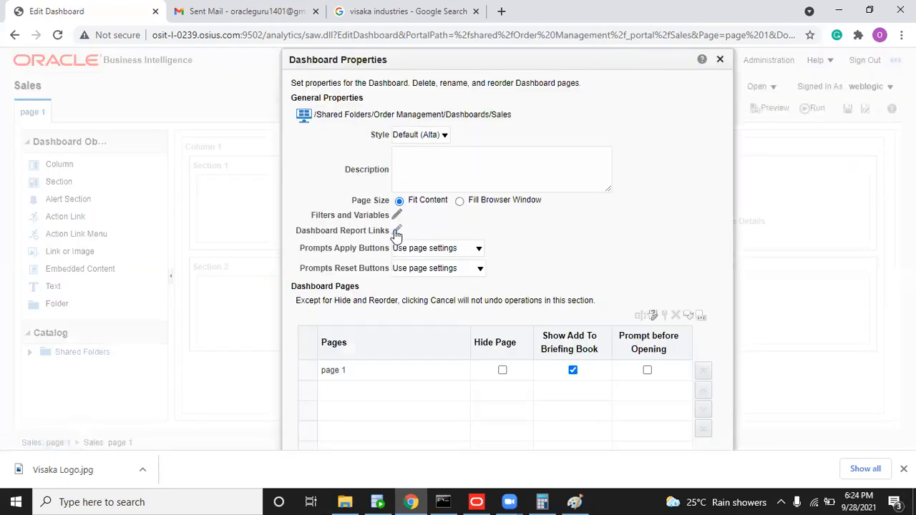
pyautogui.click(720, 62)
# Step: Customize page 1's report links to offer Refresh, Print and Export, then save and run the dashboard
pyautogui.click(728, 108)
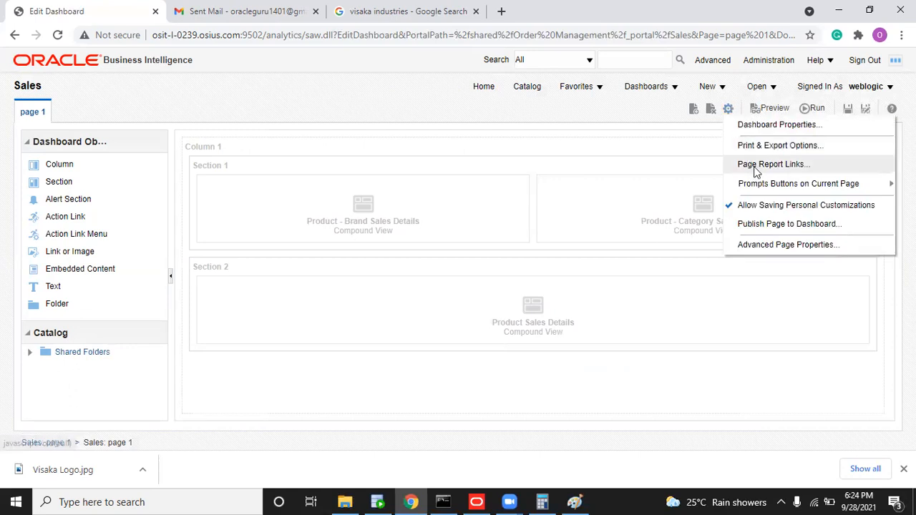
pyautogui.click(755, 166)
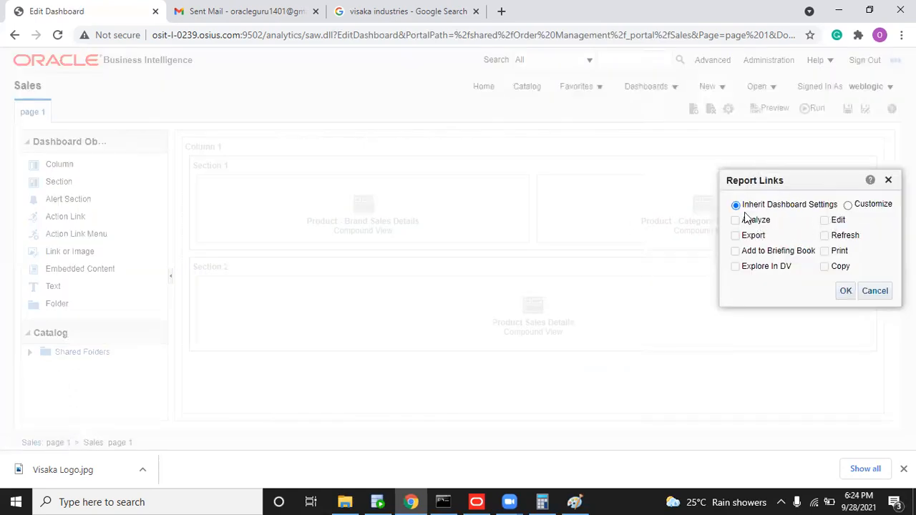
pyautogui.click(849, 207)
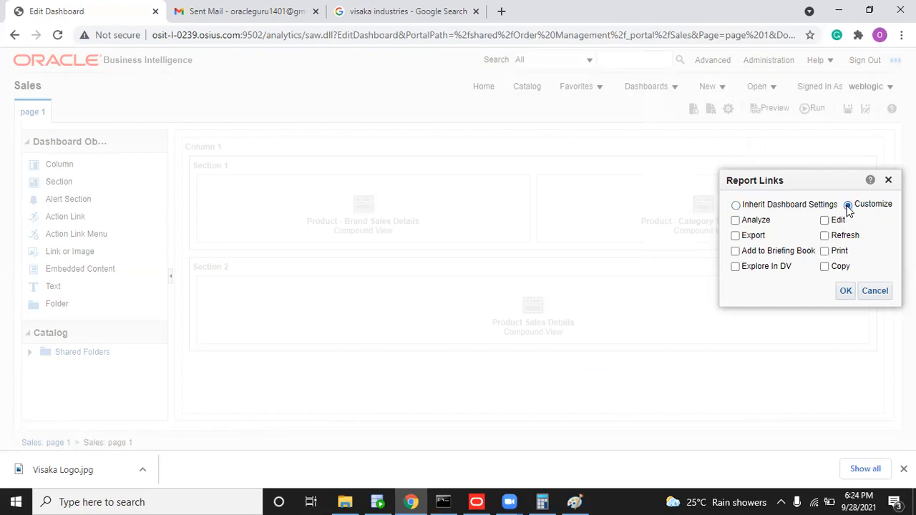
pyautogui.click(742, 240)
pyautogui.click(825, 239)
pyautogui.click(845, 292)
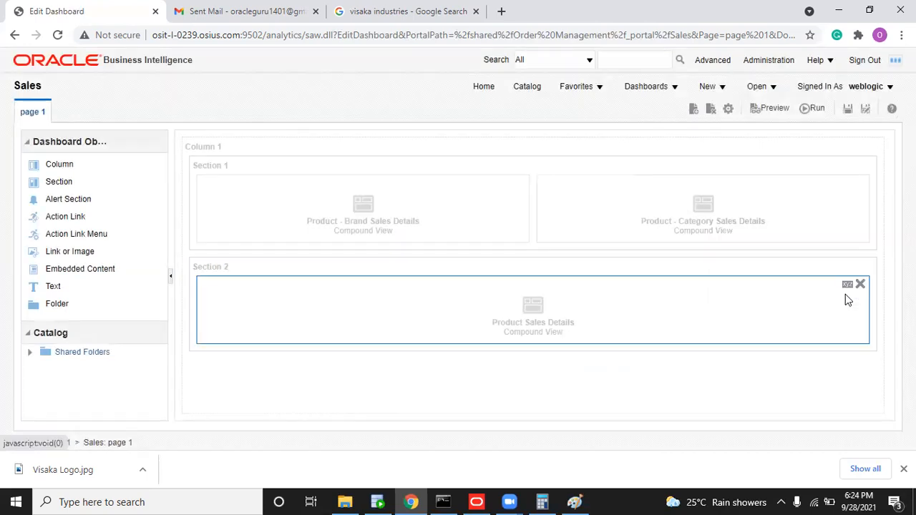
pyautogui.click(846, 109)
pyautogui.click(813, 111)
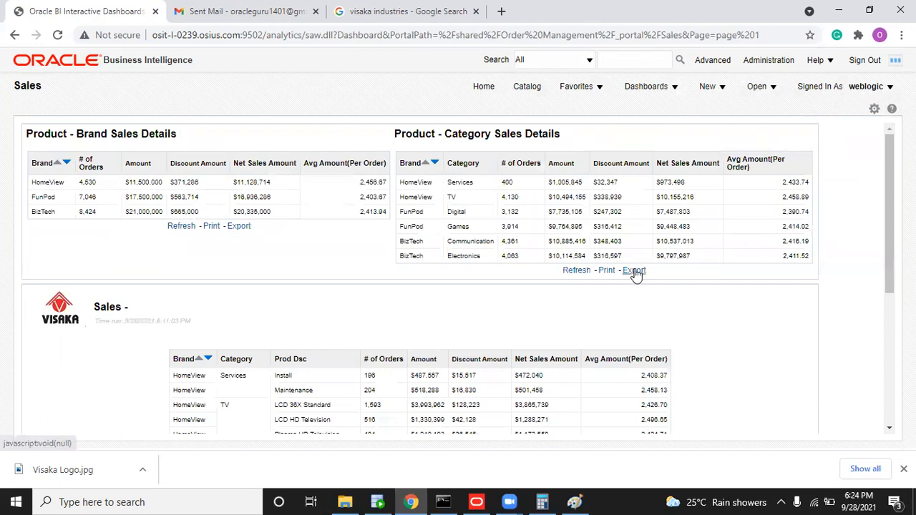
# Step: Examine the running dashboard's page options, including print formats, and look over the analyses on the page
pyautogui.click(875, 109)
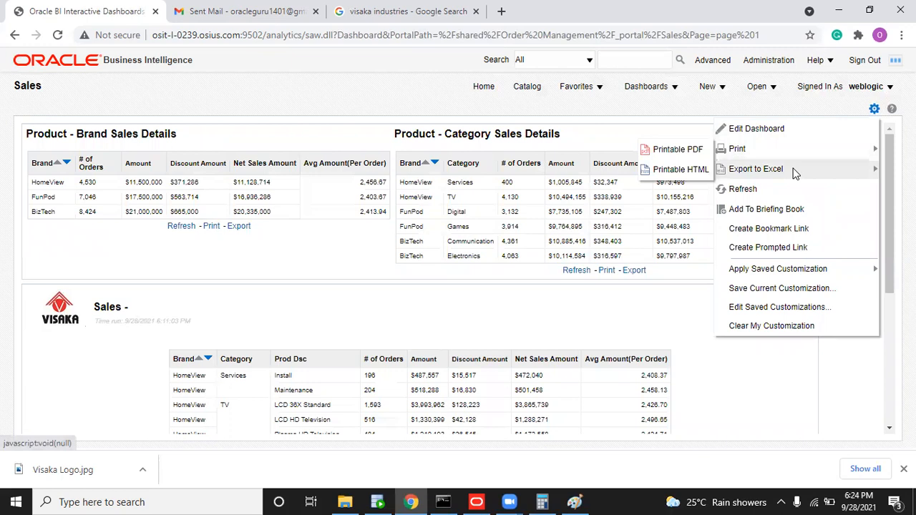
pyautogui.click(669, 107)
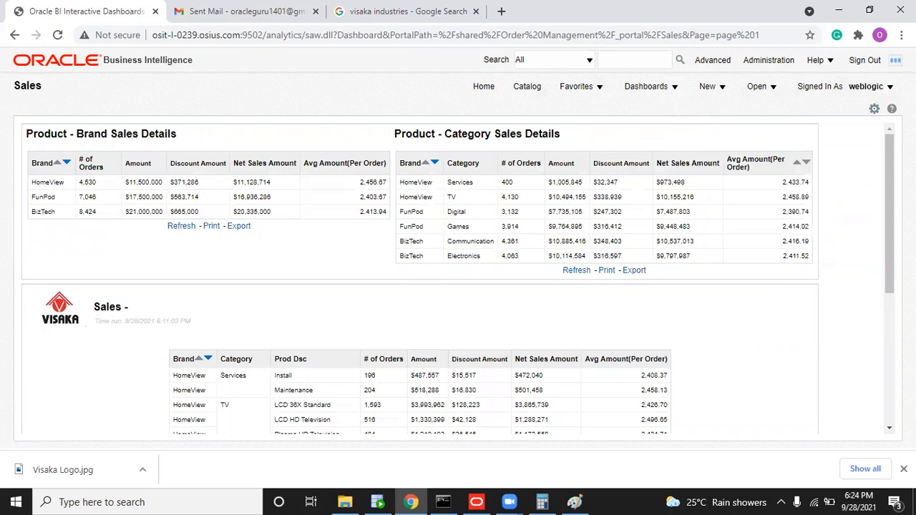
pyautogui.scroll(-3, 882, 200)
pyautogui.scroll(3, 884, 147)
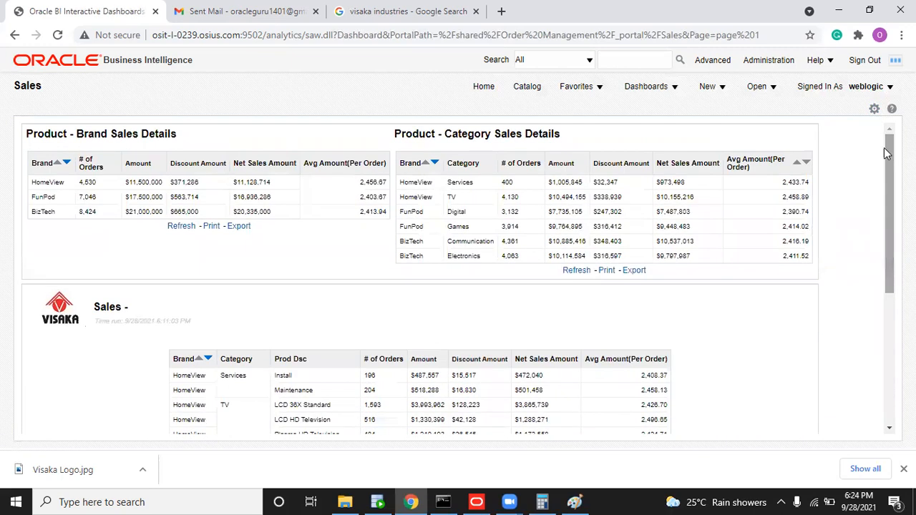
# Step: Add a dashboard page named Customer to the Sales dashboard, save it and reopen the Sales dashboard for viewing
pyautogui.click(874, 109)
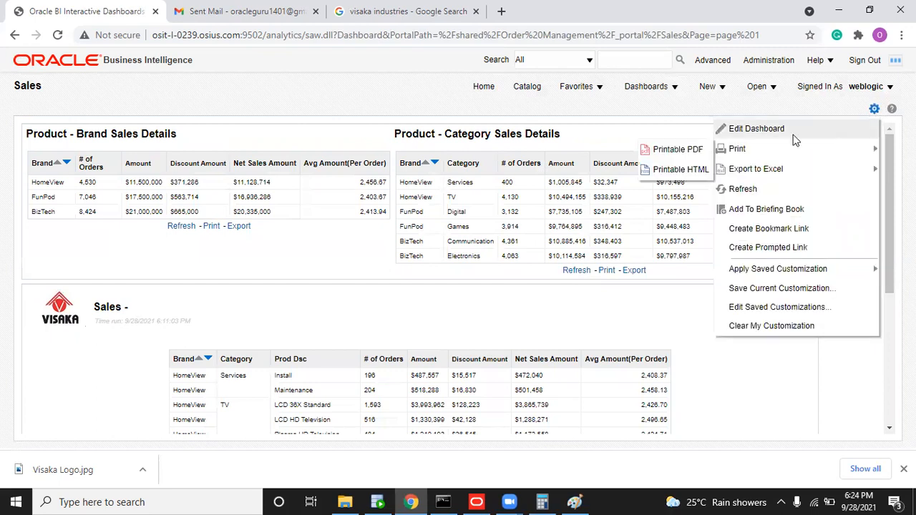
pyautogui.click(791, 134)
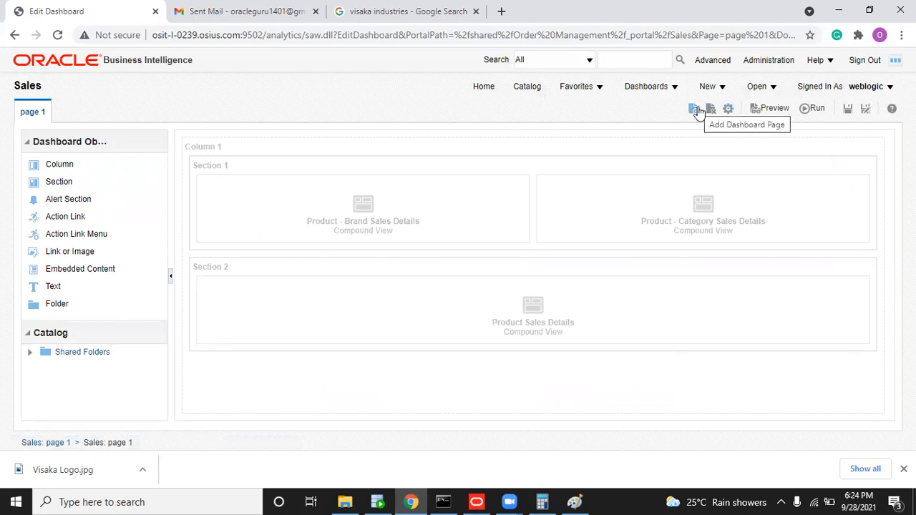
pyautogui.click(694, 109)
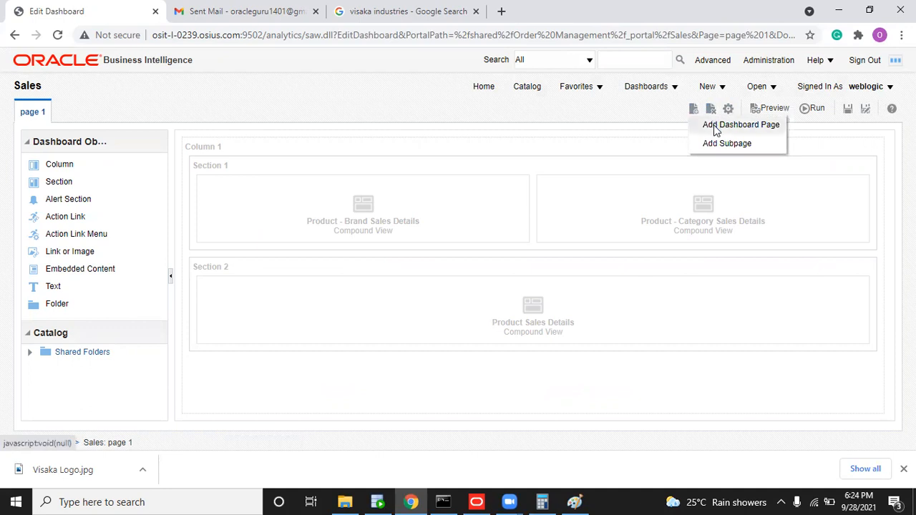
pyautogui.click(715, 127)
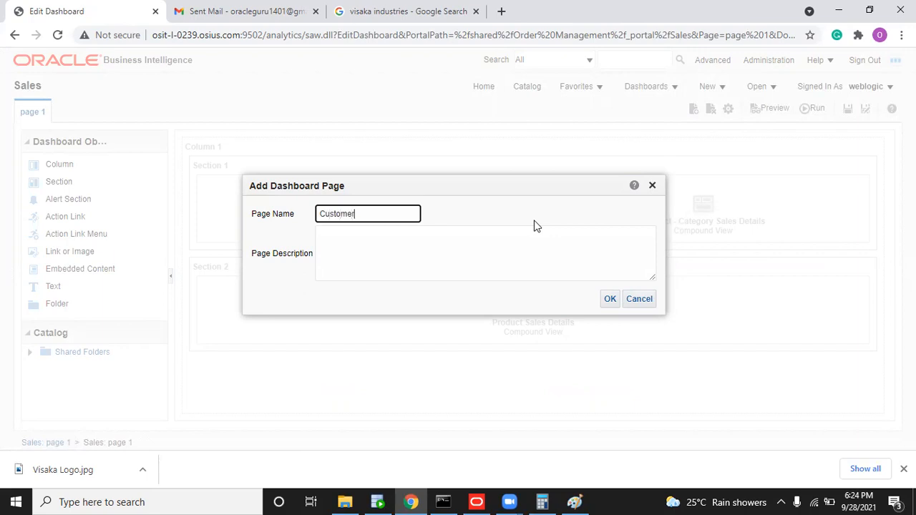
pyautogui.click(609, 299)
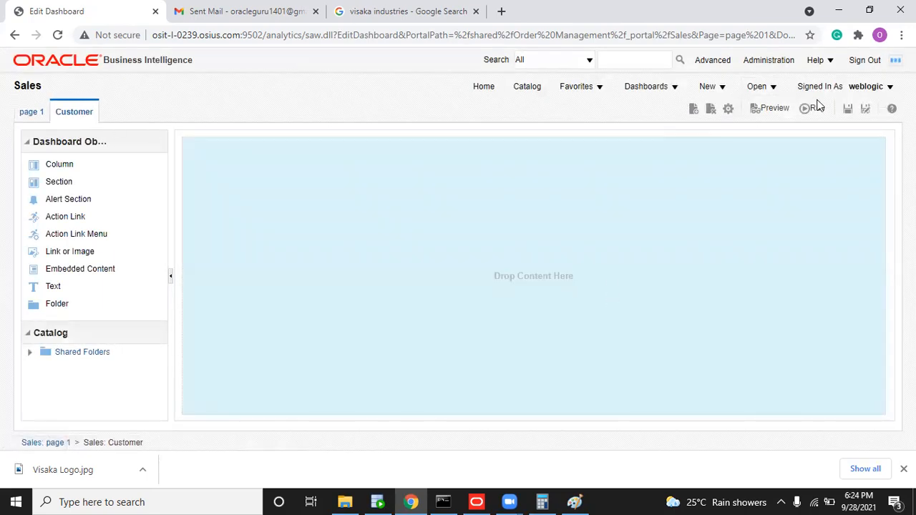
pyautogui.click(847, 109)
pyautogui.click(671, 87)
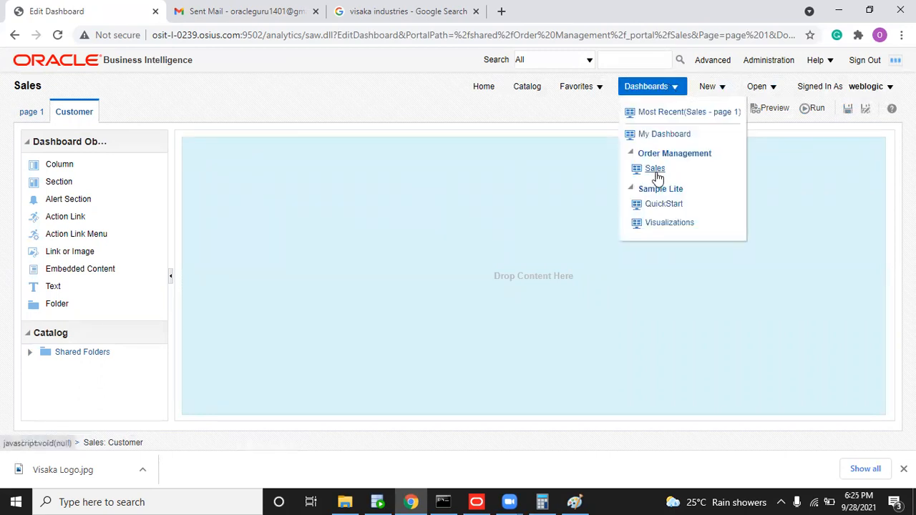
pyautogui.click(655, 169)
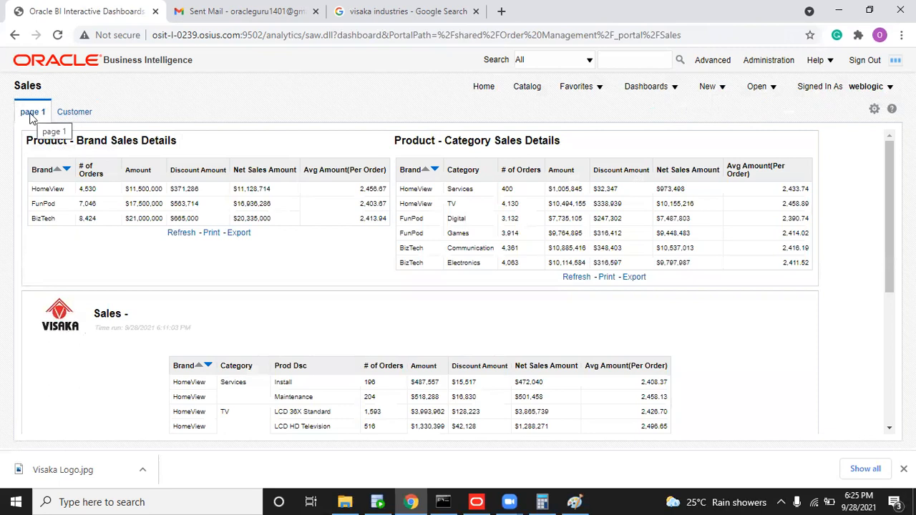
# Step: Edit the Sales dashboard and try to rename page 1 as Product in the dashboard properties
pyautogui.click(874, 110)
pyautogui.click(808, 128)
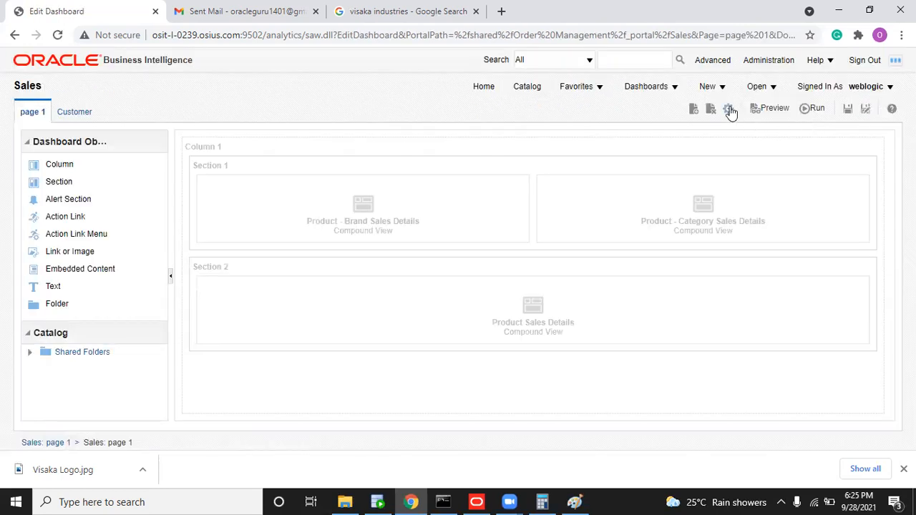
pyautogui.click(730, 109)
pyautogui.click(746, 123)
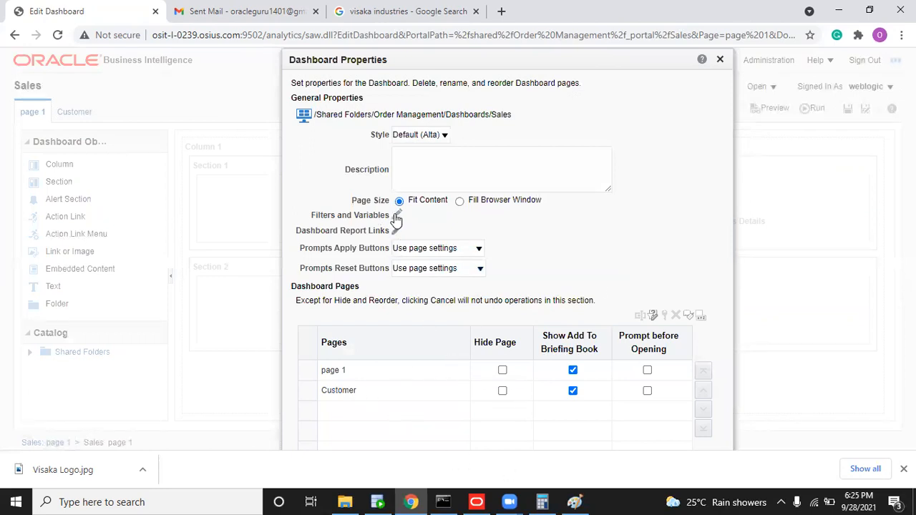
pyautogui.click(360, 369)
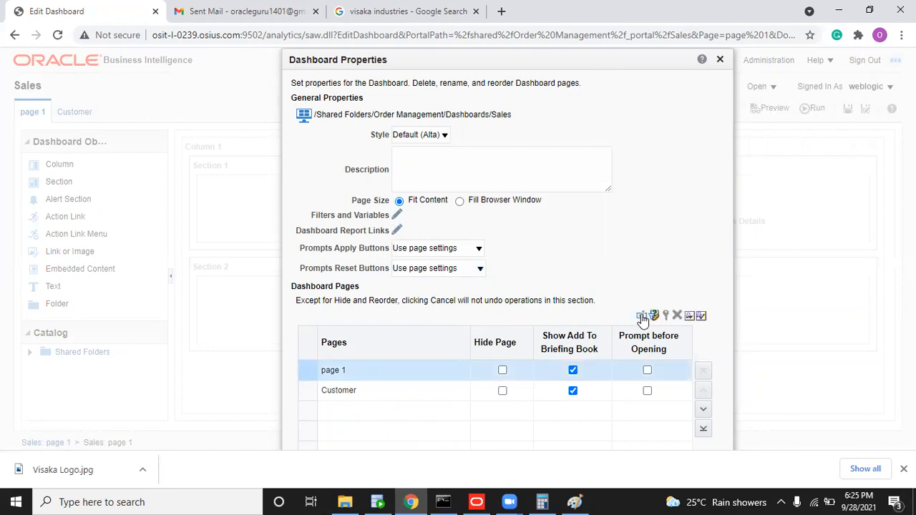
pyautogui.click(642, 316)
pyautogui.press('BackSpace')
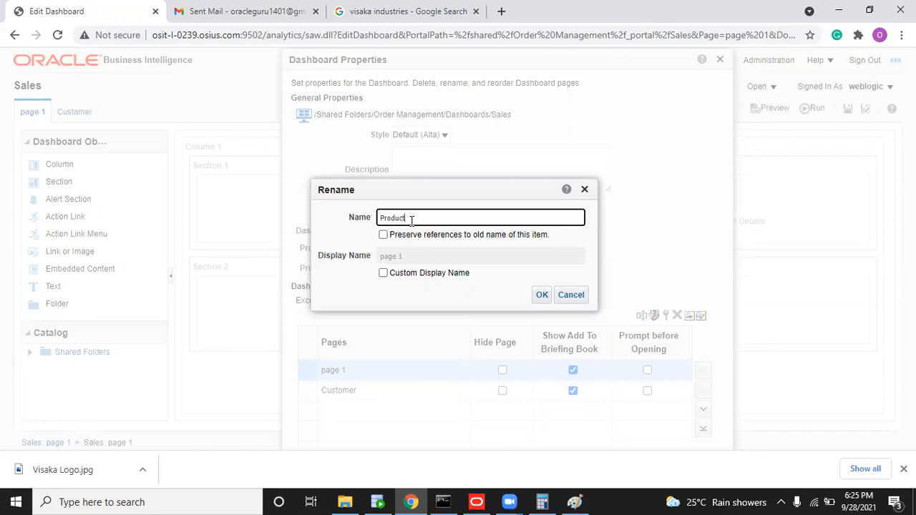
pyautogui.click(542, 294)
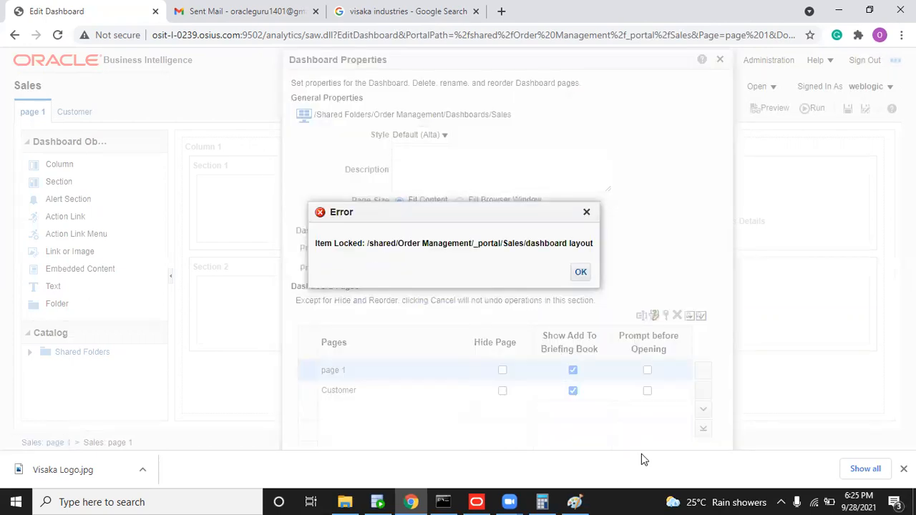
pyautogui.click(581, 274)
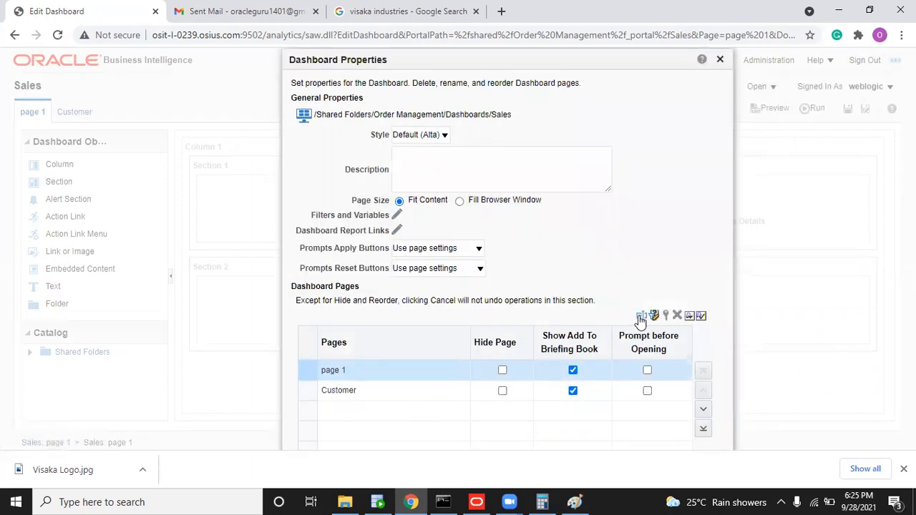
# Step: Try to rename page 1 as Products and leave the dashboard properties
pyautogui.click(641, 315)
pyautogui.moveTo(435, 220); pyautogui.dragTo(382, 219)
pyautogui.write('P')
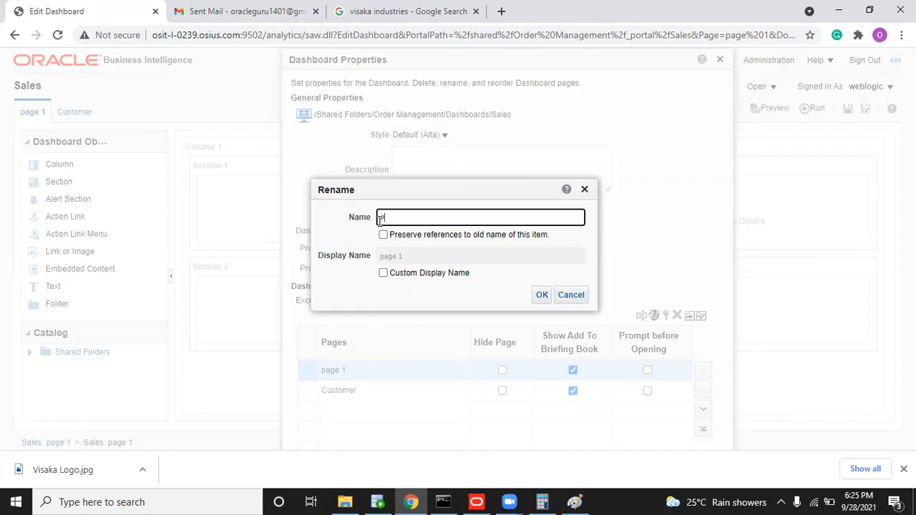
pyautogui.write('roducts')
pyautogui.click(542, 294)
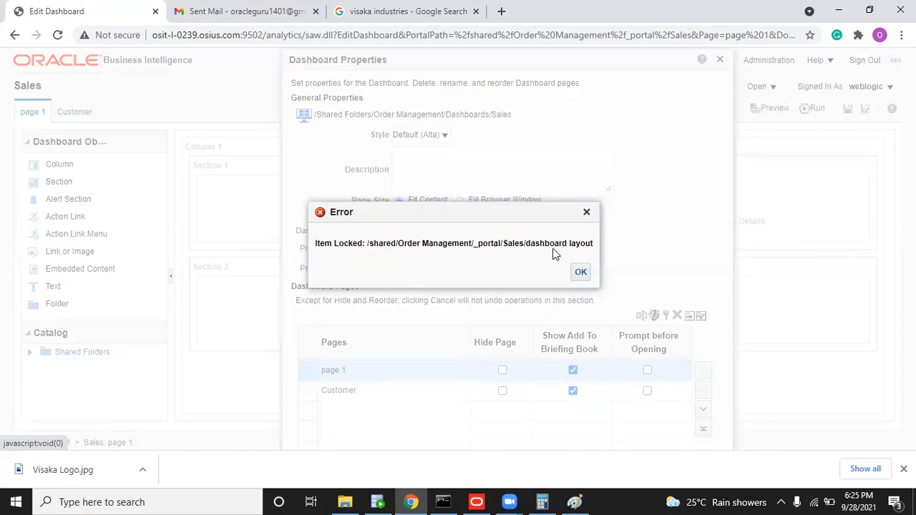
pyautogui.click(581, 271)
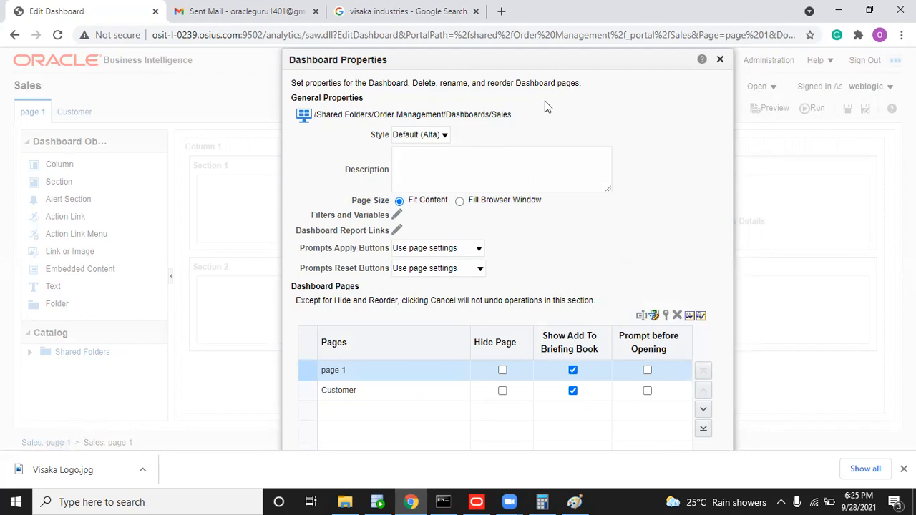
pyautogui.click(720, 59)
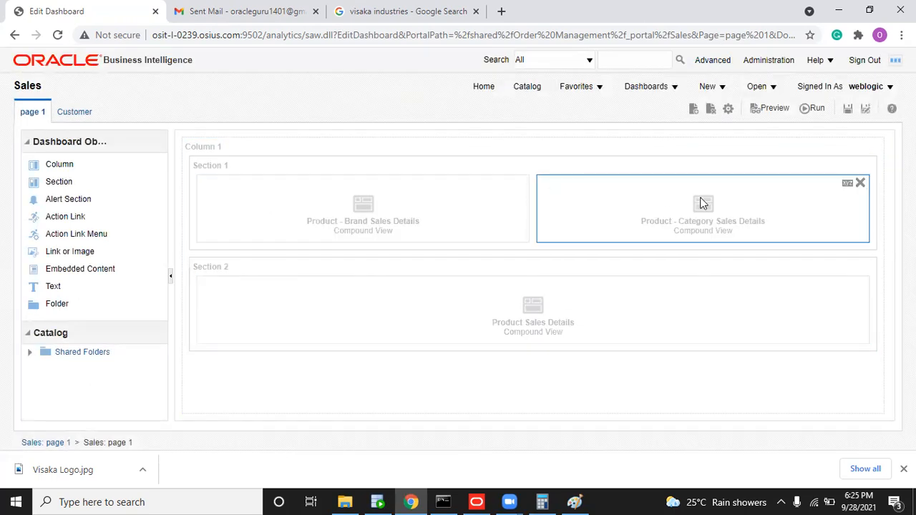
# Step: Set the dashboard style to blafp in the dashboard properties, then save and run the dashboard
pyautogui.click(729, 109)
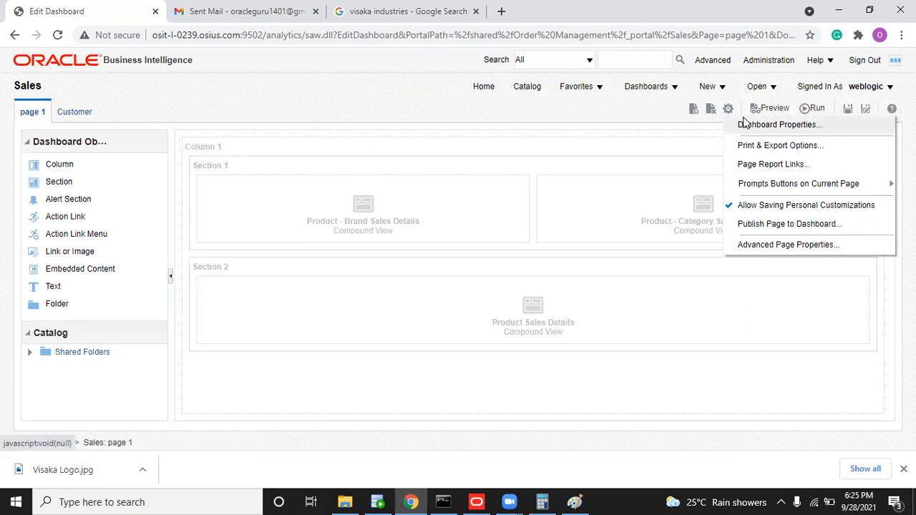
pyautogui.click(747, 124)
pyautogui.click(425, 139)
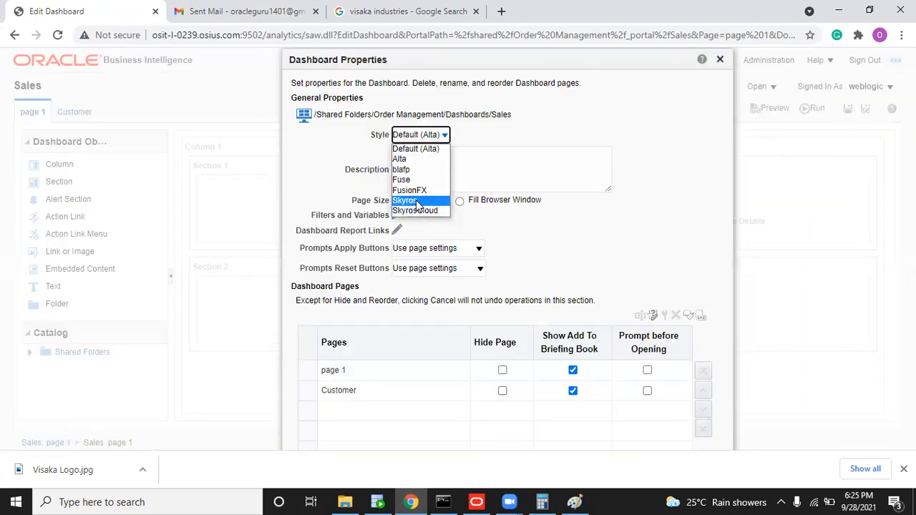
pyautogui.click(409, 169)
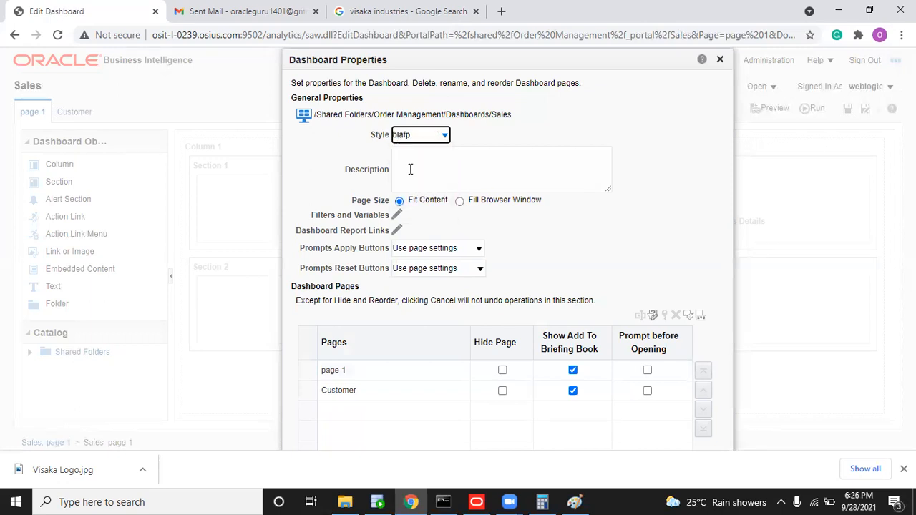
pyautogui.click(657, 423)
pyautogui.press('Tab')
pyautogui.press('Tab')
pyautogui.press('Tab')
pyautogui.press('Tab')
pyautogui.press('Tab')
pyautogui.press('Tab')
pyautogui.press('Tab')
pyautogui.press('Tab')
pyautogui.press('Tab')
pyautogui.press('Tab')
pyautogui.press('Tab')
pyautogui.press('Tab')
pyautogui.press('Tab')
pyautogui.press('Tab')
pyautogui.press('Tab')
pyautogui.press('Tab')
pyautogui.press('Tab')
pyautogui.press('Tab')
pyautogui.press('Tab')
pyautogui.press('Tab')
pyautogui.press('Tab')
pyautogui.press('Tab')
pyautogui.press('Tab')
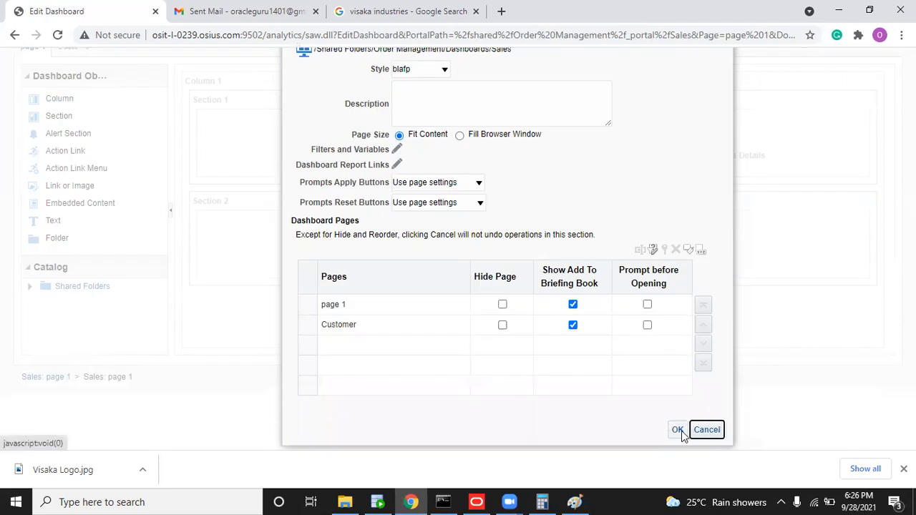
pyautogui.click(680, 433)
pyautogui.click(849, 104)
pyautogui.click(818, 107)
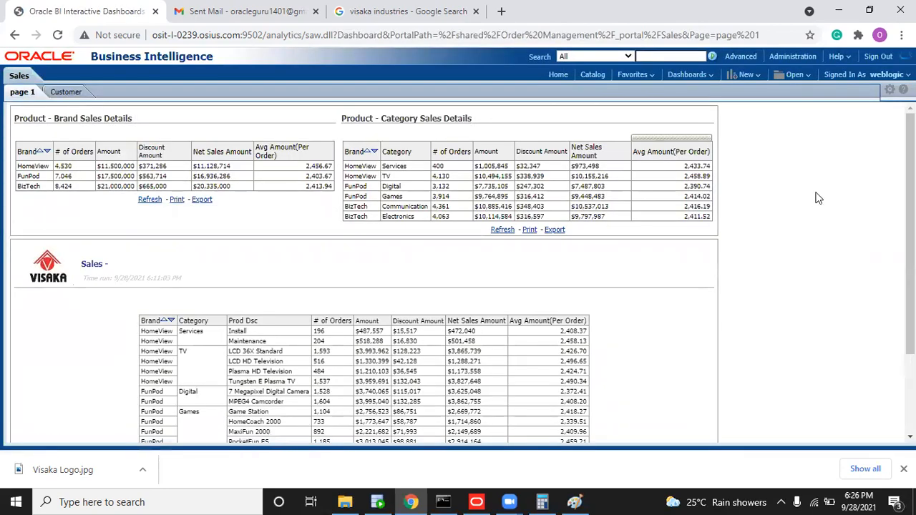
# Step: Set the dashboard's page size to Fill Browser Window, then save and run the dashboard
pyautogui.click(889, 90)
pyautogui.click(845, 101)
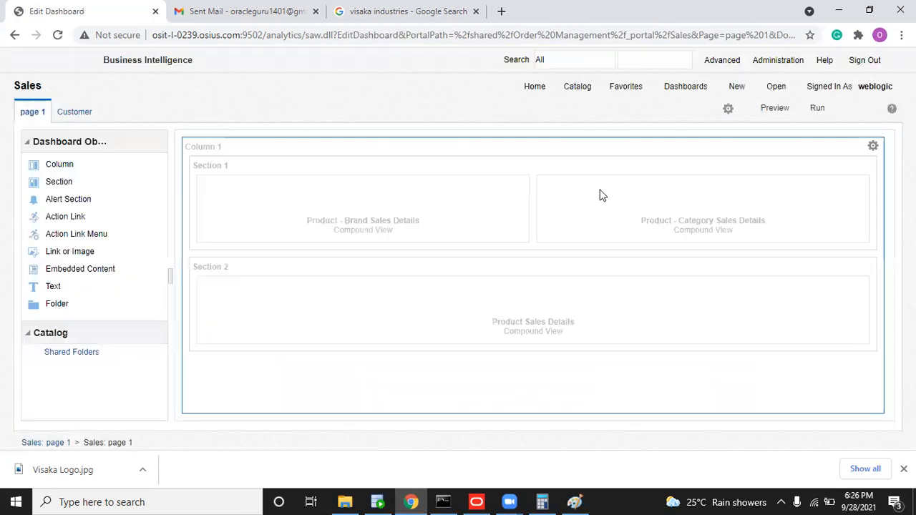
pyautogui.click(728, 108)
pyautogui.click(744, 125)
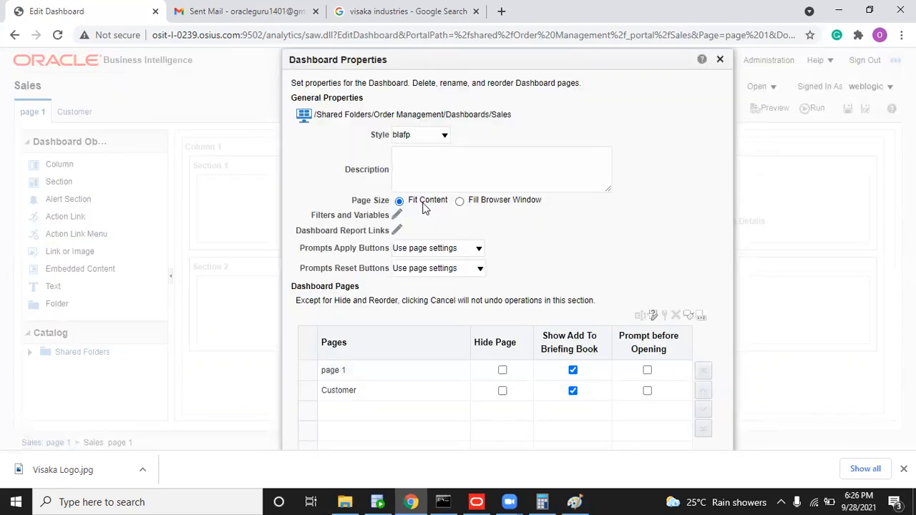
pyautogui.click(461, 203)
pyautogui.click(615, 393)
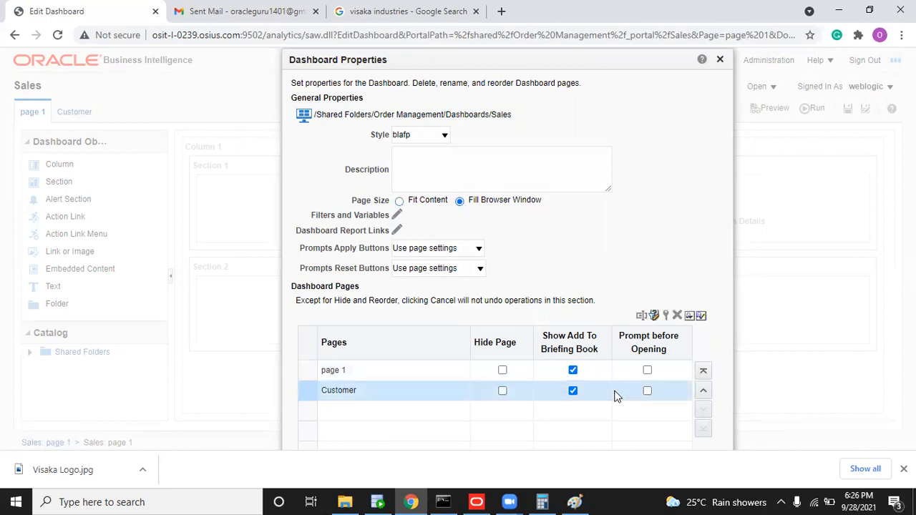
pyautogui.hotkey('ctrl', '-')
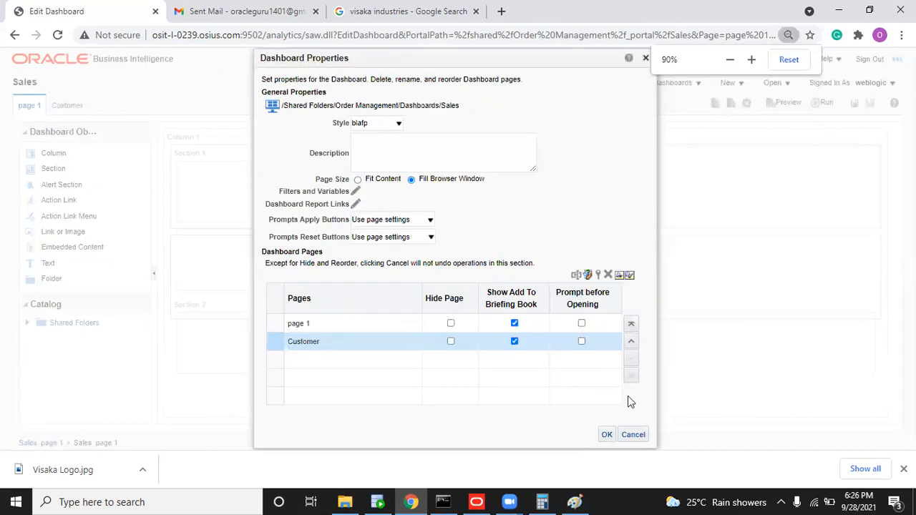
pyautogui.click(607, 437)
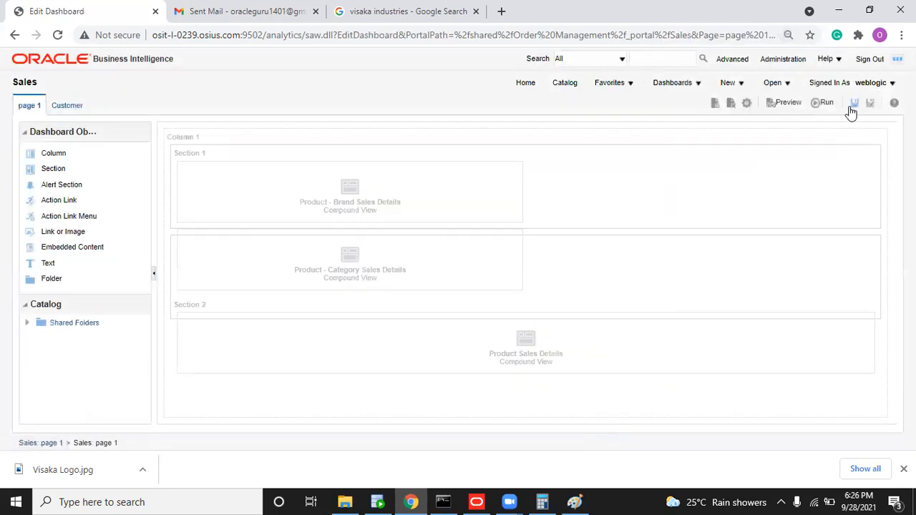
pyautogui.click(854, 104)
pyautogui.click(825, 103)
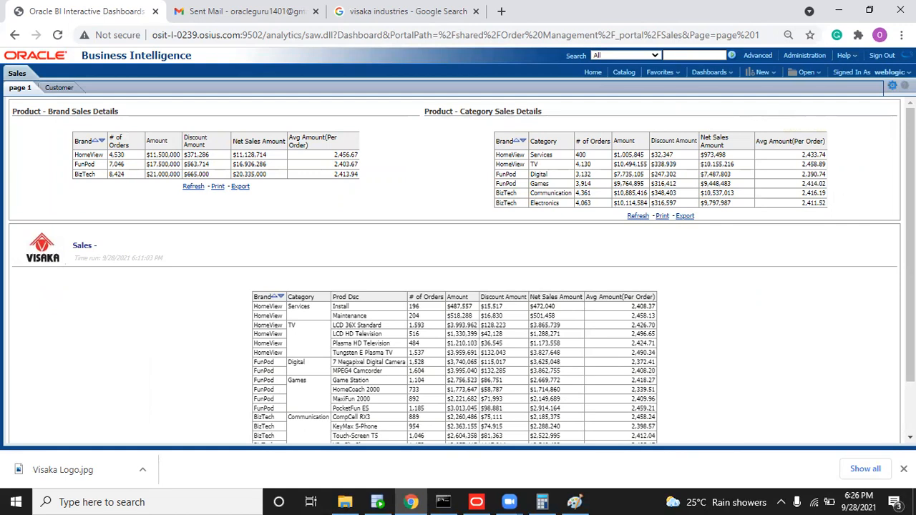
# Step: Change the dashboard style to FusionFX in the dashboard properties, then save and run the dashboard
pyautogui.click(893, 85)
pyautogui.click(850, 106)
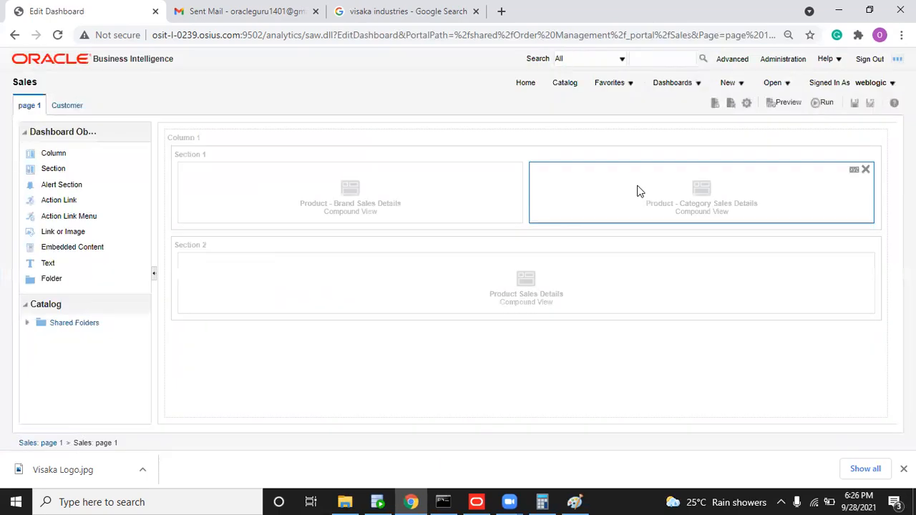
pyautogui.click(748, 105)
pyautogui.click(761, 117)
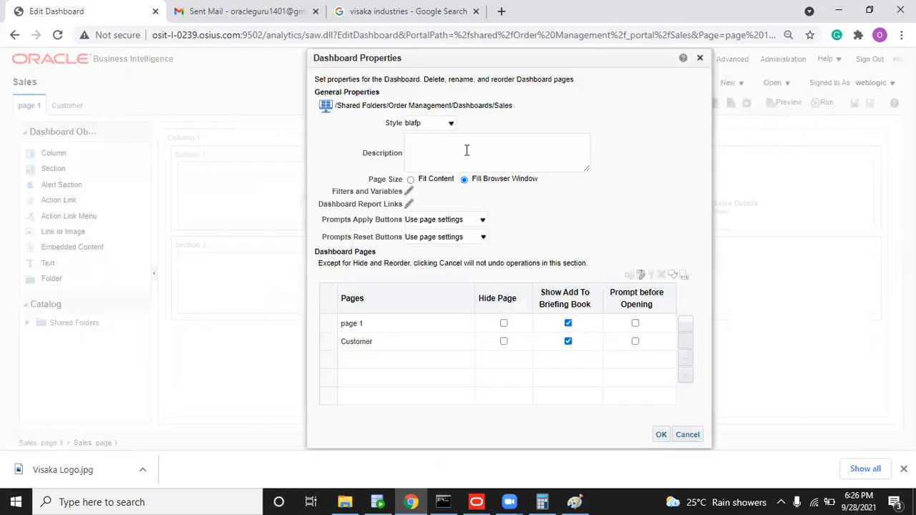
pyautogui.click(429, 122)
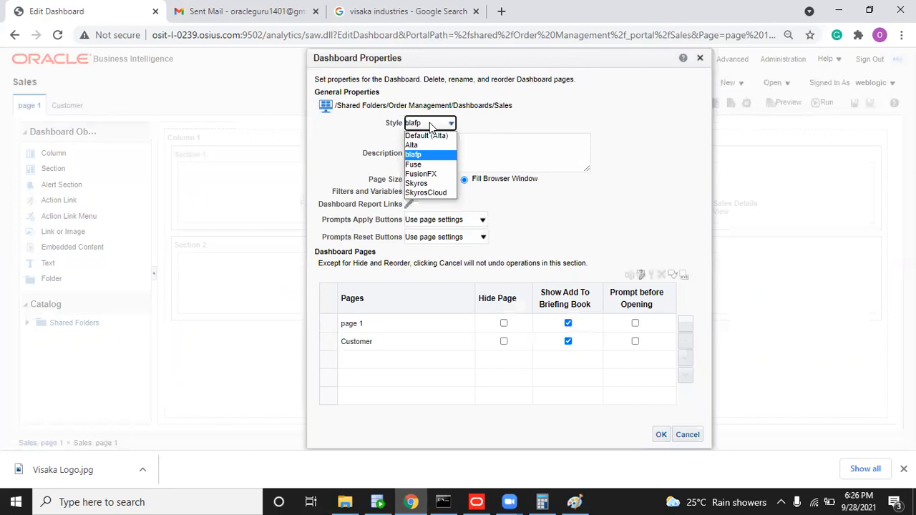
pyautogui.click(434, 174)
pyautogui.click(660, 434)
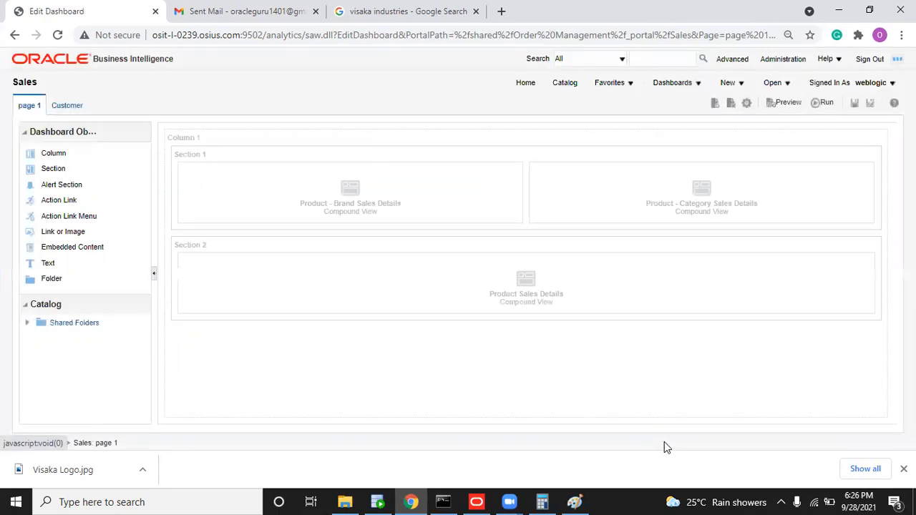
pyautogui.click(855, 105)
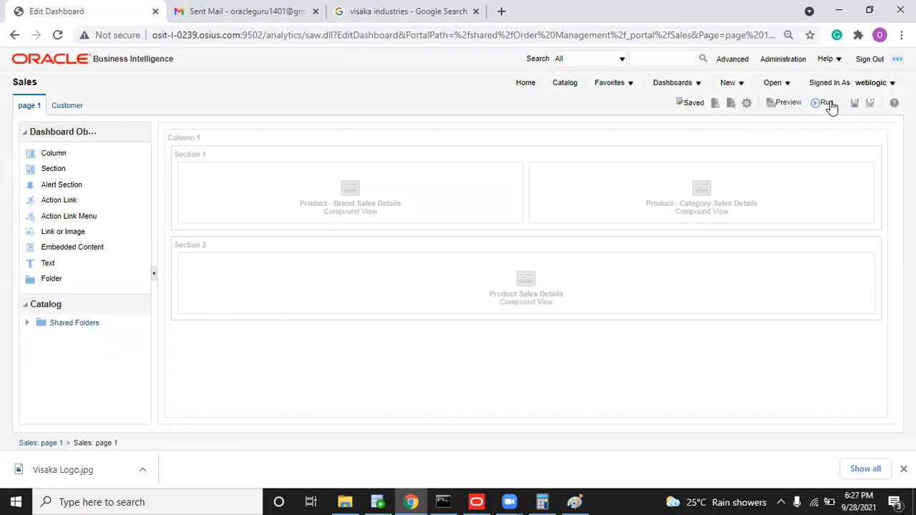
pyautogui.click(829, 105)
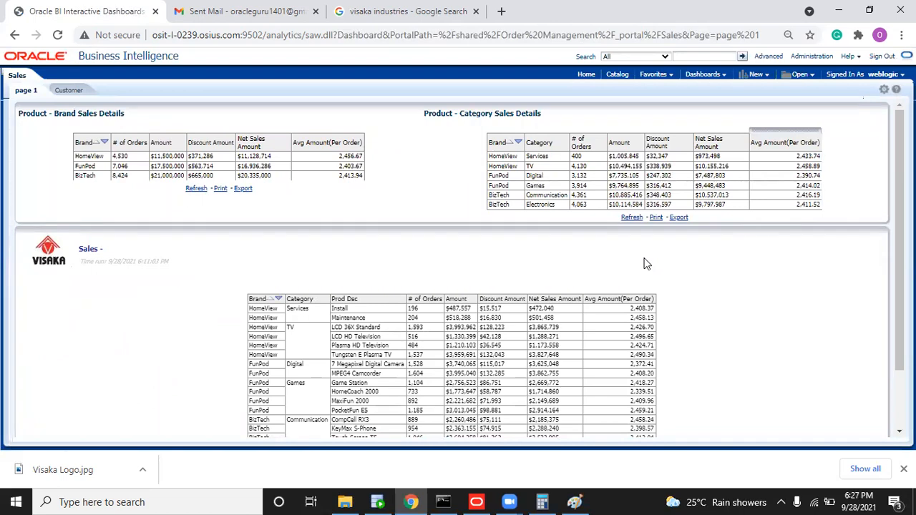
# Step: Grant BI Consumer Full Control on the Order Management catalog folder, applying the permissions to sub-folders and items within the folder
pyautogui.moveTo(899, 317)
pyautogui.mouseDown()
pyautogui.moveTo(900, 375)
pyautogui.moveTo(900, 317)
pyautogui.mouseUp()
pyautogui.click(615, 76)
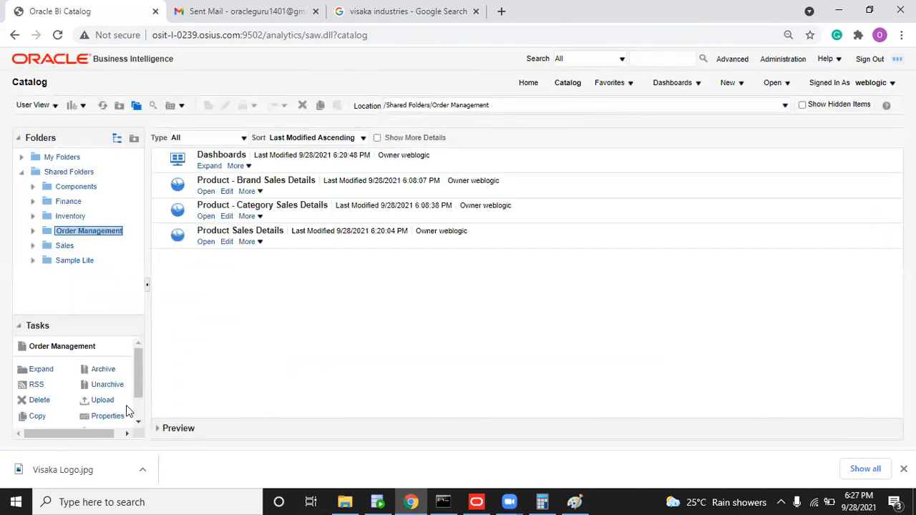
pyautogui.moveTo(138, 387); pyautogui.dragTo(136, 414)
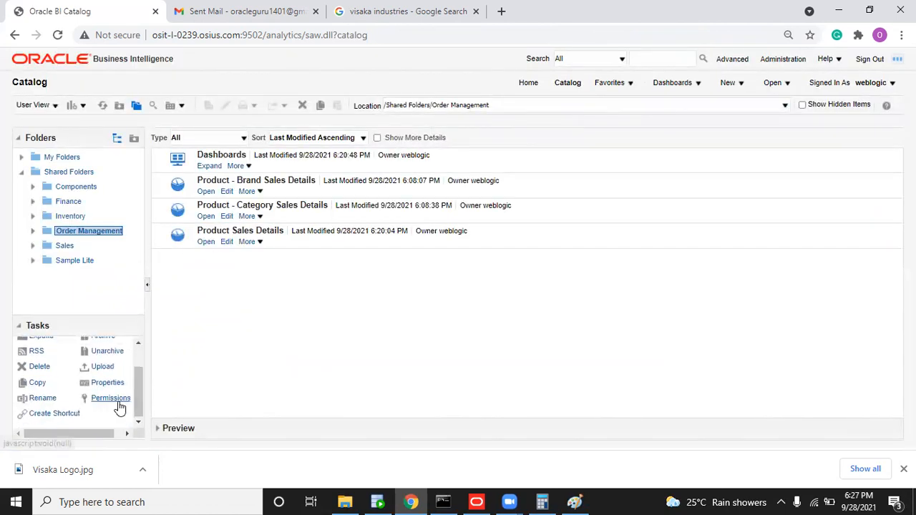
pyautogui.click(110, 399)
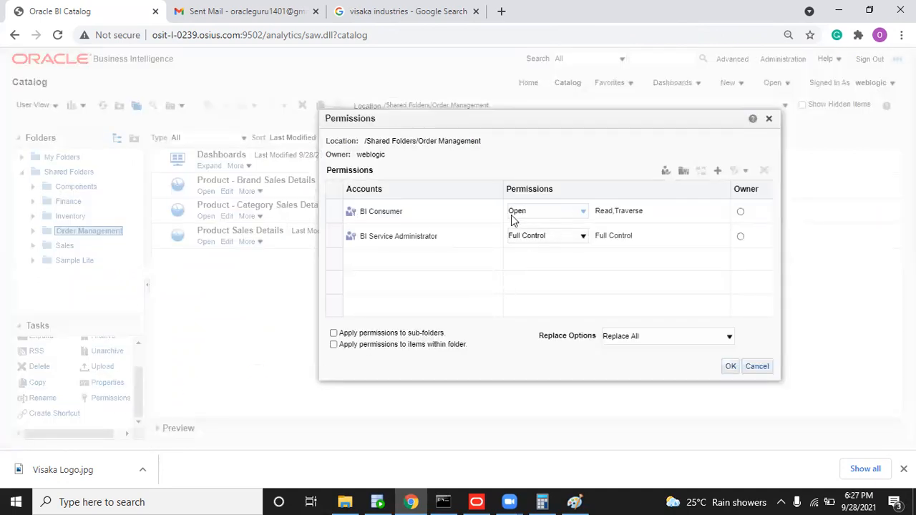
pyautogui.click(547, 215)
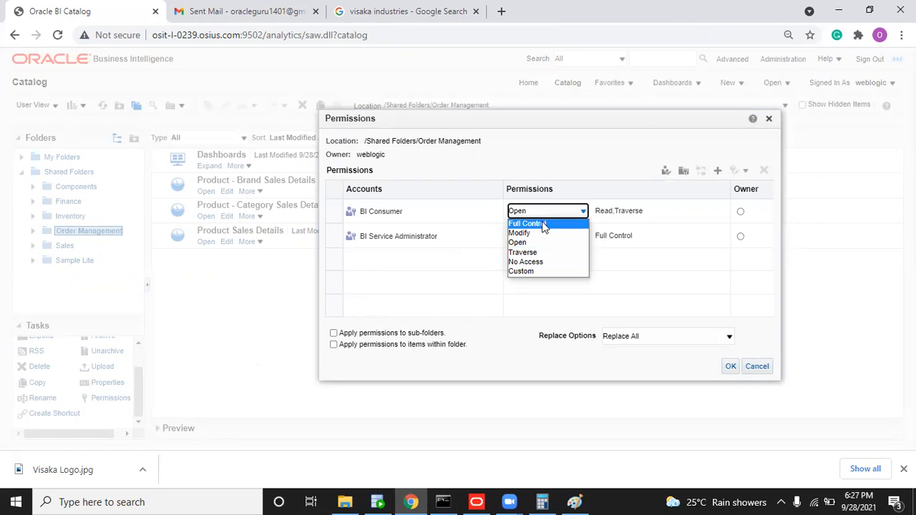
pyautogui.click(544, 224)
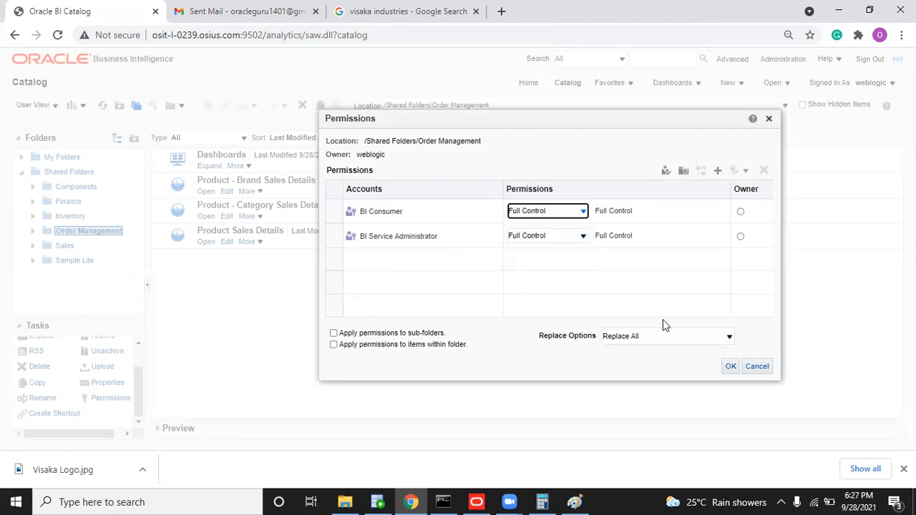
pyautogui.click(334, 333)
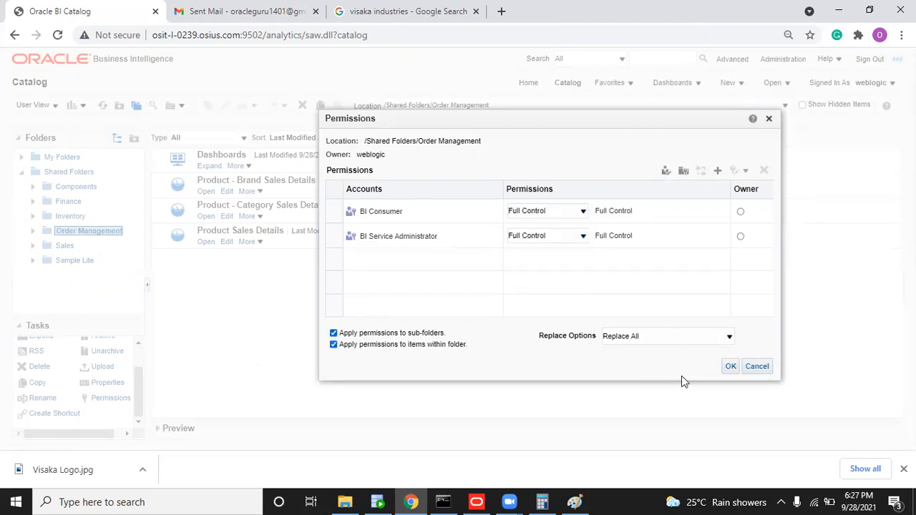
pyautogui.click(728, 366)
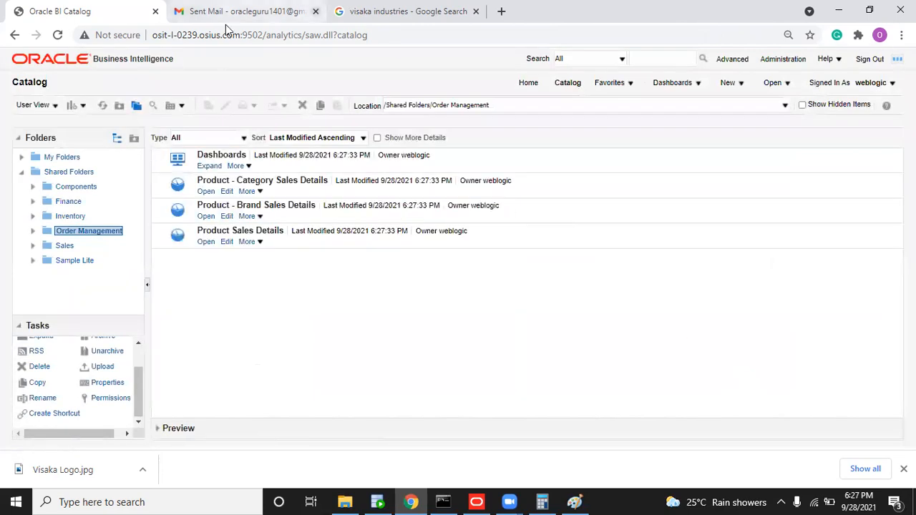
# Step: Reopen the Sales dashboard from the catalog page and put it in edit mode
pyautogui.click(401, 12)
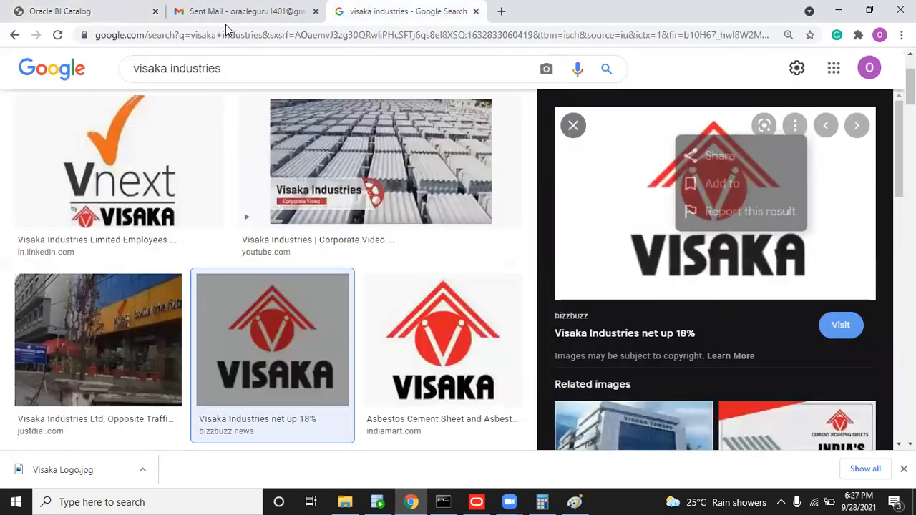
pyautogui.click(134, 14)
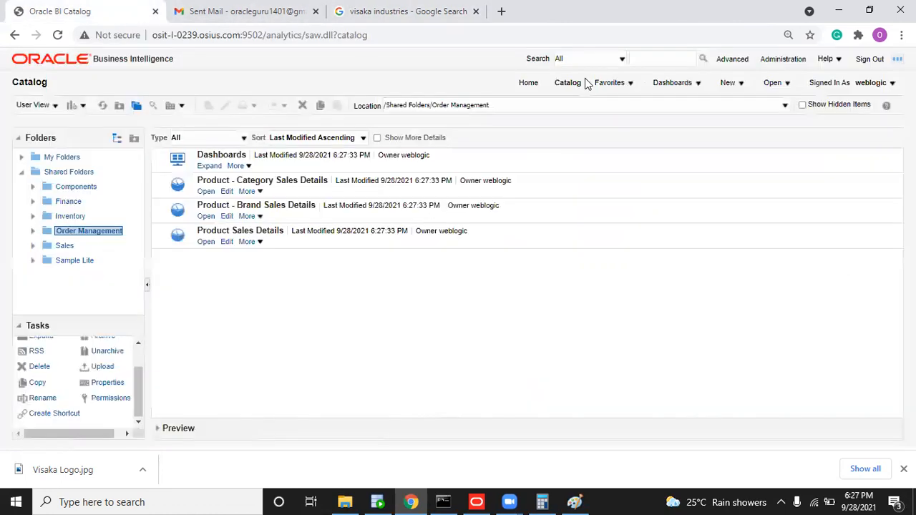
pyautogui.click(660, 84)
pyautogui.click(680, 157)
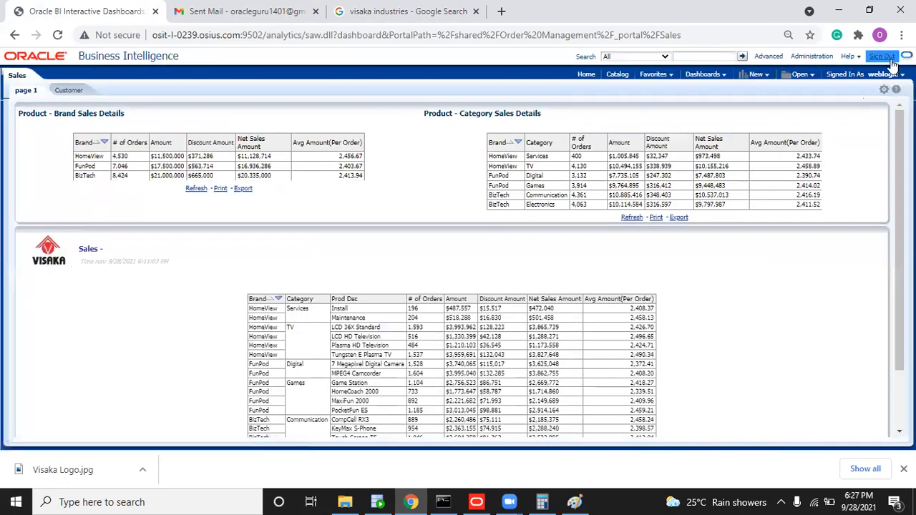
pyautogui.click(888, 92)
pyautogui.click(828, 105)
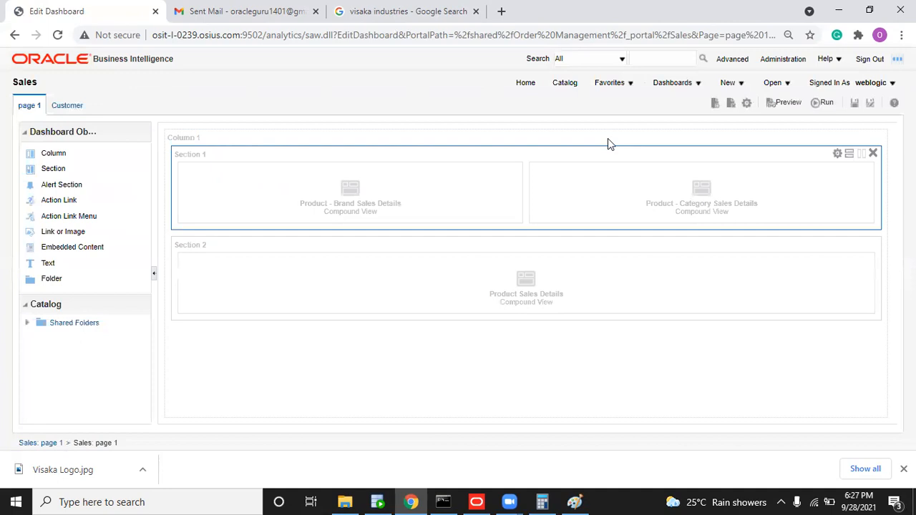
# Step: Rename page 1 as Products in the dashboard properties and accept the properties
pyautogui.click(747, 103)
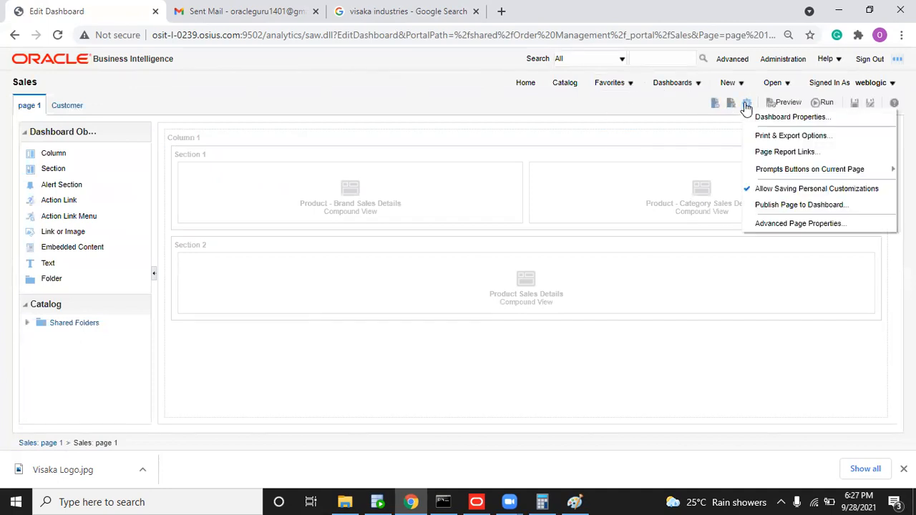
pyautogui.click(761, 119)
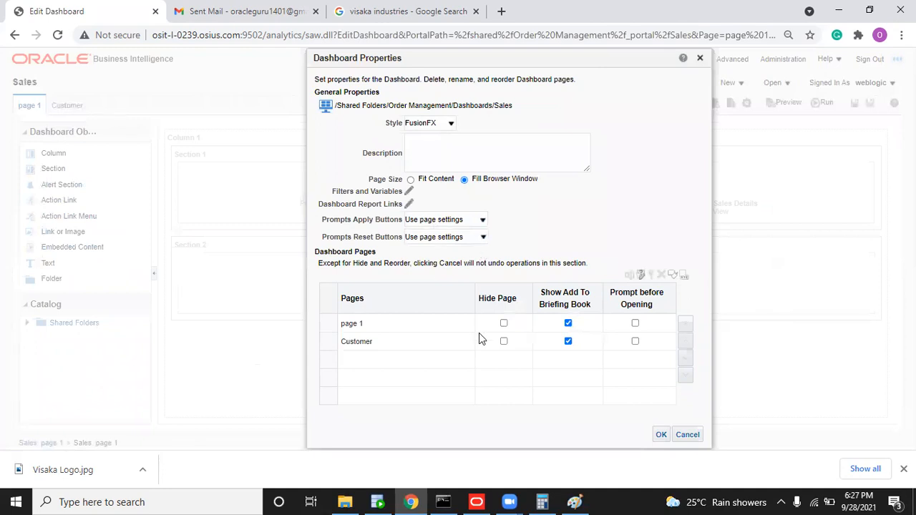
pyautogui.click(438, 326)
pyautogui.click(632, 275)
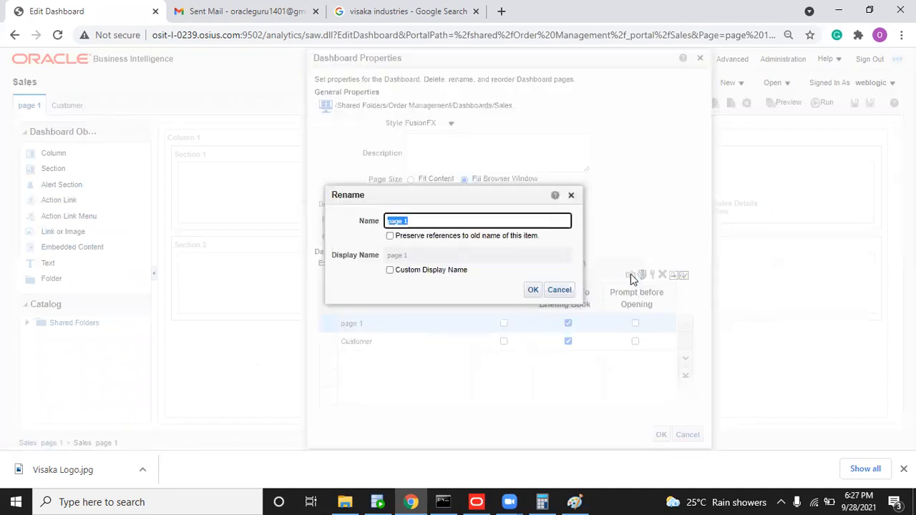
pyautogui.write('Products')
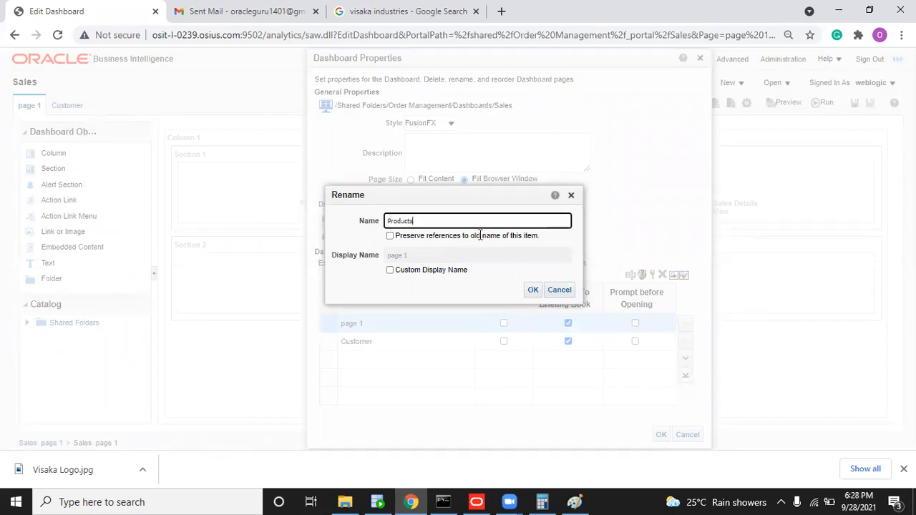
pyautogui.click(534, 289)
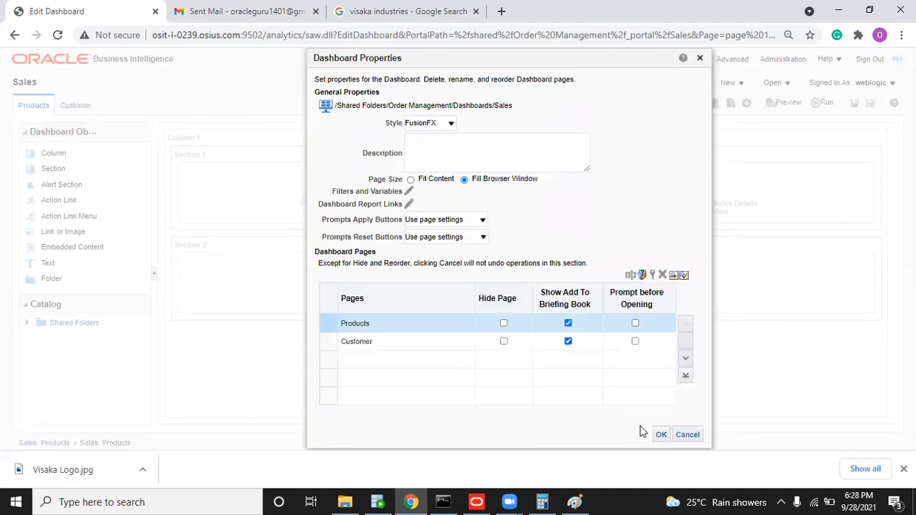
pyautogui.click(662, 434)
# Step: Save and run the Sales dashboard, look over the Products page, and dismiss the browser's downloads bar
pyautogui.click(855, 105)
pyautogui.click(828, 105)
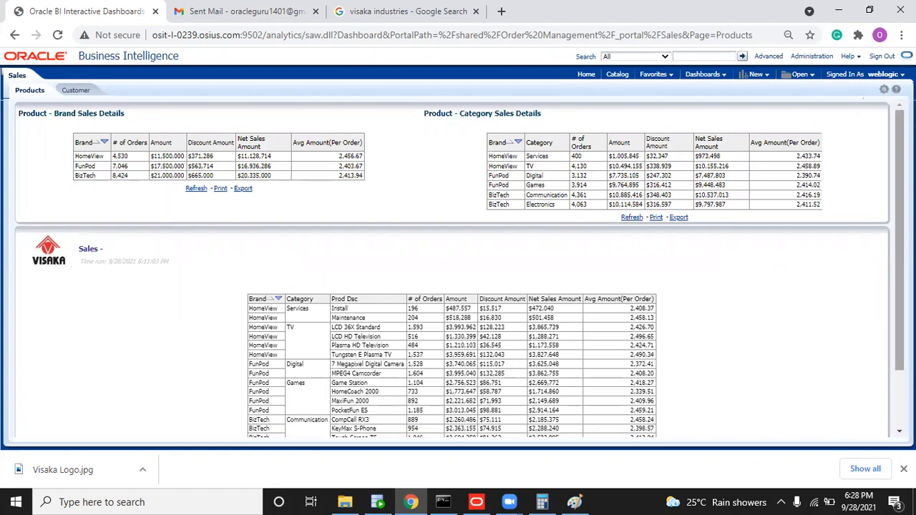
pyautogui.scroll(-1, 484, 114)
pyautogui.scroll(1, 484, 115)
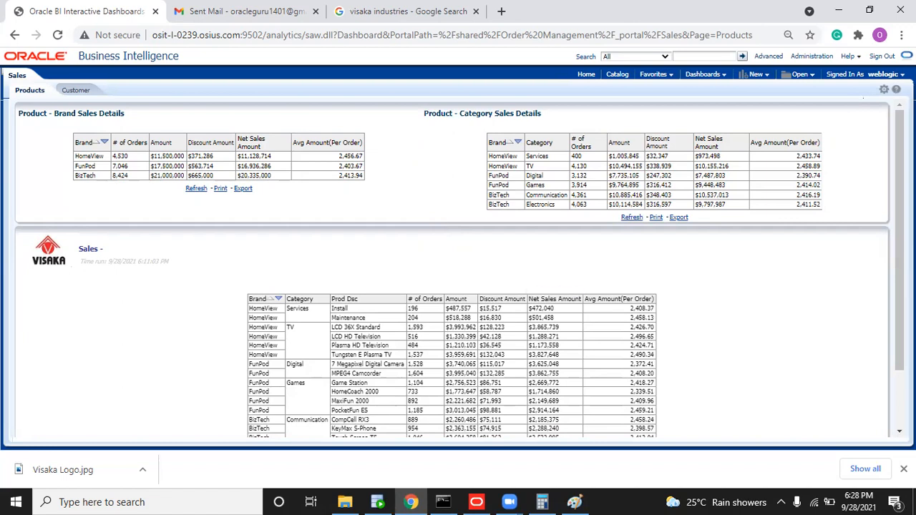
pyautogui.click(903, 469)
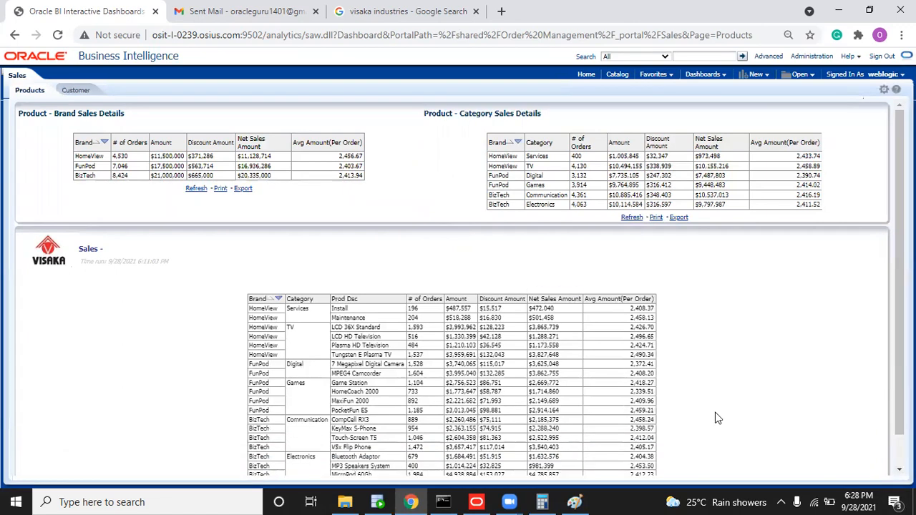